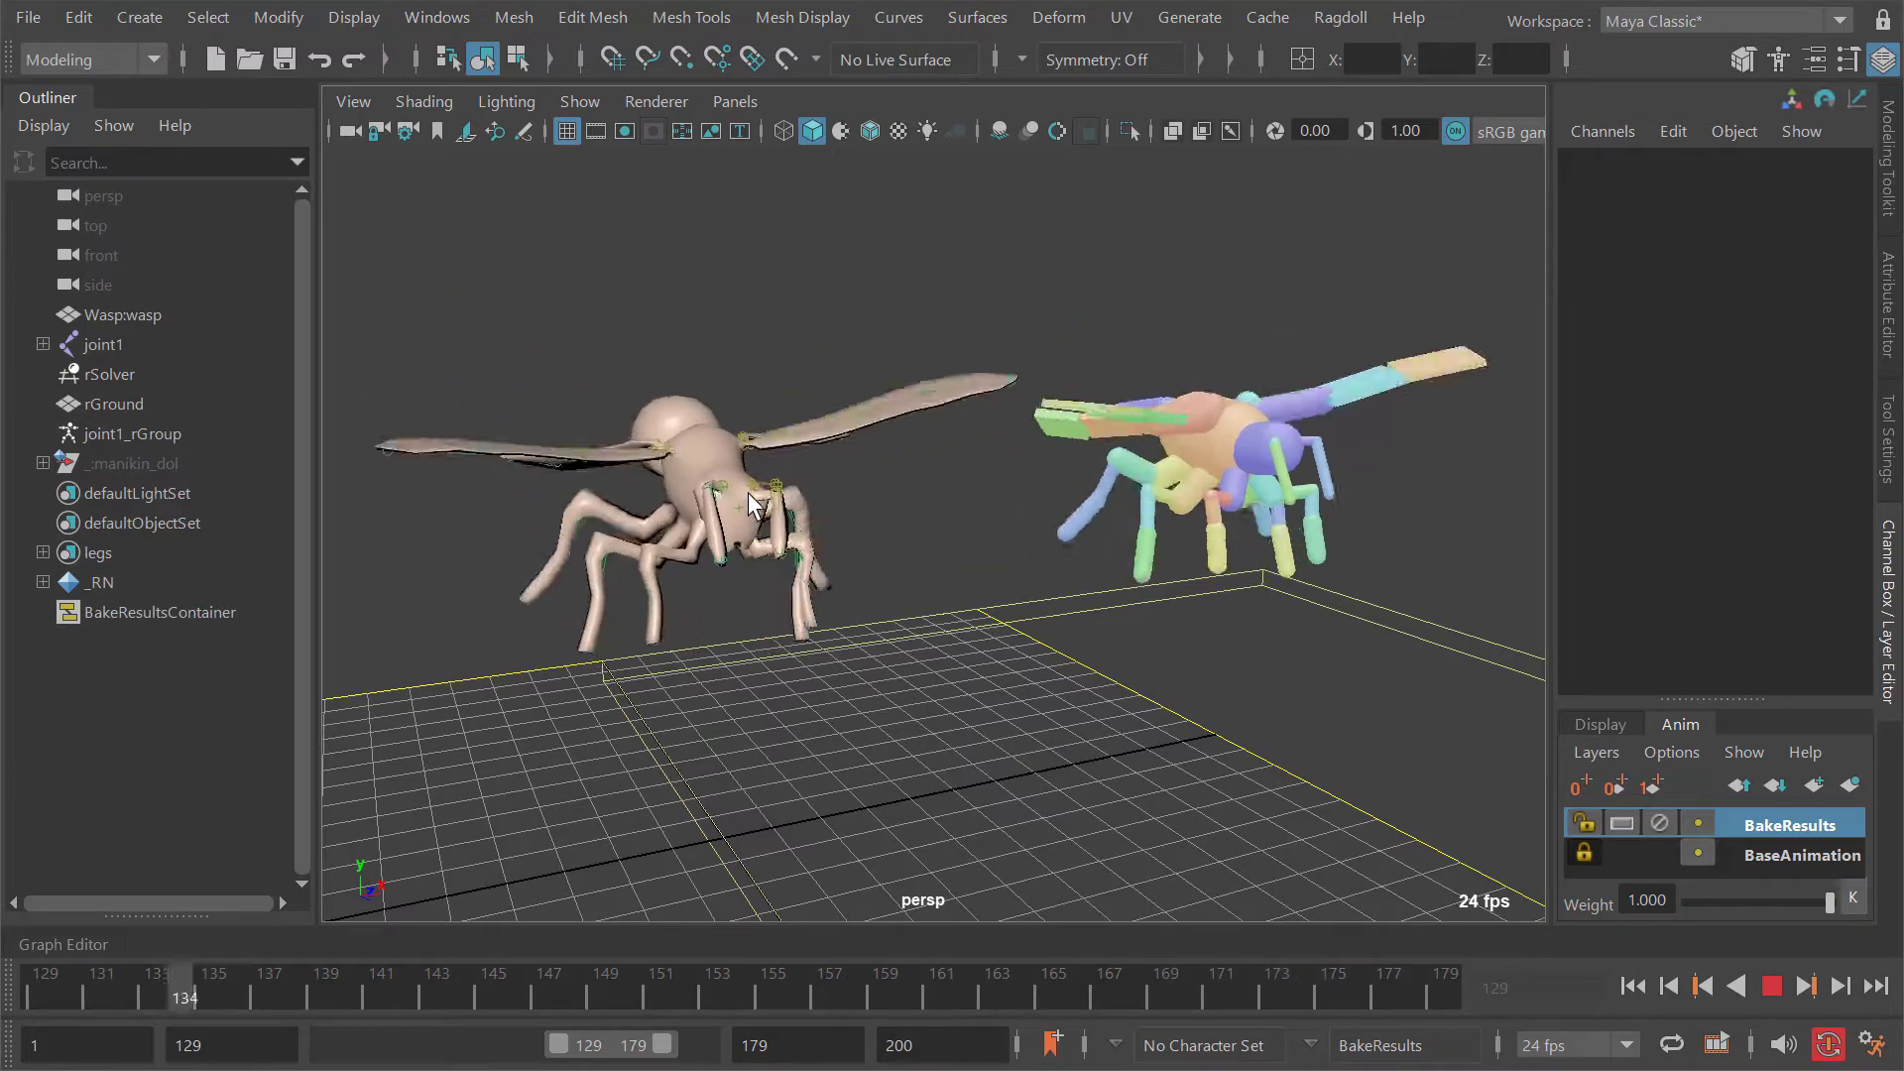
Step: Delete the BakeResultsContainer from the finished wasp scene and play back the live simulation from a different angle
{"action": "left_click_drag", "start_coordinate": [1057, 558], "coordinate": [1020, 511], "text": "alt"}
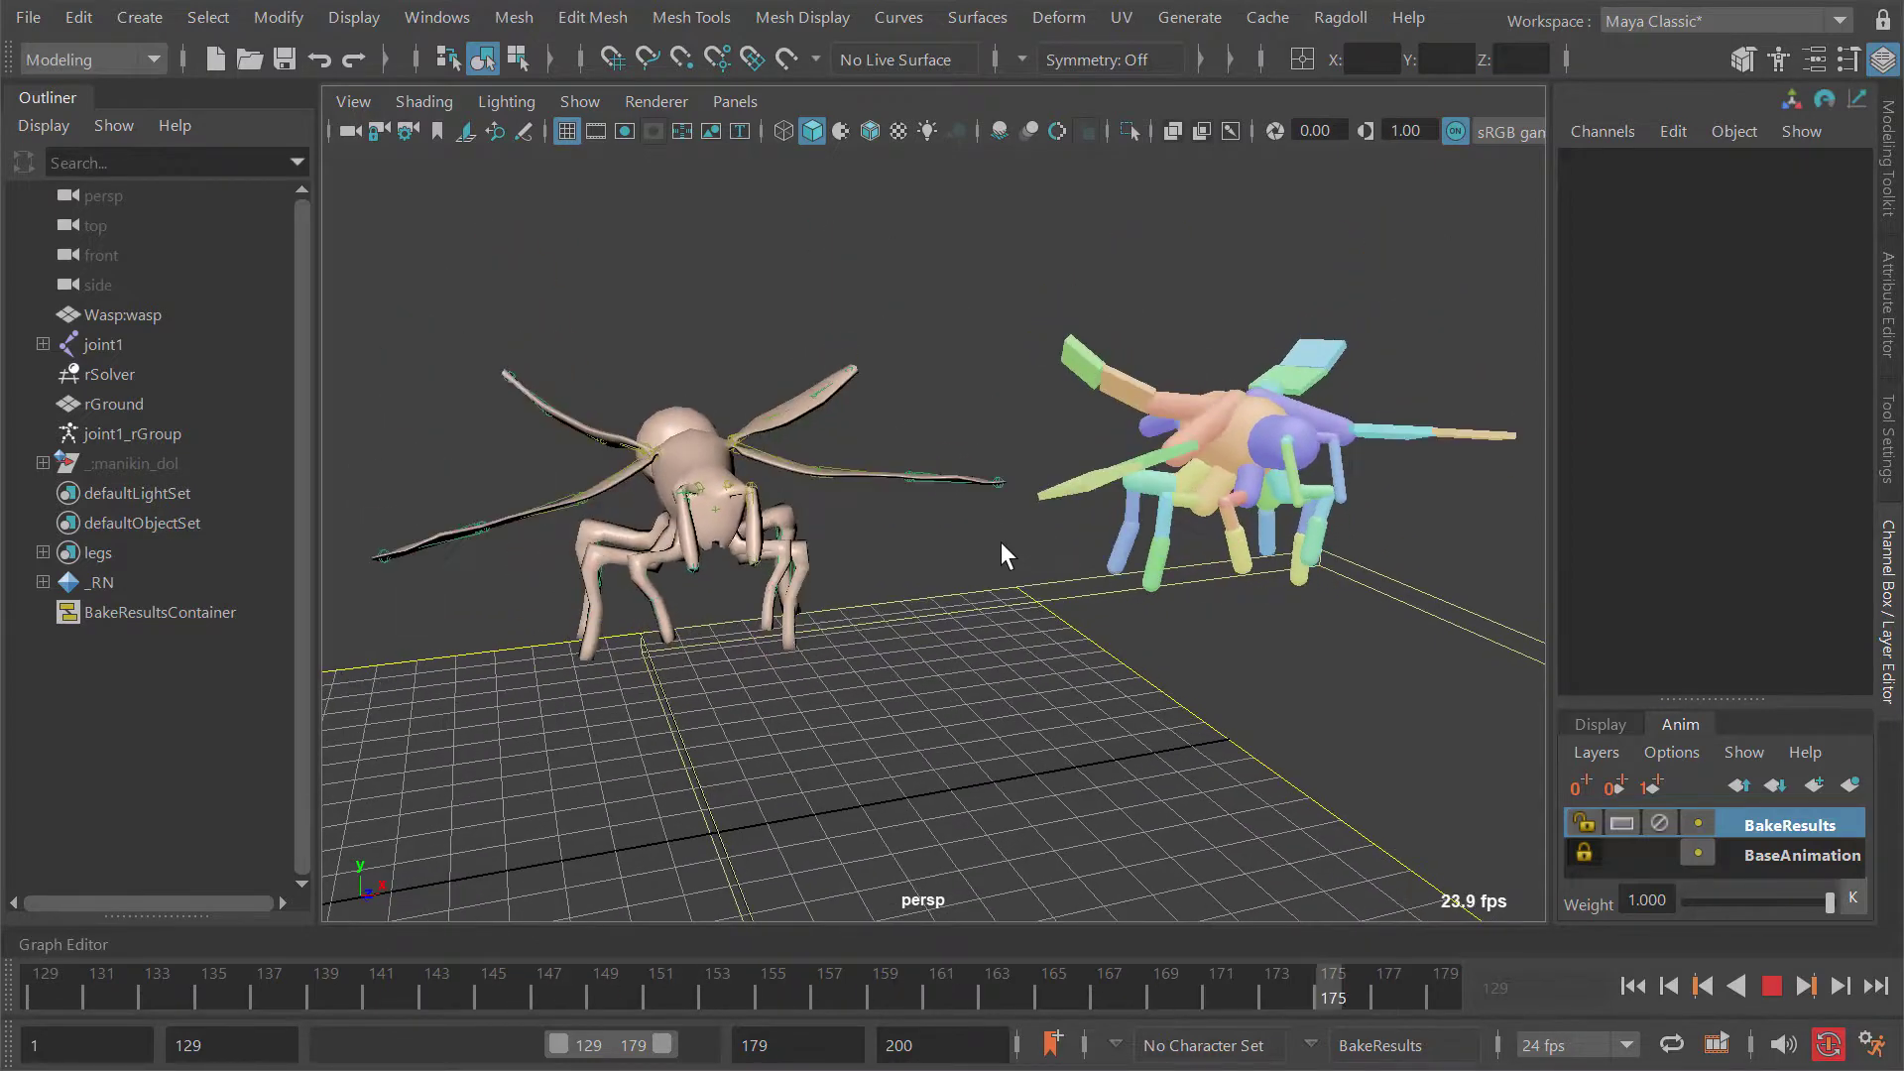
{"action": "key", "text": "alt+v"}
{"action": "key", "text": "alt+shift+v"}
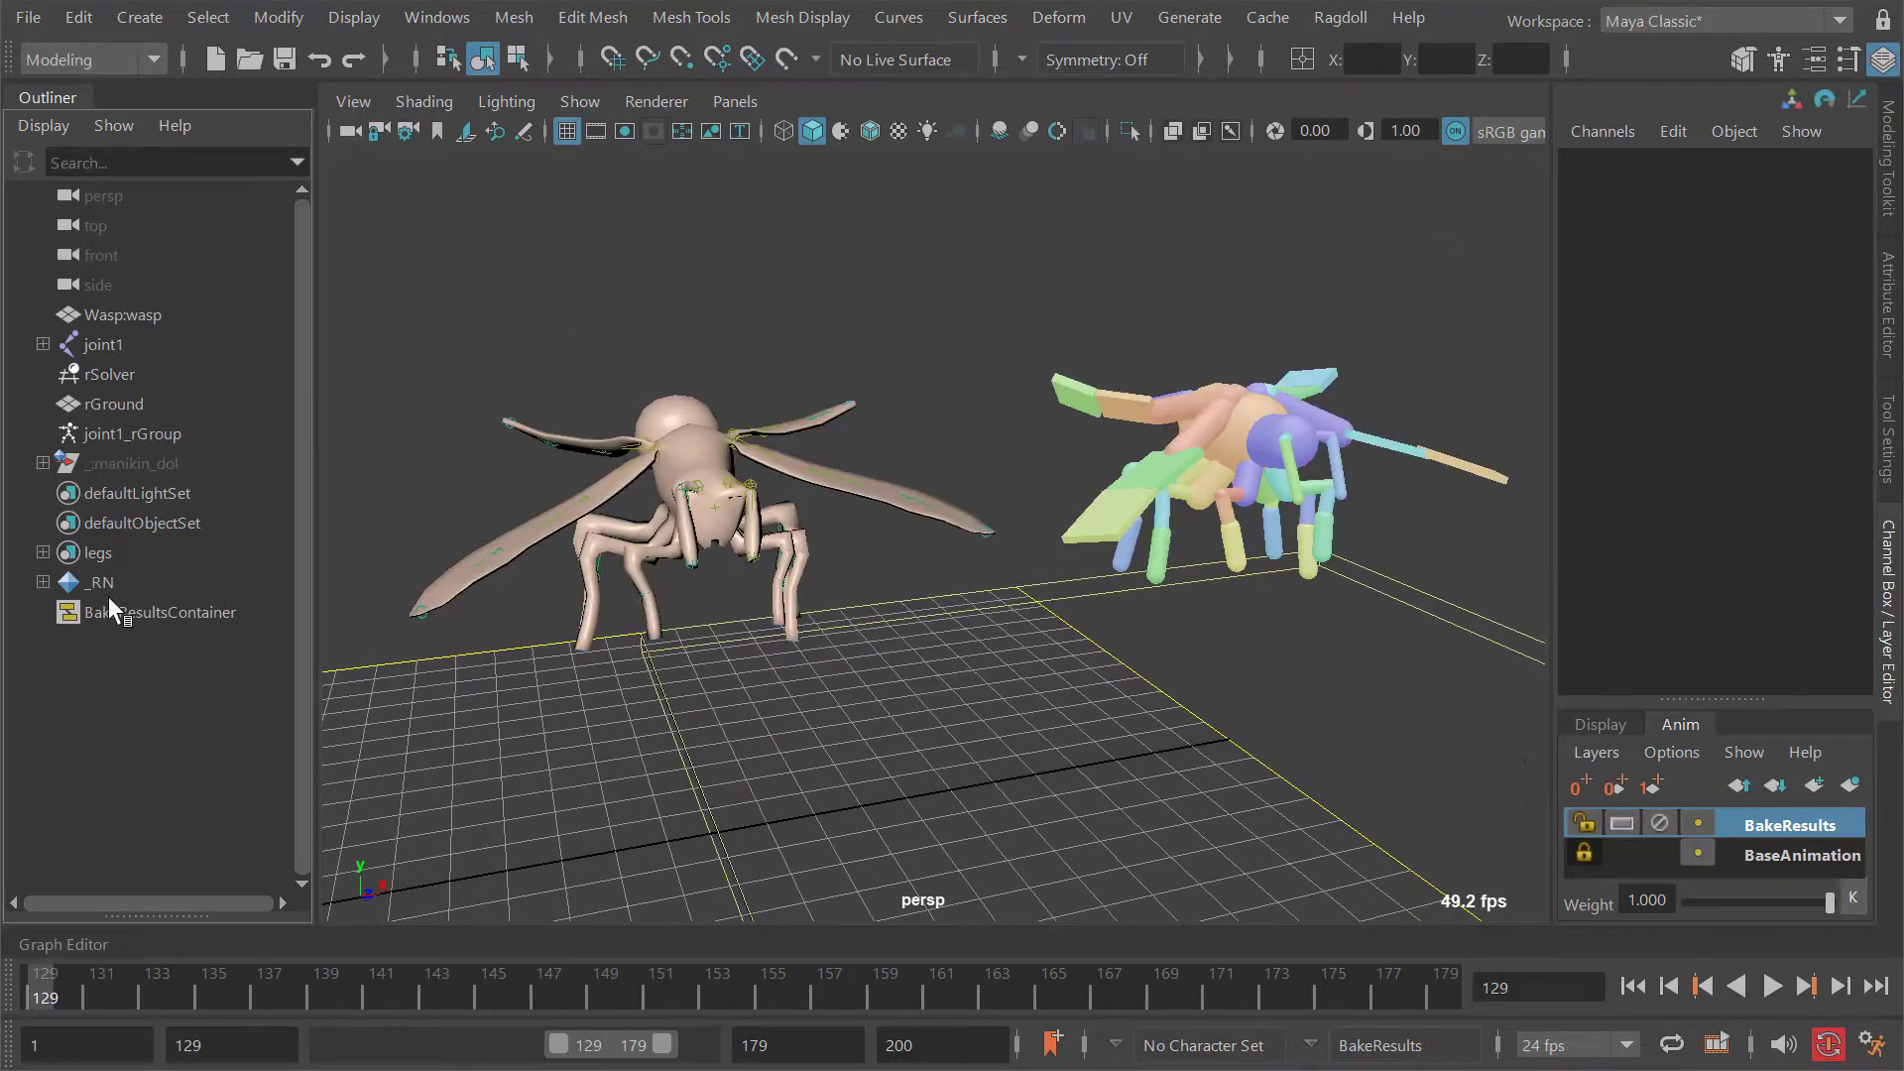
{"action": "left_click", "coordinate": [109, 612]}
{"action": "key", "text": "Delete"}
{"action": "left_click_drag", "start_coordinate": [730, 586], "coordinate": [1017, 502], "text": "alt"}
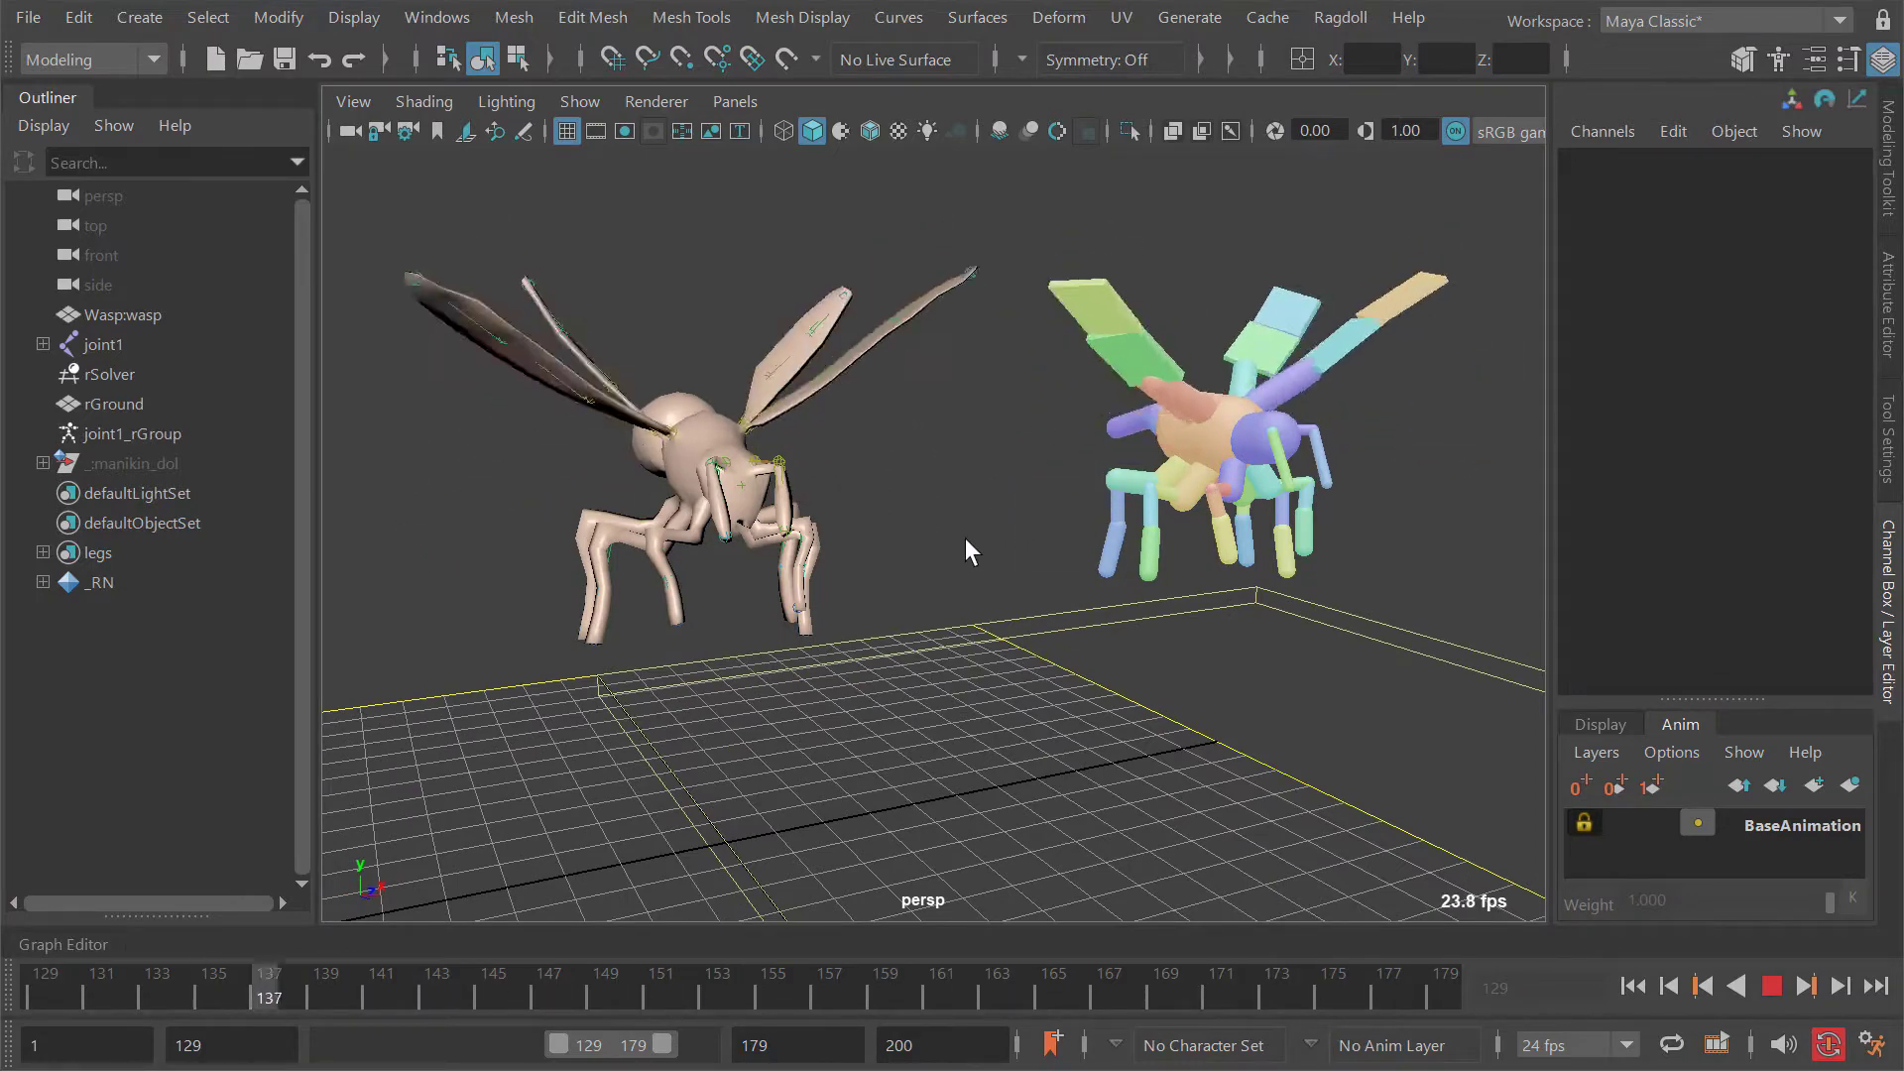
{"action": "left_click_drag", "start_coordinate": [1052, 478], "coordinate": [880, 476], "text": "alt"}
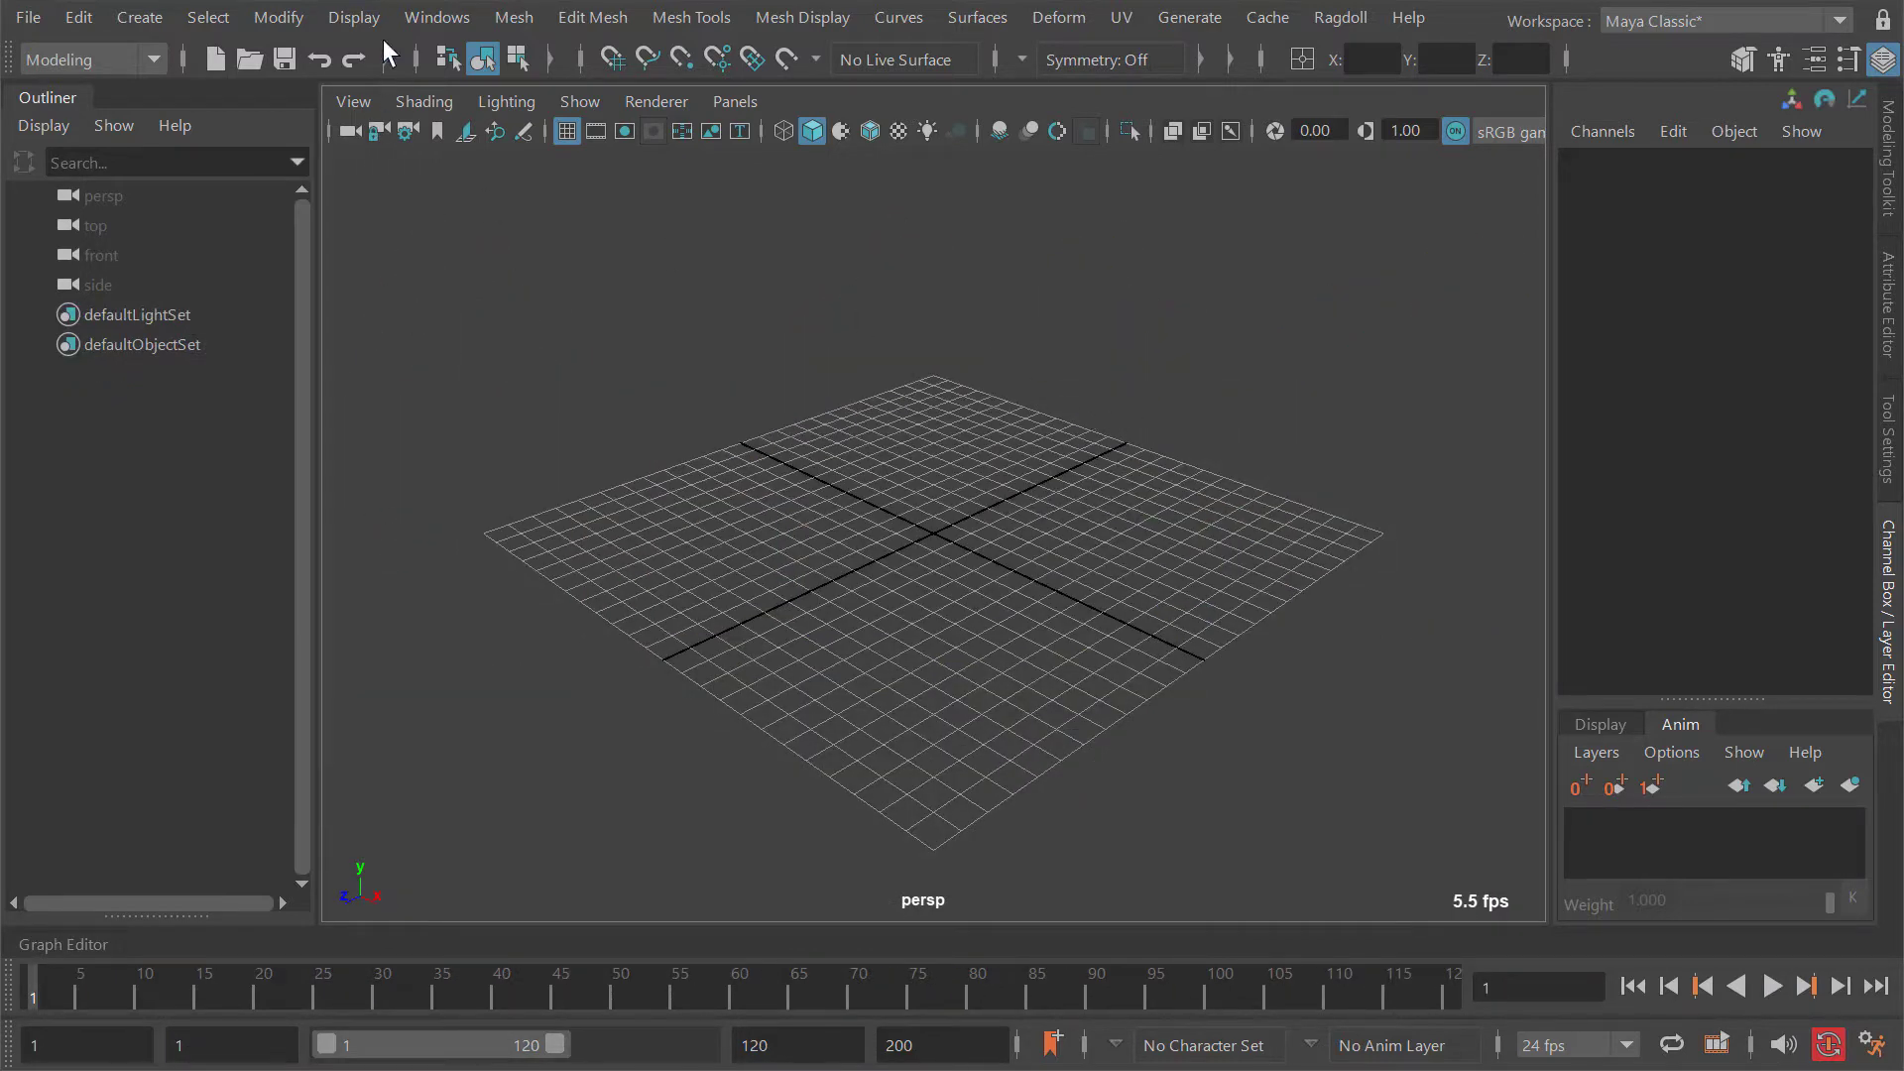
Step: Bring the wasp example mesh from the Content Browser's Sculpting Base Meshes Animals folder into the empty scene
{"action": "left_click", "coordinate": [436, 17]}
{"action": "mouse_move", "coordinate": [492, 119]}
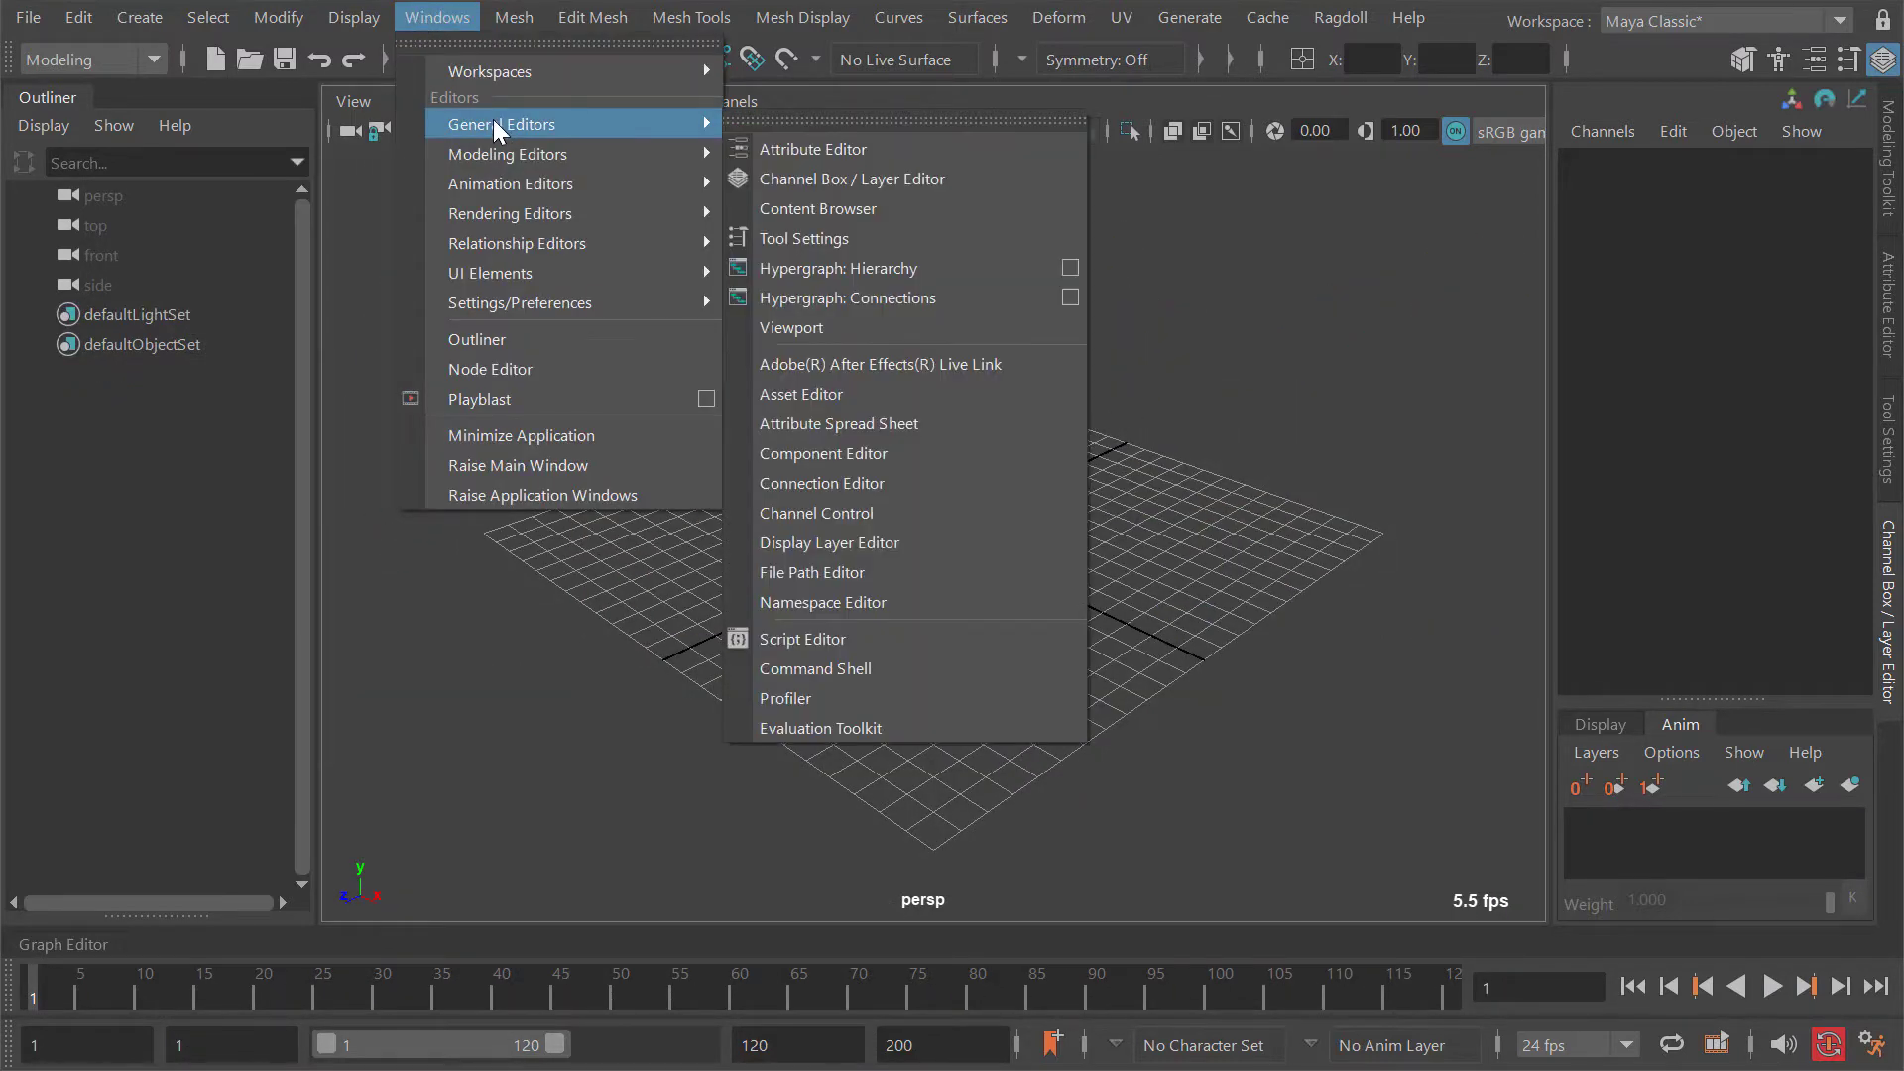
{"action": "left_click", "coordinate": [821, 208]}
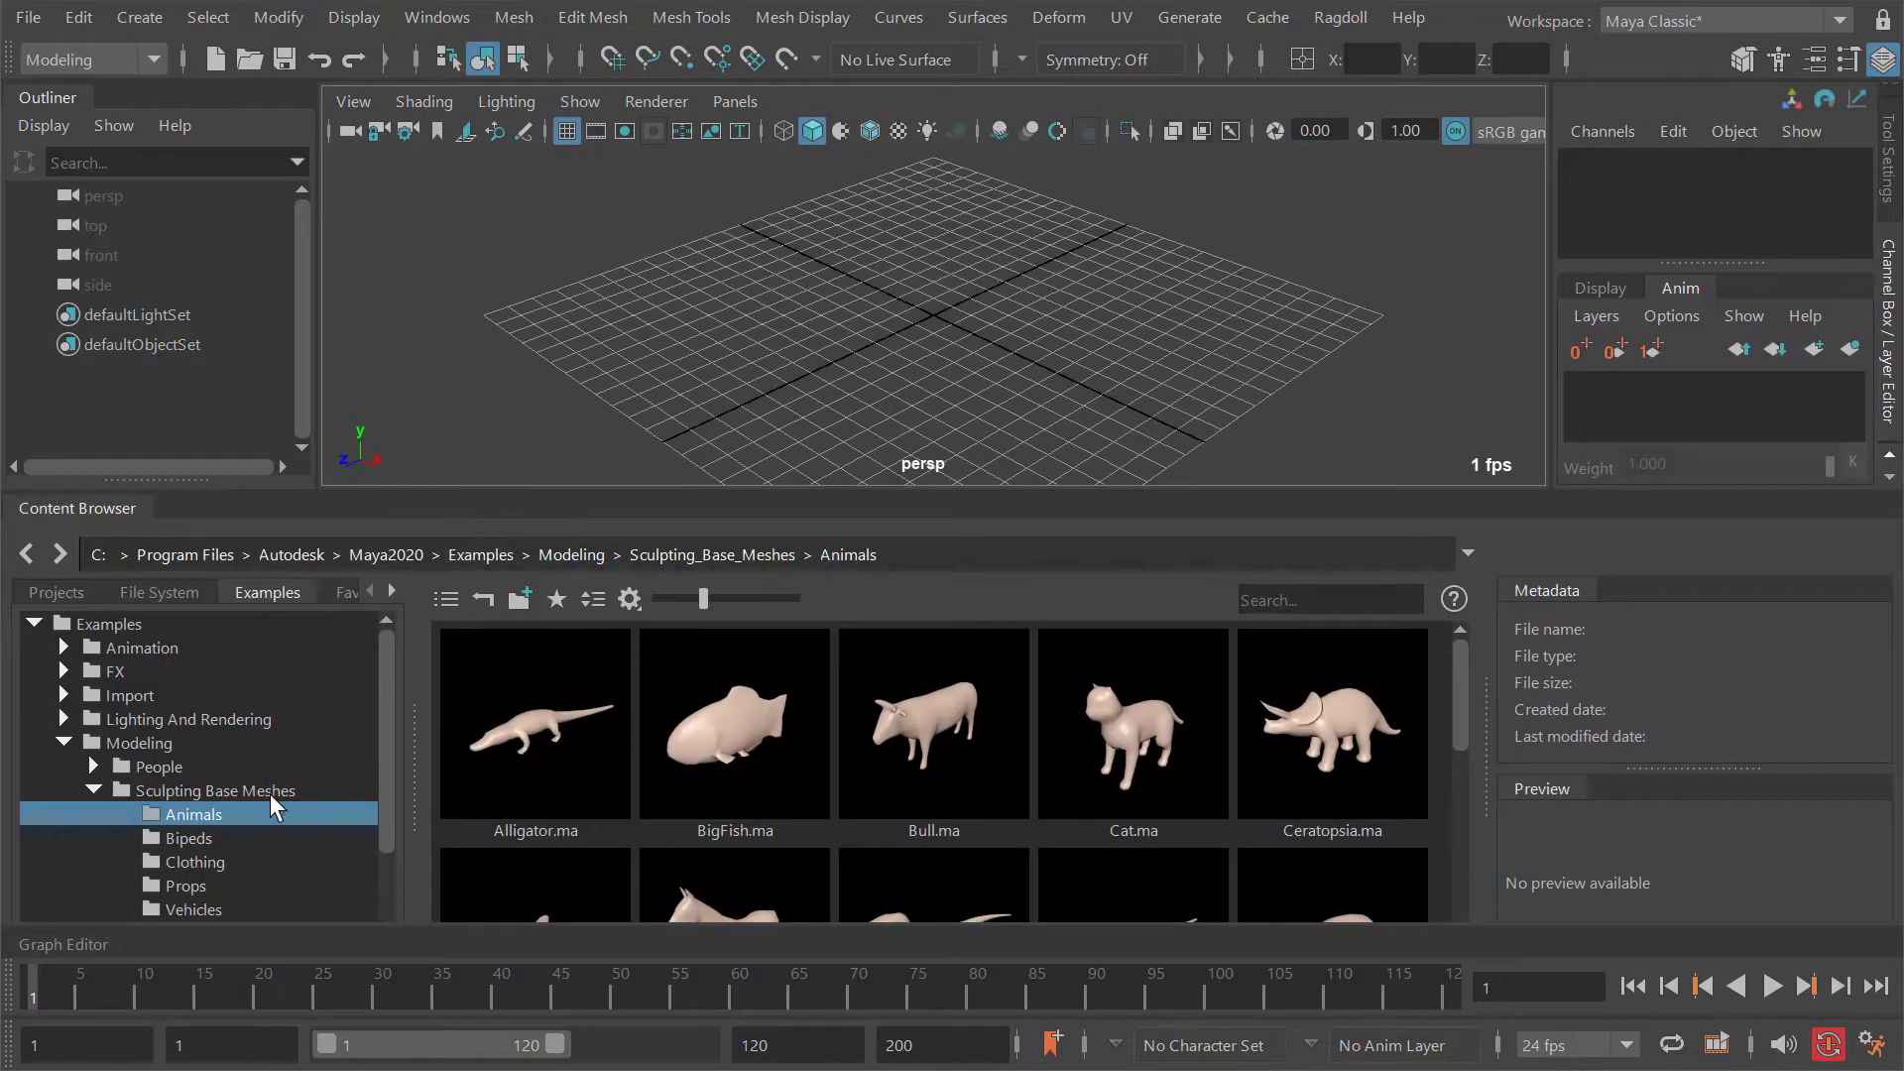
{"action": "left_click_drag", "start_coordinate": [1466, 694], "coordinate": [1468, 860]}
{"action": "left_click", "coordinate": [544, 835]}
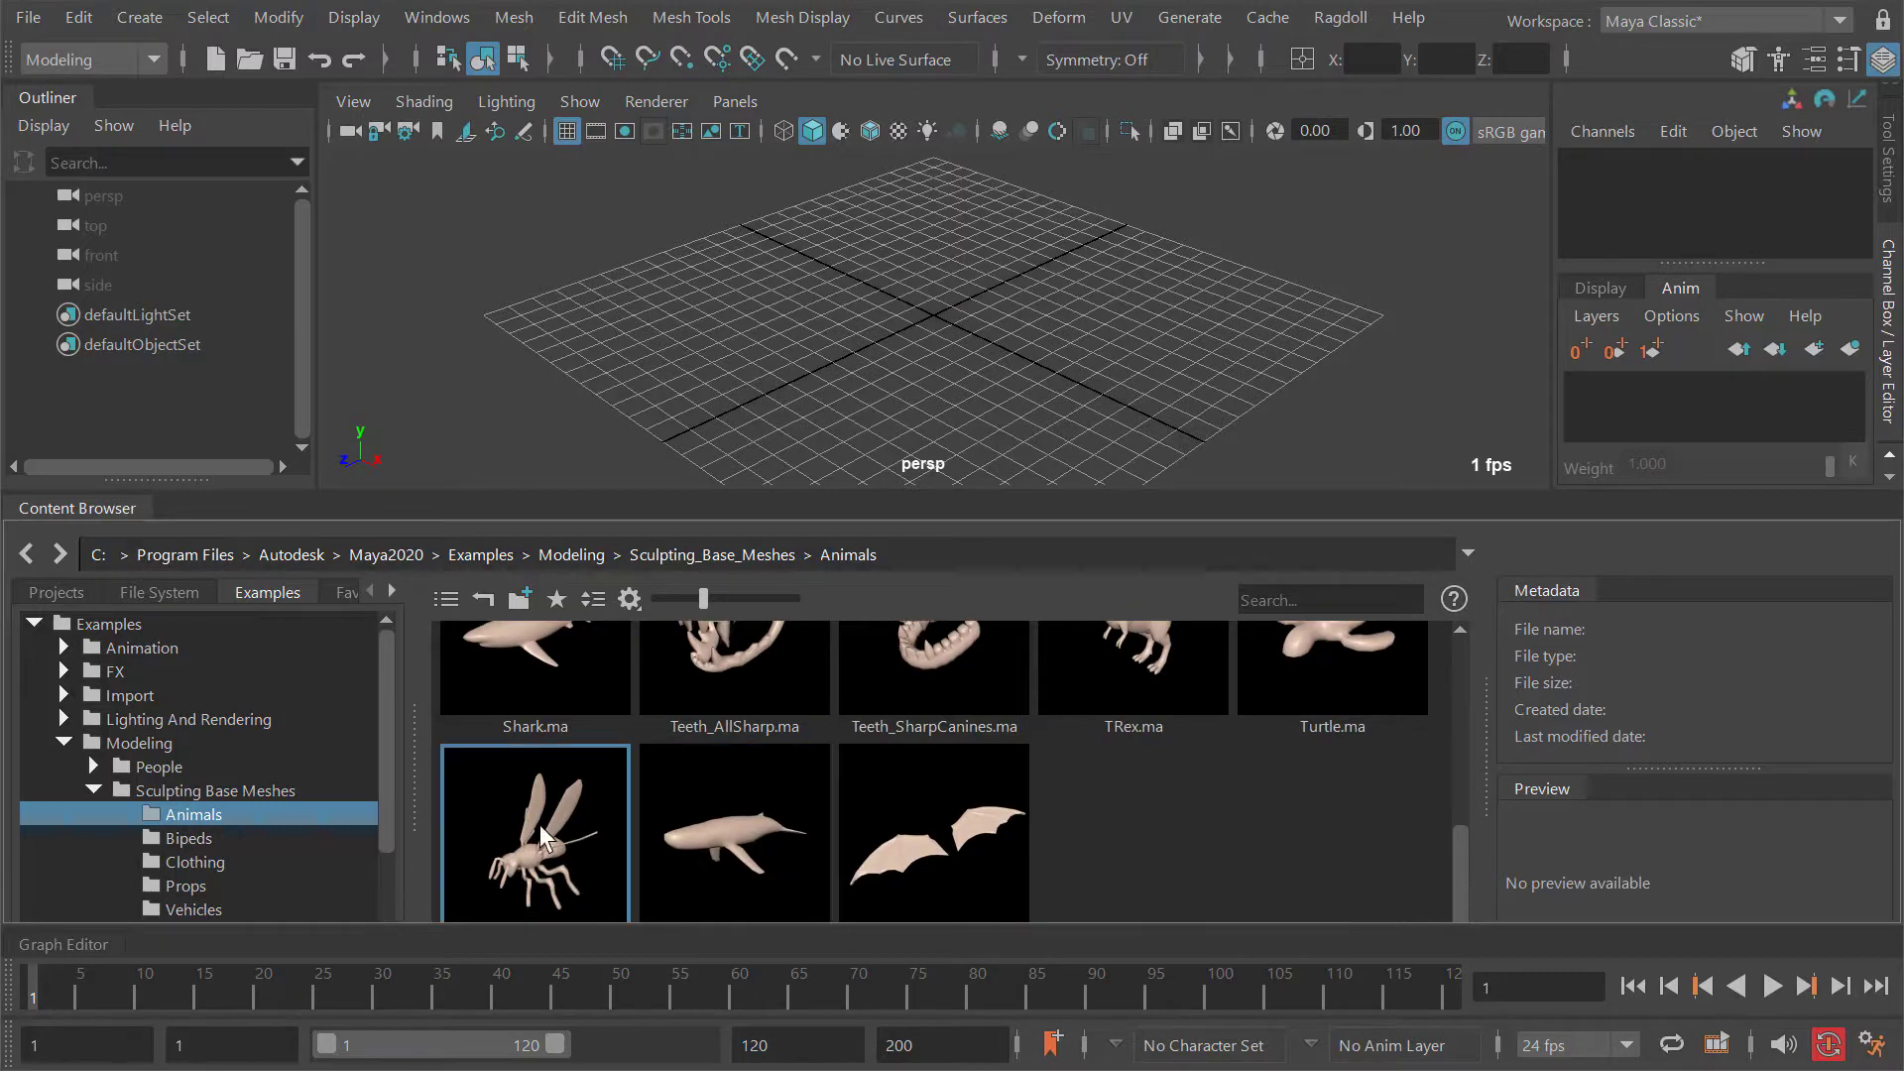
{"action": "left_click_drag", "start_coordinate": [536, 837], "coordinate": [833, 318]}
{"action": "left_click", "coordinate": [85, 509]}
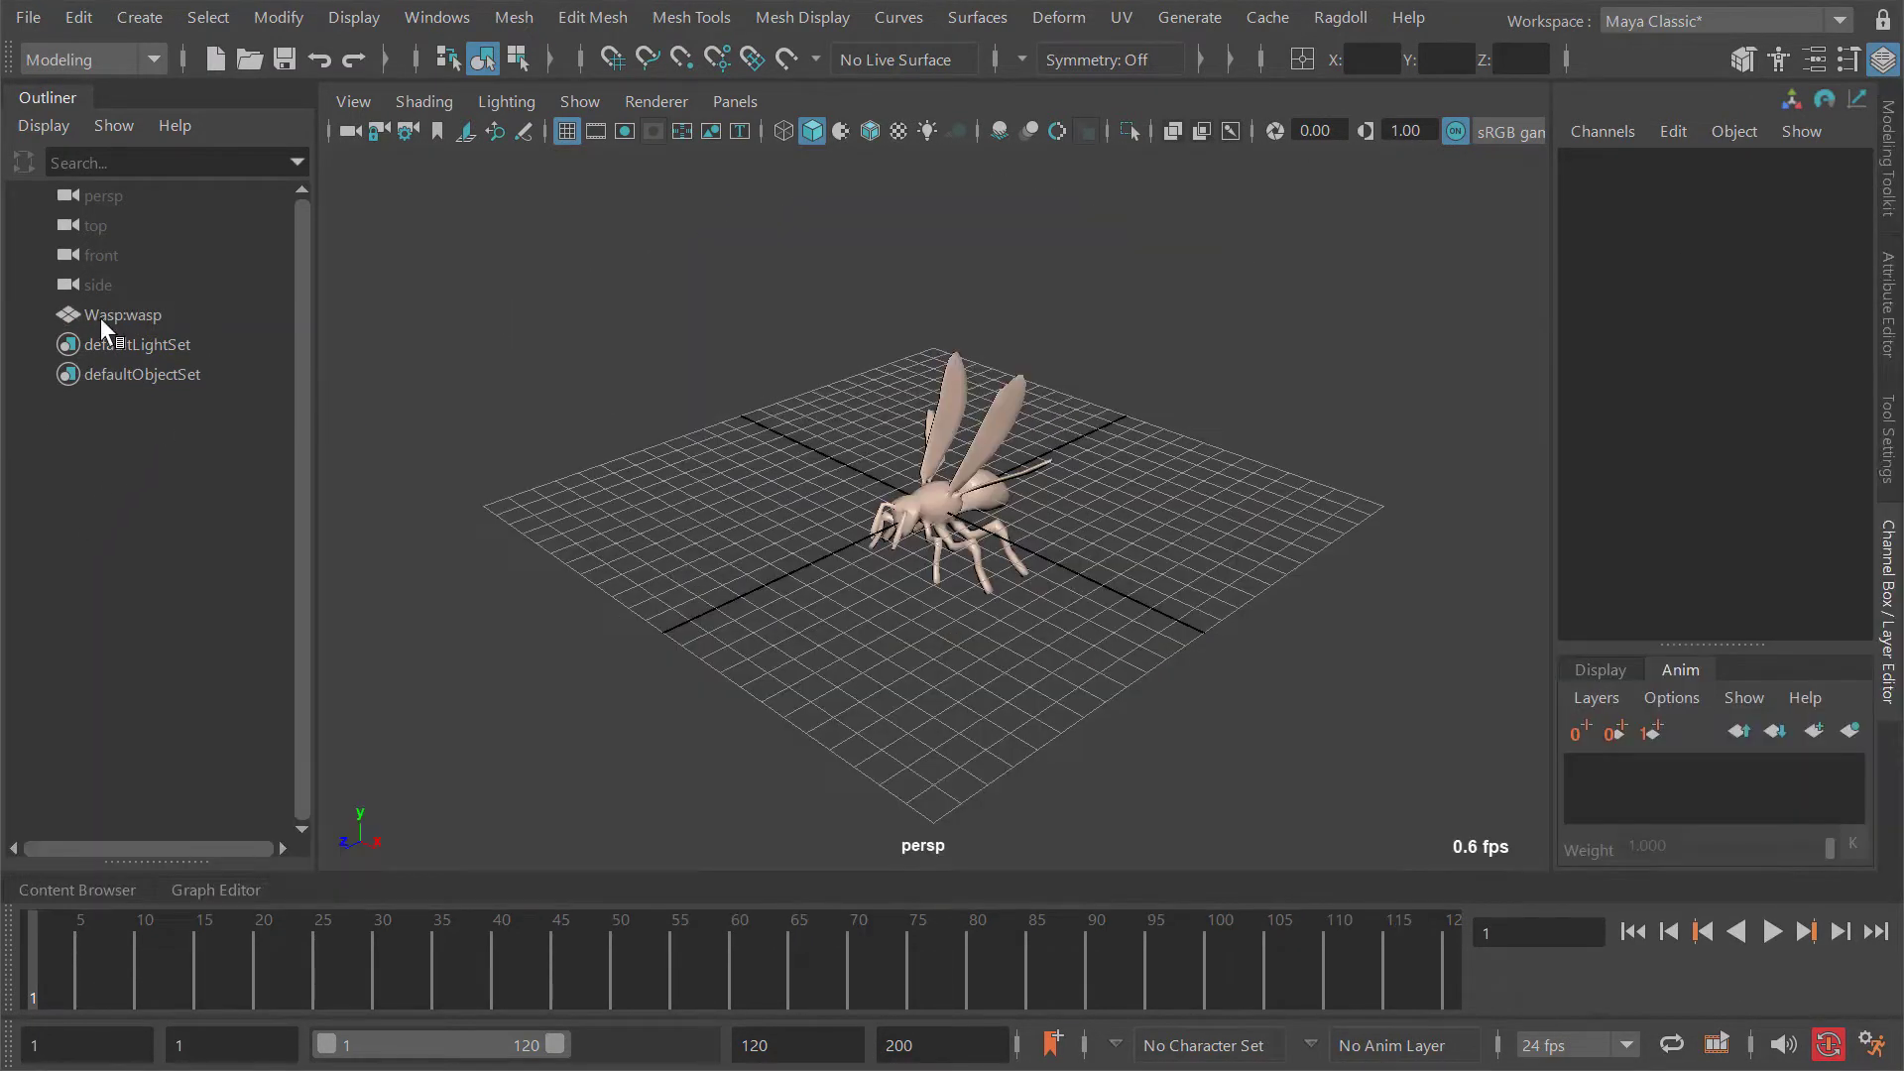
Step: Raise the wasp mesh above the grid to a Translate Y of about 6.56 and frame it
{"action": "left_click", "coordinate": [110, 315]}
{"action": "left_click_drag", "start_coordinate": [902, 574], "coordinate": [942, 357], "text": "alt"}
{"action": "key", "text": "w"}
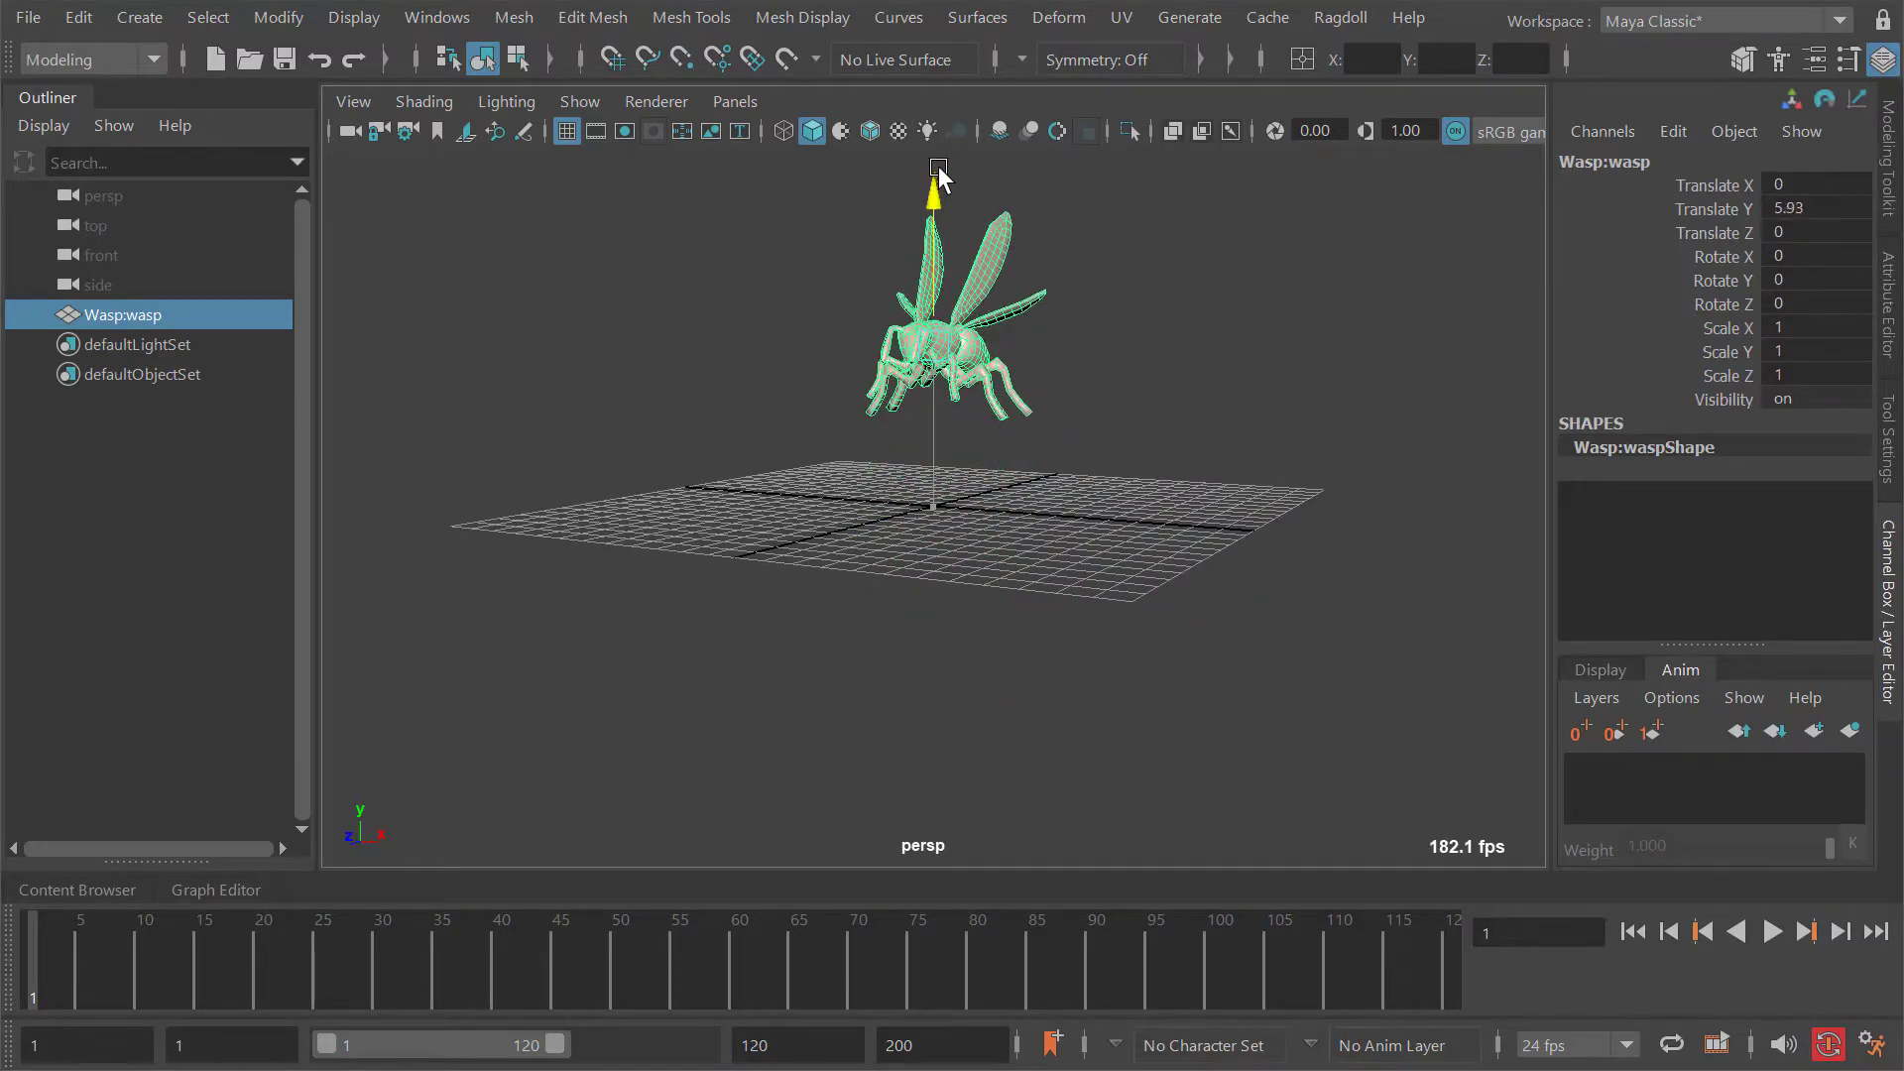
{"action": "key", "text": "f"}
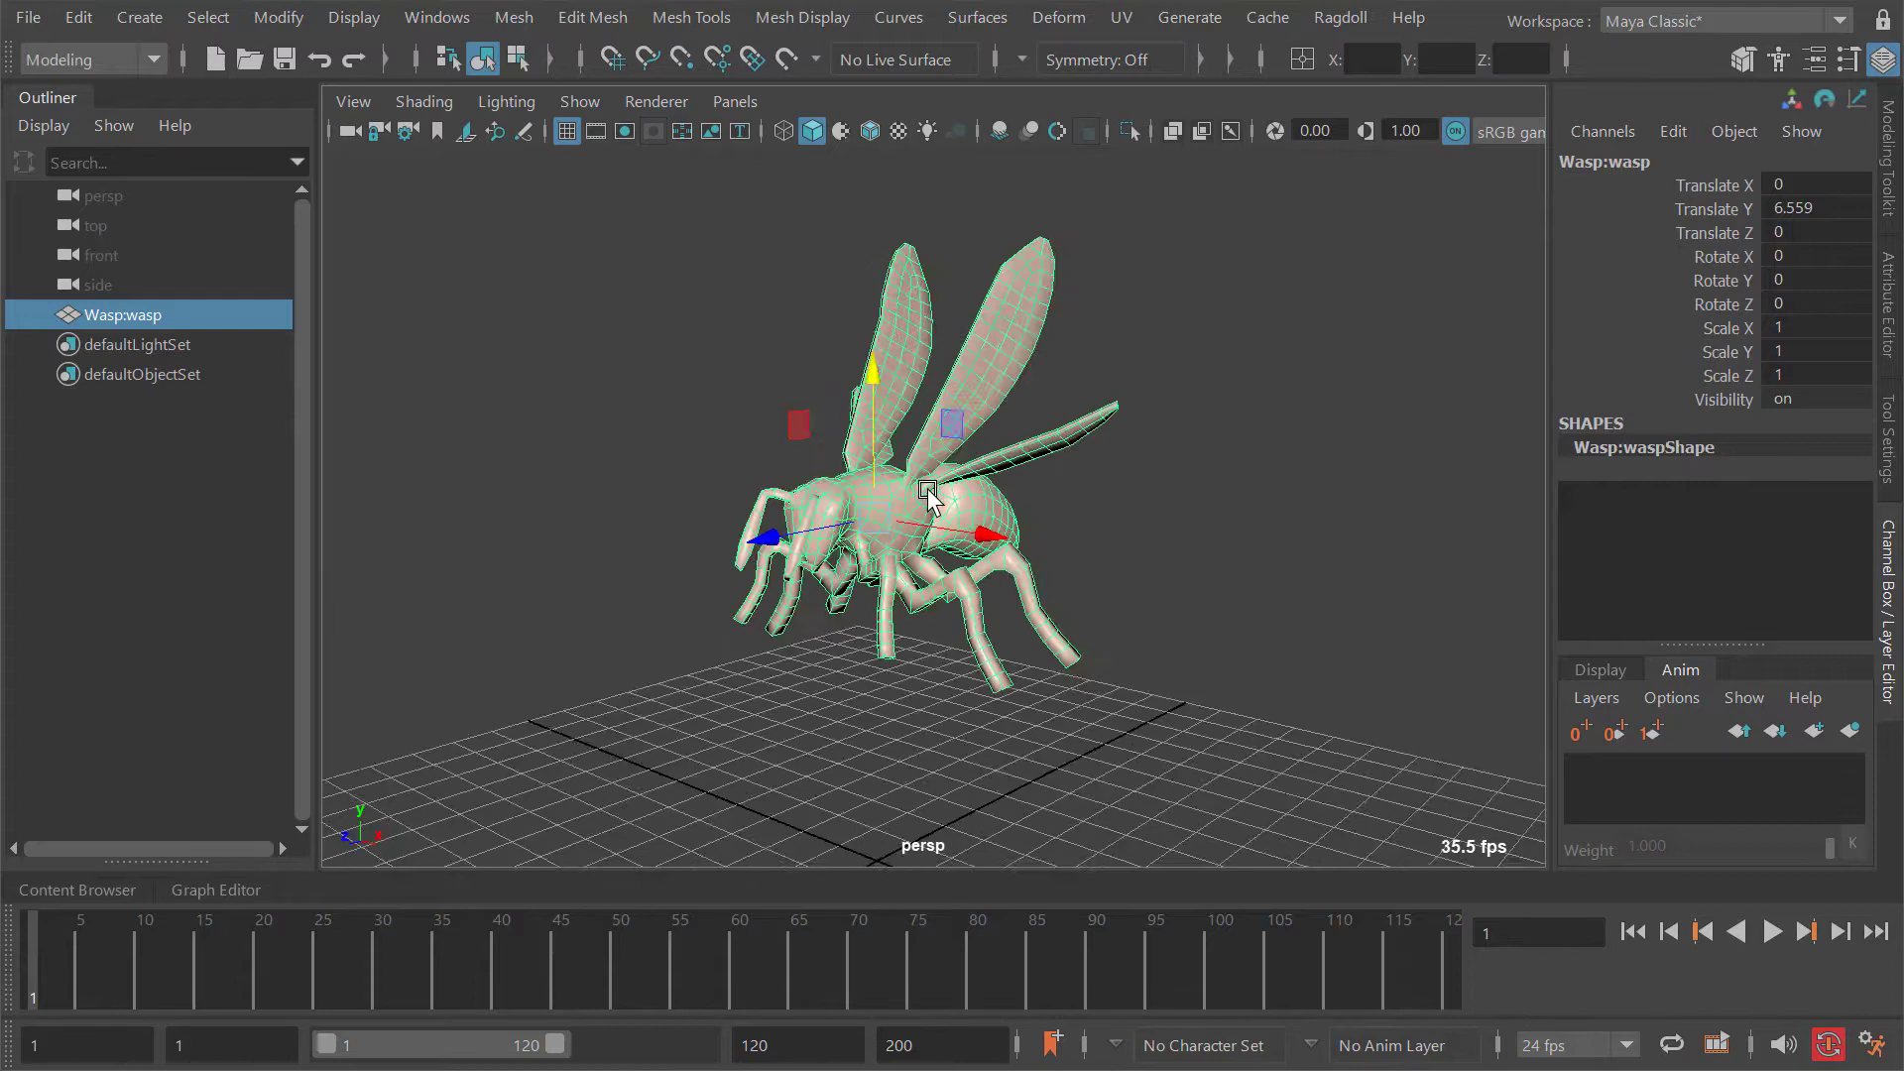
{"action": "left_click_drag", "start_coordinate": [944, 490], "coordinate": [961, 491], "text": "alt"}
{"action": "middle_click_drag", "start_coordinate": [961, 491], "coordinate": [910, 453], "text": "alt"}
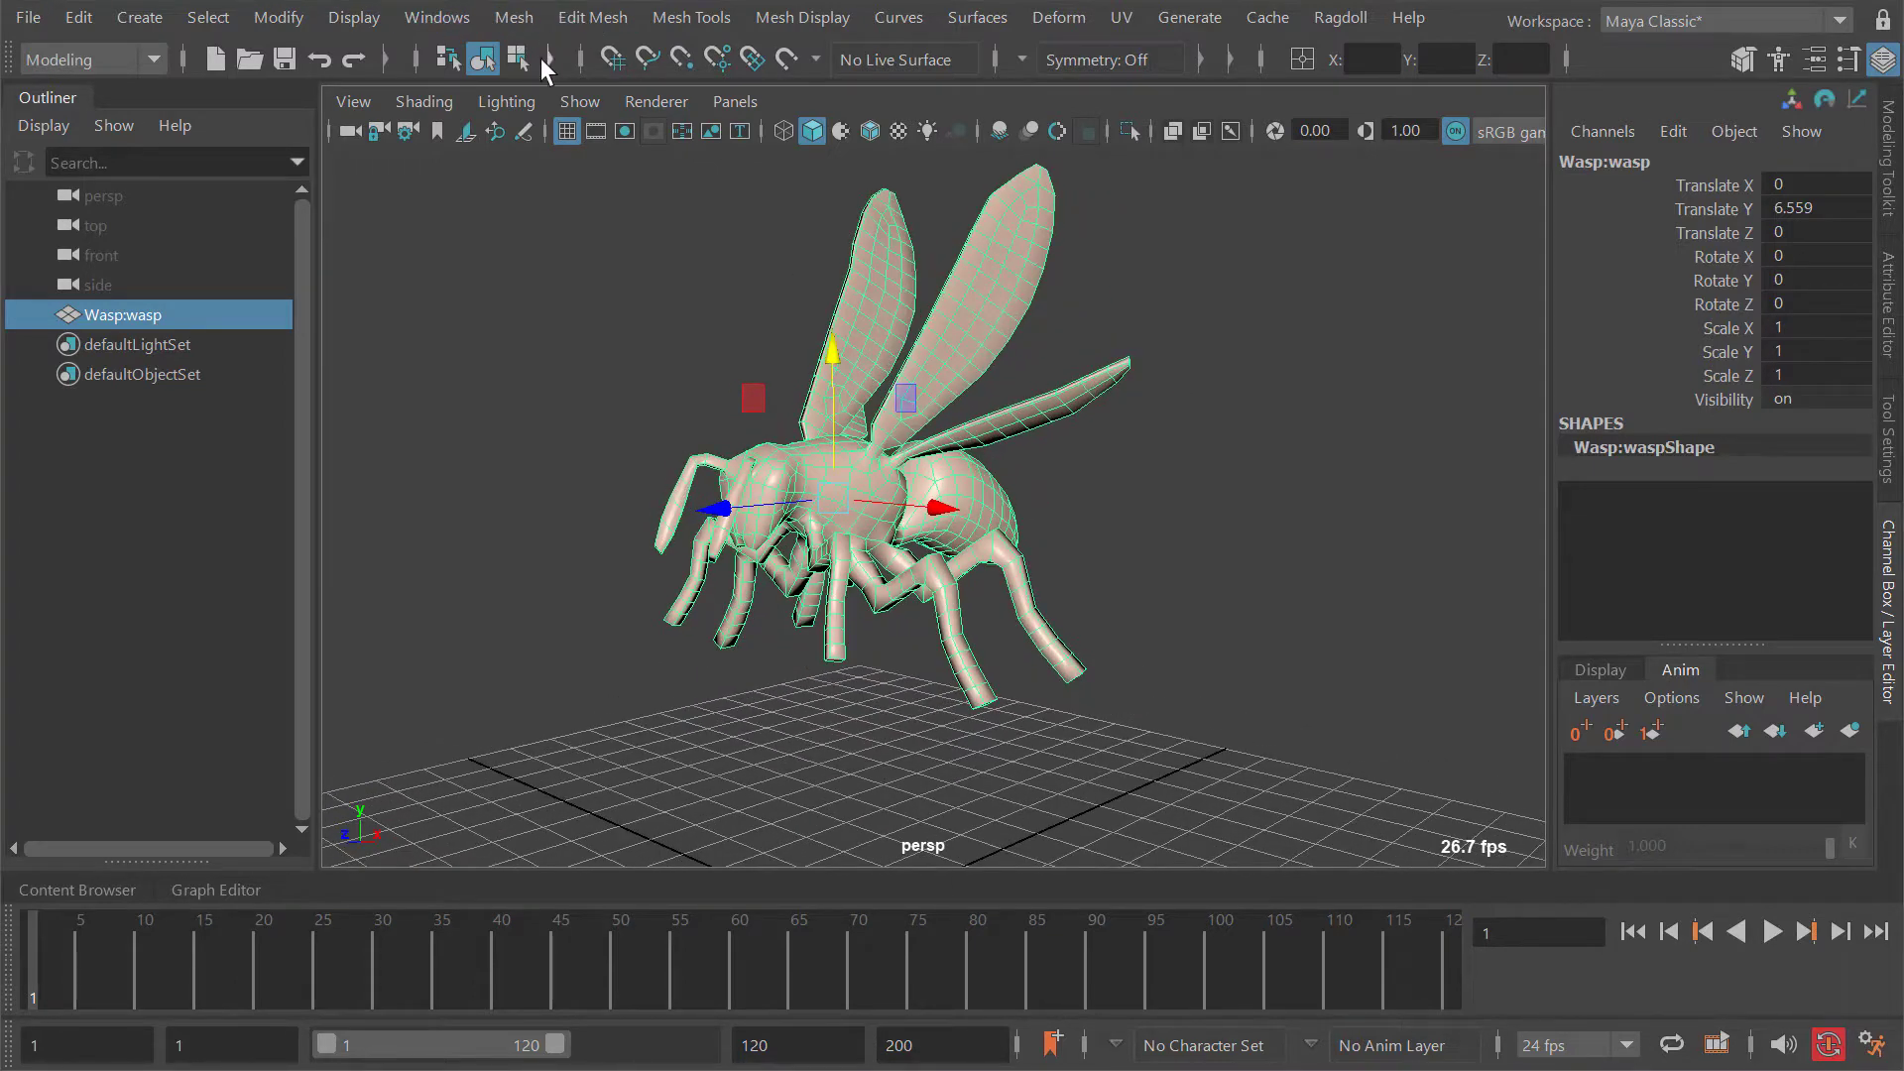
Step: Switch to the Rigging menu set and create a centre joint chain from waist to head, snapping to the projected centre
{"action": "key", "text": "F3"}
{"action": "left_click", "coordinate": [515, 9]}
{"action": "left_click", "coordinate": [555, 93]}
{"action": "scroll", "coordinate": [962, 458], "scroll_direction": "up", "scroll_amount": 5}
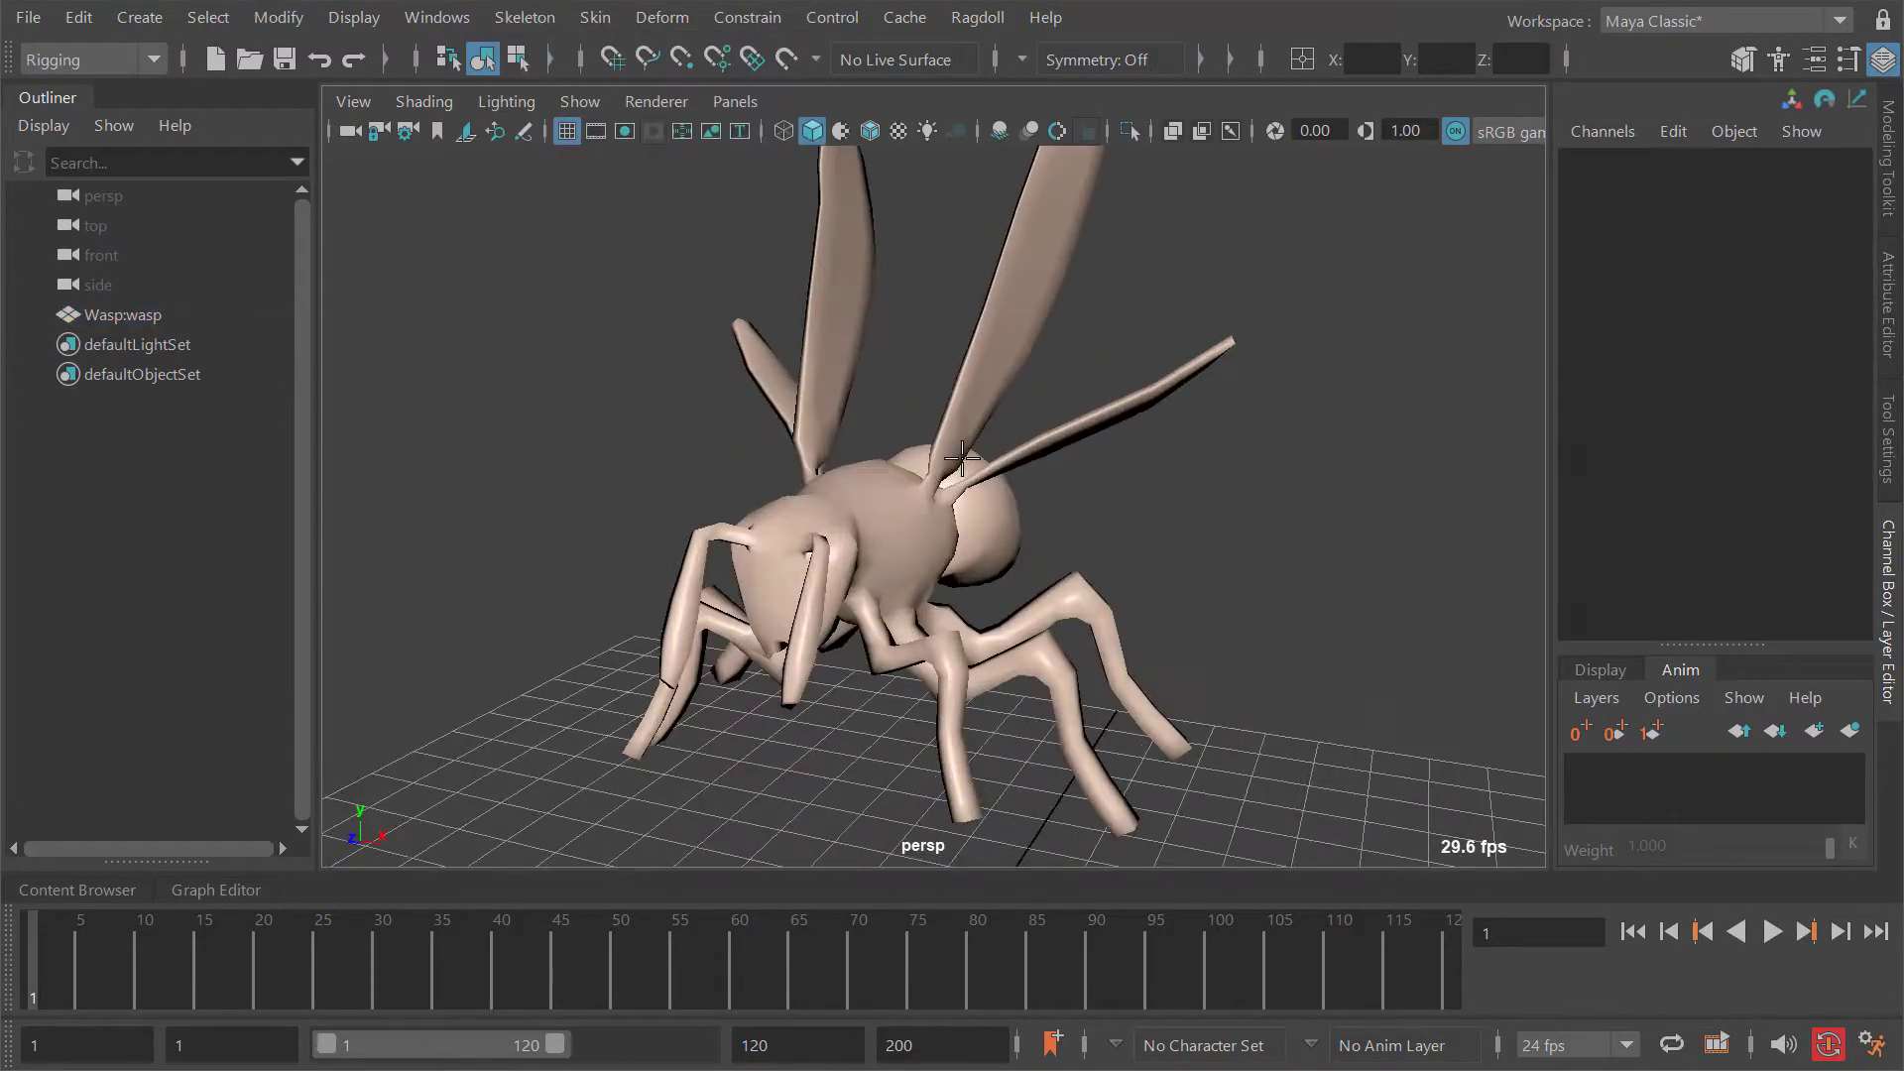
{"action": "left_click_drag", "start_coordinate": [962, 459], "coordinate": [958, 488], "text": "alt"}
{"action": "middle_click_drag", "start_coordinate": [958, 488], "coordinate": [928, 464], "text": "alt"}
{"action": "left_click", "coordinate": [717, 59]}
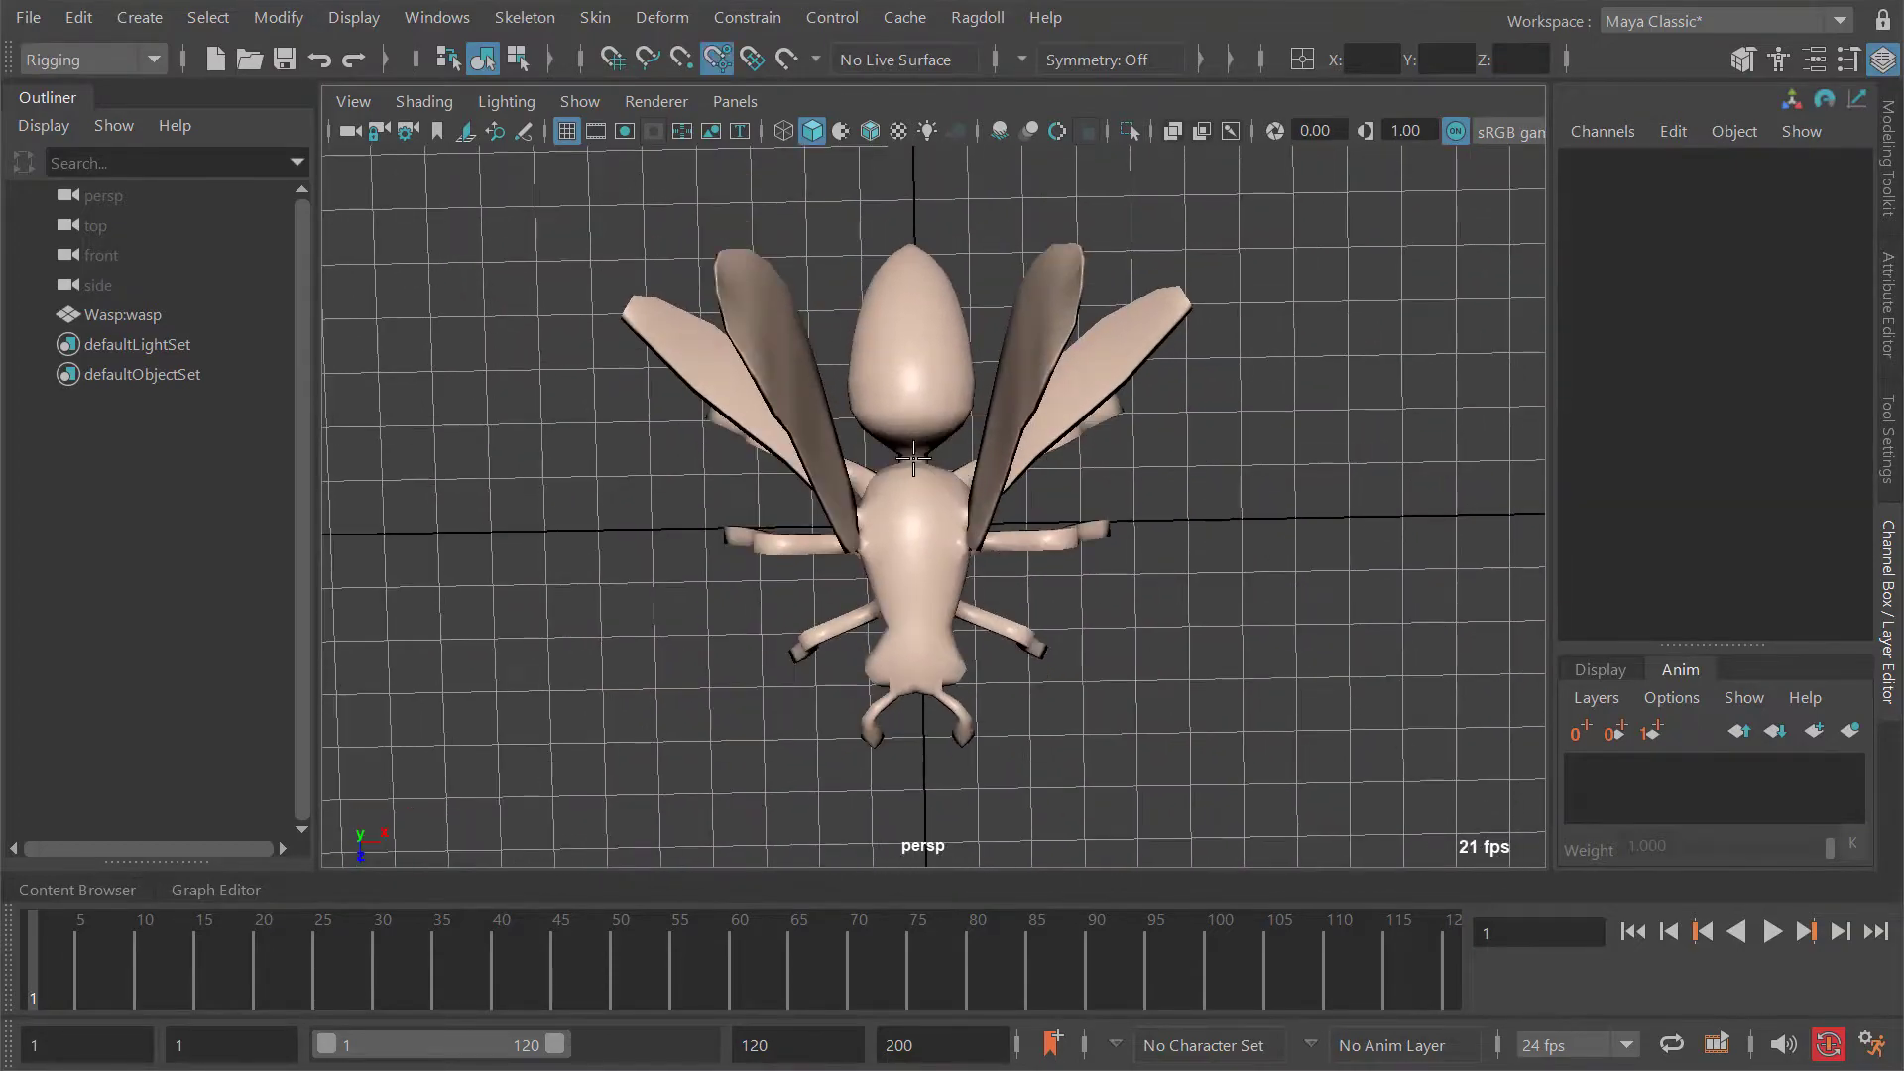
{"action": "left_click", "coordinate": [912, 458]}
{"action": "left_click", "coordinate": [915, 681]}
{"action": "key", "text": "Return"}
Step: Add a joint chain running from the waist back through the abdomen to its tip
{"action": "left_click", "coordinate": [910, 375]}
{"action": "left_click", "coordinate": [911, 249]}
{"action": "left_click_drag", "start_coordinate": [863, 535], "coordinate": [813, 427], "text": "alt"}
{"action": "left_click", "coordinate": [965, 426]}
{"action": "key", "text": "Return"}
Step: Create a joint chain along the wasp's left front wing, branching from the body joints
{"action": "left_click", "coordinate": [942, 434]}
{"action": "left_click_drag", "start_coordinate": [942, 434], "coordinate": [1076, 447], "text": "alt"}
{"action": "left_click", "coordinate": [1040, 387]}
{"action": "middle_click_drag", "start_coordinate": [1039, 386], "coordinate": [1041, 531], "text": "alt"}
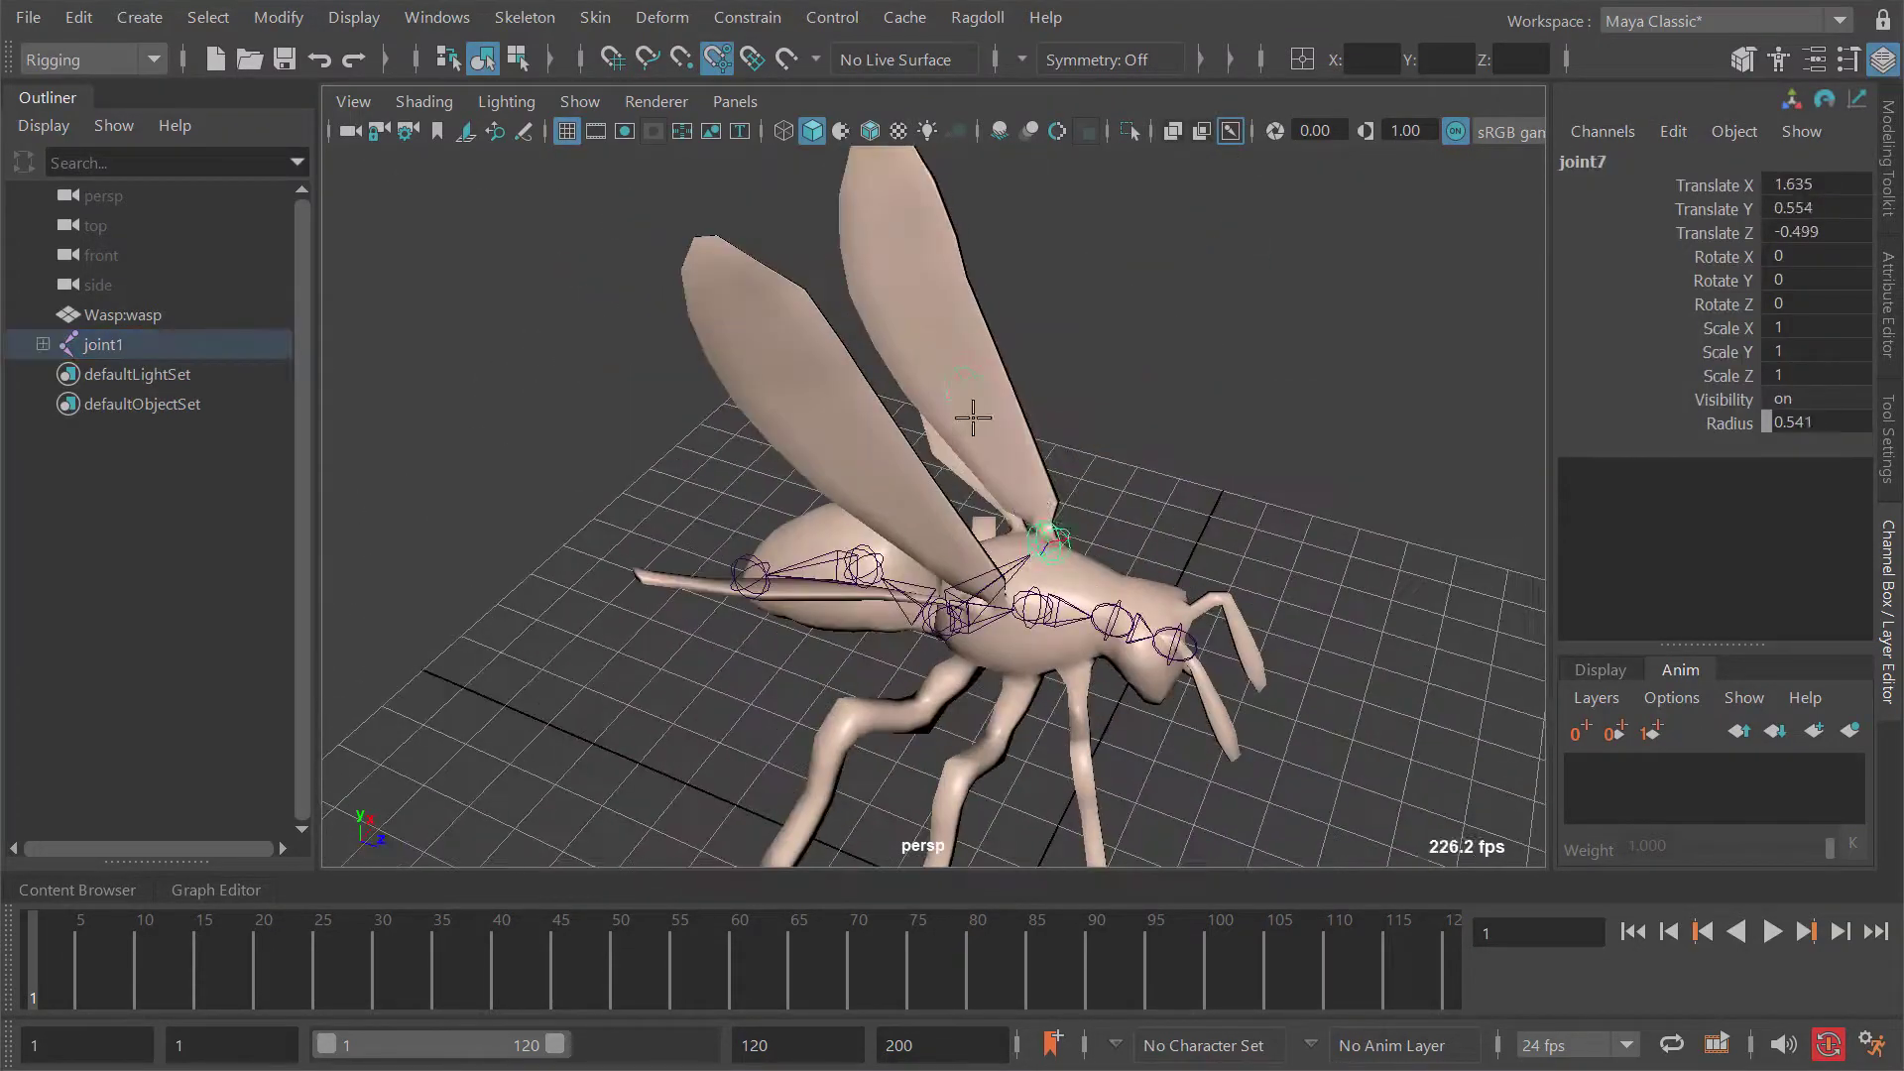
{"action": "left_click", "coordinate": [973, 416]}
{"action": "key", "text": "Return"}
Step: Create a joint chain along the wasp's left rear wing, out to its tip
{"action": "left_click", "coordinate": [992, 553]}
{"action": "left_click_drag", "start_coordinate": [992, 553], "coordinate": [793, 426], "text": "alt"}
{"action": "left_click", "coordinate": [1088, 343]}
{"action": "left_click", "coordinate": [1150, 311]}
{"action": "left_click_drag", "start_coordinate": [1150, 312], "coordinate": [1156, 450], "text": "alt"}
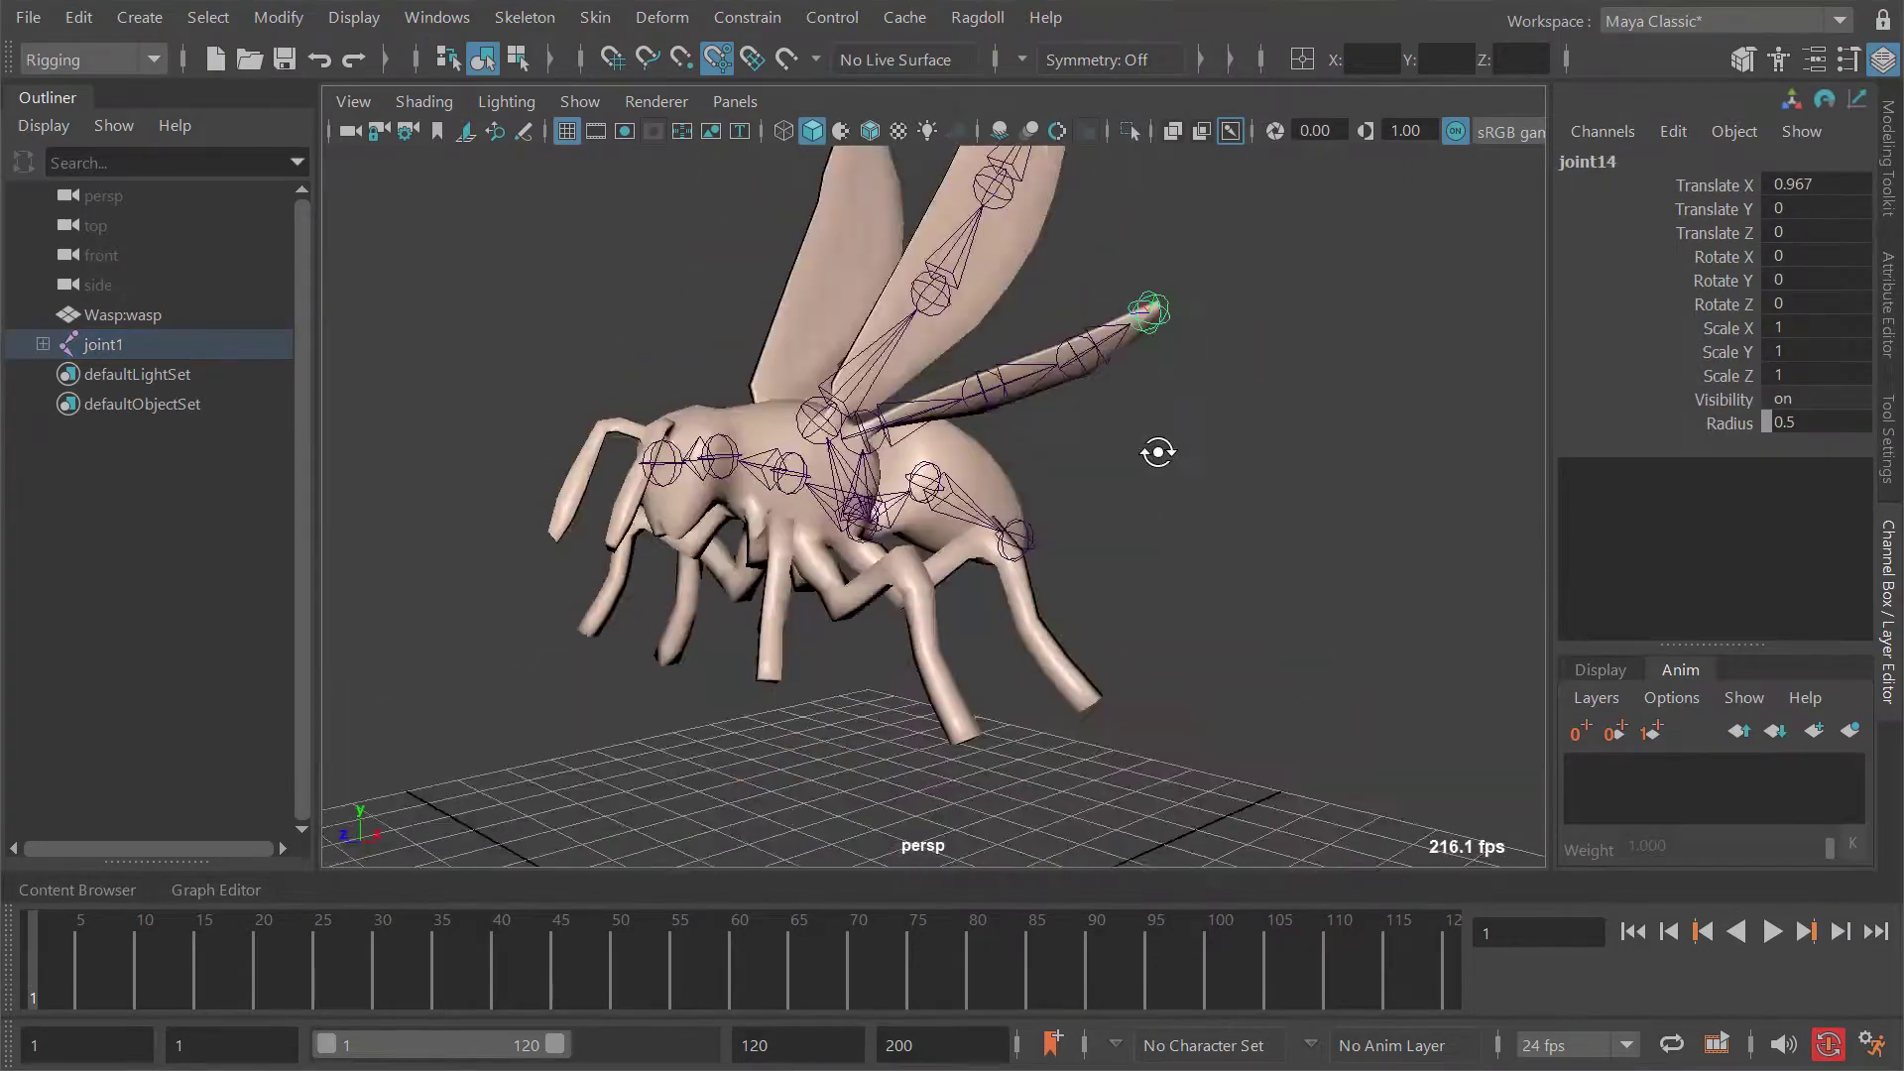
{"action": "key", "text": "Return"}
Step: Create a joint chain down the wasp's left rear leg to the foot
{"action": "left_click", "coordinate": [869, 491]}
{"action": "left_click_drag", "start_coordinate": [869, 491], "coordinate": [922, 526], "text": "alt"}
{"action": "left_click", "coordinate": [921, 595]}
{"action": "key", "text": "Return"}
Step: Create a joint chain down the wasp's left middle leg, starting from the chest
{"action": "left_click_drag", "start_coordinate": [1074, 737], "coordinate": [982, 614], "text": "alt"}
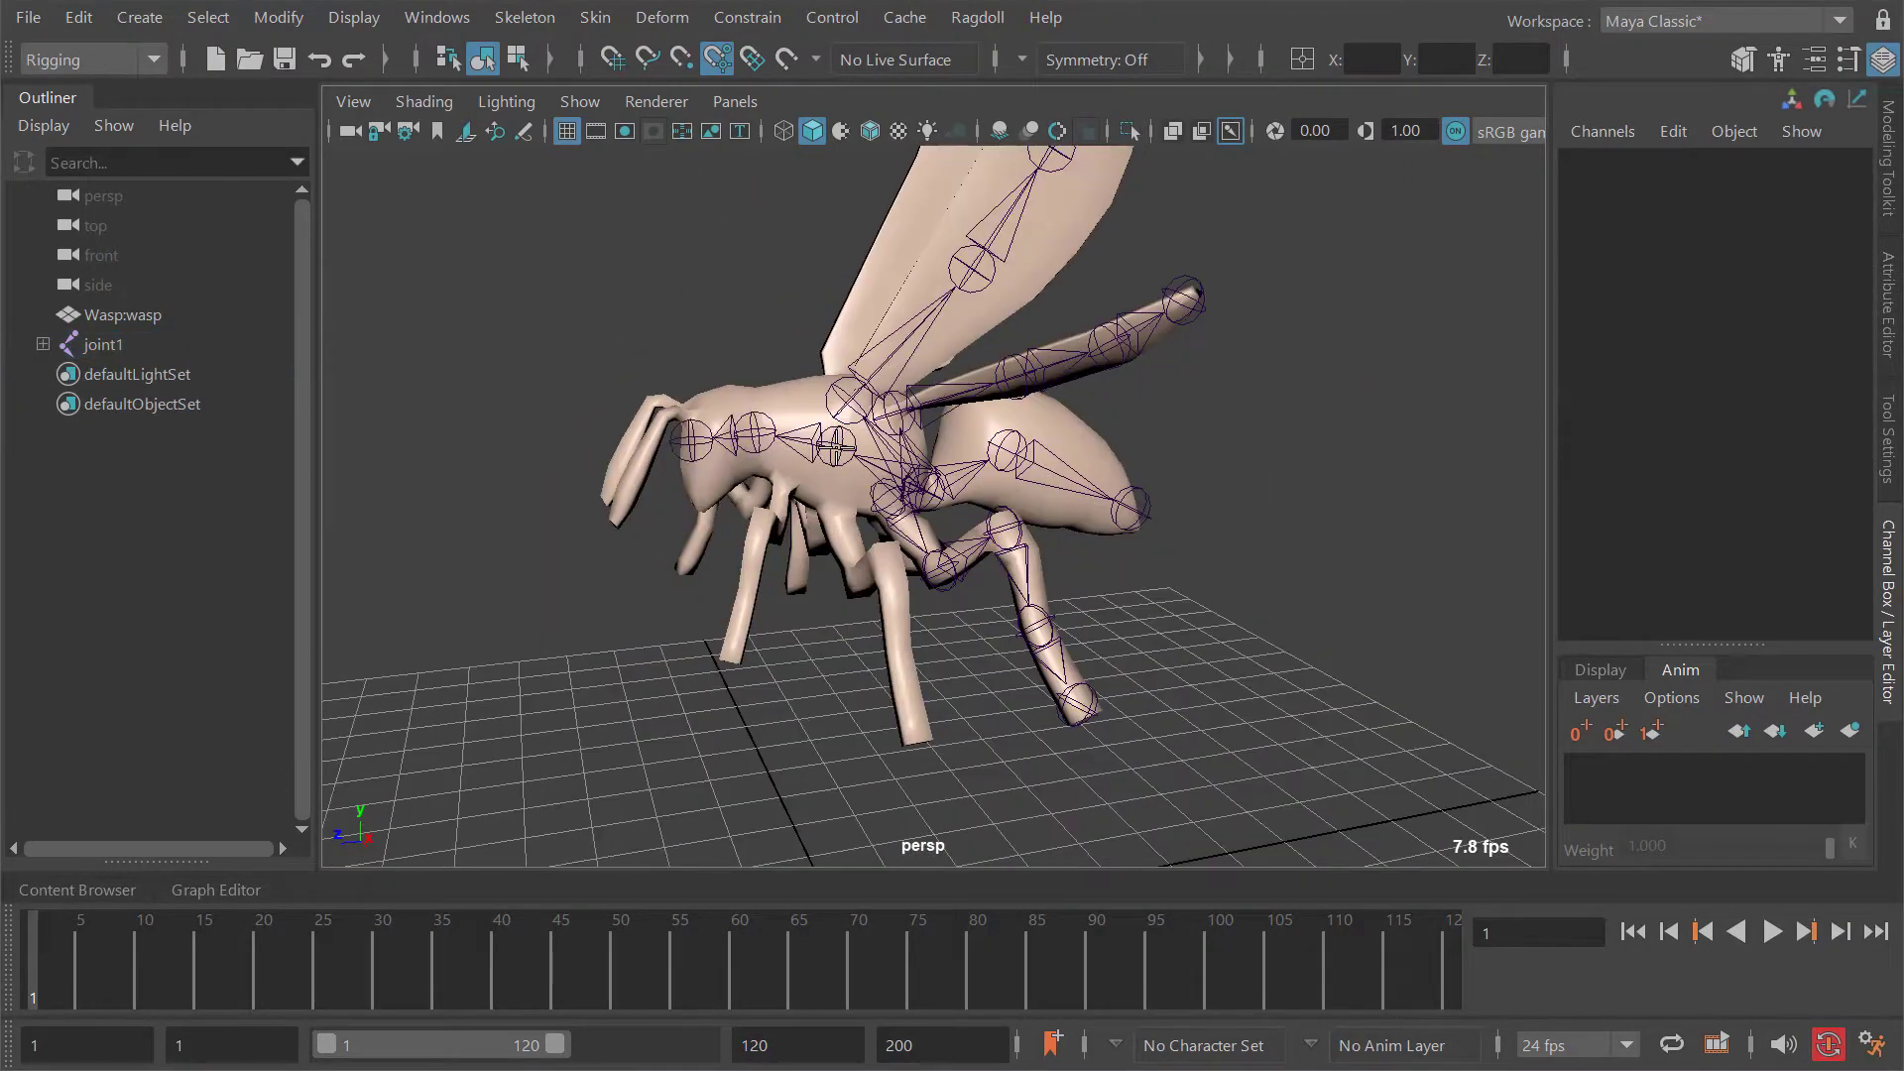
{"action": "left_click", "coordinate": [849, 441]}
{"action": "left_click", "coordinate": [848, 506]}
{"action": "left_click_drag", "start_coordinate": [848, 506], "coordinate": [860, 631], "text": "alt"}
{"action": "key", "text": "Return"}
Step: Create a joint chain down the wasp's left front leg to the foot
{"action": "left_click_drag", "start_coordinate": [1017, 733], "coordinate": [1007, 595], "text": "alt"}
{"action": "left_click", "coordinate": [1014, 500]}
{"action": "left_click_drag", "start_coordinate": [957, 536], "coordinate": [947, 620], "text": "alt"}
{"action": "left_click", "coordinate": [931, 599]}
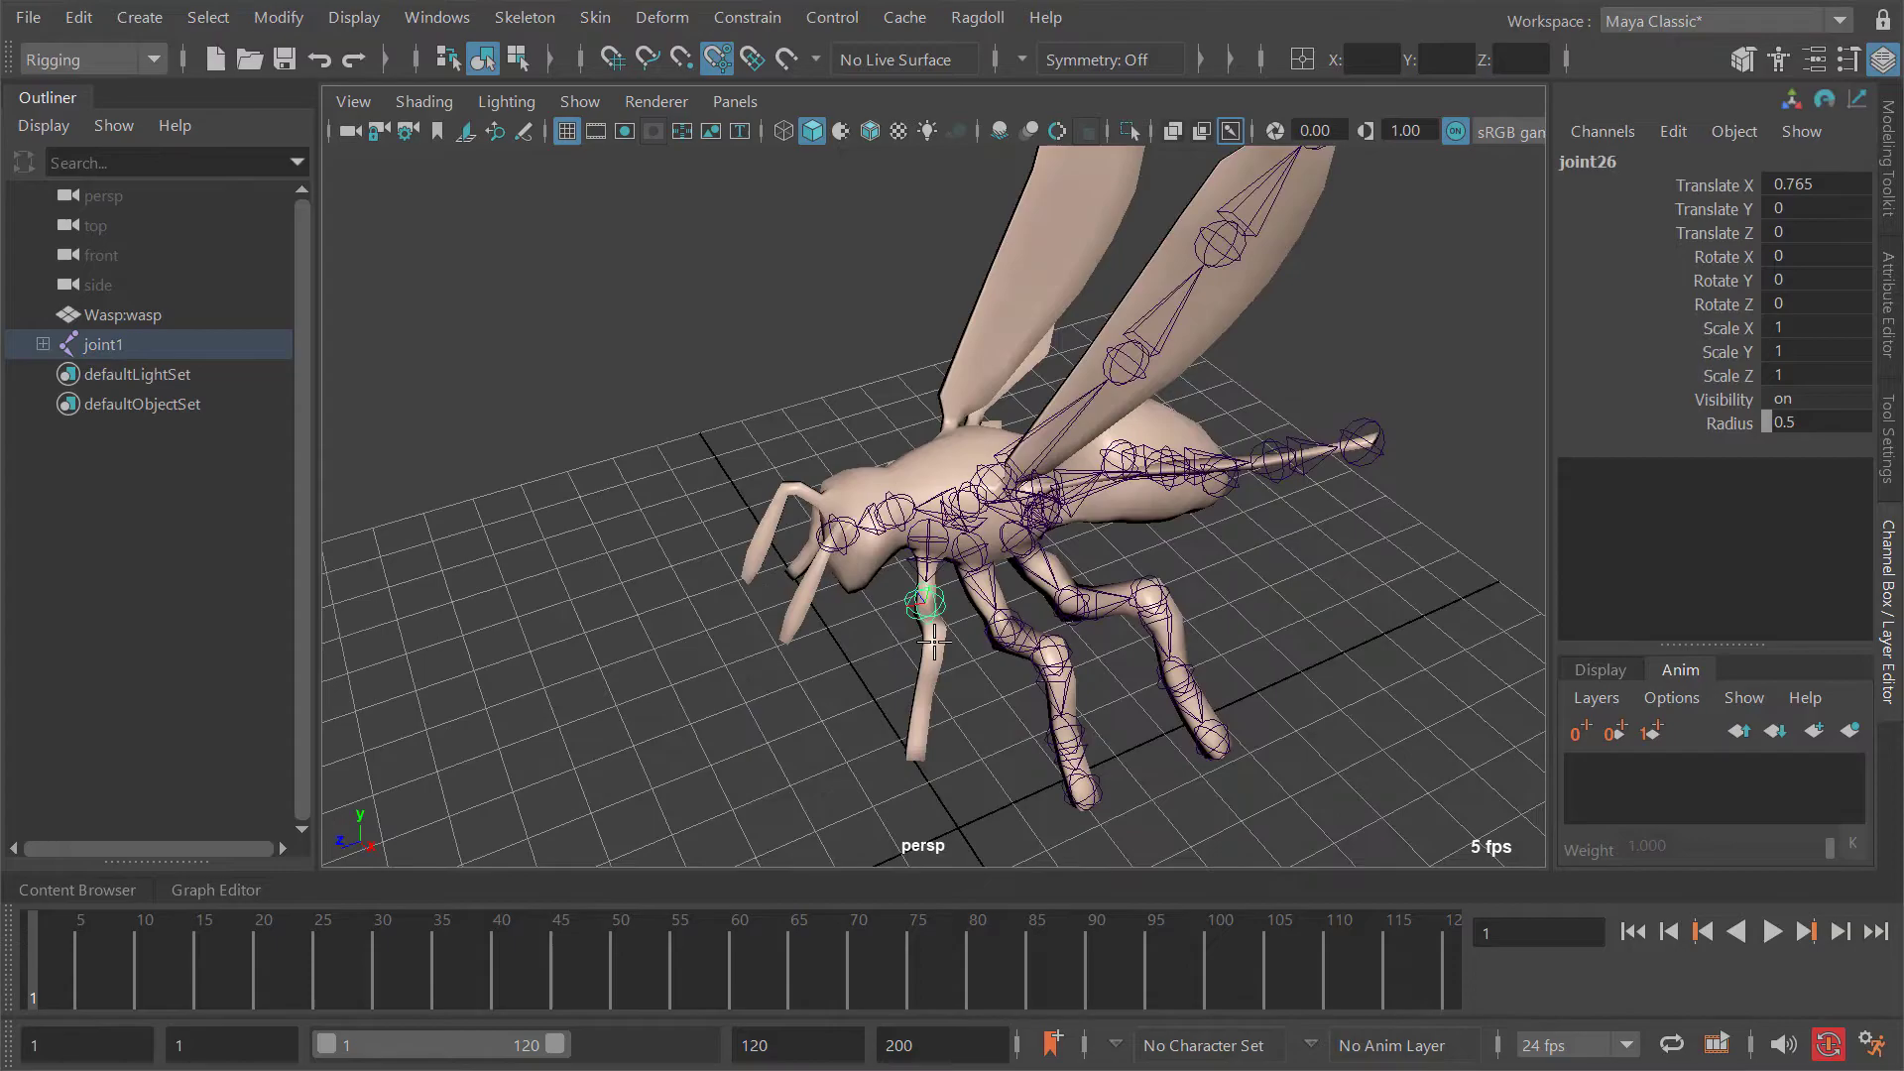
{"action": "left_click", "coordinate": [918, 758]}
Step: Reduce the display size of the skeleton's joints
{"action": "left_click_drag", "start_coordinate": [918, 759], "coordinate": [684, 527], "text": "alt"}
{"action": "left_click", "coordinate": [970, 442]}
{"action": "left_click", "coordinate": [967, 546]}
{"action": "left_click", "coordinate": [635, 396]}
{"action": "left_click", "coordinate": [354, 17]}
{"action": "left_click", "coordinate": [684, 476]}
Step: Mirror the left leg and wing joint chains to the wasp's right side and turn on viewport anti-aliasing
{"action": "left_click", "coordinate": [871, 450]}
{"action": "left_click", "coordinate": [843, 546]}
{"action": "left_click", "coordinate": [525, 17]}
{"action": "left_click", "coordinate": [553, 147]}
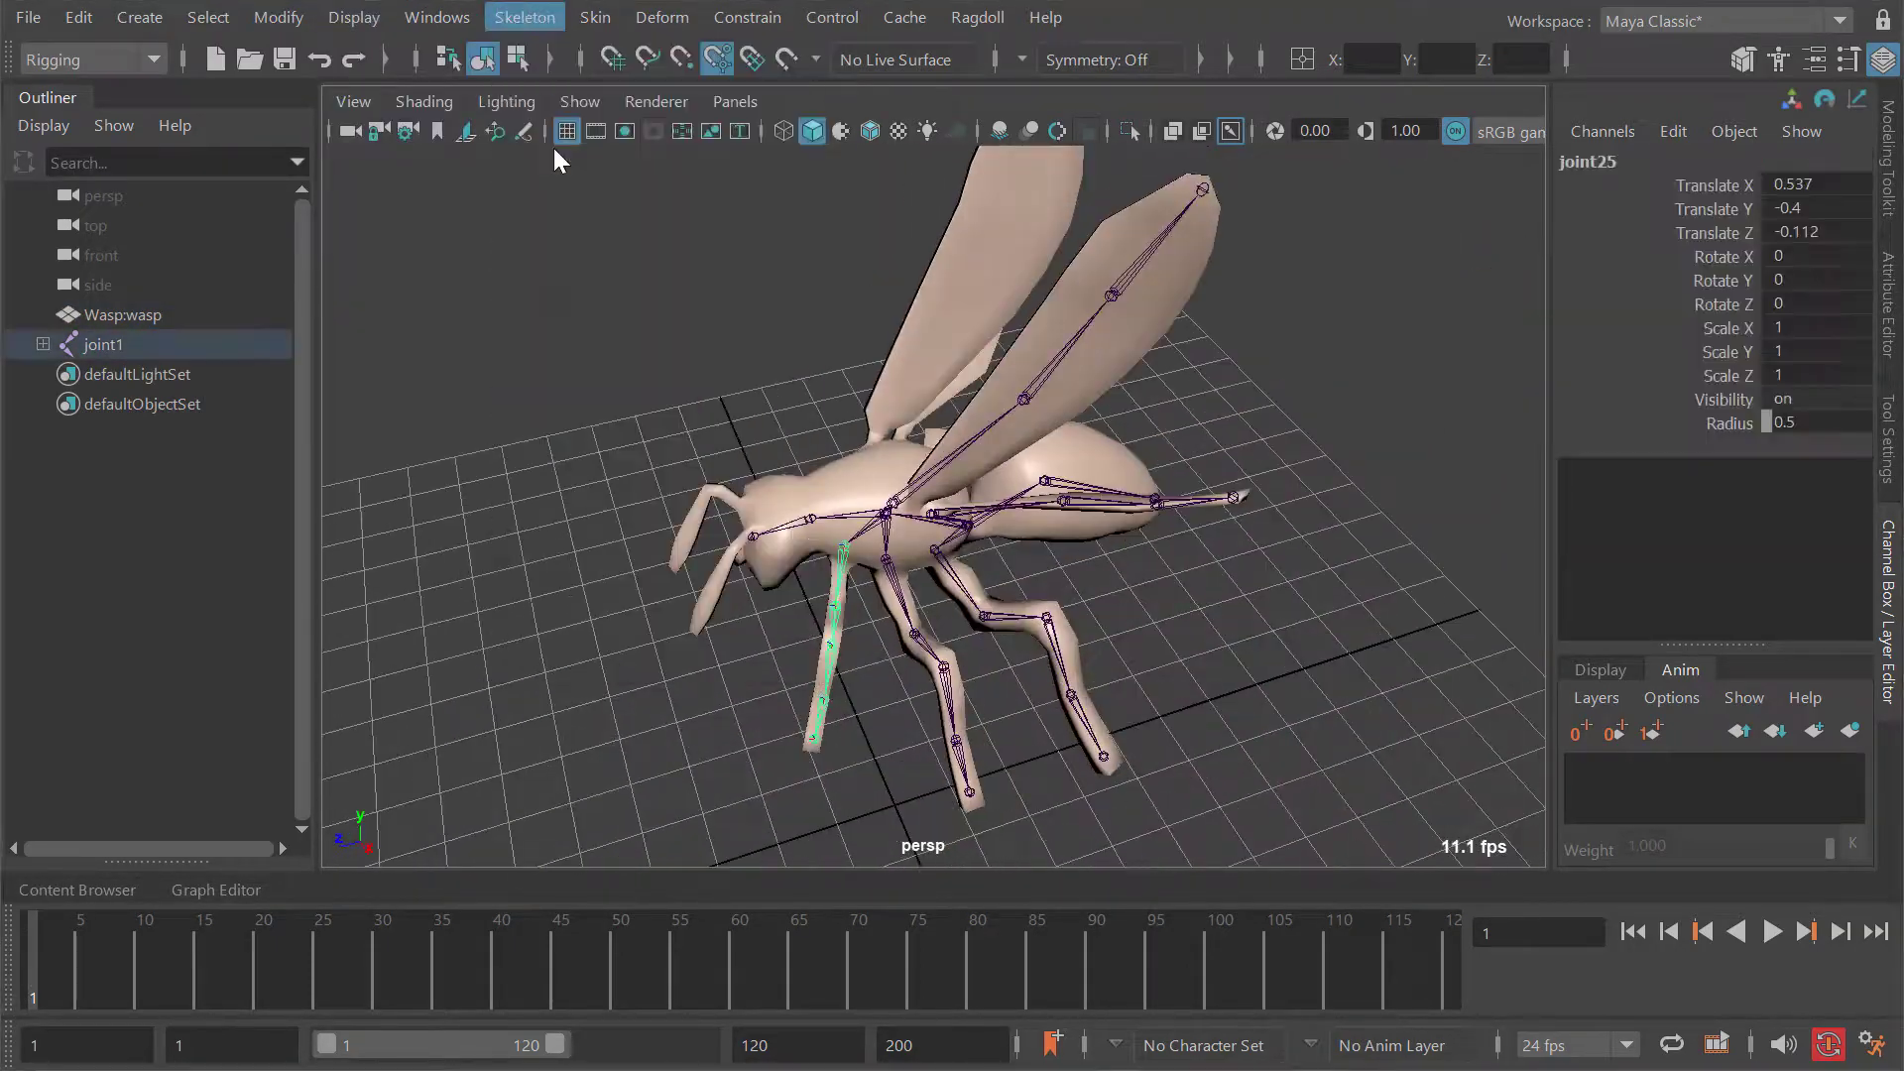
{"action": "left_click_drag", "start_coordinate": [878, 476], "coordinate": [932, 451], "text": "alt"}
{"action": "key", "text": "g"}
{"action": "left_click", "coordinate": [955, 464]}
{"action": "key", "text": "g"}
{"action": "left_click", "coordinate": [1147, 544]}
{"action": "left_click", "coordinate": [1057, 131]}
{"action": "left_click_drag", "start_coordinate": [1147, 544], "coordinate": [1071, 533], "text": "alt"}
{"action": "middle_click_drag", "start_coordinate": [1071, 533], "coordinate": [1018, 494], "text": "alt"}
{"action": "scroll", "coordinate": [1019, 494], "scroll_direction": "up", "scroll_amount": 3}
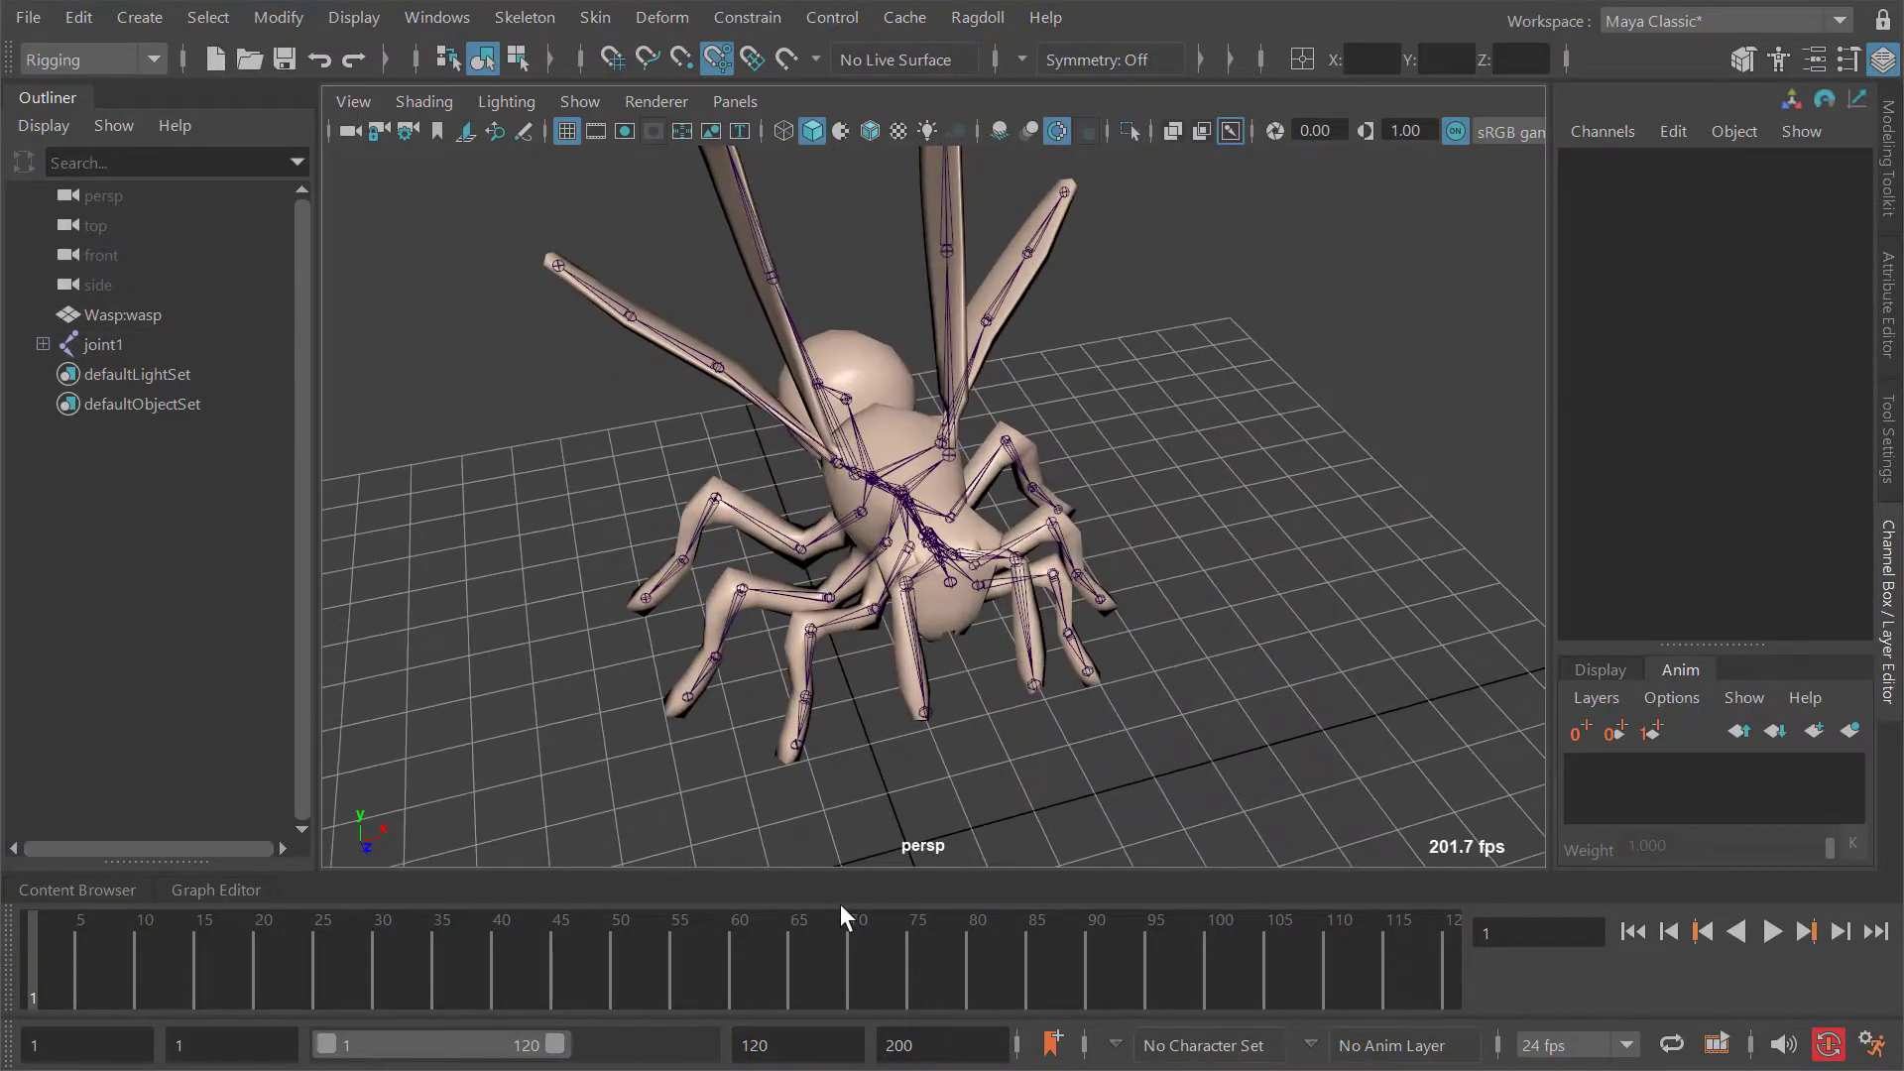
Step: Bind the wasp mesh to the joint hierarchy using Geodesic Voxel, max influences 5, falloff 0.20 and resolution 256
{"action": "left_click_drag", "start_coordinate": [970, 536], "coordinate": [925, 630], "text": "alt"}
{"action": "left_click_drag", "start_coordinate": [923, 476], "coordinate": [962, 433], "text": "alt"}
{"action": "left_click", "coordinate": [888, 426]}
{"action": "left_click", "coordinate": [934, 510], "text": "shift"}
{"action": "left_click", "coordinate": [598, 18]}
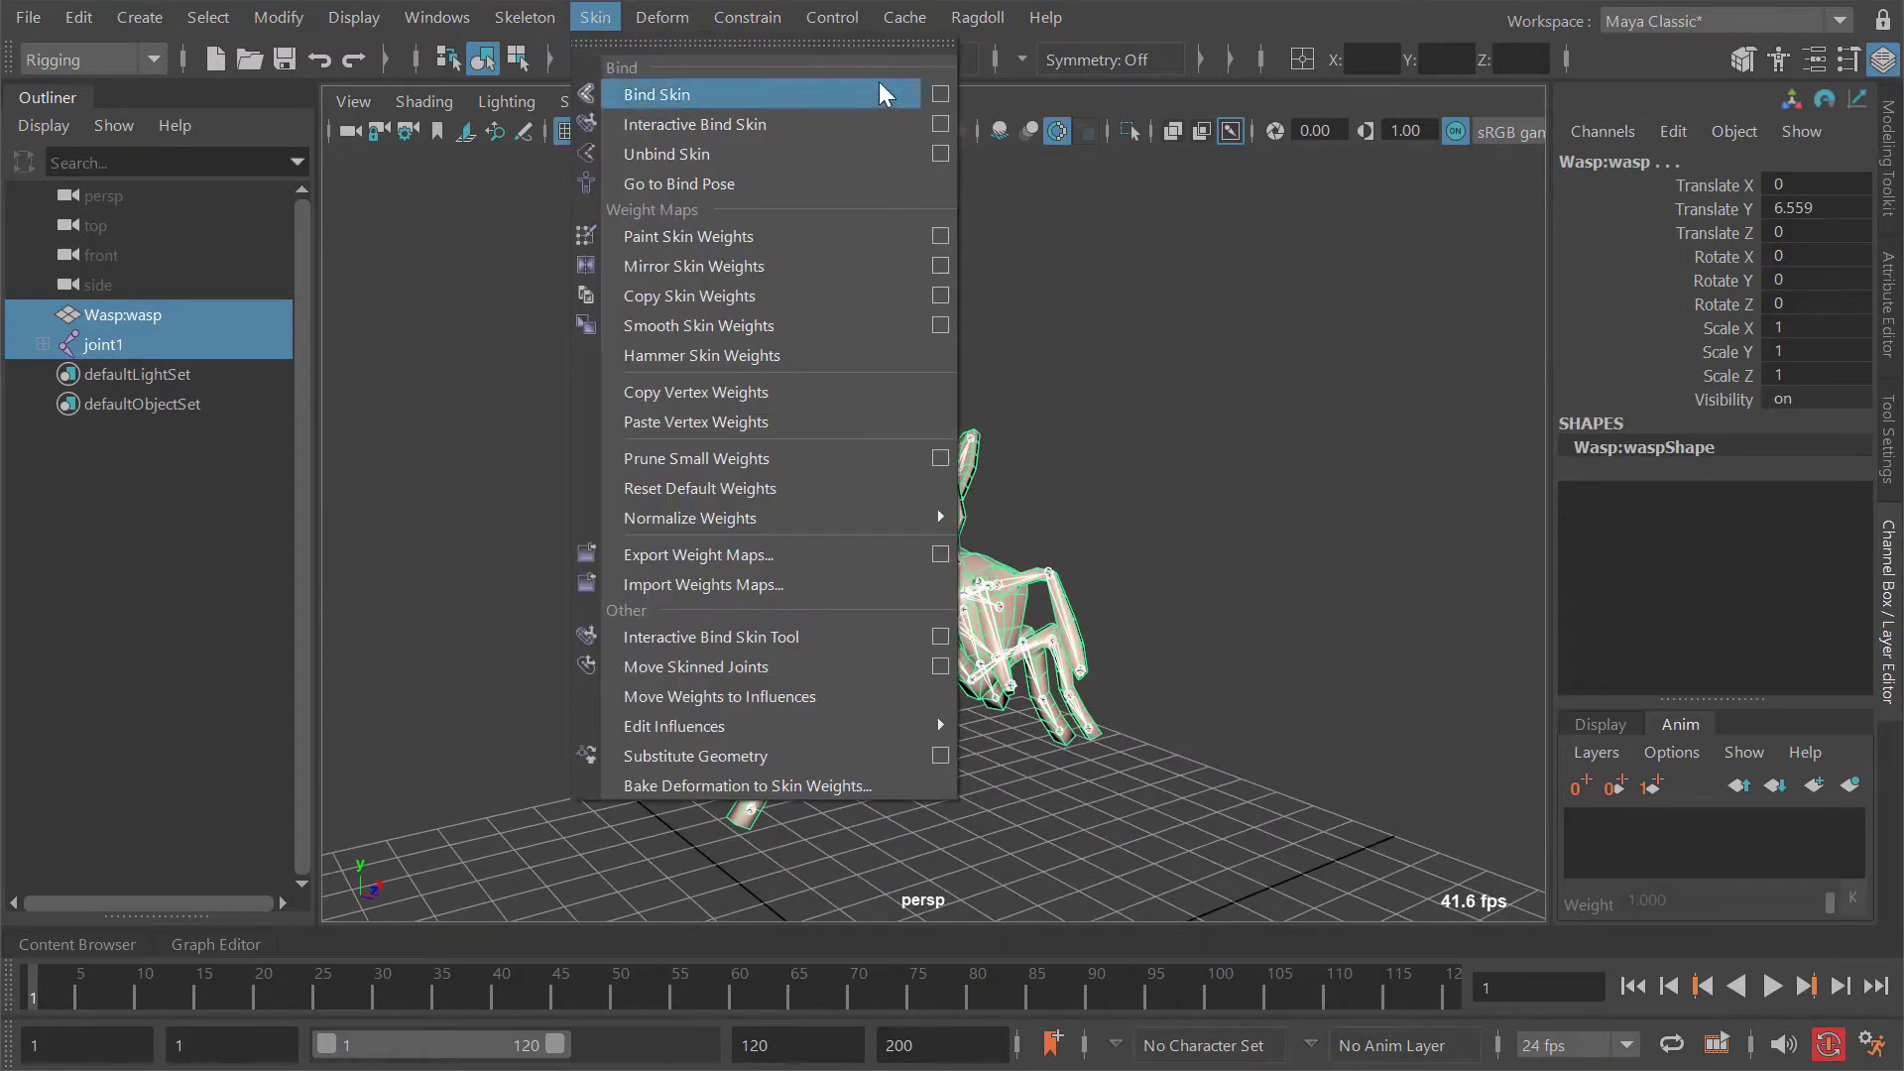
{"action": "left_click", "coordinate": [940, 93]}
{"action": "left_click_drag", "start_coordinate": [1462, 740], "coordinate": [1206, 314]}
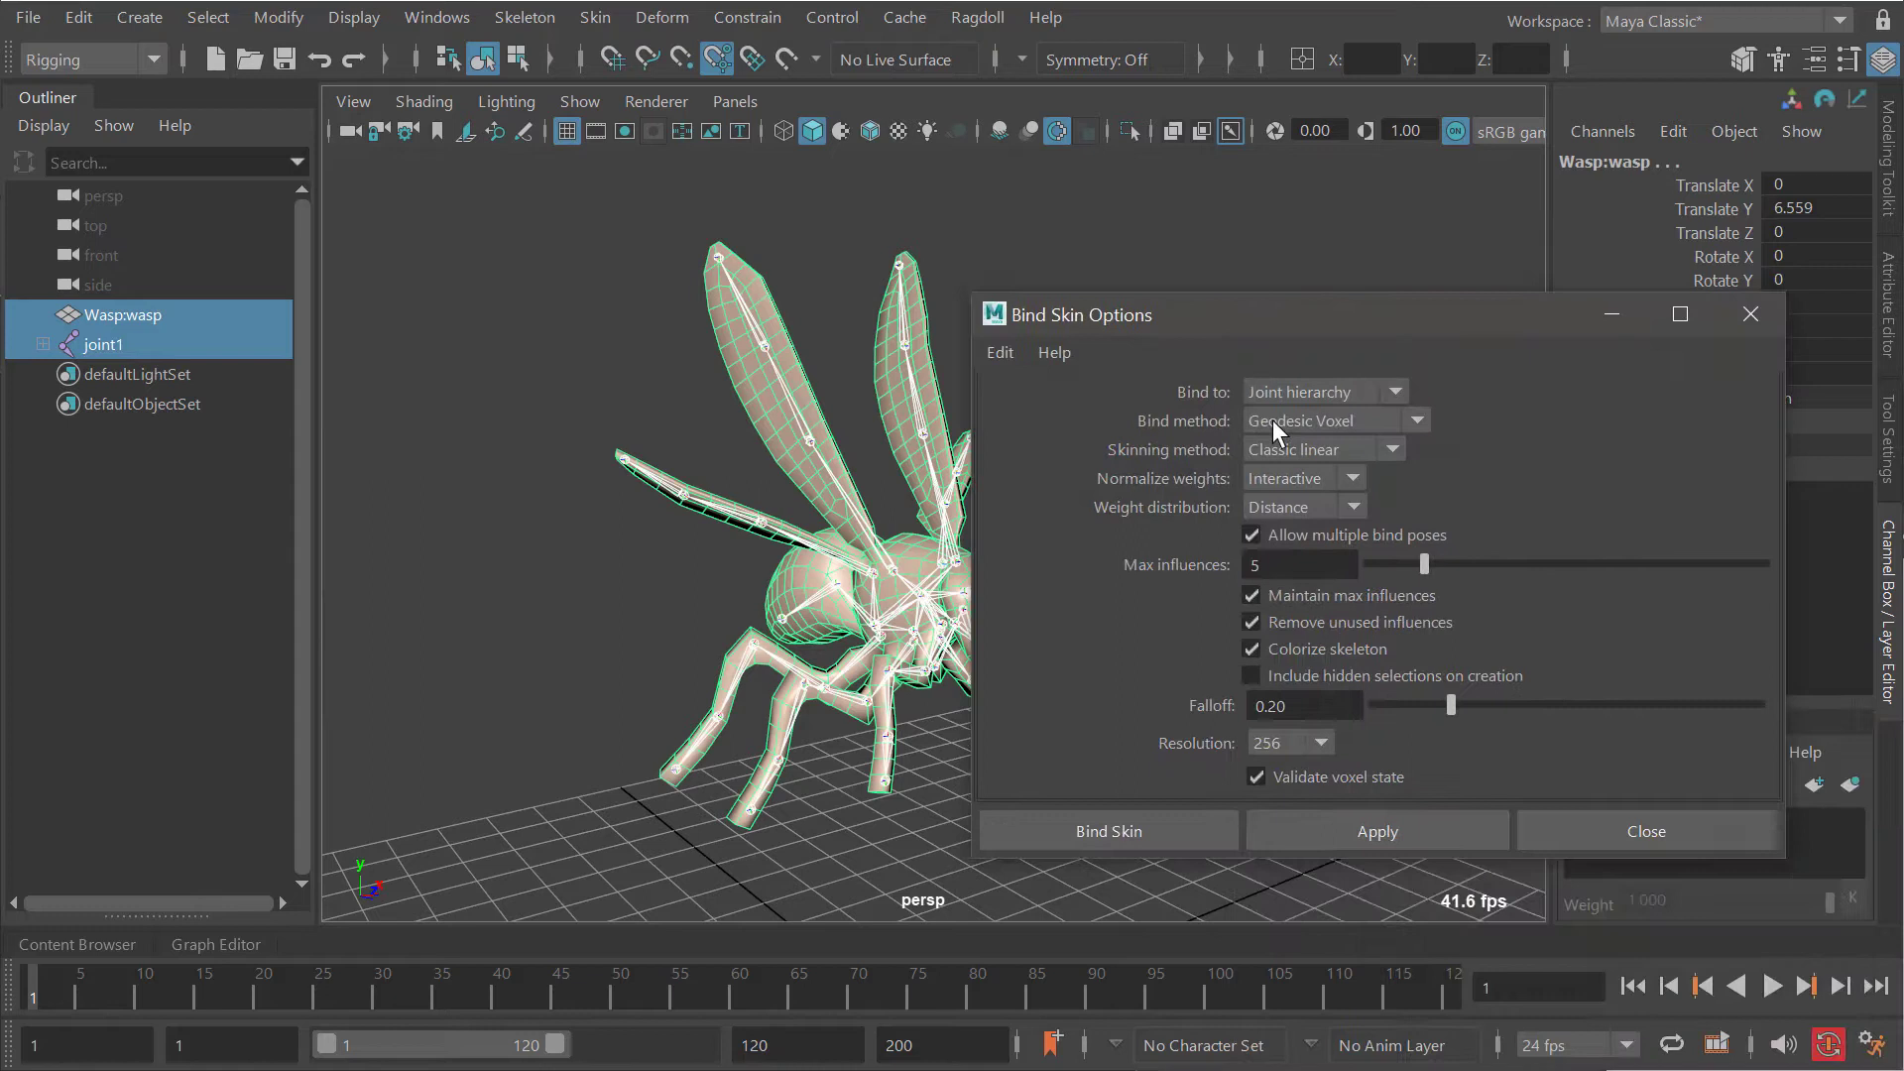
{"action": "left_click", "coordinate": [1306, 433]}
{"action": "left_click", "coordinate": [1285, 423]}
{"action": "left_click_drag", "start_coordinate": [1161, 305], "coordinate": [1163, 263]}
{"action": "left_click", "coordinate": [1109, 784]}
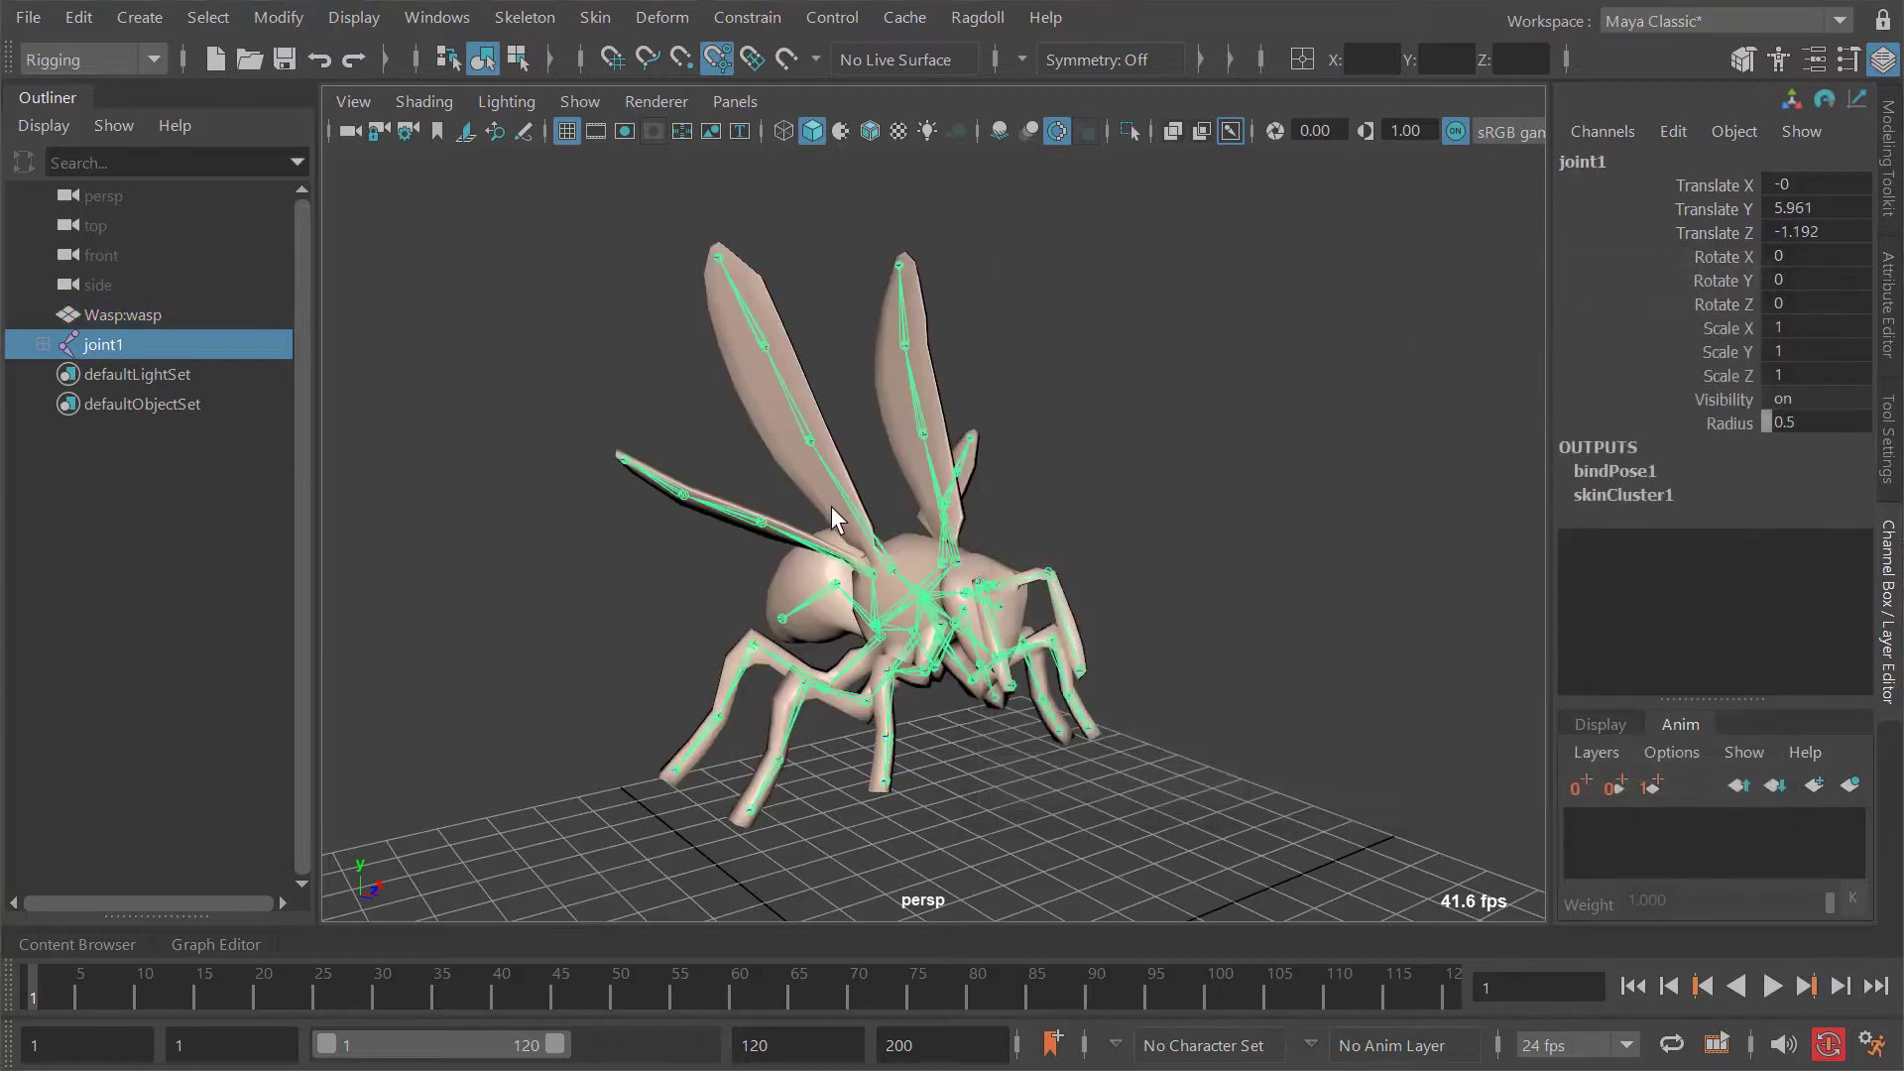
Step: Test the skin binding by posing a wing joint, undo the changes and clear the selection
{"action": "left_click_drag", "start_coordinate": [893, 526], "coordinate": [829, 589]}
{"action": "key", "text": "ctrl+z"}
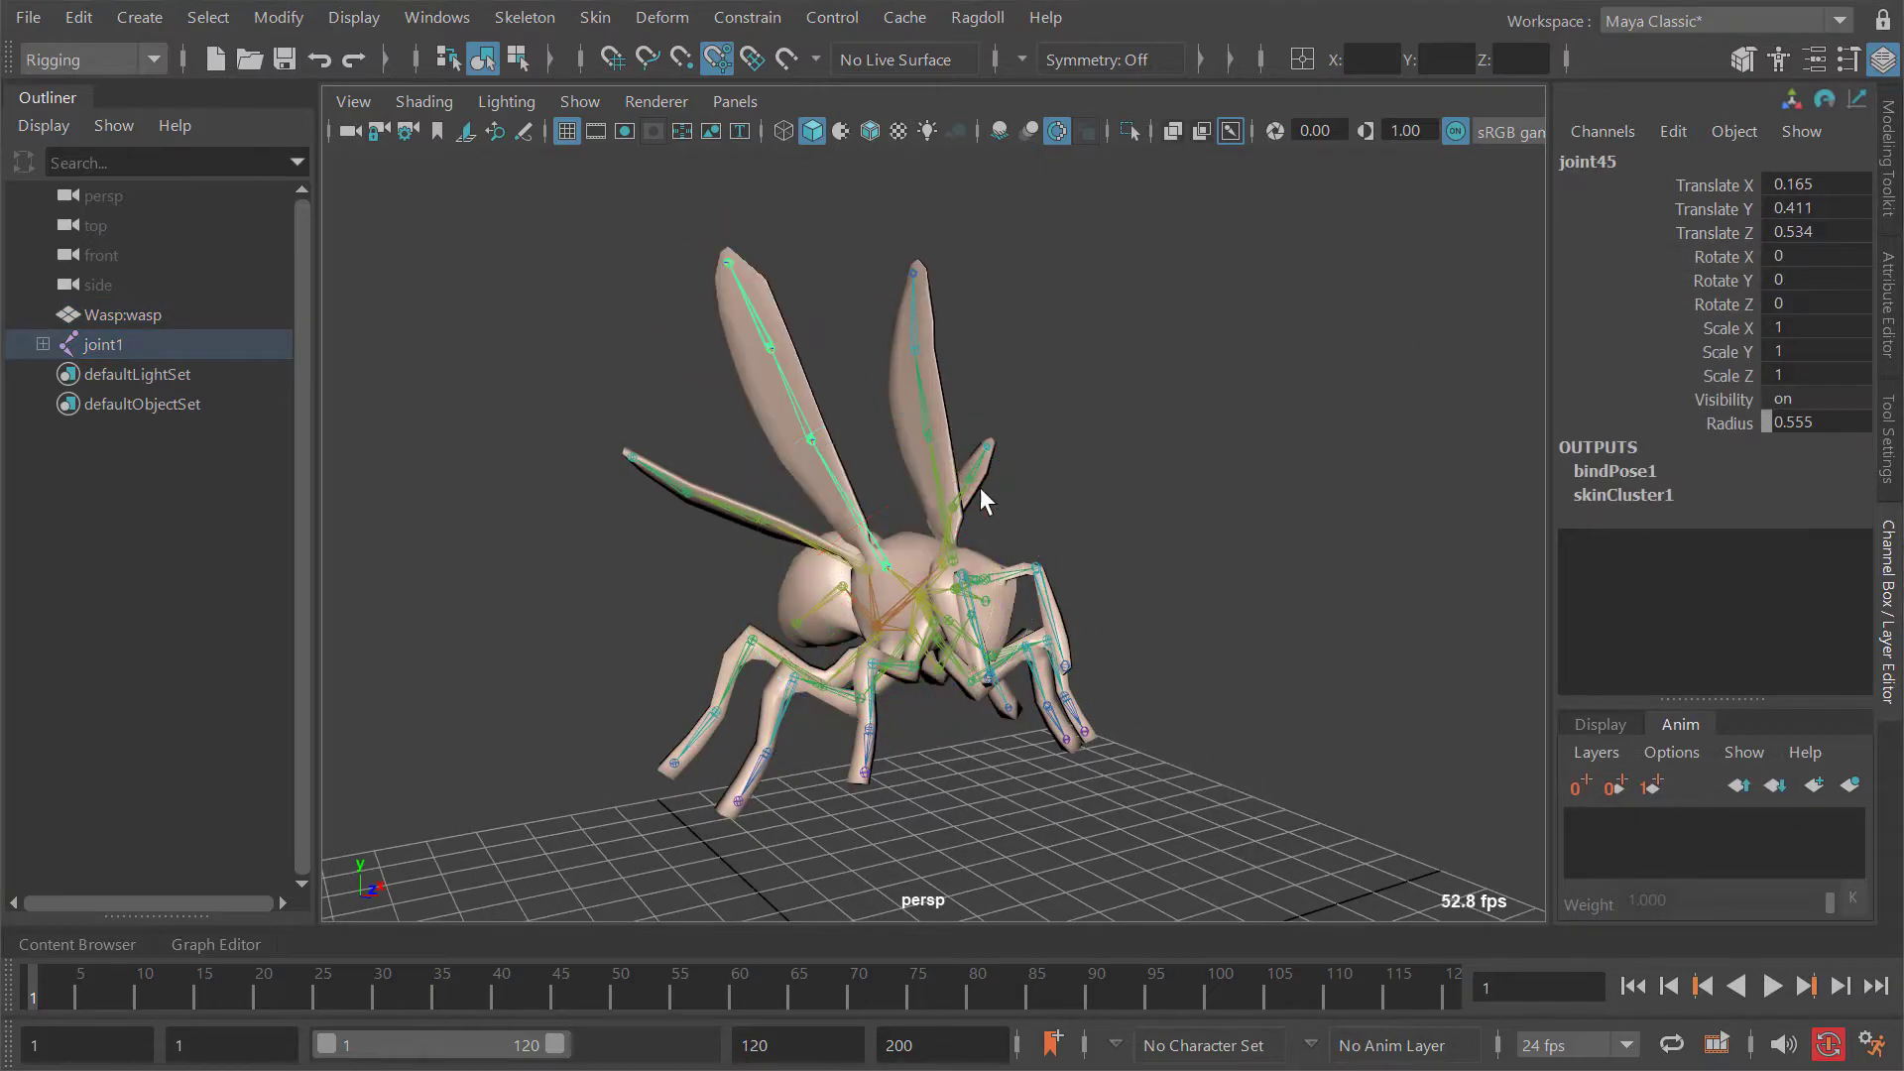
{"action": "left_click_drag", "start_coordinate": [979, 486], "coordinate": [938, 496], "text": "alt"}
{"action": "key", "text": "ctrl+z"}
{"action": "left_click", "coordinate": [1022, 551]}
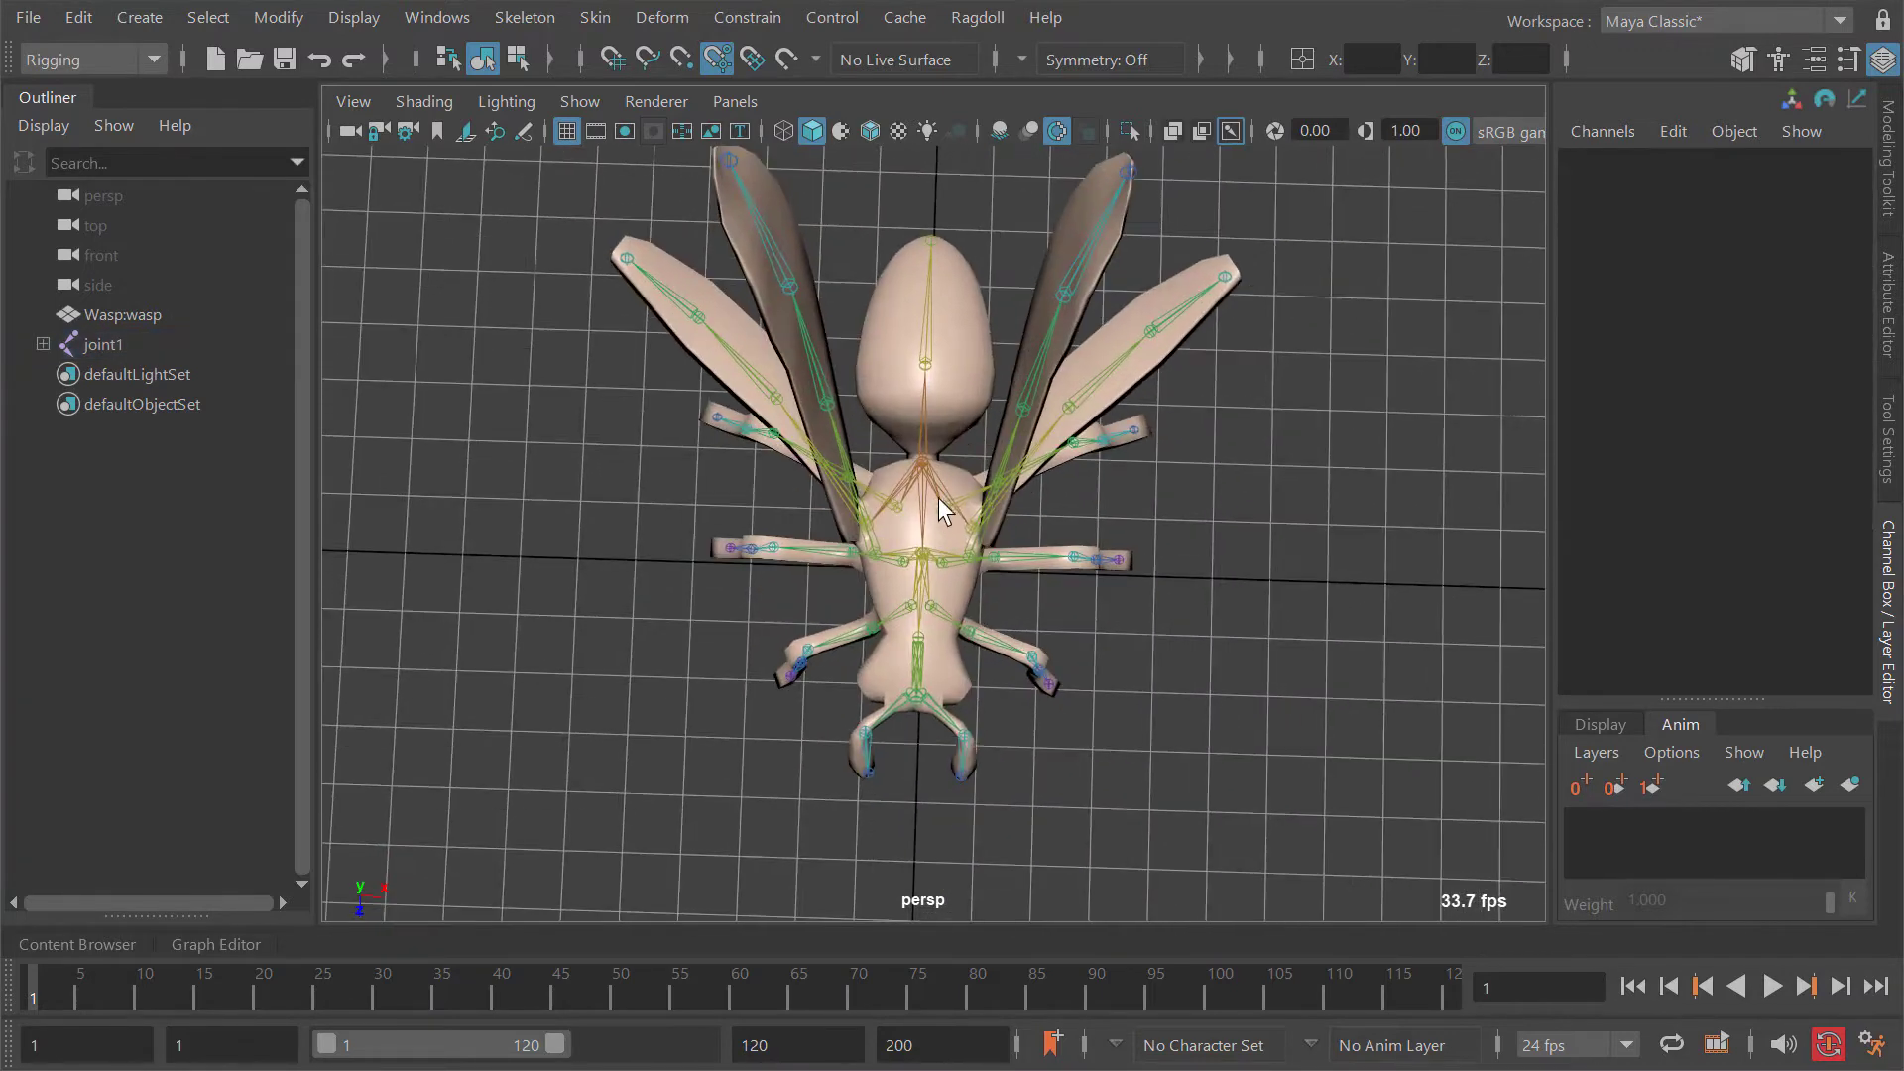
Step: Assign Ragdoll markers to the body joints from the waist through the chest to the head
{"action": "left_click", "coordinate": [919, 558]}
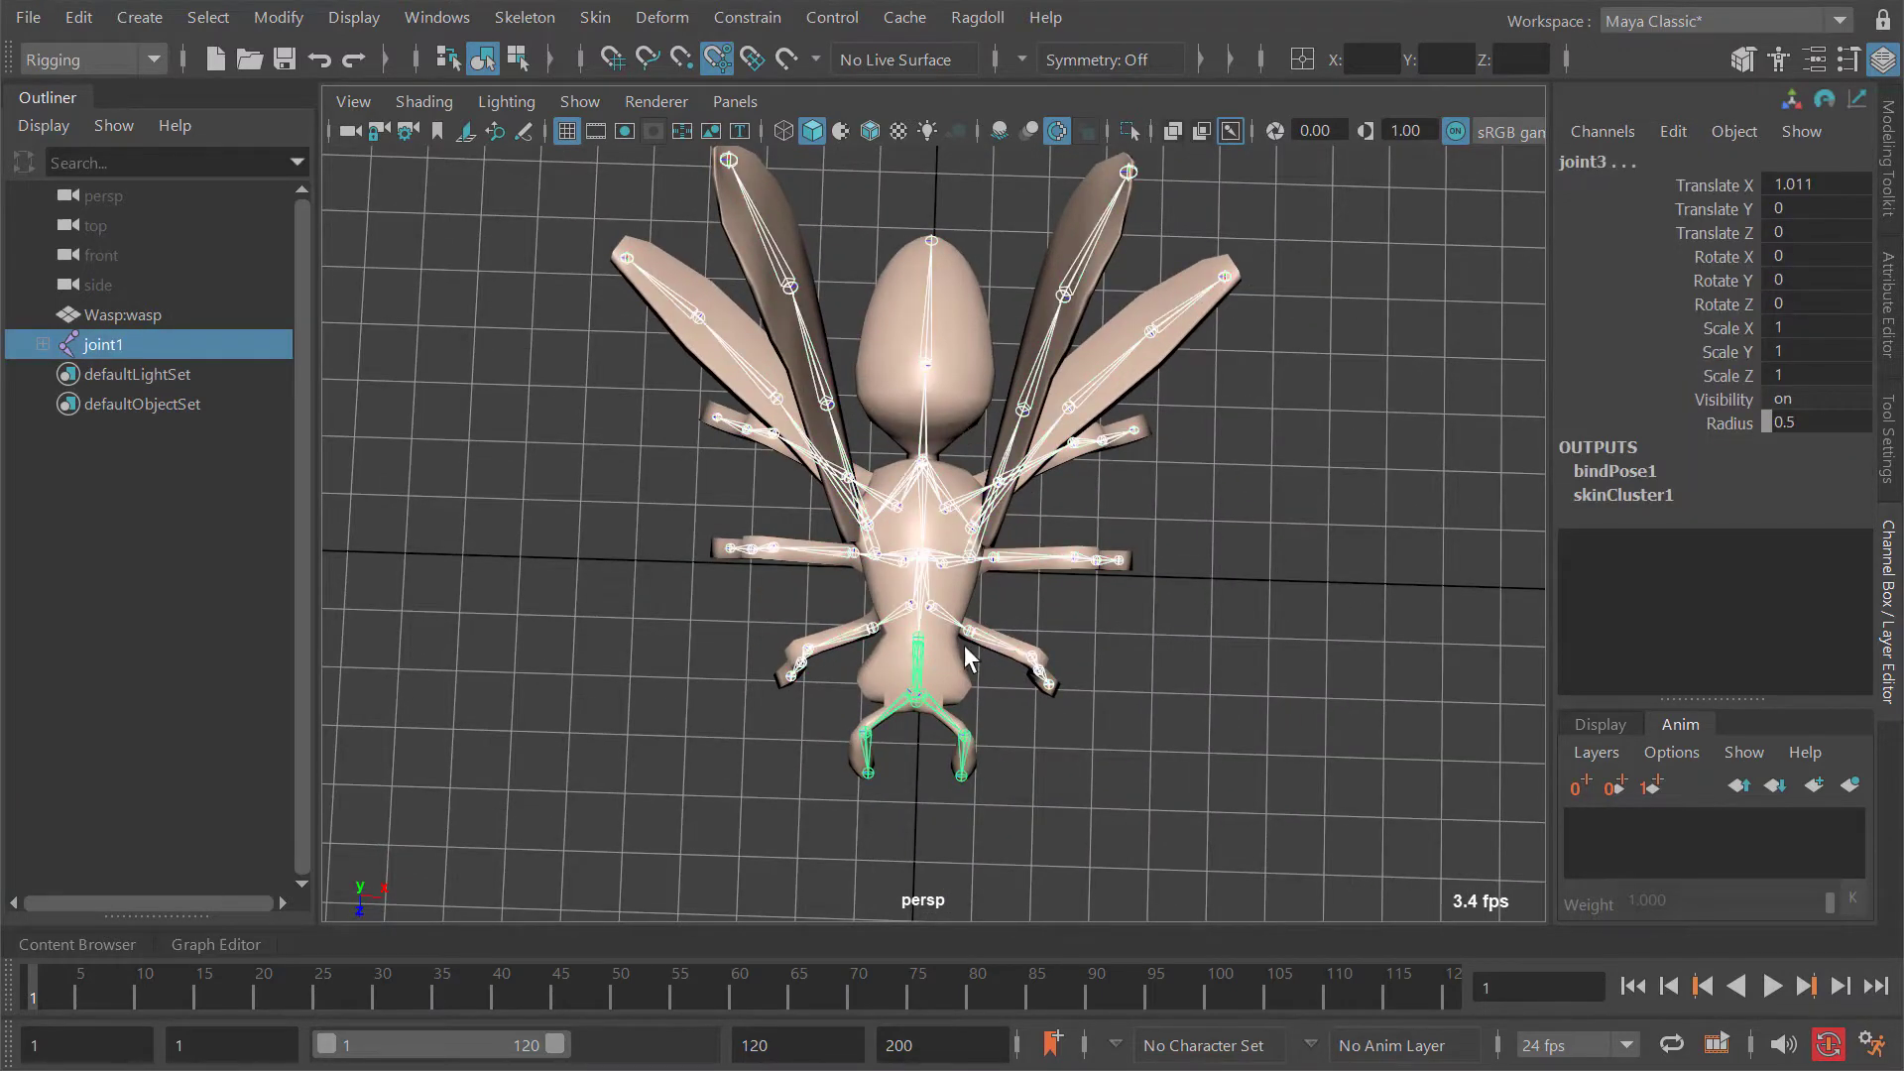
{"action": "scroll", "coordinate": [992, 575], "scroll_direction": "up", "scroll_amount": 1}
{"action": "left_click_drag", "start_coordinate": [991, 573], "coordinate": [1009, 577], "text": "alt"}
{"action": "left_click", "coordinate": [977, 18]}
{"action": "left_click", "coordinate": [1031, 154]}
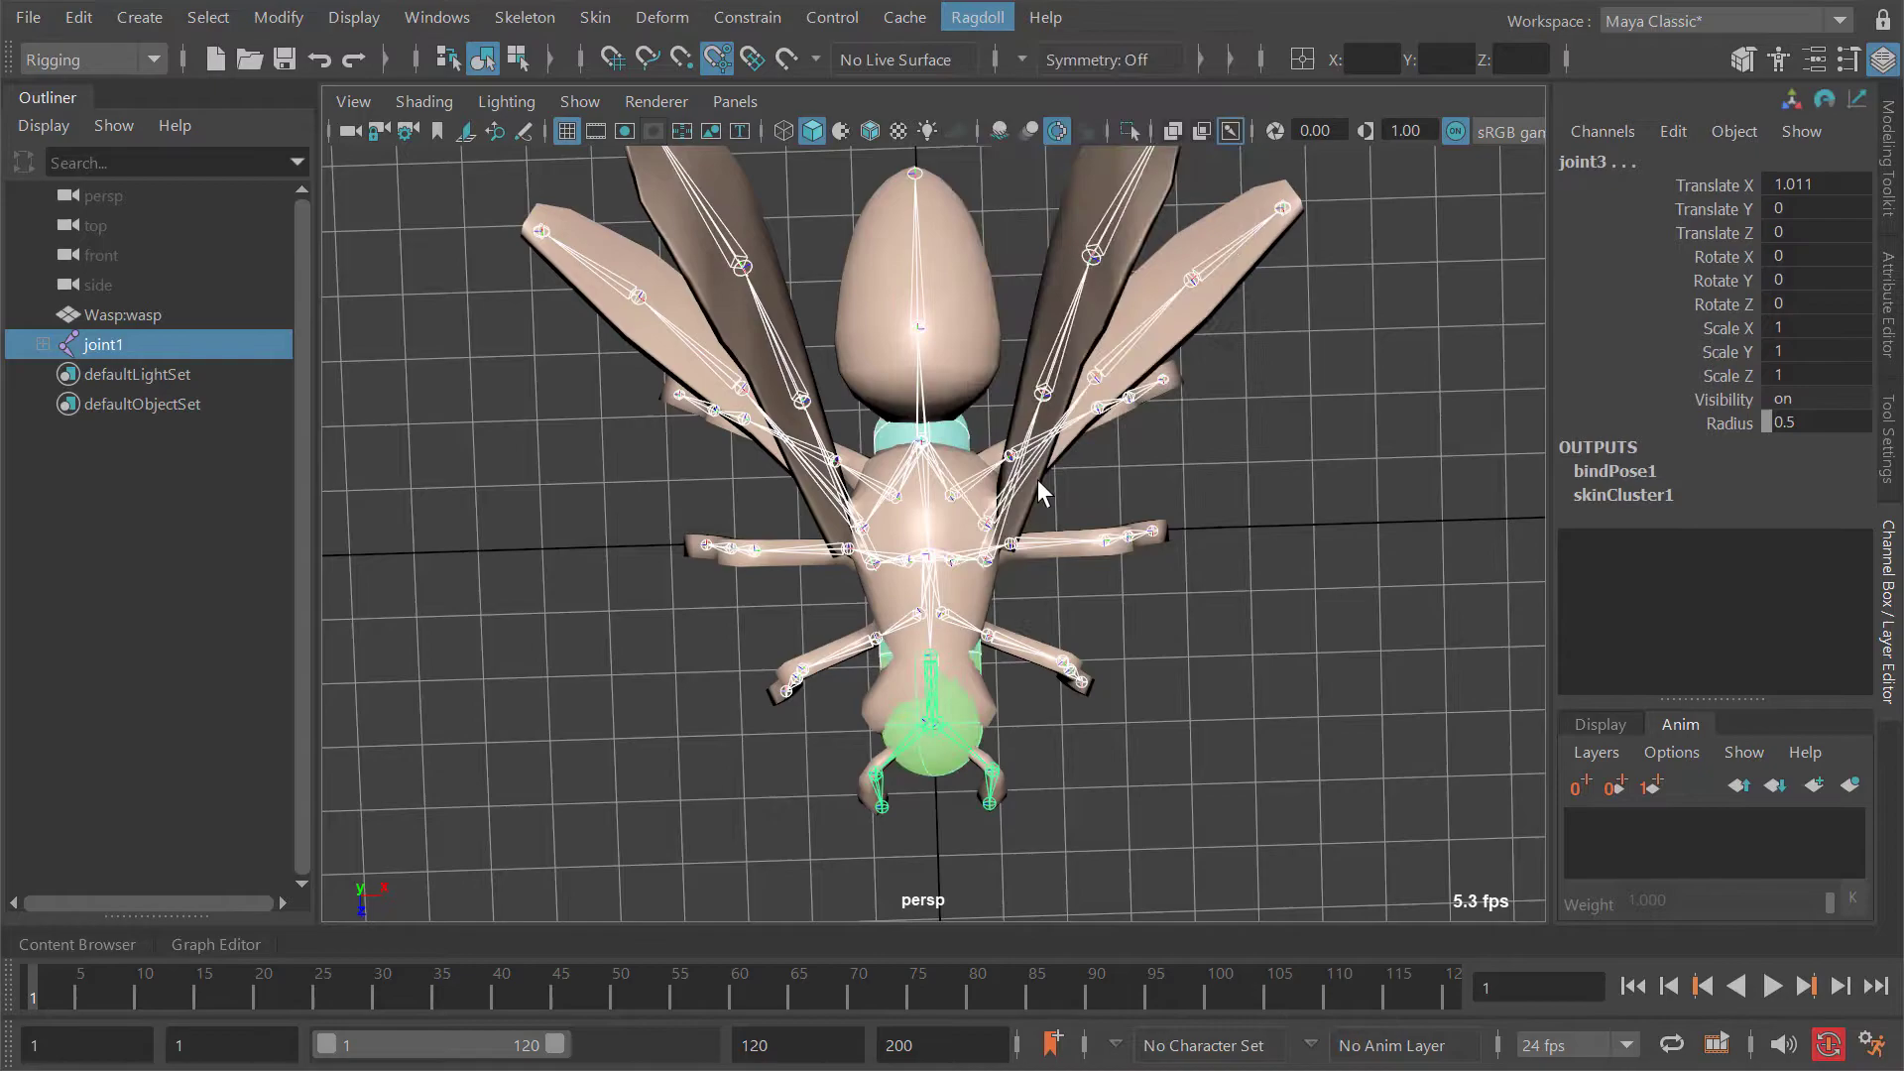
Step: Assign connected Ragdoll markers to the abdomen joints, starting from the waist joint
{"action": "left_click_drag", "start_coordinate": [1038, 481], "coordinate": [1071, 526], "text": "alt"}
{"action": "left_click", "coordinate": [938, 434]}
{"action": "left_click_drag", "start_coordinate": [938, 434], "coordinate": [935, 562], "text": "alt"}
{"action": "key", "text": "g"}
Step: Assign connected Ragdoll markers to the joint chains of the left middle and left rear legs
{"action": "left_click", "coordinate": [813, 507]}
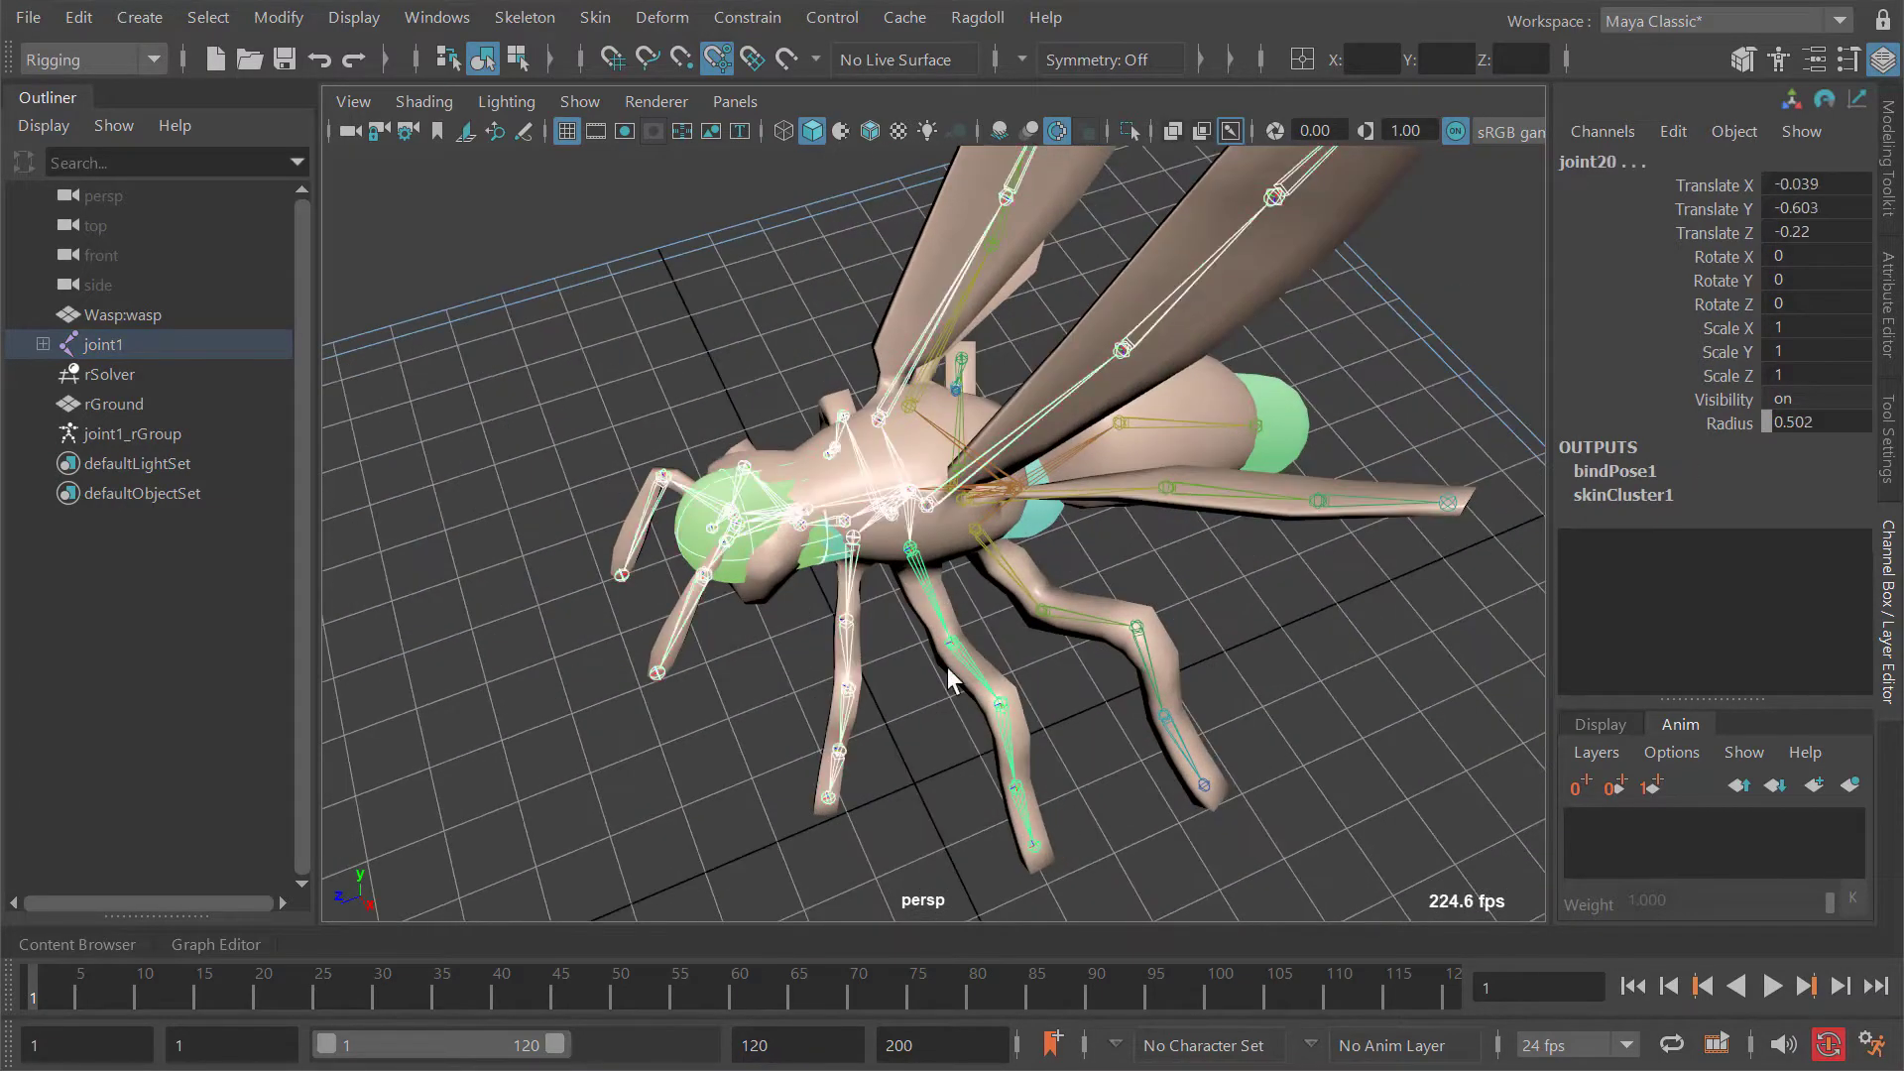
{"action": "key", "text": "g"}
{"action": "left_click_drag", "start_coordinate": [1026, 618], "coordinate": [958, 426], "text": "alt"}
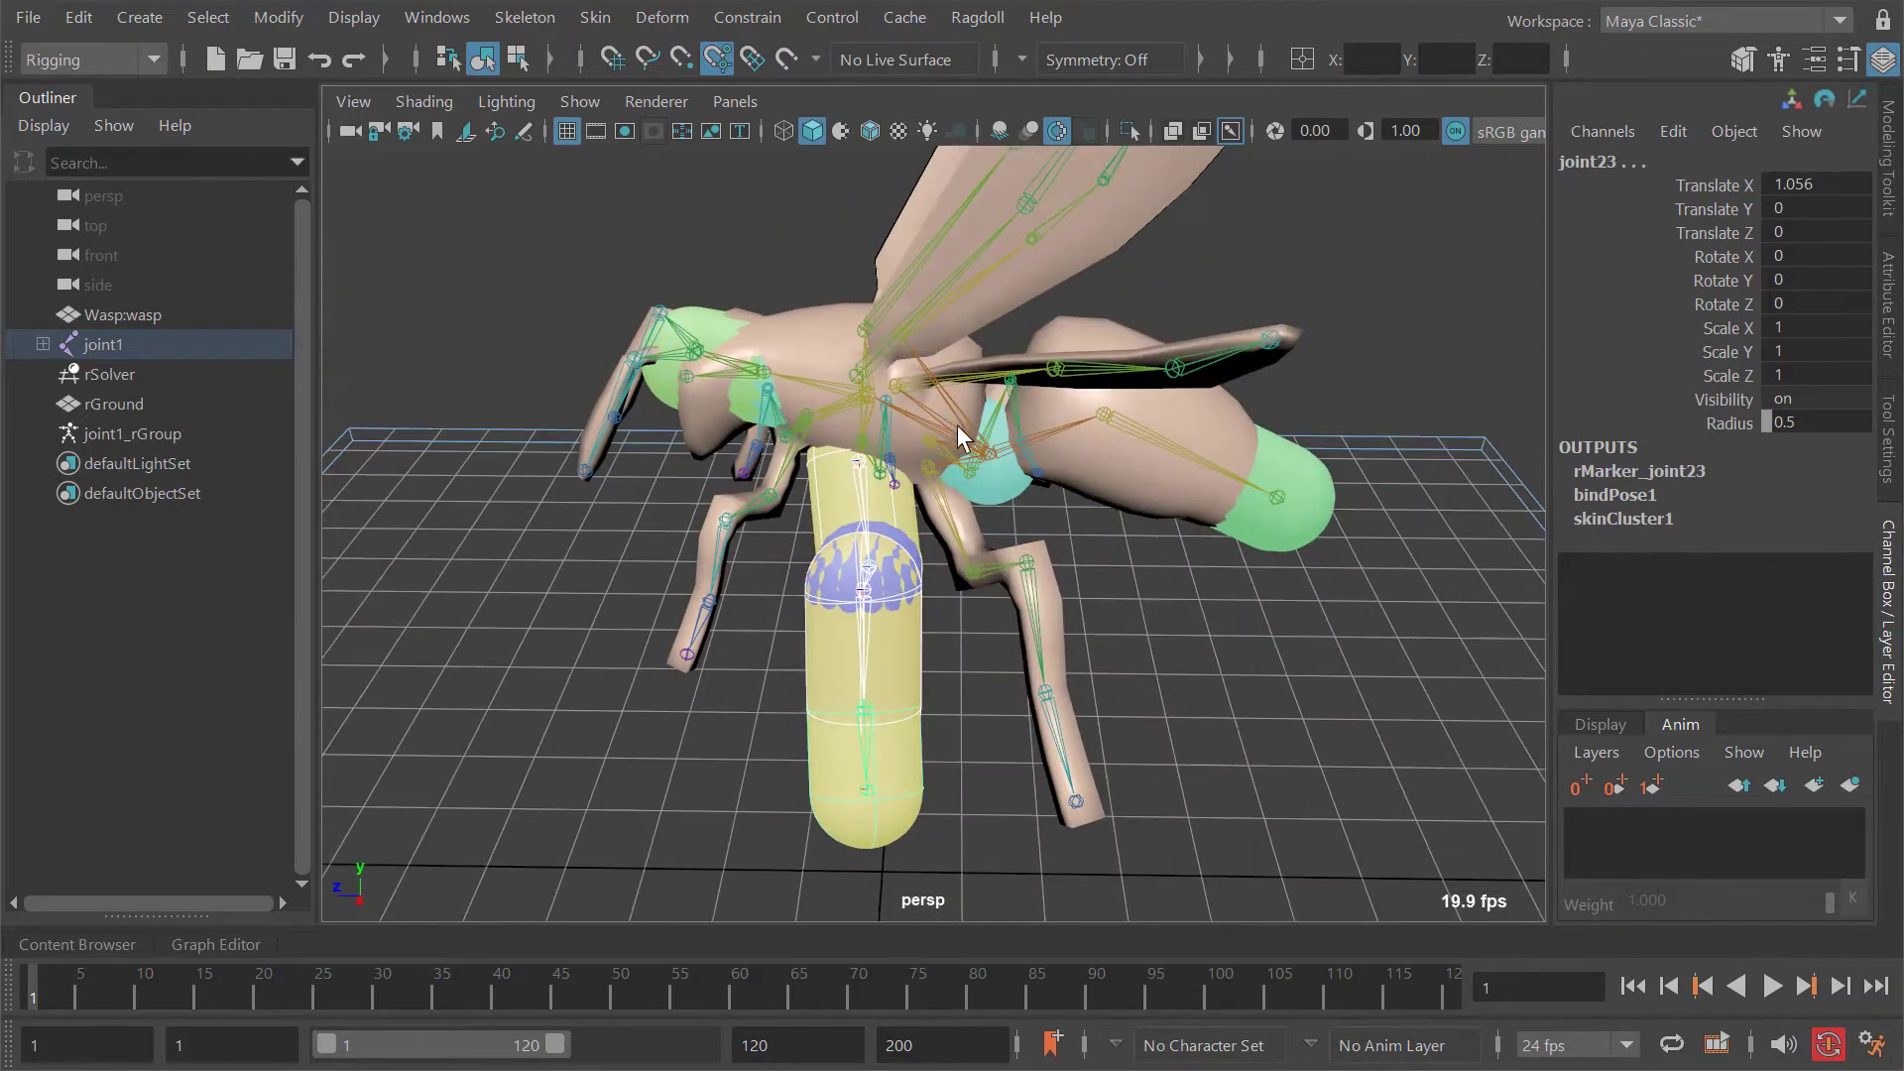
{"action": "left_click_drag", "start_coordinate": [1006, 486], "coordinate": [950, 573], "text": "alt"}
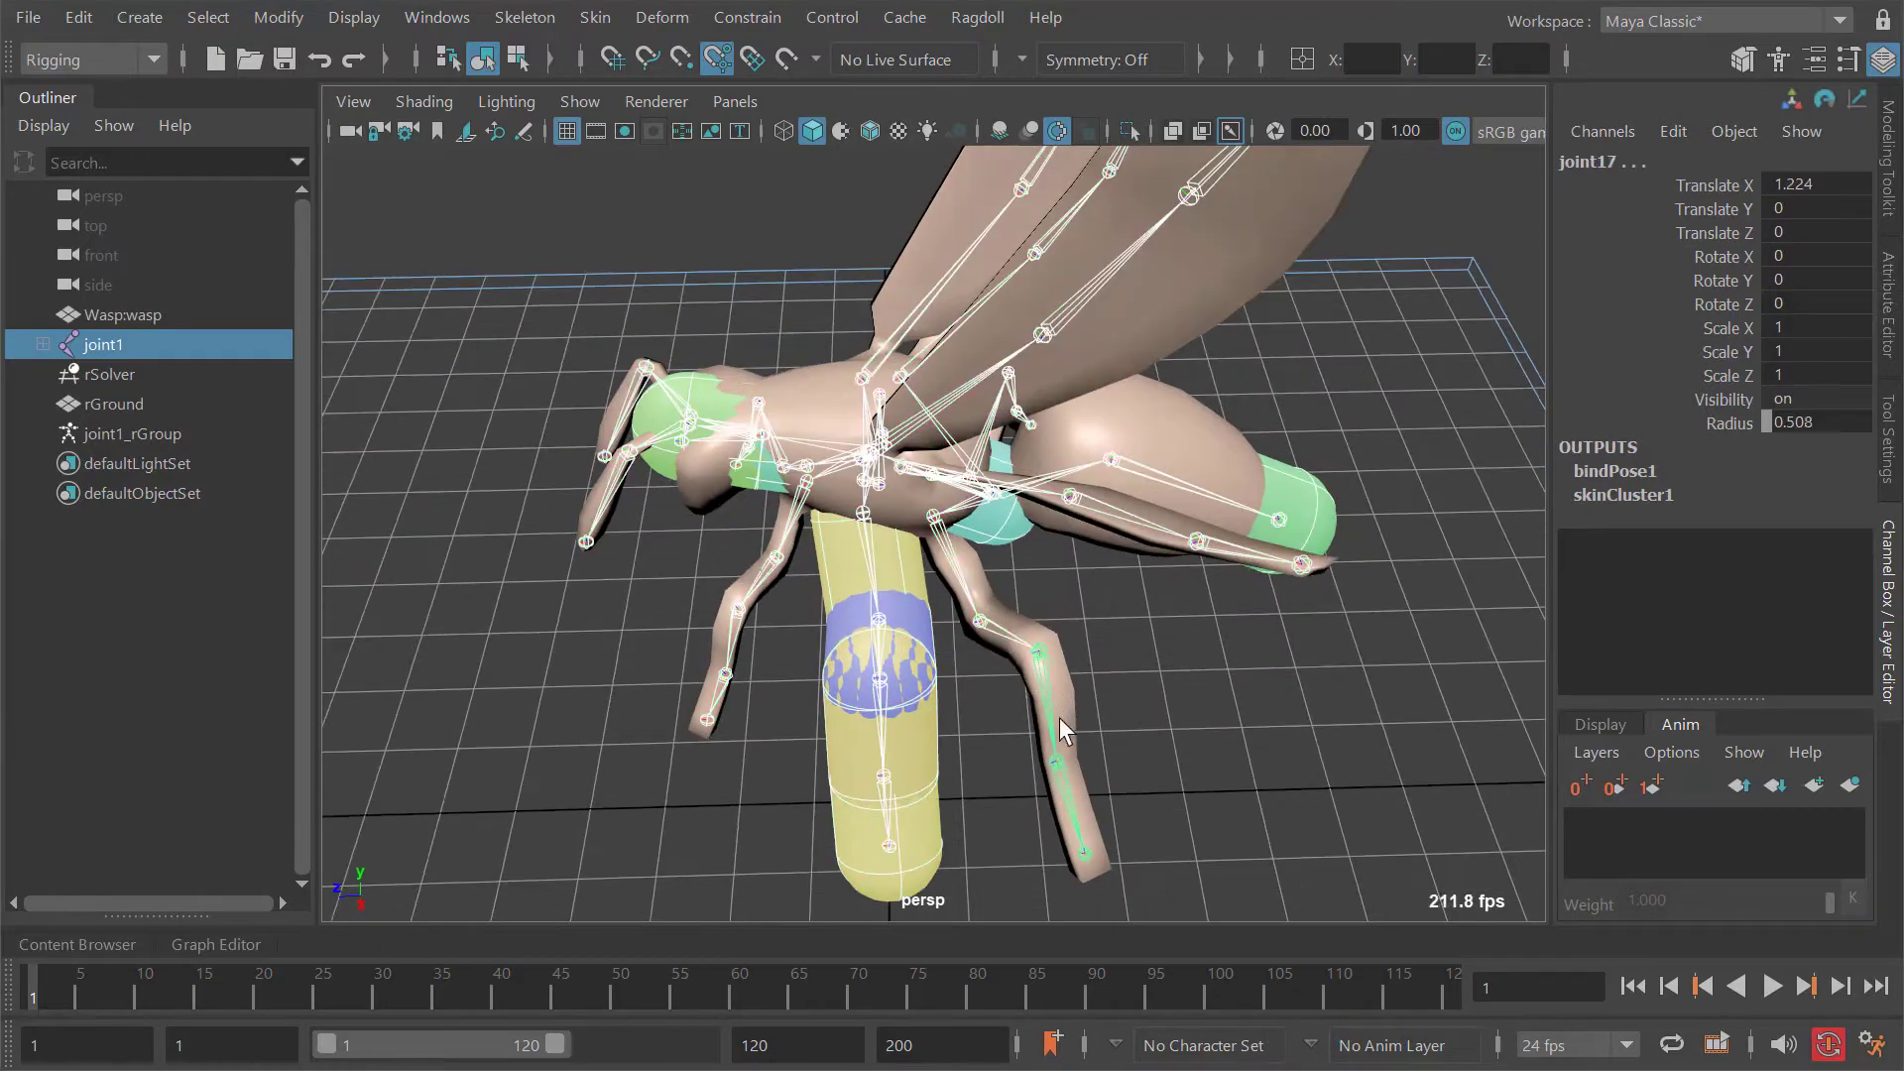
{"action": "key", "text": "g"}
{"action": "left_click_drag", "start_coordinate": [1079, 634], "coordinate": [1002, 624], "text": "alt"}
Step: Assign connected Ragdoll markers to the left front leg's joint chain
{"action": "left_click_drag", "start_coordinate": [859, 509], "coordinate": [912, 565], "text": "alt"}
{"action": "left_click", "coordinate": [964, 563]}
{"action": "left_click", "coordinate": [950, 712], "text": "shift"}
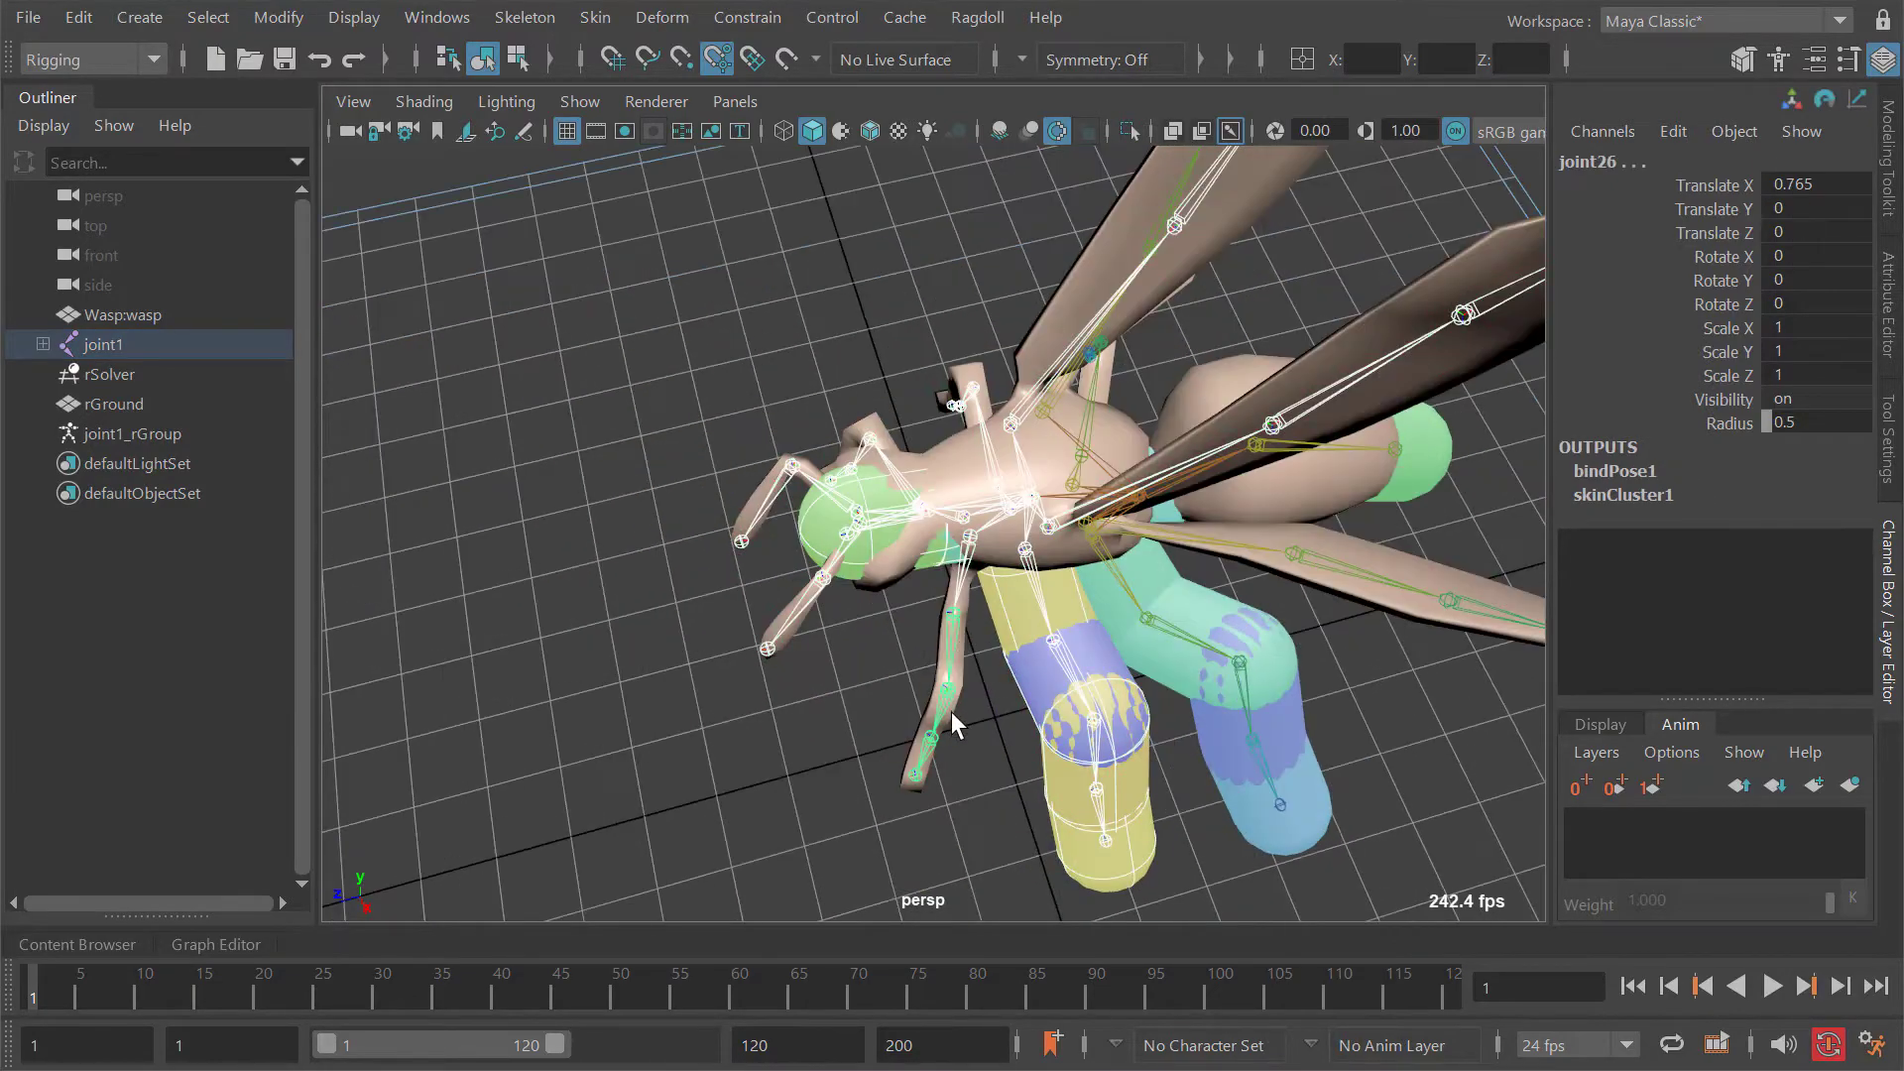
{"action": "key", "text": "g"}
Step: Assign connected Ragdoll markers to the joint chains of the right front and right middle legs
{"action": "left_click_drag", "start_coordinate": [977, 684], "coordinate": [1129, 498], "text": "alt"}
{"action": "left_click", "coordinate": [1069, 470]}
{"action": "left_click", "coordinate": [986, 553], "text": "shift"}
{"action": "left_click_drag", "start_coordinate": [986, 553], "coordinate": [1071, 535], "text": "alt"}
{"action": "left_click", "coordinate": [917, 719], "text": "shift"}
{"action": "key", "text": "g"}
{"action": "left_click", "coordinate": [1055, 347]}
{"action": "key", "text": "g"}
Step: Assign connected Ragdoll markers to the right rear leg's joint chain
{"action": "left_click_drag", "start_coordinate": [734, 515], "coordinate": [861, 449], "text": "alt"}
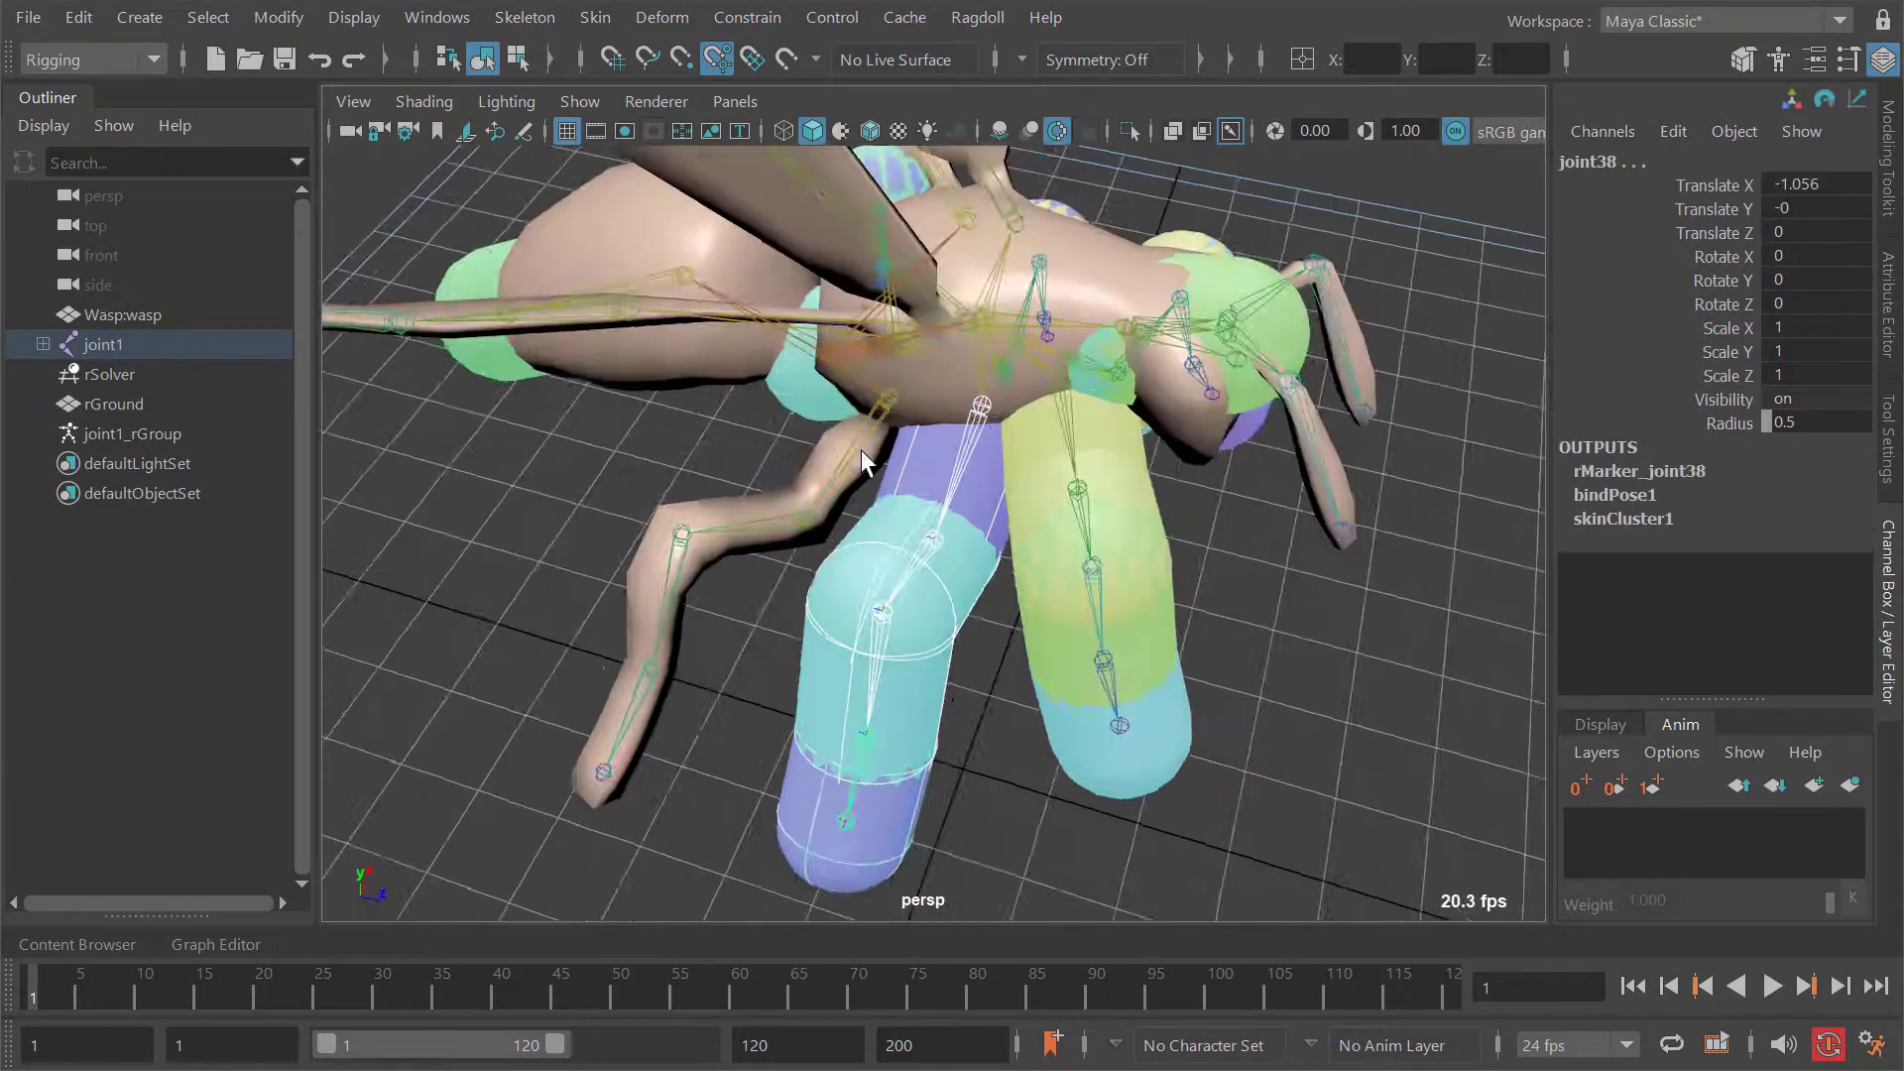
{"action": "left_click", "coordinate": [895, 382]}
{"action": "left_click", "coordinate": [724, 699], "text": "shift"}
{"action": "key", "text": "g"}
Step: Assign connected Ragdoll markers to the joint chains of all four wings
{"action": "mouse_move", "coordinate": [711, 642]}
{"action": "left_mouse_down", "text": "alt"}
{"action": "mouse_move", "coordinate": [1065, 517]}
{"action": "mouse_move", "coordinate": [1041, 575]}
{"action": "mouse_move", "coordinate": [1155, 592]}
{"action": "mouse_move", "coordinate": [1120, 635]}
{"action": "left_mouse_up", "text": "alt"}
{"action": "left_click", "coordinate": [1065, 518]}
{"action": "key", "text": "g"}
{"action": "left_click", "coordinate": [1039, 575]}
{"action": "key", "text": "g"}
{"action": "left_click", "coordinate": [1374, 407], "text": "shift"}
{"action": "key", "text": "g"}
{"action": "left_click_drag", "start_coordinate": [1436, 433], "coordinate": [1080, 575], "text": "alt"}
{"action": "left_click", "coordinate": [837, 450], "text": "shift"}
{"action": "key", "text": "g"}
Step: Assign connected Ragdoll markers to the antenna joints attached to the head
{"action": "mouse_move", "coordinate": [1051, 437]}
{"action": "left_mouse_down", "text": "alt"}
{"action": "mouse_move", "coordinate": [1151, 565]}
{"action": "mouse_move", "coordinate": [1081, 468]}
{"action": "mouse_move", "coordinate": [827, 448]}
{"action": "left_mouse_up", "text": "alt"}
{"action": "left_click", "coordinate": [980, 373]}
{"action": "left_click", "coordinate": [1083, 470], "text": "shift"}
{"action": "key", "text": "g"}
{"action": "scroll", "coordinate": [991, 466], "scroll_direction": "down", "scroll_amount": 5}
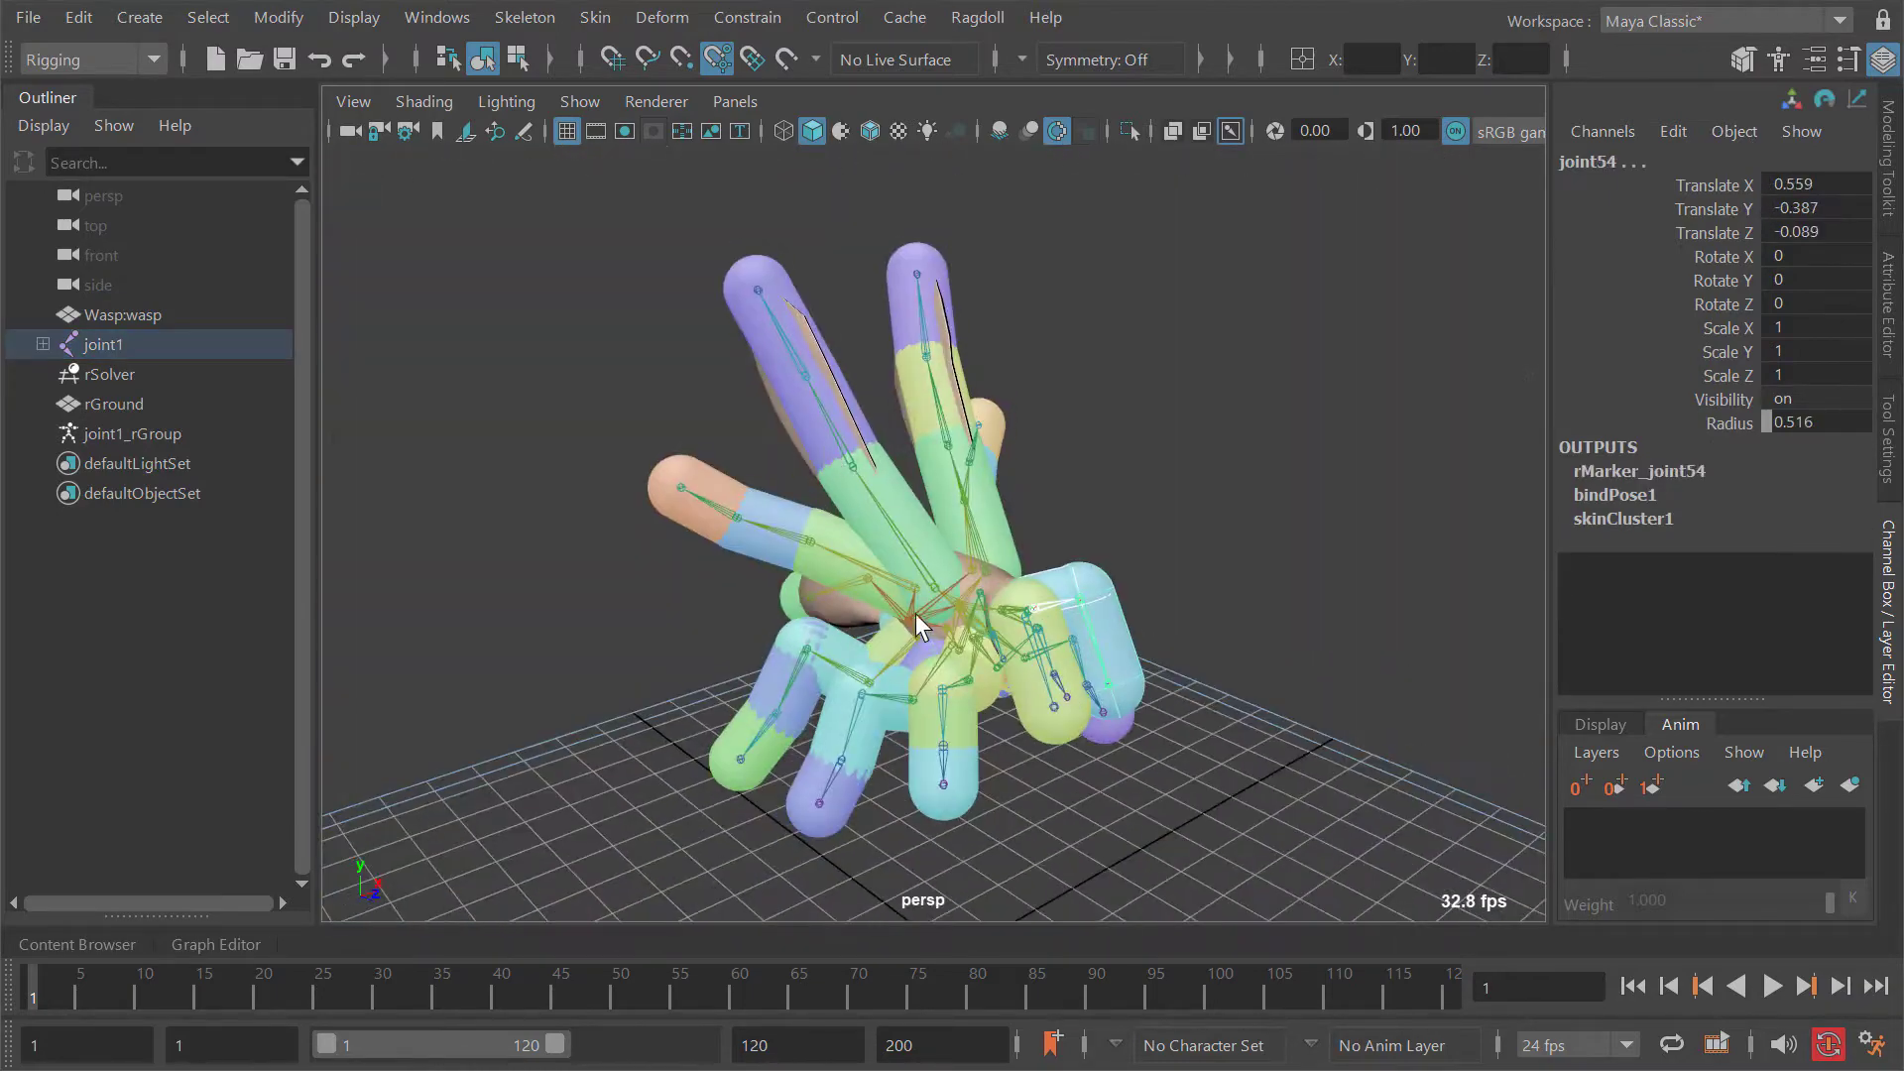
Step: Select joint1's entire hierarchy and set the Shape Radius of all its Ragdoll markers to about 0.245
{"action": "left_click", "coordinate": [914, 612]}
{"action": "left_click_drag", "start_coordinate": [914, 613], "coordinate": [924, 556], "text": "alt"}
{"action": "left_click", "coordinate": [223, 14]}
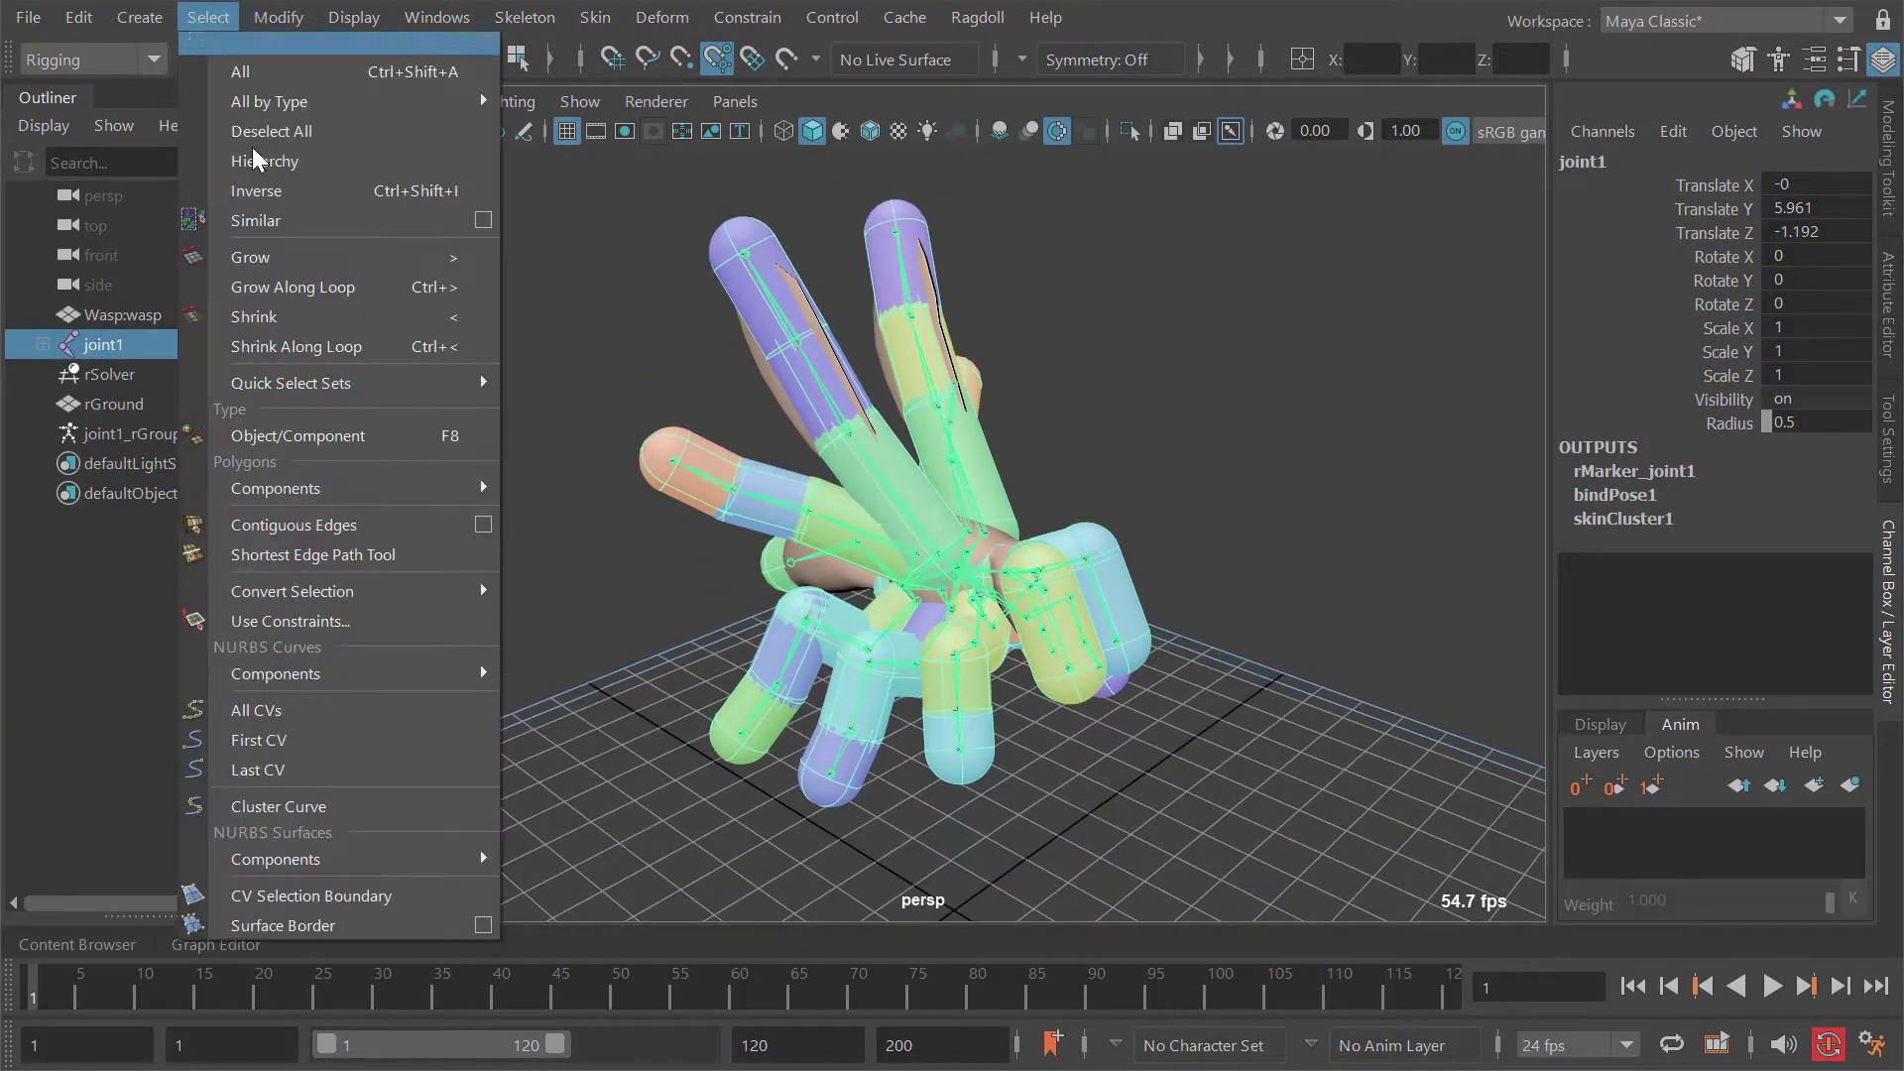
{"action": "left_click", "coordinate": [359, 161]}
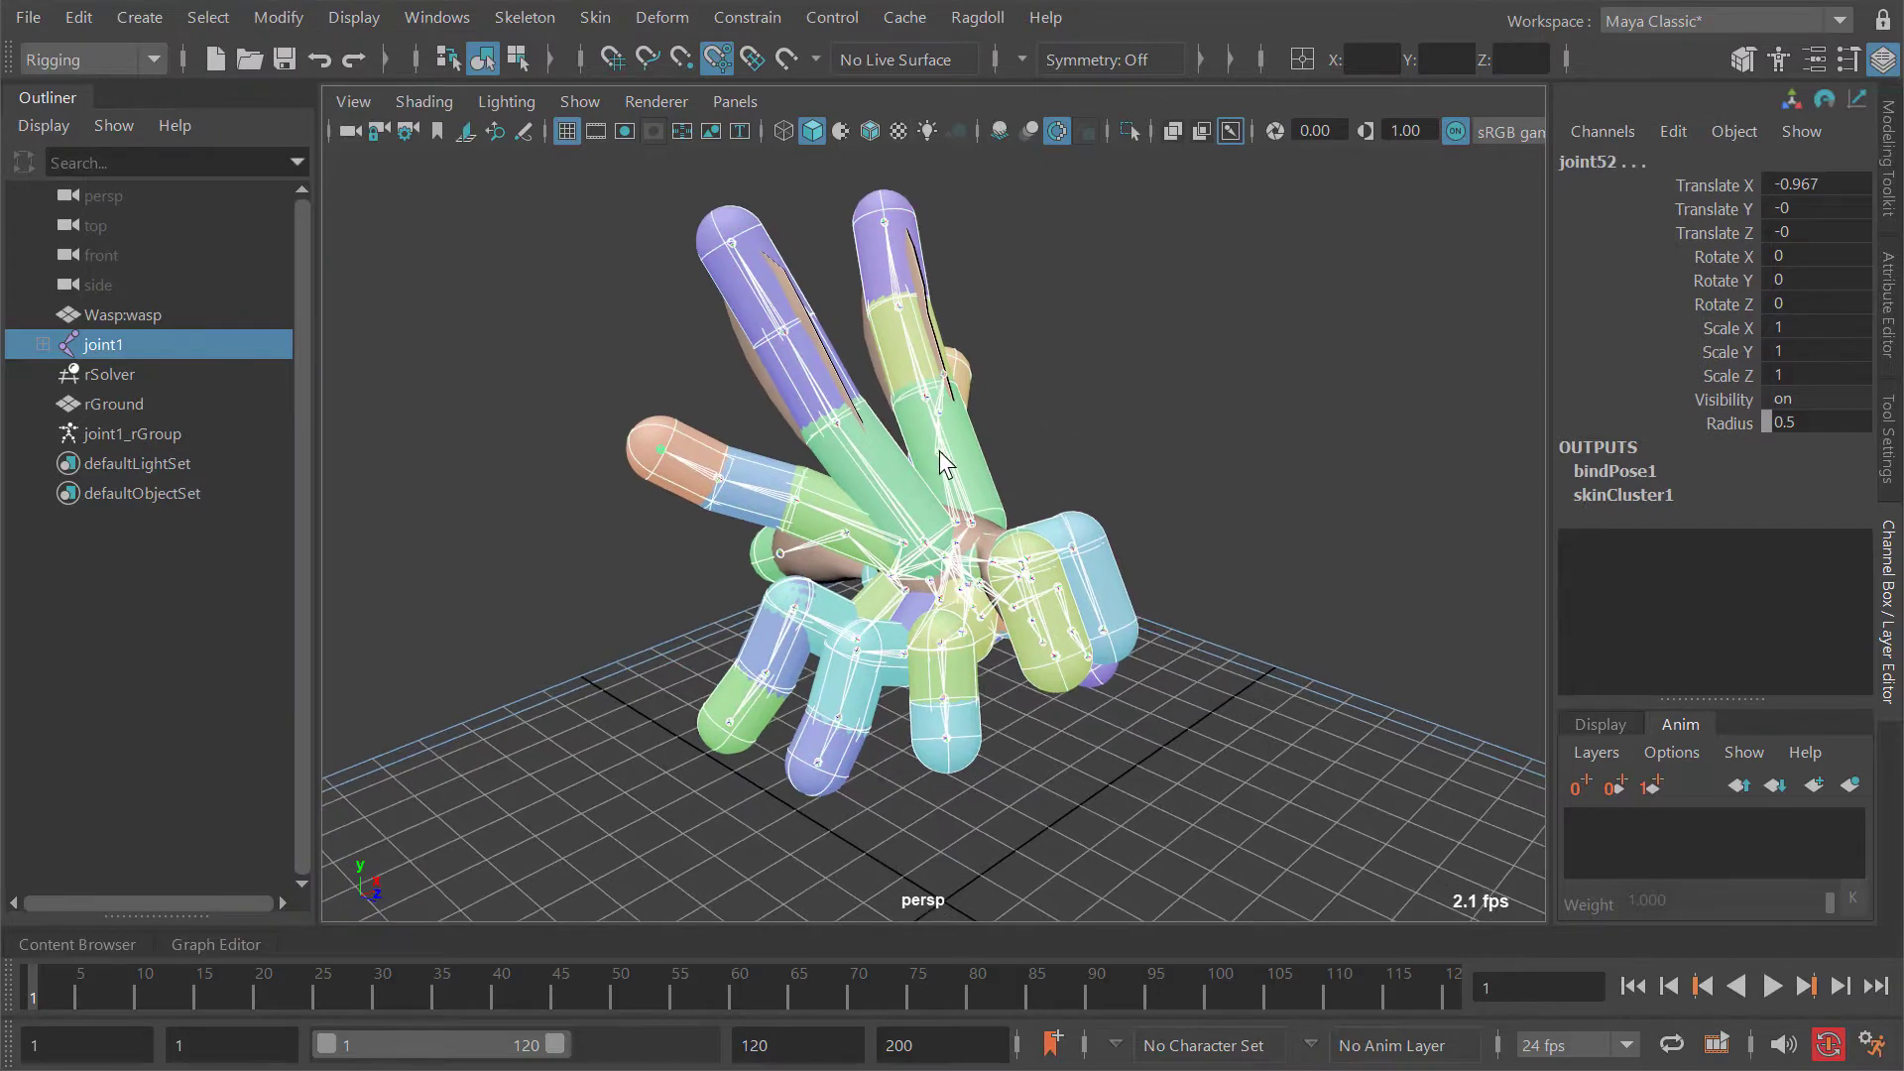
{"action": "scroll", "coordinate": [938, 450], "scroll_direction": "up", "scroll_amount": 2}
{"action": "middle_click_drag", "start_coordinate": [938, 450], "coordinate": [908, 412], "text": "alt"}
{"action": "left_click", "coordinate": [920, 407], "text": "ctrl+shift"}
{"action": "left_click", "coordinate": [1685, 472]}
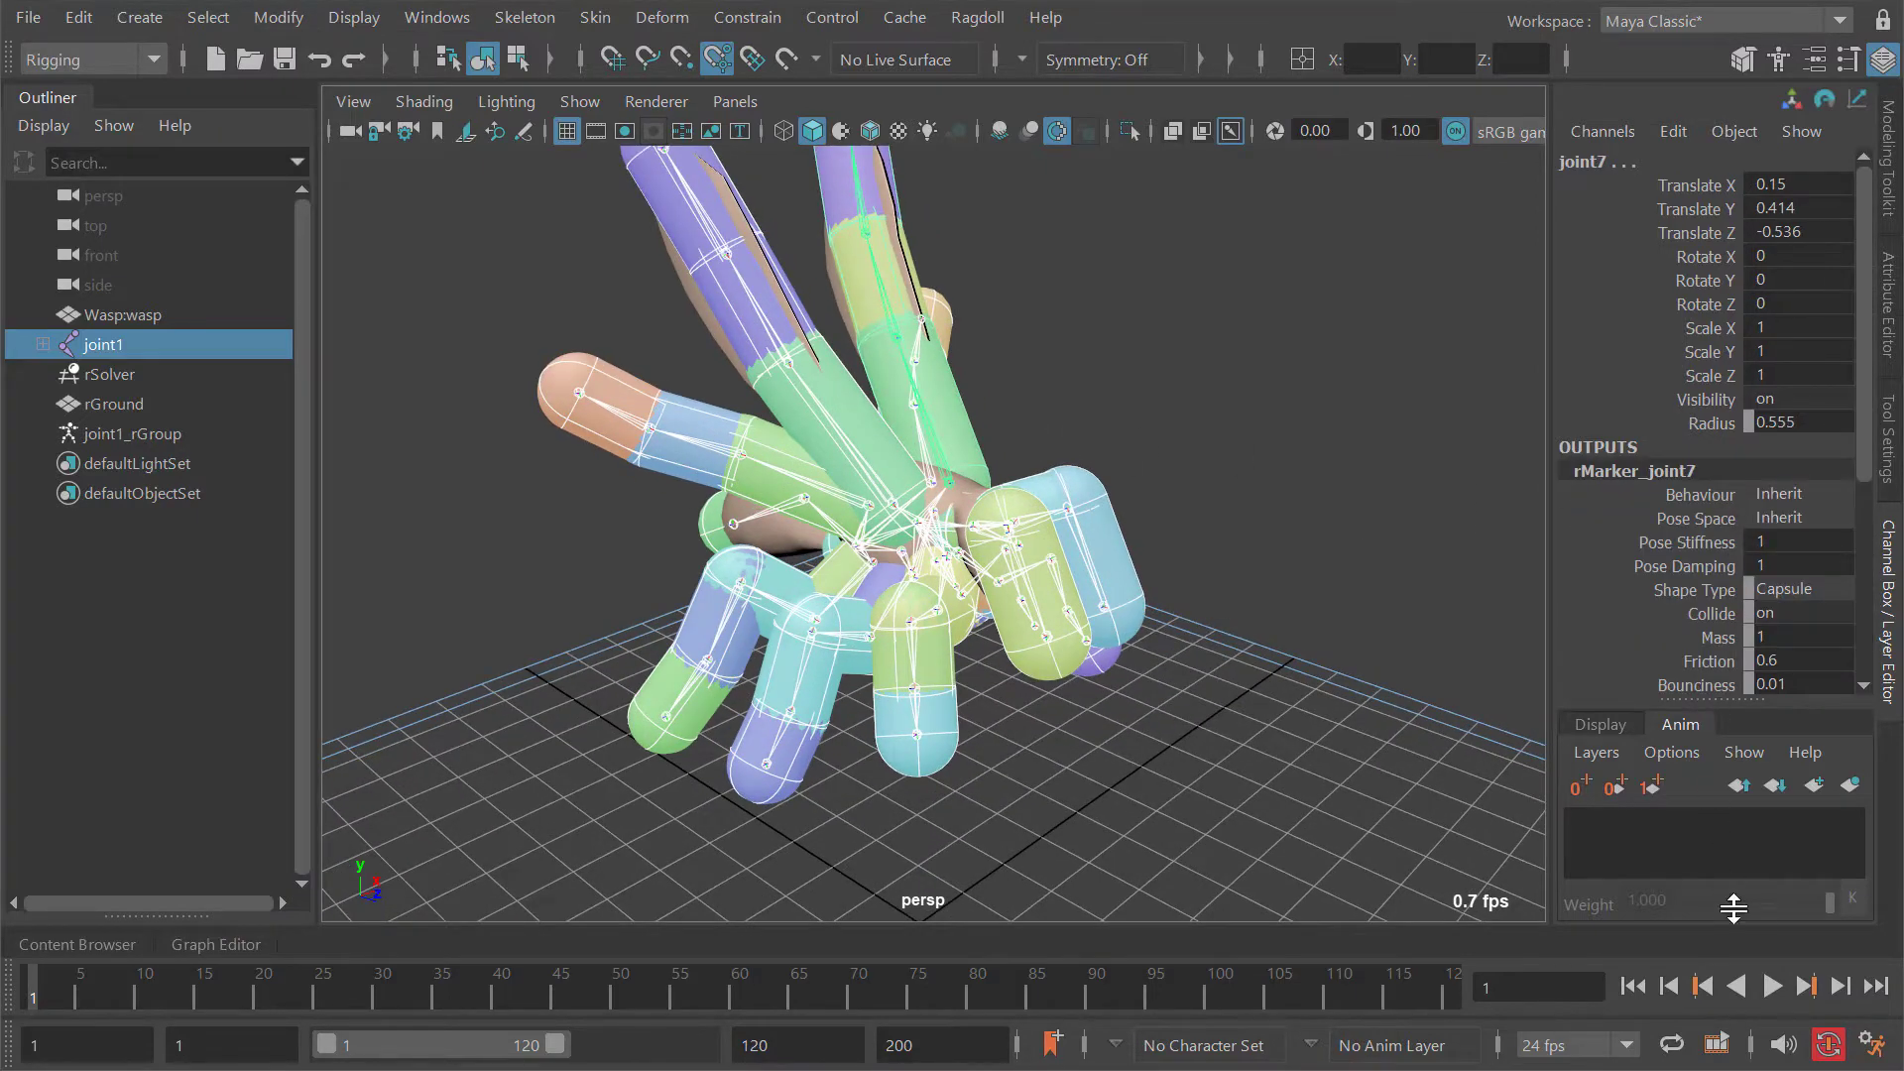
{"action": "middle_click_drag", "start_coordinate": [1354, 552], "coordinate": [1334, 555]}
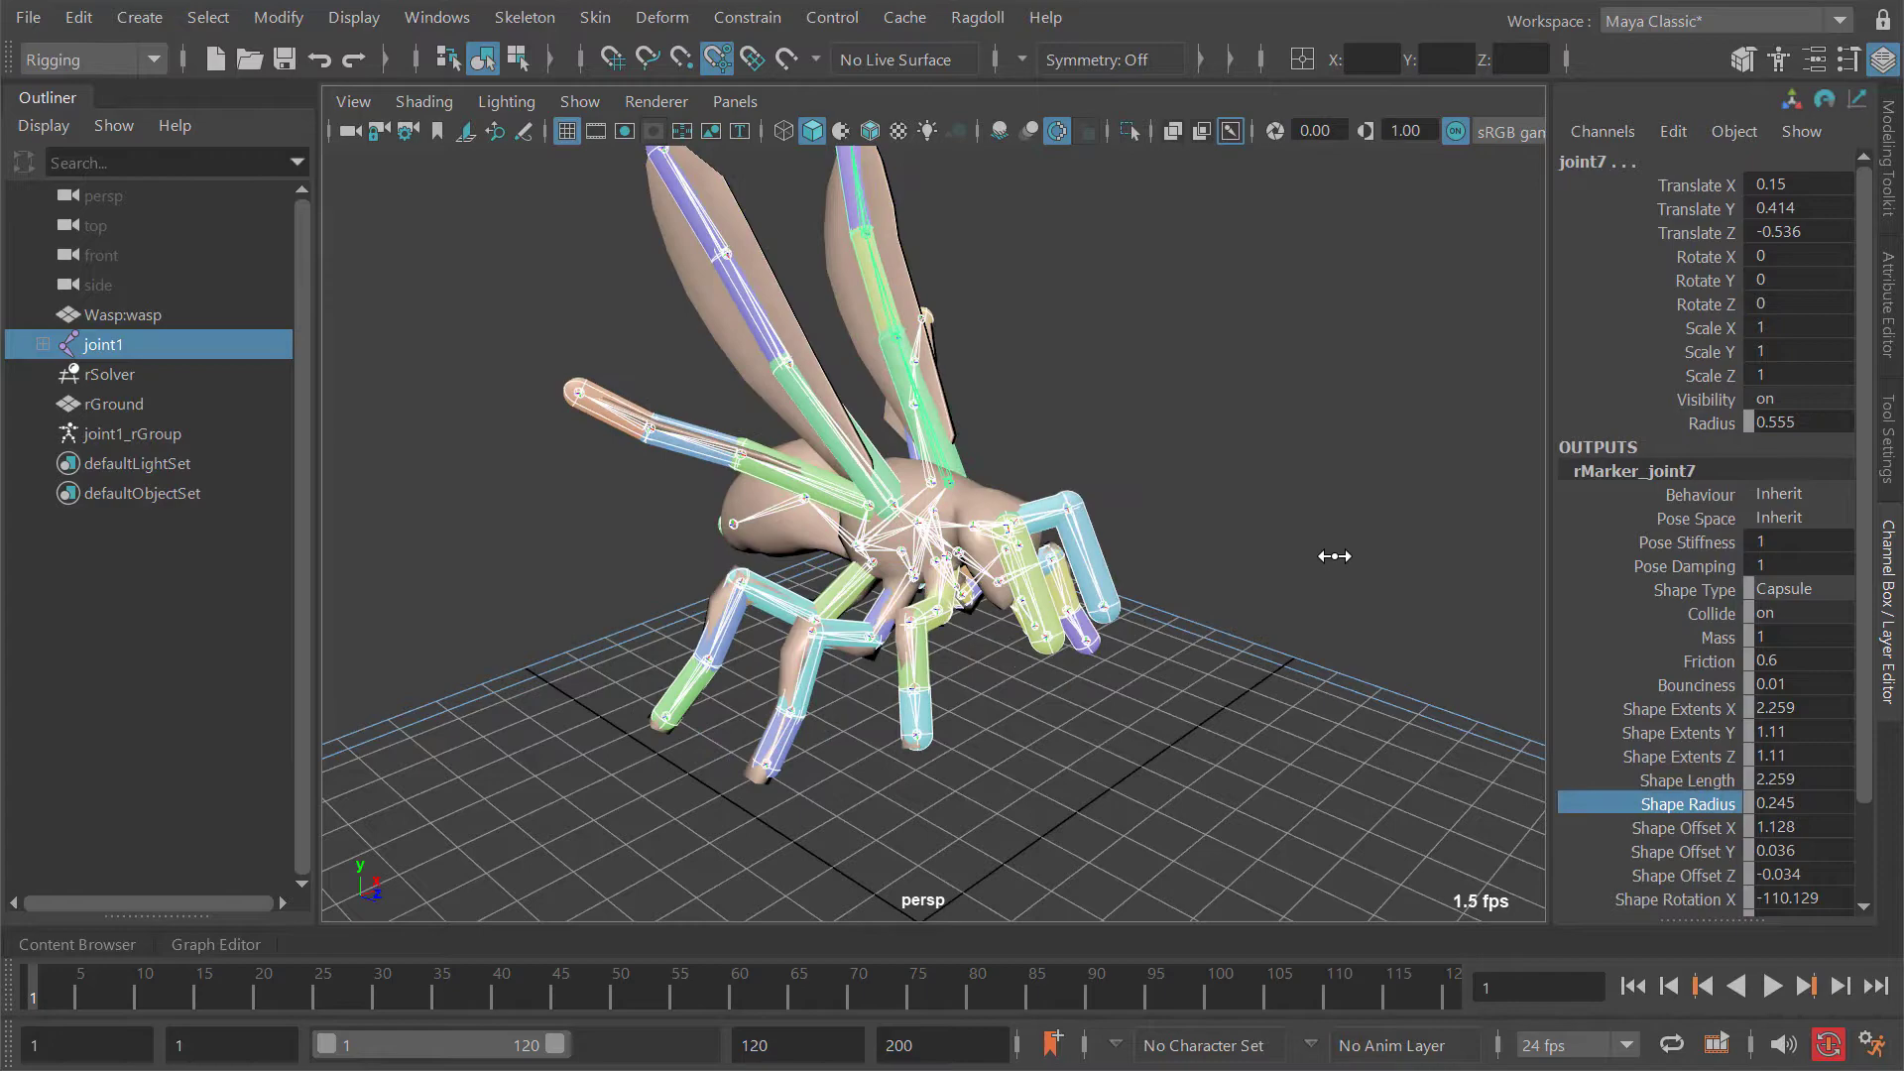
Step: Enter the Ragdoll Manipulator and change the rear wing's middle marker to a box with dimensions adjusted to fit the wing
{"action": "mouse_move", "coordinate": [1230, 603]}
{"action": "left_mouse_down", "text": "alt"}
{"action": "mouse_move", "coordinate": [1302, 530]}
{"action": "mouse_move", "coordinate": [1218, 613]}
{"action": "mouse_move", "coordinate": [1164, 564]}
{"action": "mouse_move", "coordinate": [1221, 635]}
{"action": "left_mouse_up", "text": "alt"}
{"action": "left_click_drag", "start_coordinate": [1391, 625], "coordinate": [1331, 585], "text": "alt"}
{"action": "key", "text": "t"}
{"action": "left_click_drag", "start_coordinate": [1166, 565], "coordinate": [1096, 628], "text": "alt"}
{"action": "right_click_drag", "start_coordinate": [1095, 628], "coordinate": [1119, 617], "text": "alt"}
{"action": "mouse_move", "coordinate": [1001, 620]}
{"action": "left_mouse_down", "text": "alt"}
{"action": "mouse_move", "coordinate": [1033, 571]}
{"action": "mouse_move", "coordinate": [1110, 531]}
{"action": "mouse_move", "coordinate": [1095, 446]}
{"action": "mouse_move", "coordinate": [990, 591]}
{"action": "mouse_move", "coordinate": [1170, 391]}
{"action": "mouse_move", "coordinate": [1095, 587]}
{"action": "mouse_move", "coordinate": [1148, 425]}
{"action": "mouse_move", "coordinate": [1075, 539]}
{"action": "mouse_move", "coordinate": [1113, 425]}
{"action": "mouse_move", "coordinate": [1032, 497]}
{"action": "mouse_move", "coordinate": [1204, 502]}
{"action": "mouse_move", "coordinate": [1169, 459]}
{"action": "mouse_move", "coordinate": [1200, 298]}
{"action": "mouse_move", "coordinate": [1031, 502]}
{"action": "mouse_move", "coordinate": [1091, 527]}
{"action": "mouse_move", "coordinate": [993, 375]}
{"action": "mouse_move", "coordinate": [1158, 581]}
{"action": "mouse_move", "coordinate": [1093, 514]}
{"action": "mouse_move", "coordinate": [1305, 573]}
{"action": "mouse_move", "coordinate": [1261, 649]}
{"action": "left_mouse_up", "text": "alt"}
{"action": "key", "text": "alt+1"}
{"action": "left_click", "coordinate": [1231, 130]}
{"action": "key", "text": "alt+1"}
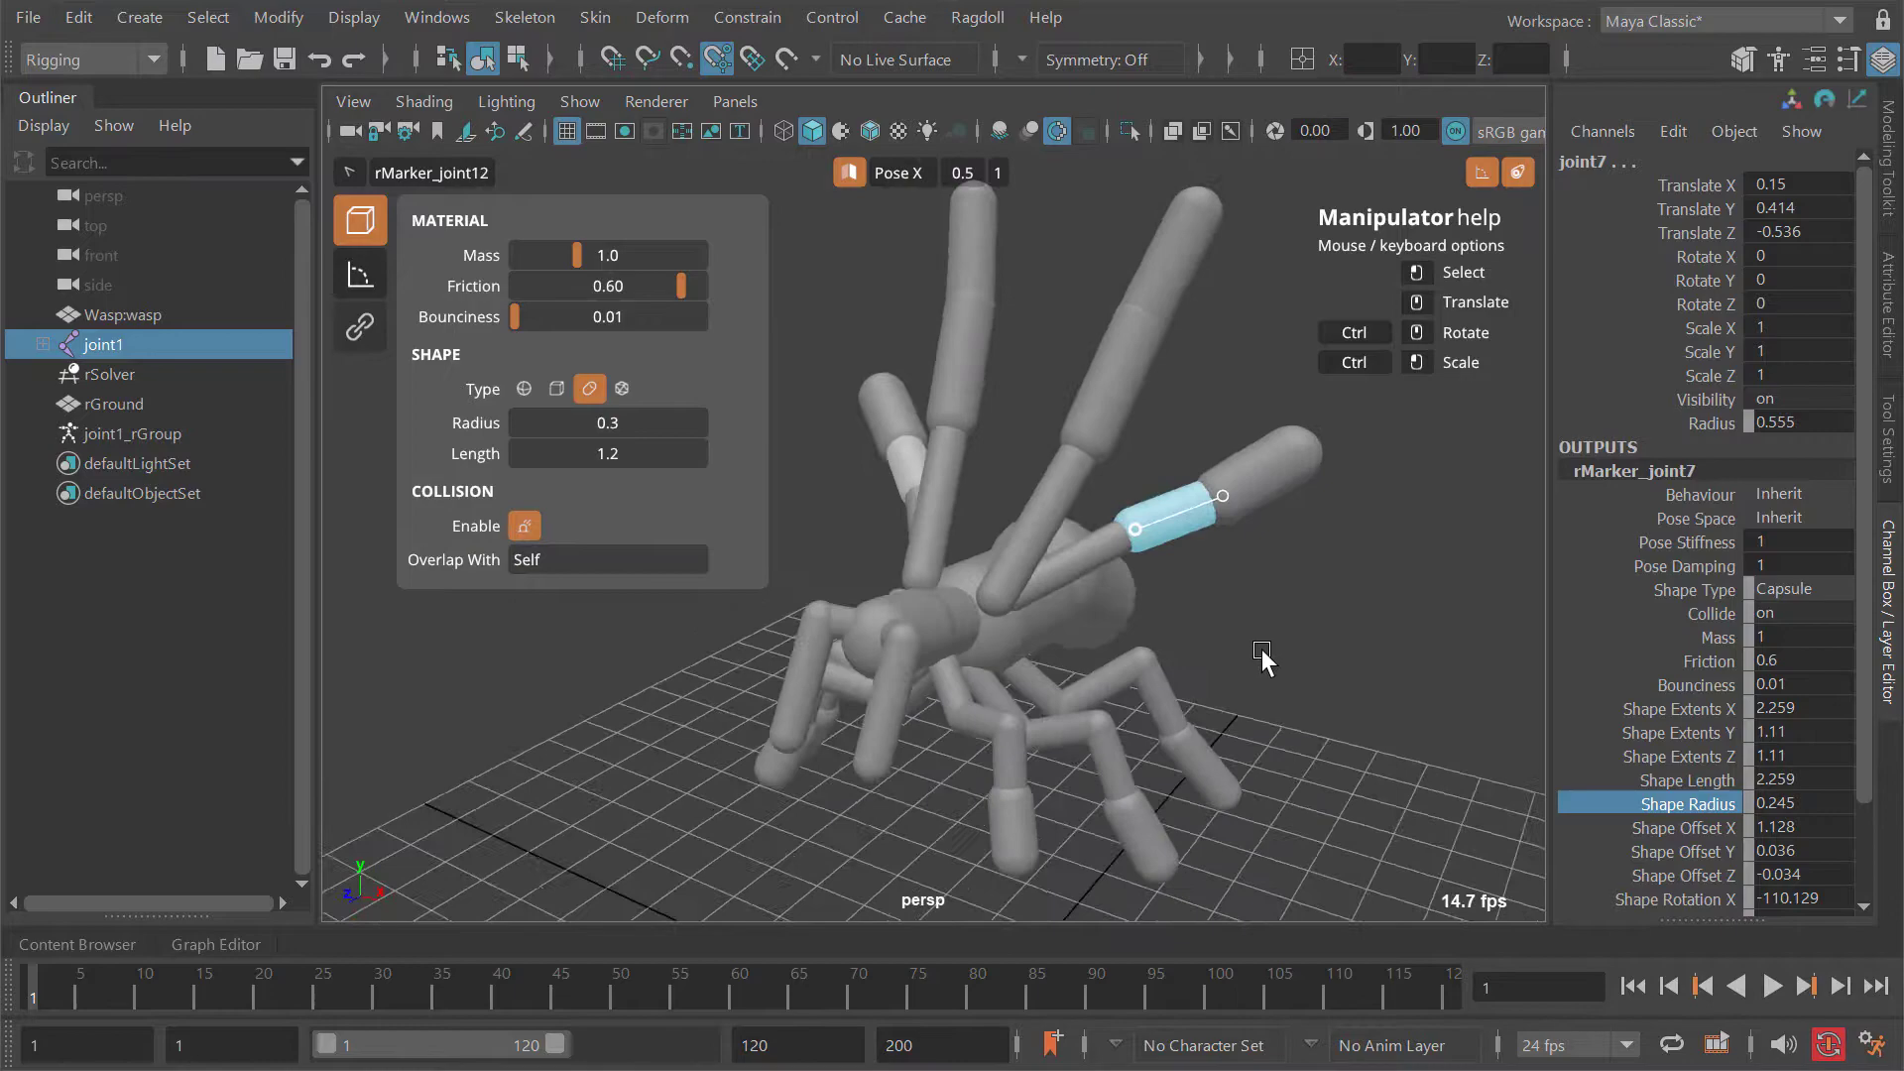
{"action": "left_click", "coordinate": [559, 391]}
{"action": "left_click_drag", "start_coordinate": [583, 456], "coordinate": [607, 456]}
{"action": "left_click_drag", "start_coordinate": [607, 485], "coordinate": [555, 485]}
Step: Change the remaining middle and outer wing markers to boxes and adjust their dimensions to the wings' flat shape
{"action": "left_click_drag", "start_coordinate": [952, 446], "coordinate": [1101, 505], "text": "alt"}
{"action": "left_click", "coordinate": [1086, 406]}
{"action": "left_click", "coordinate": [557, 389]}
{"action": "left_click_drag", "start_coordinate": [211, 441], "coordinate": [199, 443]}
{"action": "left_click", "coordinate": [1131, 286]}
{"action": "left_click", "coordinate": [557, 389]}
{"action": "left_click_drag", "start_coordinate": [578, 458], "coordinate": [436, 458]}
{"action": "left_click_drag", "start_coordinate": [595, 485], "coordinate": [466, 485]}
Step: Adjust the antenna marker's capsule to radius 0.1, exit the Ragdoll Manipulator and clear the selection
{"action": "left_click_drag", "start_coordinate": [952, 476], "coordinate": [1170, 565], "text": "alt"}
{"action": "left_click", "coordinate": [1031, 520]}
{"action": "left_click", "coordinate": [1024, 538]}
{"action": "mouse_move", "coordinate": [1025, 538]}
{"action": "left_mouse_down", "text": "alt"}
{"action": "mouse_move", "coordinate": [1081, 516]}
{"action": "mouse_move", "coordinate": [969, 519]}
{"action": "mouse_move", "coordinate": [942, 555]}
{"action": "left_mouse_up", "text": "alt"}
{"action": "left_click", "coordinate": [1273, 585]}
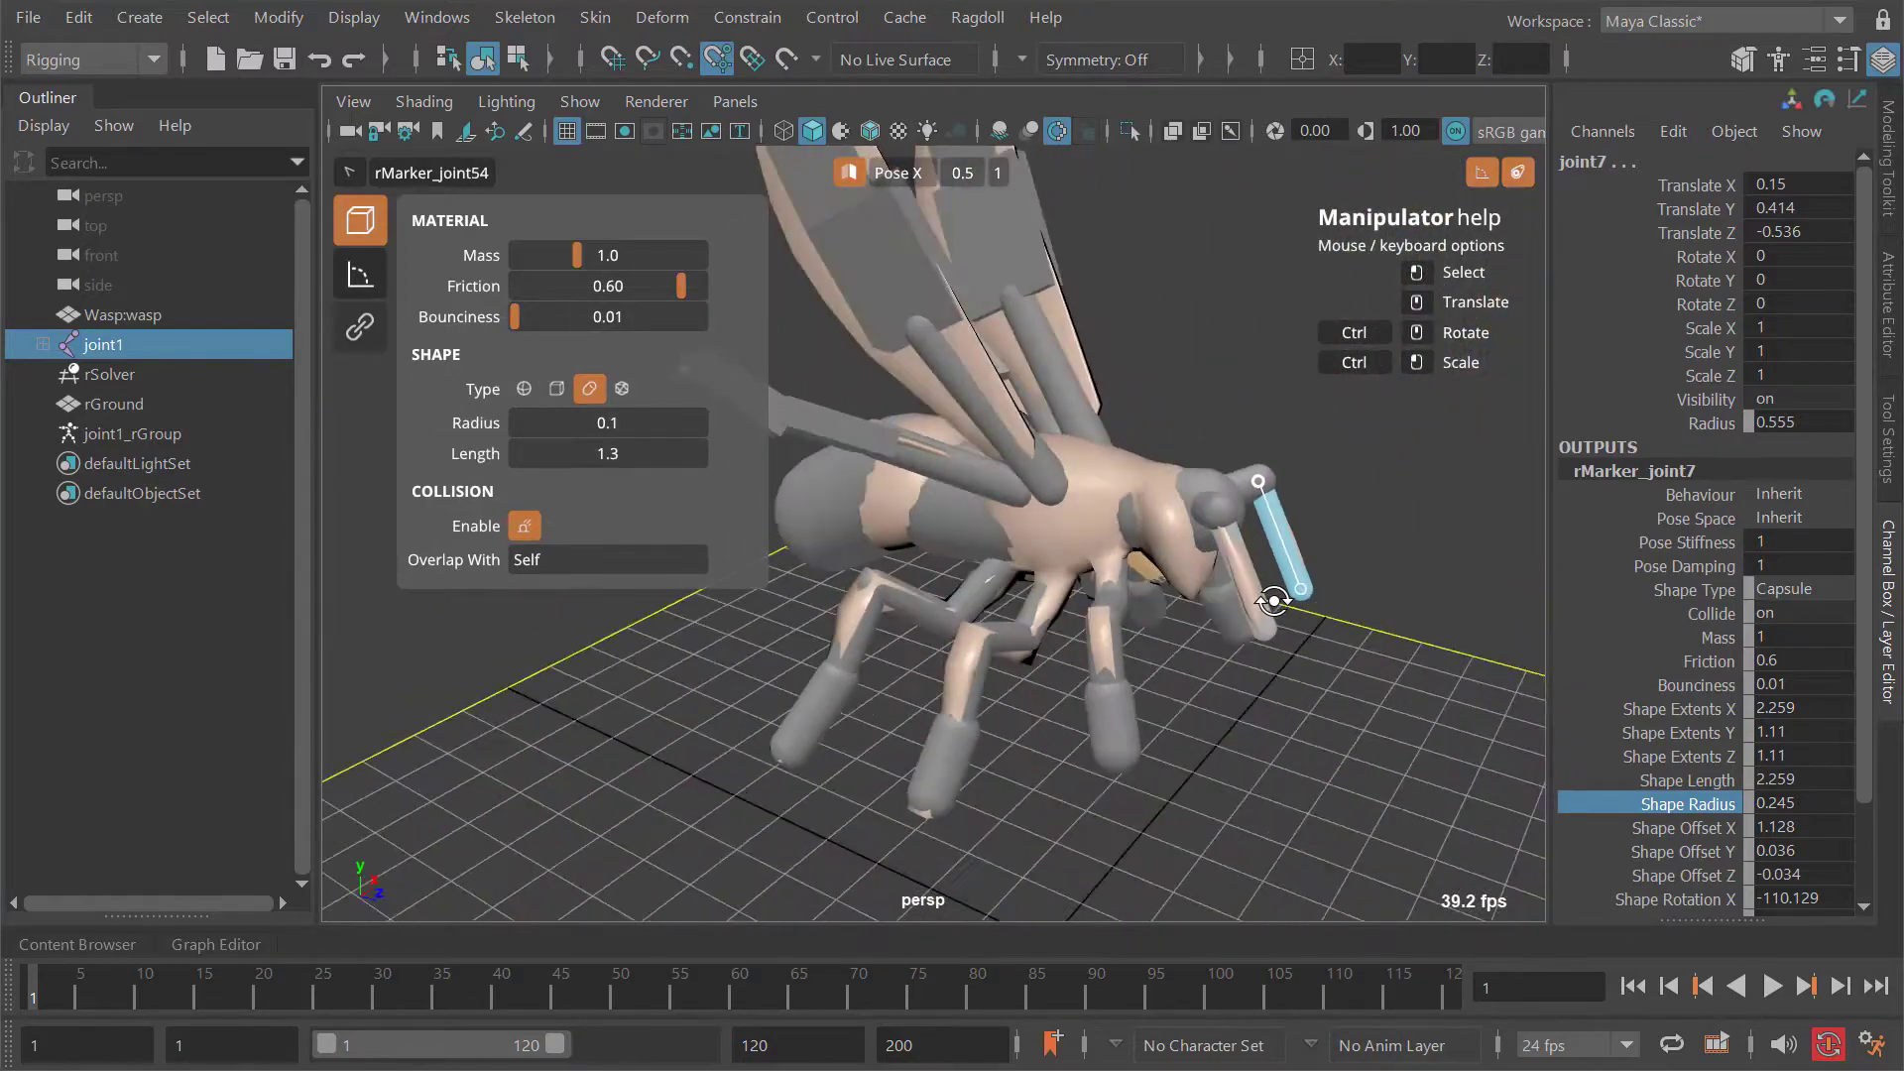
{"action": "mouse_move", "coordinate": [1273, 597]}
{"action": "left_mouse_down", "text": "alt"}
{"action": "mouse_move", "coordinate": [1280, 582]}
{"action": "mouse_move", "coordinate": [1260, 633]}
{"action": "mouse_move", "coordinate": [1161, 623]}
{"action": "mouse_move", "coordinate": [991, 463]}
{"action": "mouse_move", "coordinate": [978, 480]}
{"action": "left_mouse_up", "text": "alt"}
{"action": "right_click_drag", "start_coordinate": [1077, 545], "coordinate": [1072, 540], "text": "alt"}
{"action": "key", "text": "q"}
{"action": "left_click_drag", "start_coordinate": [1072, 540], "coordinate": [1012, 556], "text": "alt"}
{"action": "left_click", "coordinate": [859, 421]}
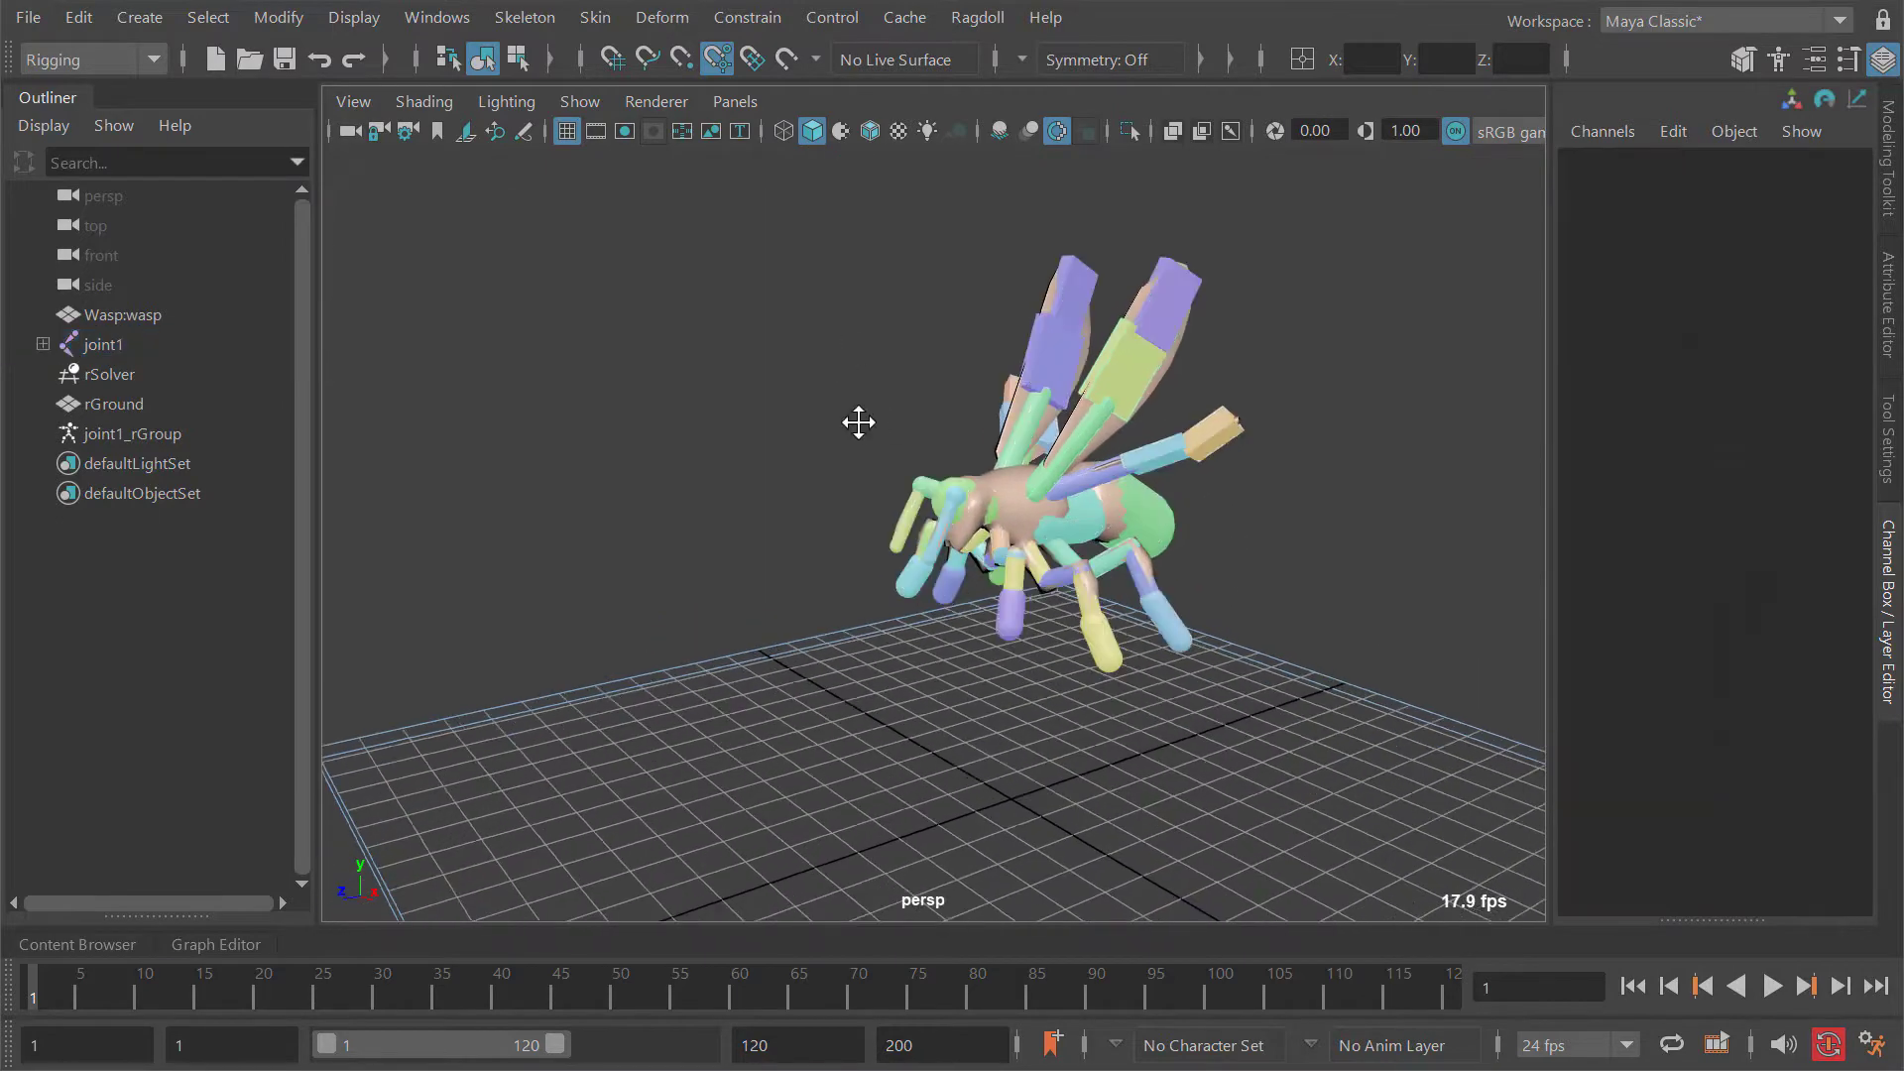
Step: Move rSolver about 8.126 units along X so the simulated markers stand beside the wasp mesh
{"action": "left_click_drag", "start_coordinate": [859, 421], "coordinate": [795, 468], "text": "alt"}
{"action": "key", "text": "alt+v"}
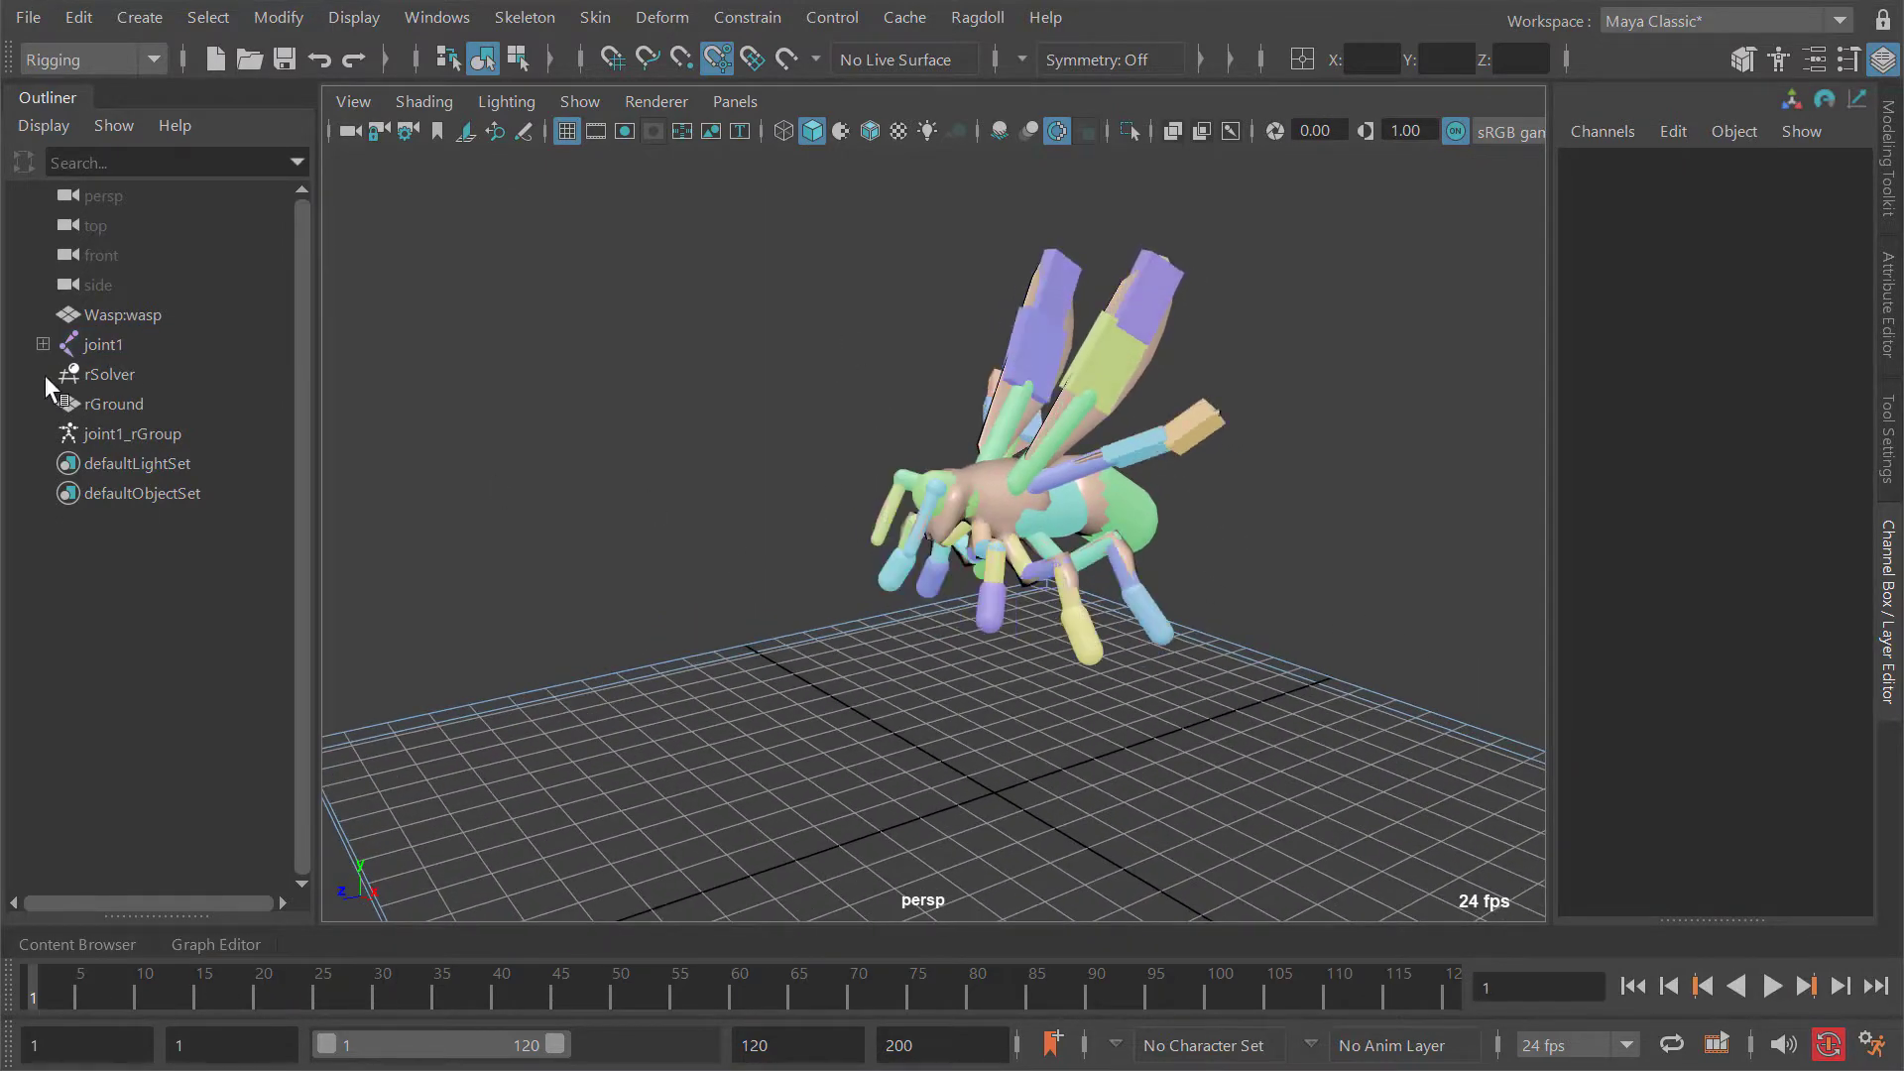
{"action": "left_click", "coordinate": [103, 375]}
{"action": "key", "text": "w"}
{"action": "left_click_drag", "start_coordinate": [863, 548], "coordinate": [776, 494], "text": "alt"}
{"action": "left_click_drag", "start_coordinate": [1220, 756], "coordinate": [1498, 769]}
Step: Select joint1 and set the Behaviour of its Ragdoll marker to Inherit
{"action": "middle_click_drag", "start_coordinate": [1239, 595], "coordinate": [962, 585], "text": "alt"}
{"action": "left_click", "coordinate": [950, 557]}
{"action": "mouse_move", "coordinate": [922, 516]}
{"action": "left_mouse_down", "text": "alt"}
{"action": "mouse_move", "coordinate": [950, 557]}
{"action": "mouse_move", "coordinate": [960, 520]}
{"action": "mouse_move", "coordinate": [861, 497]}
{"action": "left_mouse_up", "text": "alt"}
{"action": "key", "text": "alt+v"}
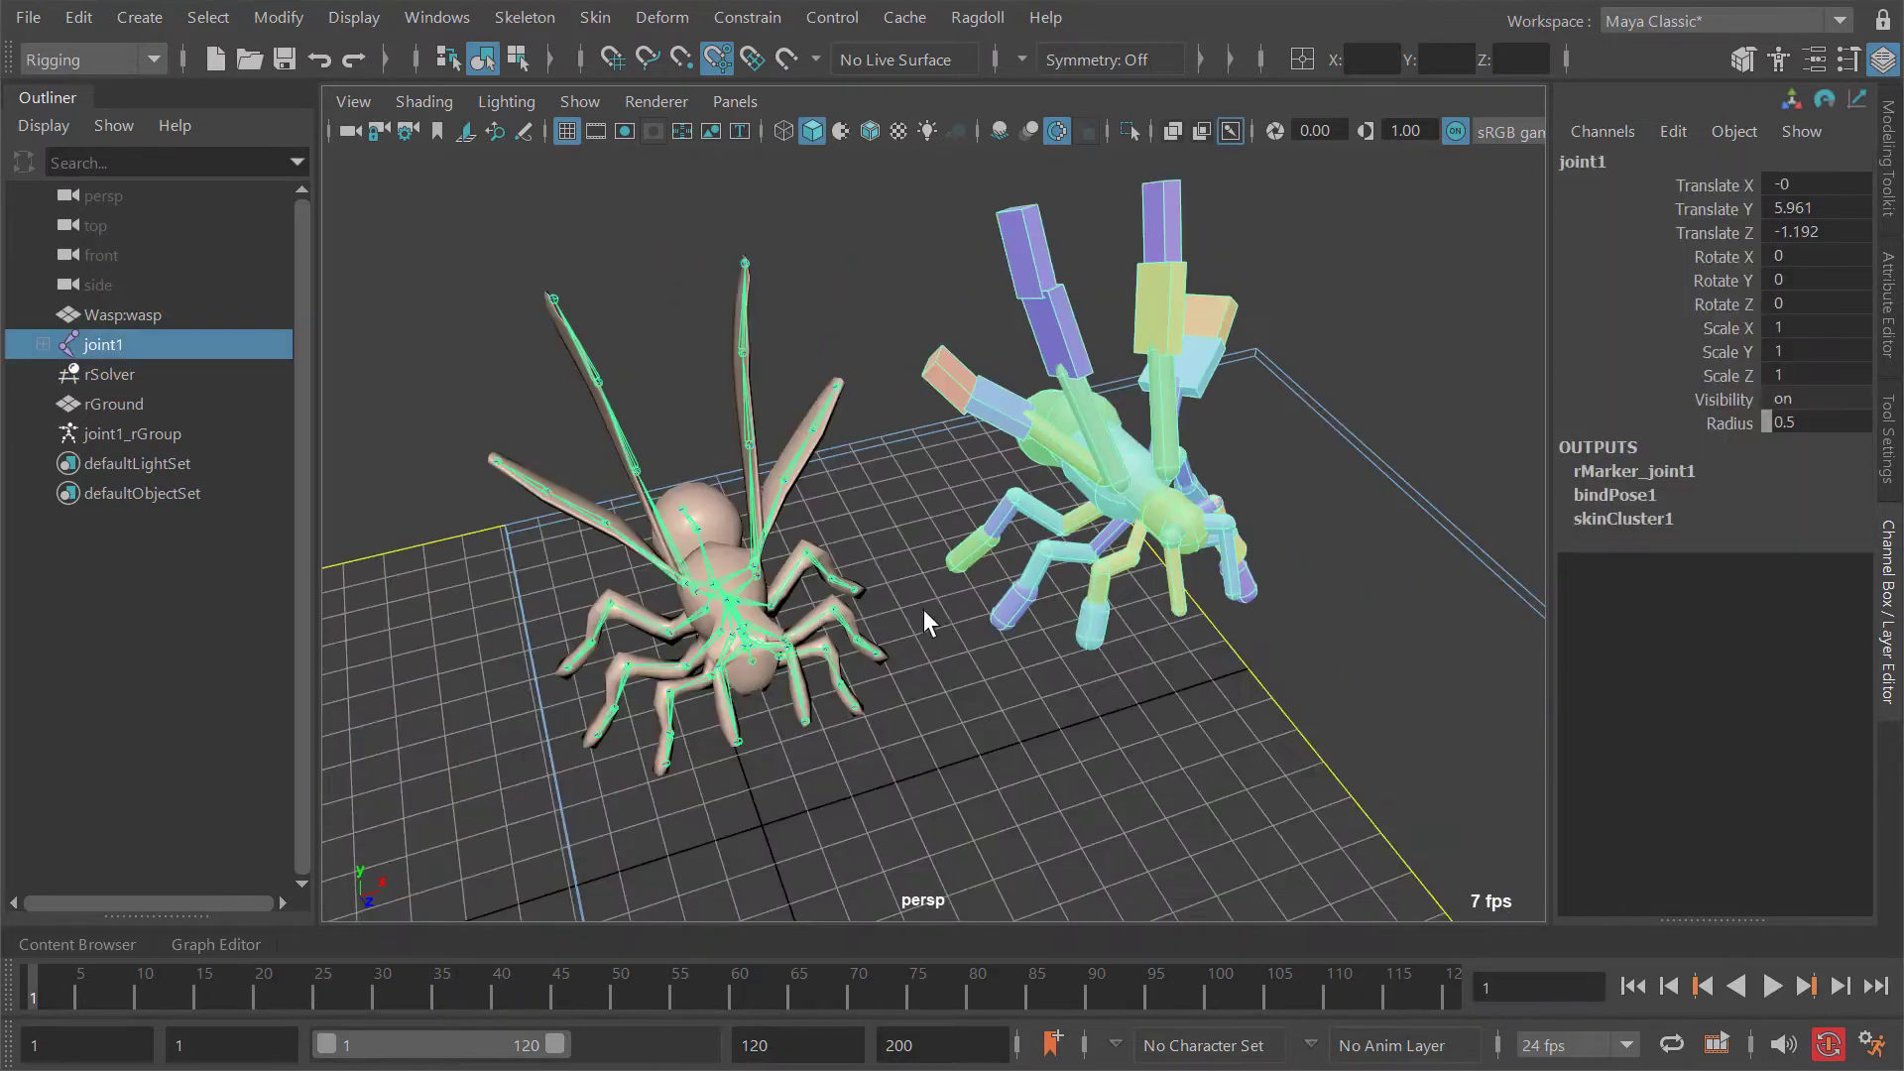
{"action": "left_click_drag", "start_coordinate": [924, 609], "coordinate": [964, 573], "text": "alt"}
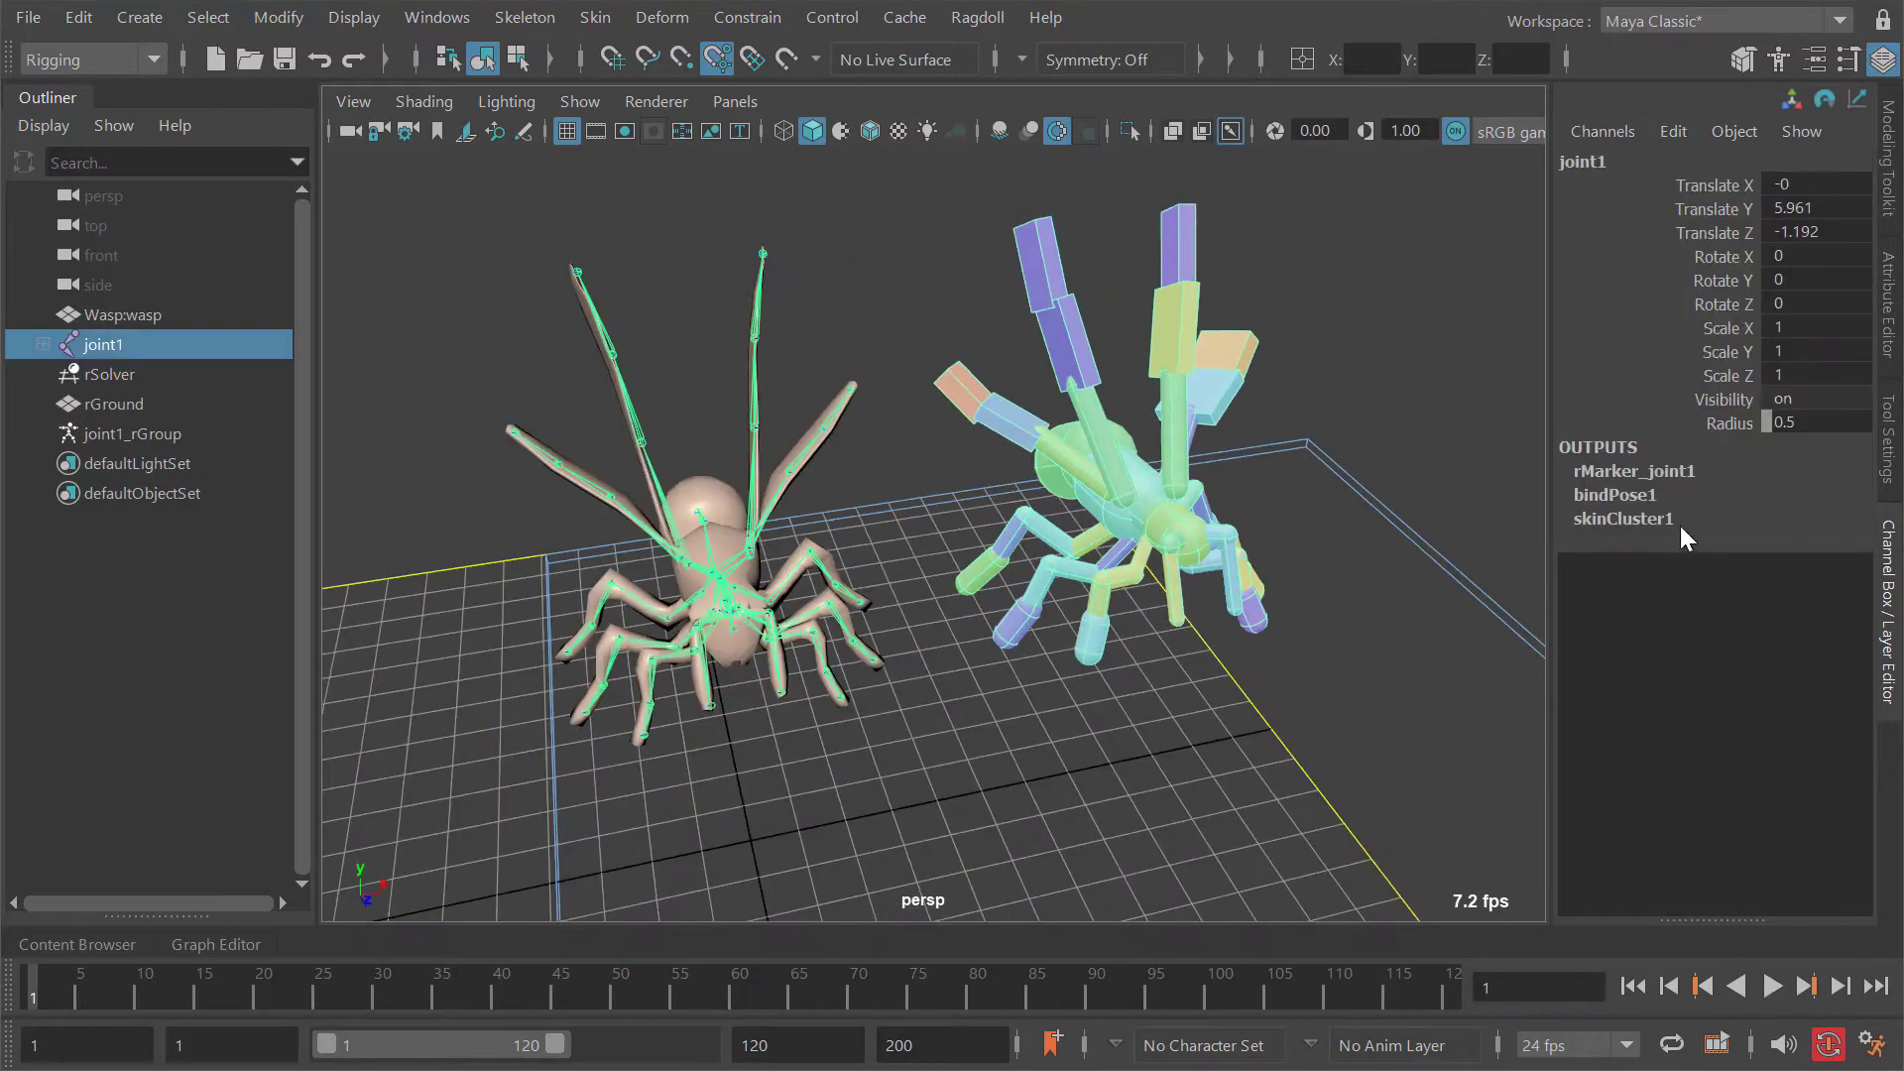
{"action": "left_click", "coordinate": [1624, 472]}
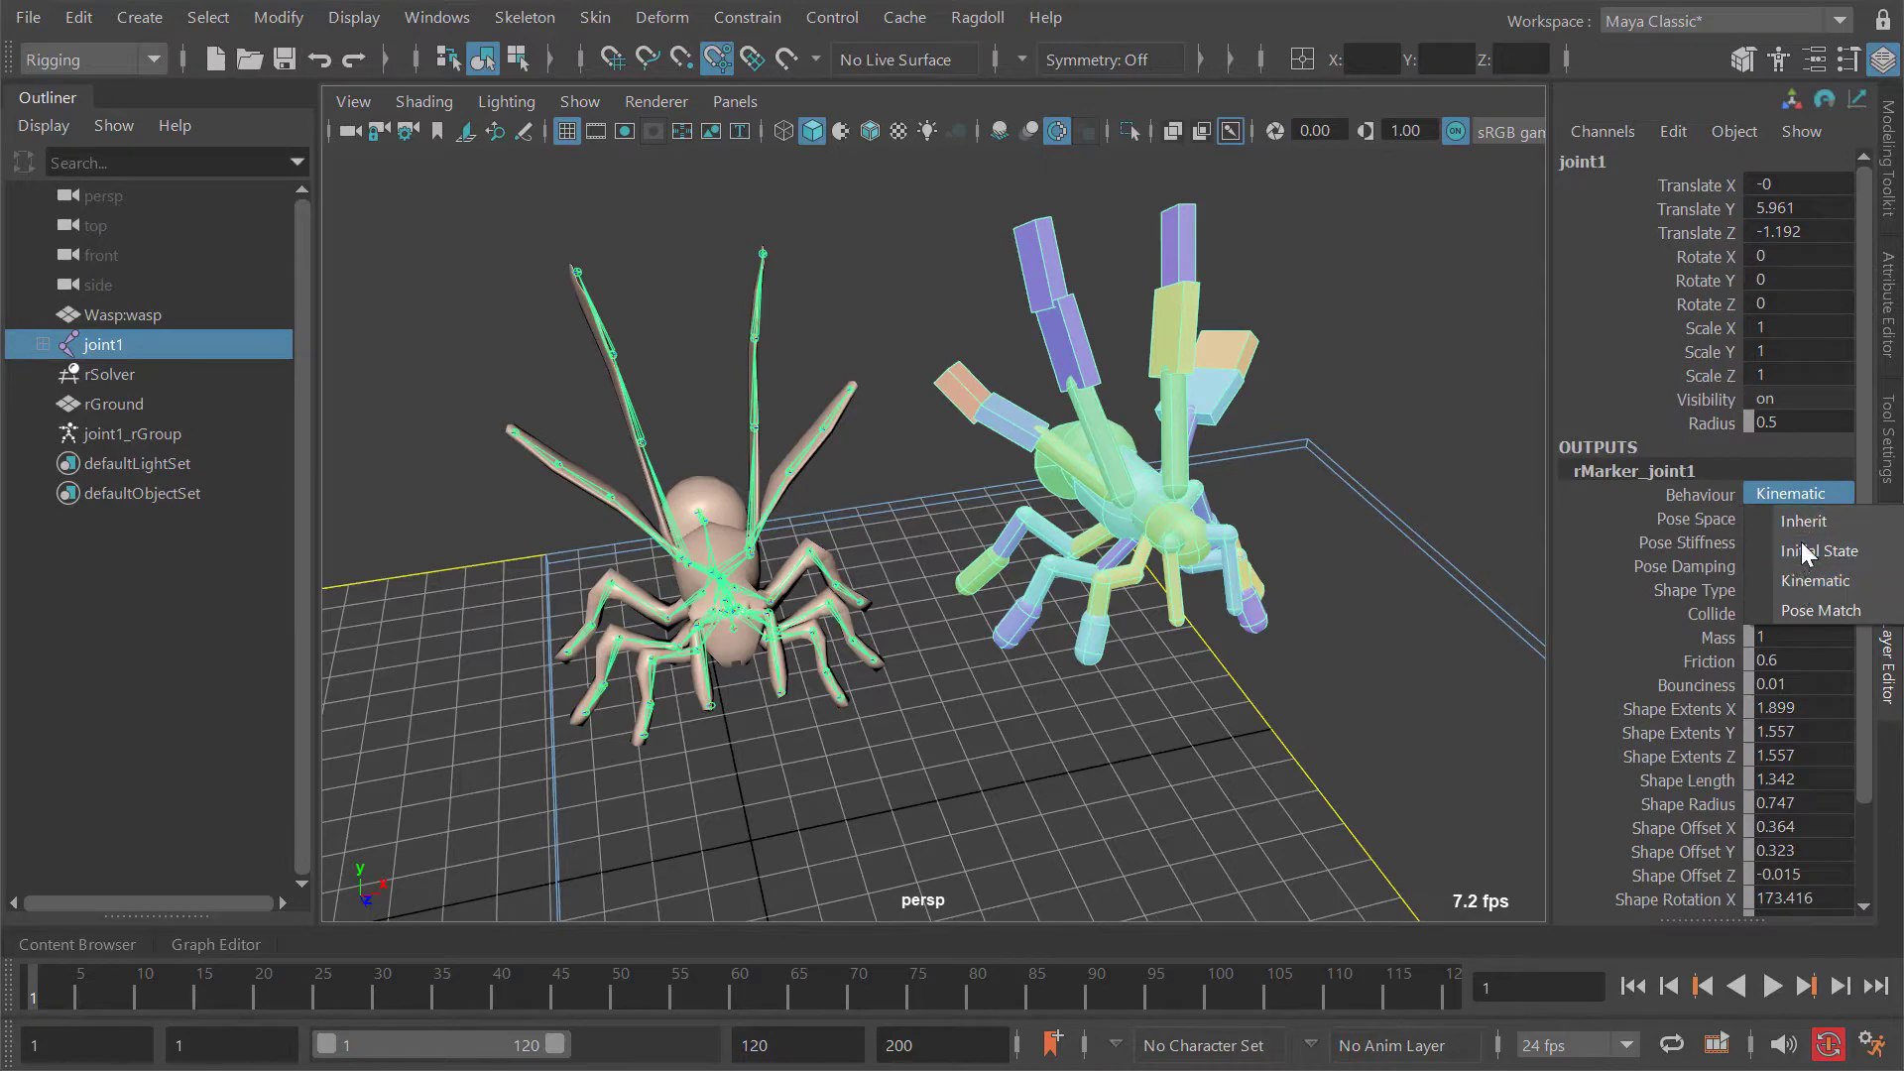
{"action": "left_click_drag", "start_coordinate": [1035, 611], "coordinate": [1001, 667], "text": "alt"}
Step: Play back the wasp's simulation twice, view it from several angles and return to the first frame
{"action": "key", "text": "alt+v"}
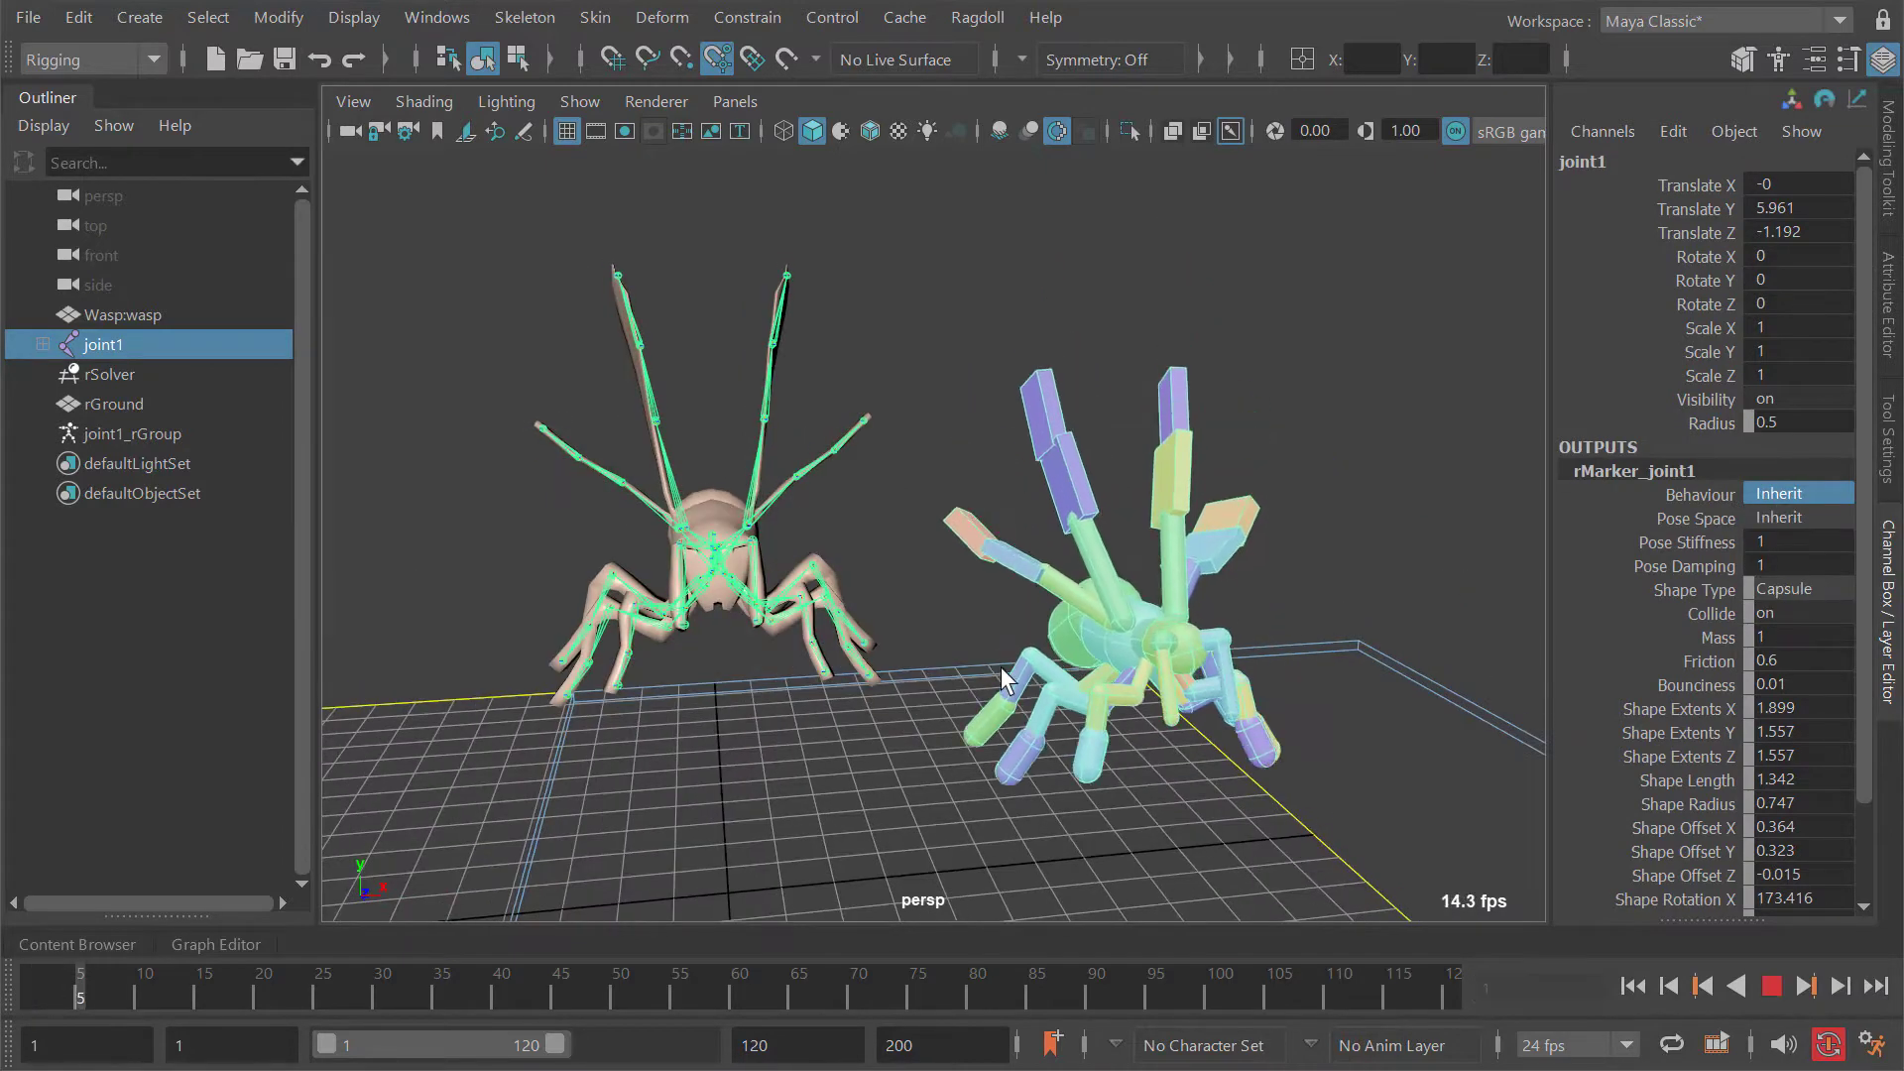
{"action": "mouse_move", "coordinate": [1127, 684]}
{"action": "left_mouse_down", "text": "alt"}
{"action": "mouse_move", "coordinate": [976, 533]}
{"action": "mouse_move", "coordinate": [871, 632]}
{"action": "left_mouse_up", "text": "alt"}
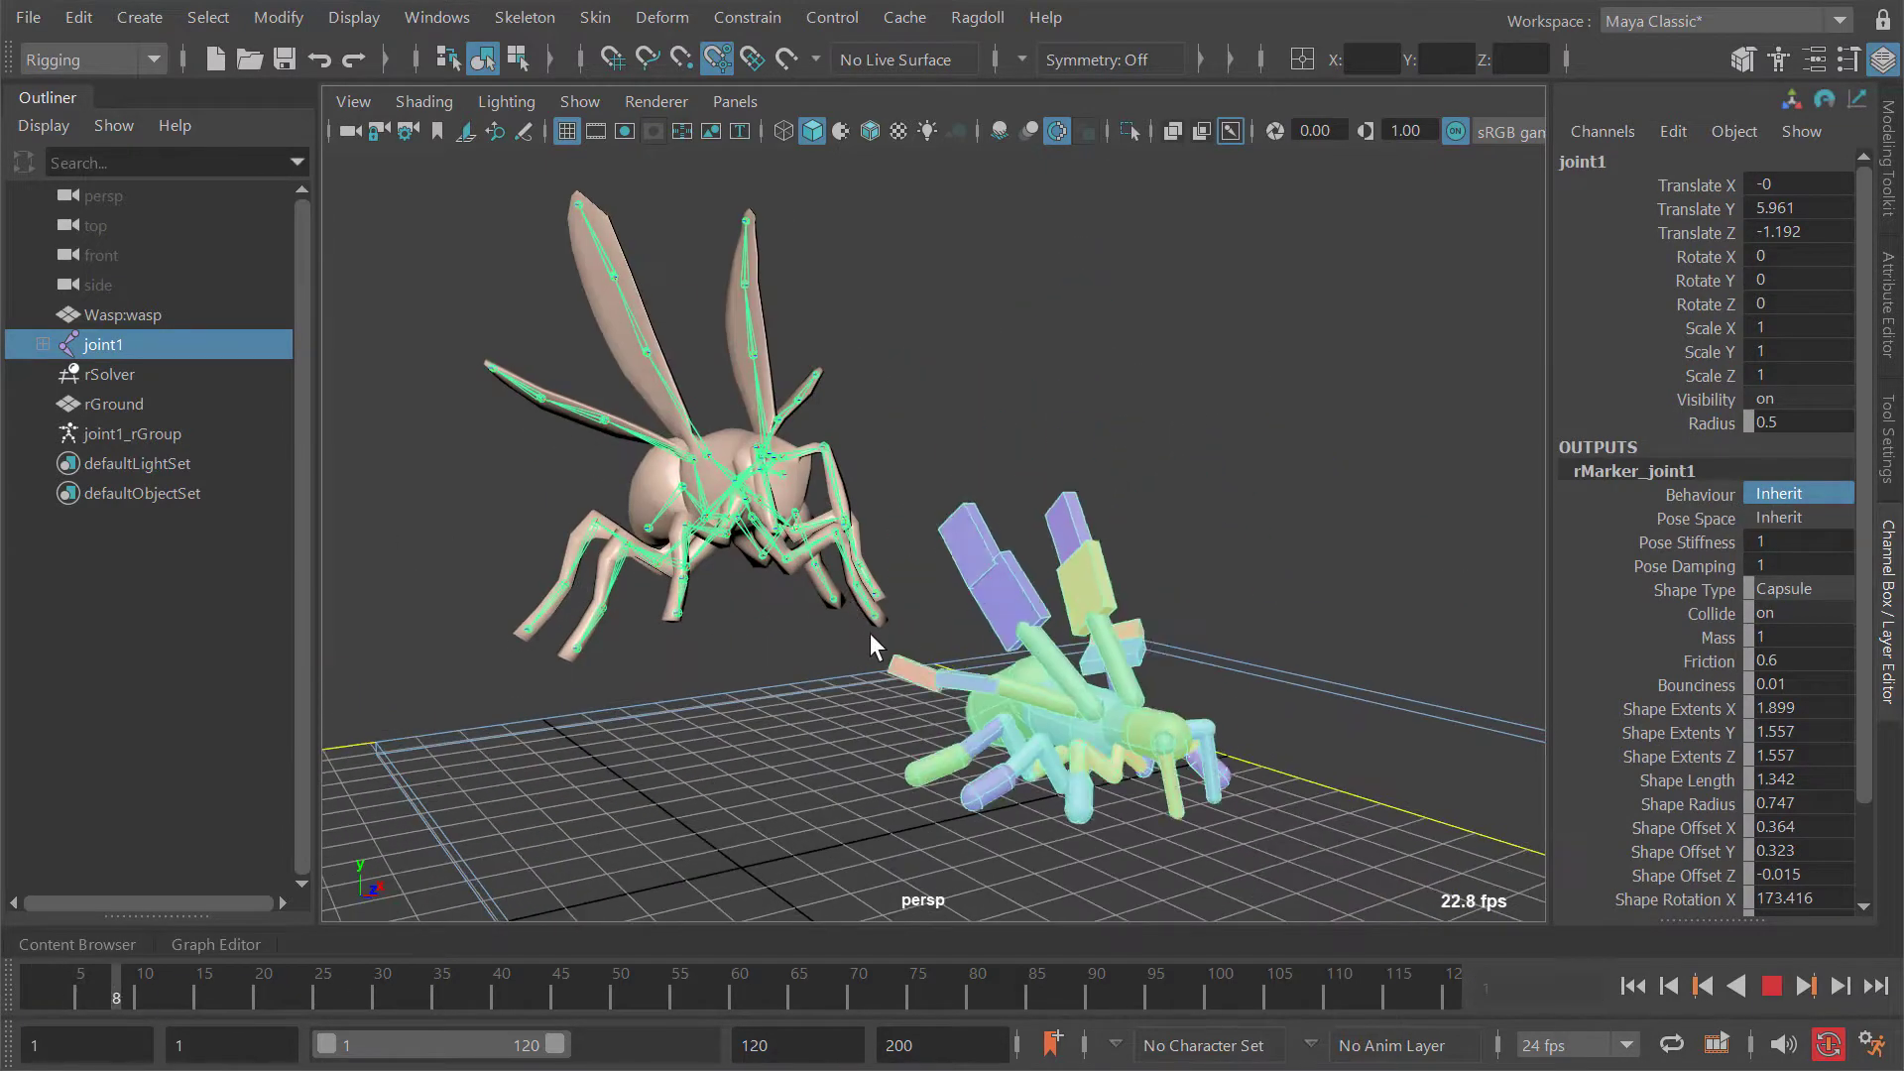
{"action": "key", "text": "alt+shift+v"}
{"action": "mouse_move", "coordinate": [1021, 541]}
{"action": "left_mouse_down", "text": "alt"}
{"action": "mouse_move", "coordinate": [738, 485]}
{"action": "mouse_move", "coordinate": [761, 406]}
{"action": "mouse_move", "coordinate": [835, 498]}
{"action": "left_mouse_up", "text": "alt"}
{"action": "key", "text": "alt+v"}
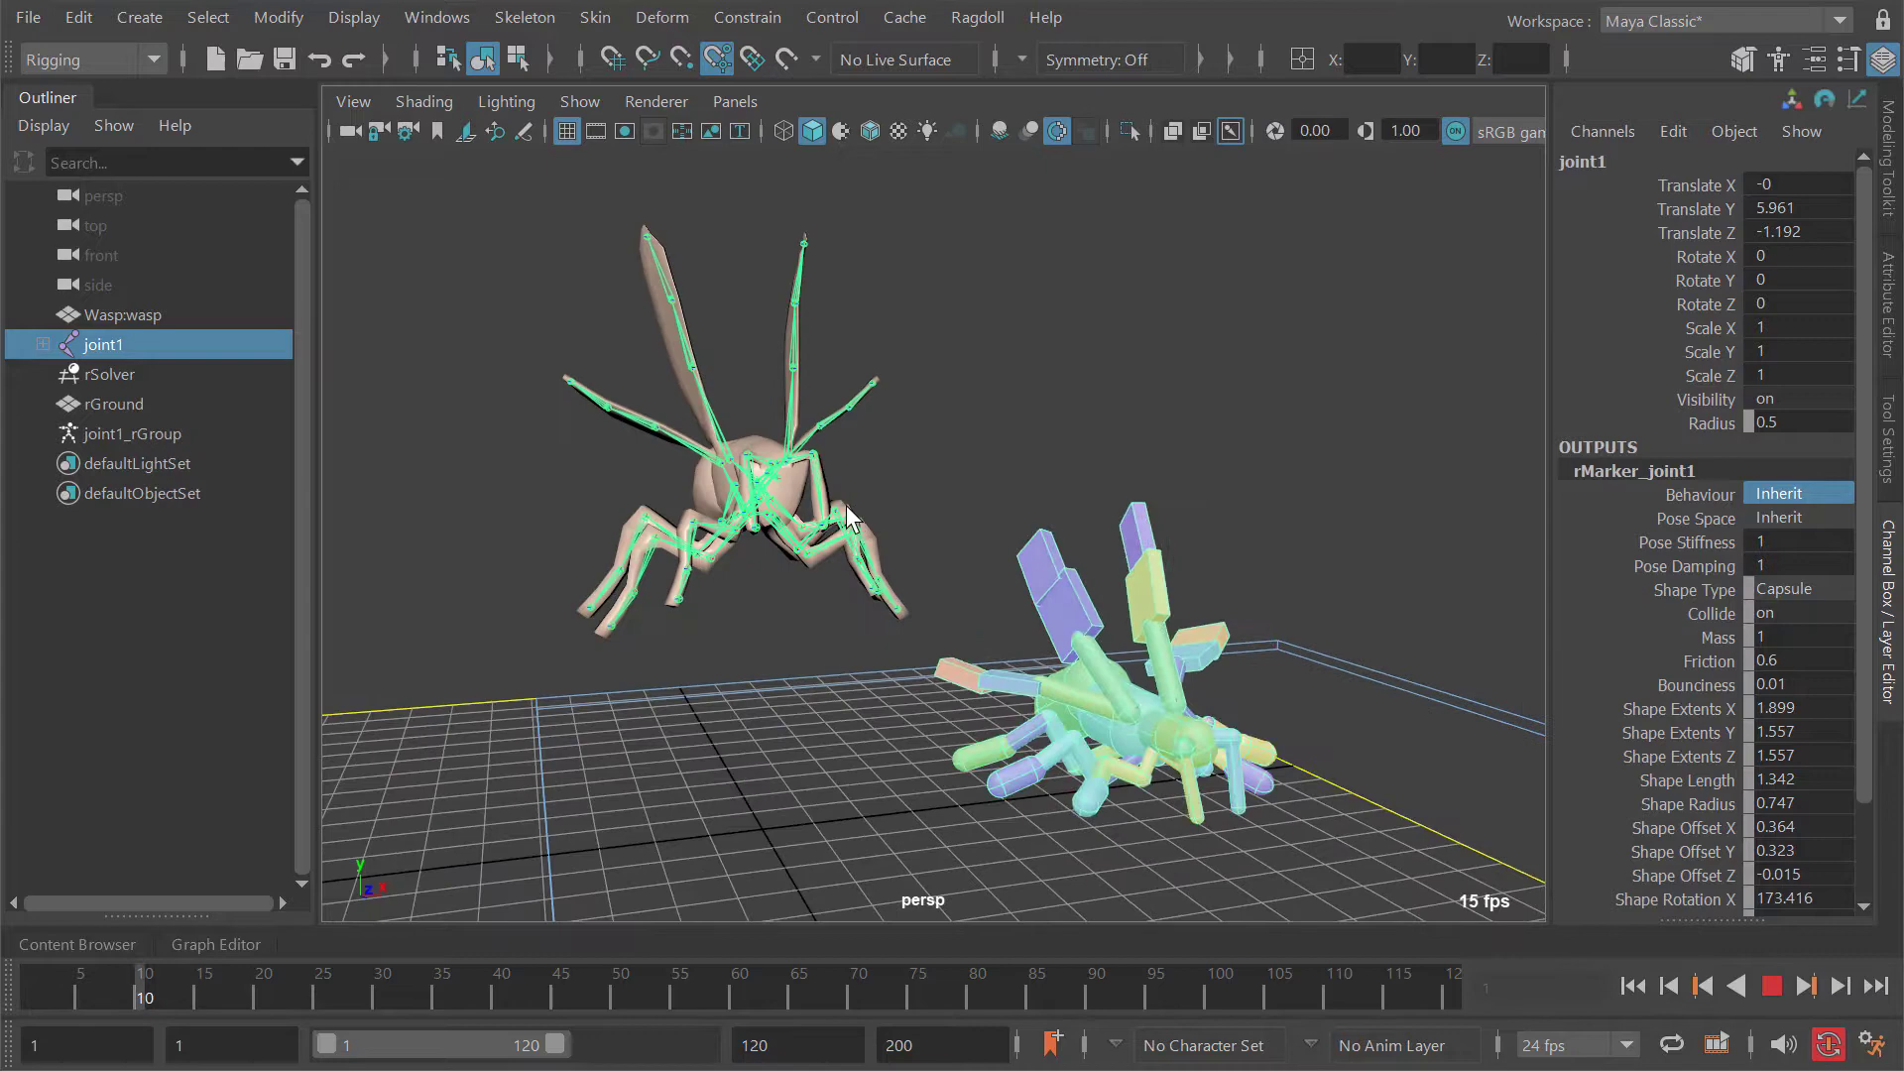
{"action": "key", "text": "alt+shift+v"}
Step: Delete rGround from the scene and select rSolver
{"action": "left_click", "coordinate": [130, 379]}
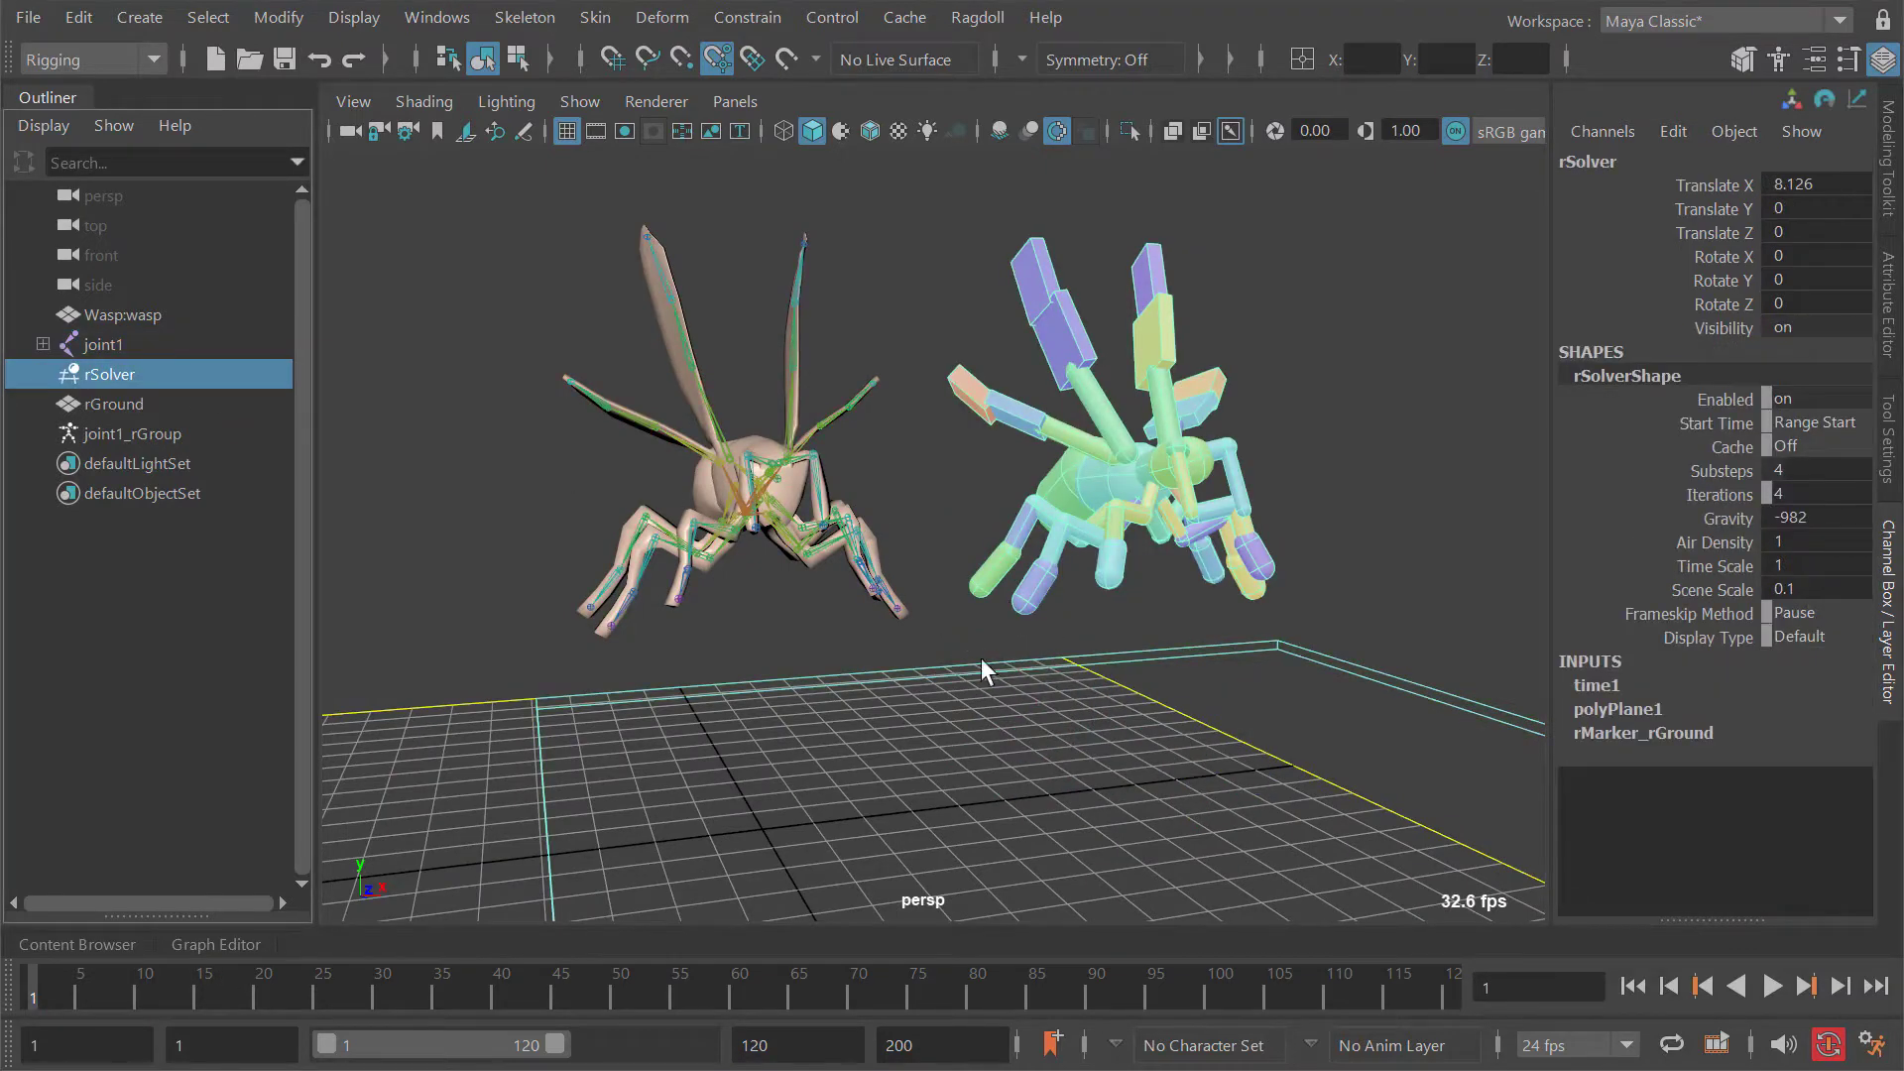
{"action": "left_click", "coordinate": [157, 407]}
{"action": "key", "text": "Delete"}
{"action": "left_click", "coordinate": [129, 377]}
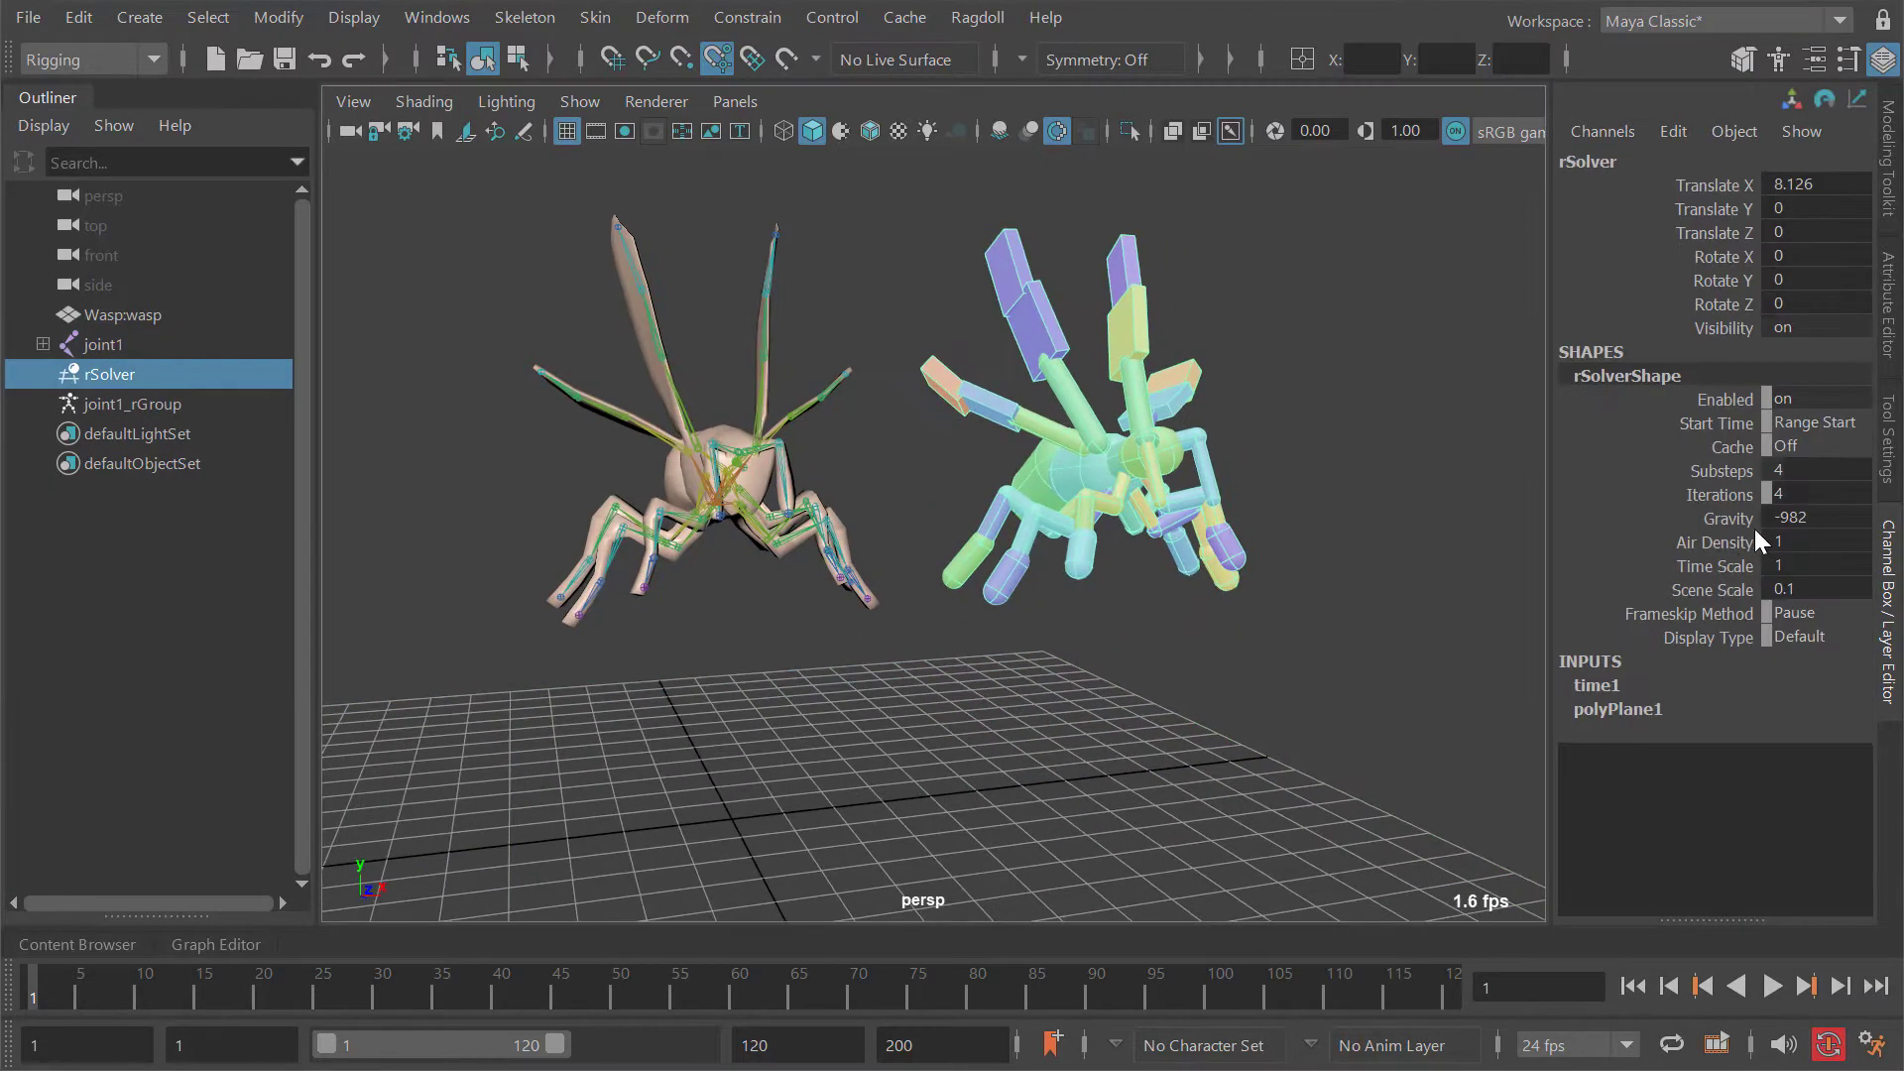
Step: Select the root joints of all four wings together
{"action": "left_click_drag", "start_coordinate": [1098, 479], "coordinate": [815, 363], "text": "alt"}
{"action": "left_click", "coordinate": [831, 419]}
{"action": "left_click", "coordinate": [801, 506], "text": "shift"}
Step: Try rotating the four wing root joints about different axes and undo each test rotation
{"action": "key", "text": "ctrl+z"}
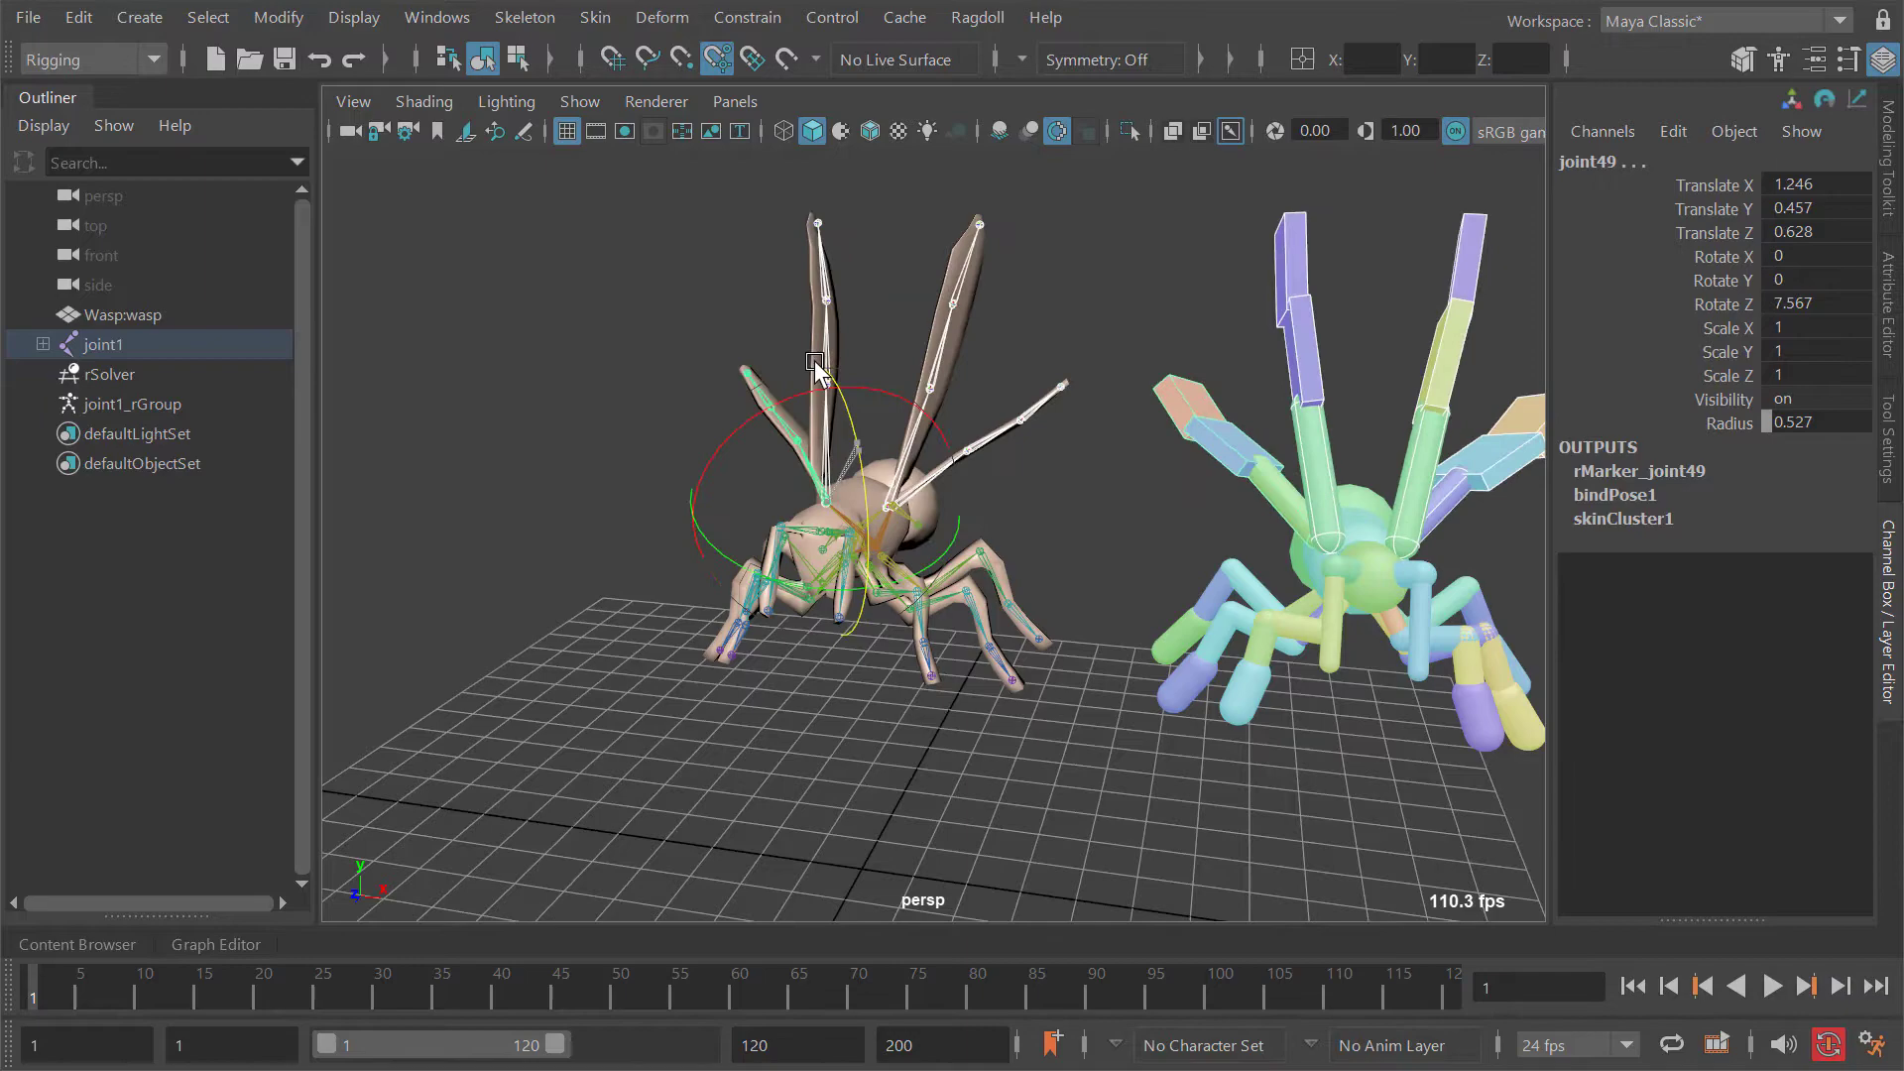
{"action": "left_click_drag", "start_coordinate": [932, 492], "coordinate": [835, 464], "text": "alt"}
{"action": "left_click_drag", "start_coordinate": [970, 530], "coordinate": [1053, 503]}
{"action": "key", "text": "ctrl+z"}
{"action": "left_click_drag", "start_coordinate": [974, 526], "coordinate": [990, 238]}
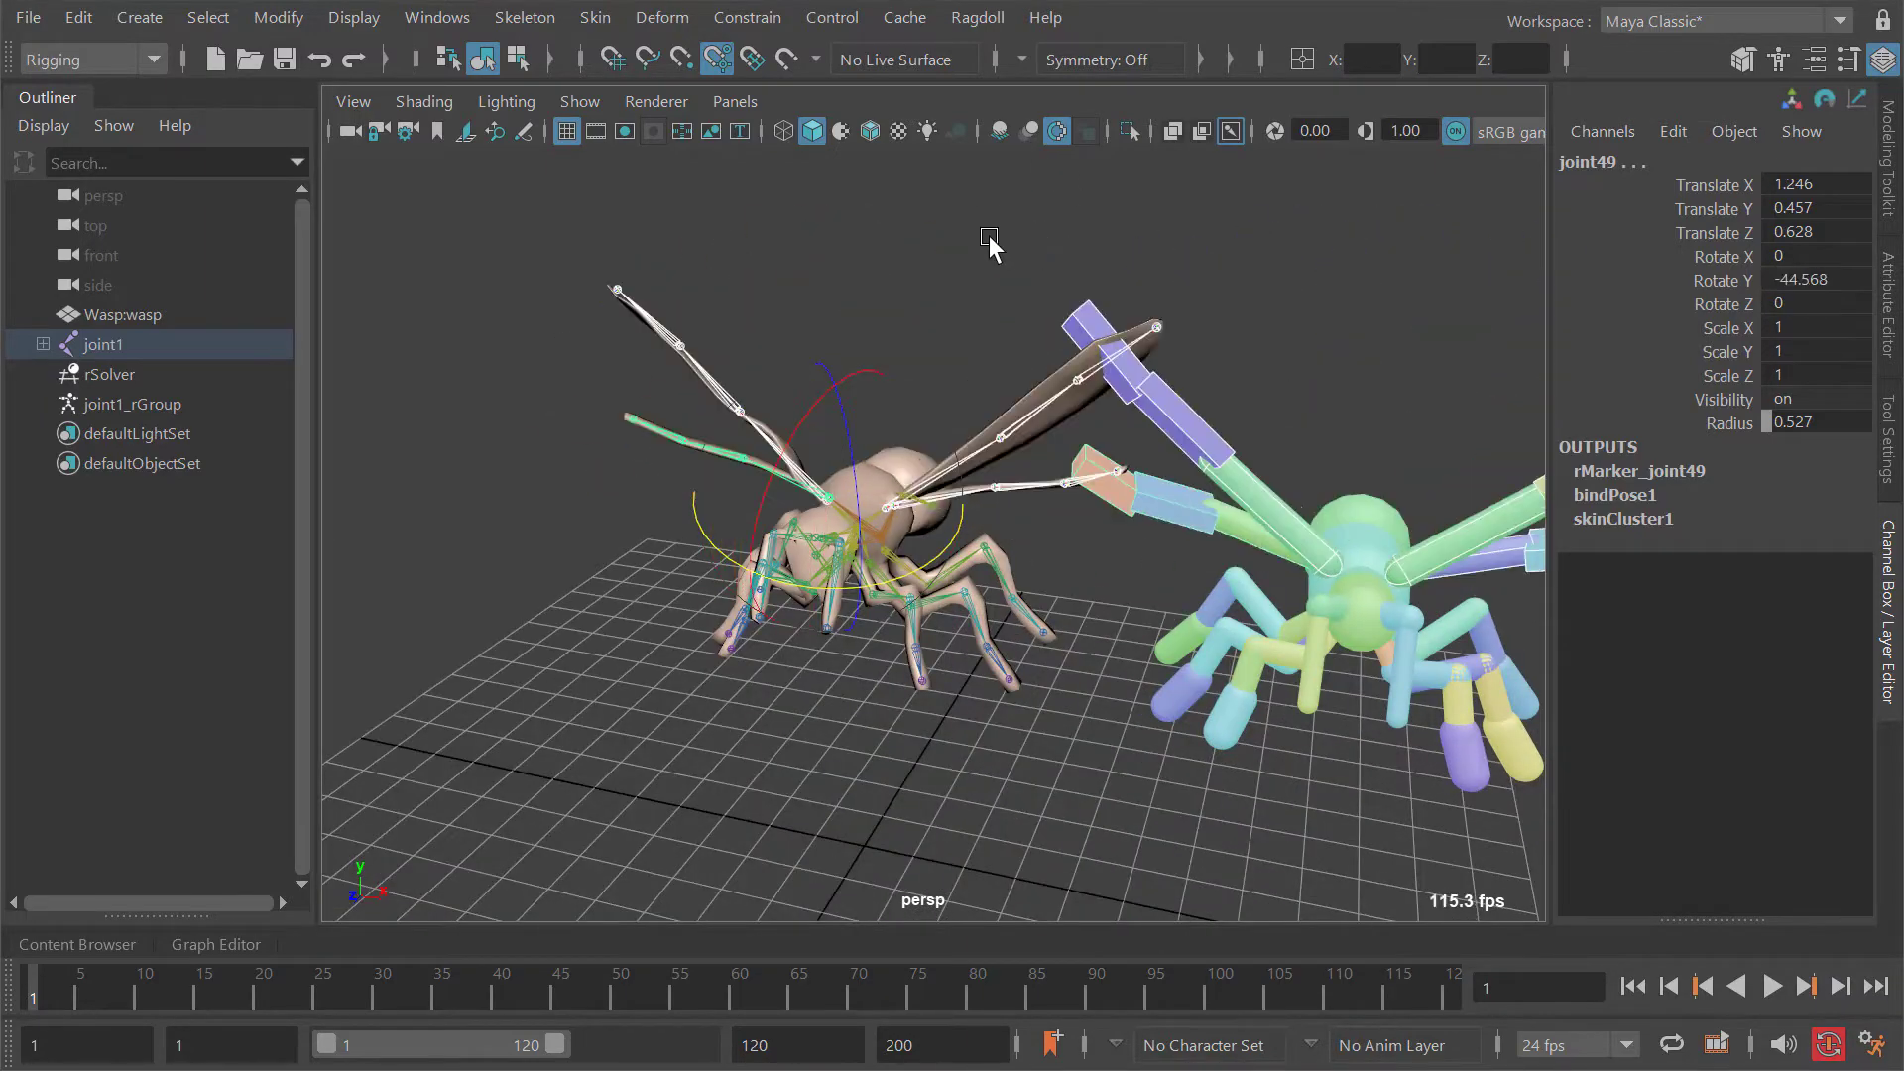
{"action": "key", "text": "ctrl+z"}
{"action": "left_click_drag", "start_coordinate": [991, 367], "coordinate": [1242, 419], "text": "alt"}
{"action": "left_click_drag", "start_coordinate": [1034, 592], "coordinate": [1151, 476]}
{"action": "key", "text": "ctrl+z"}
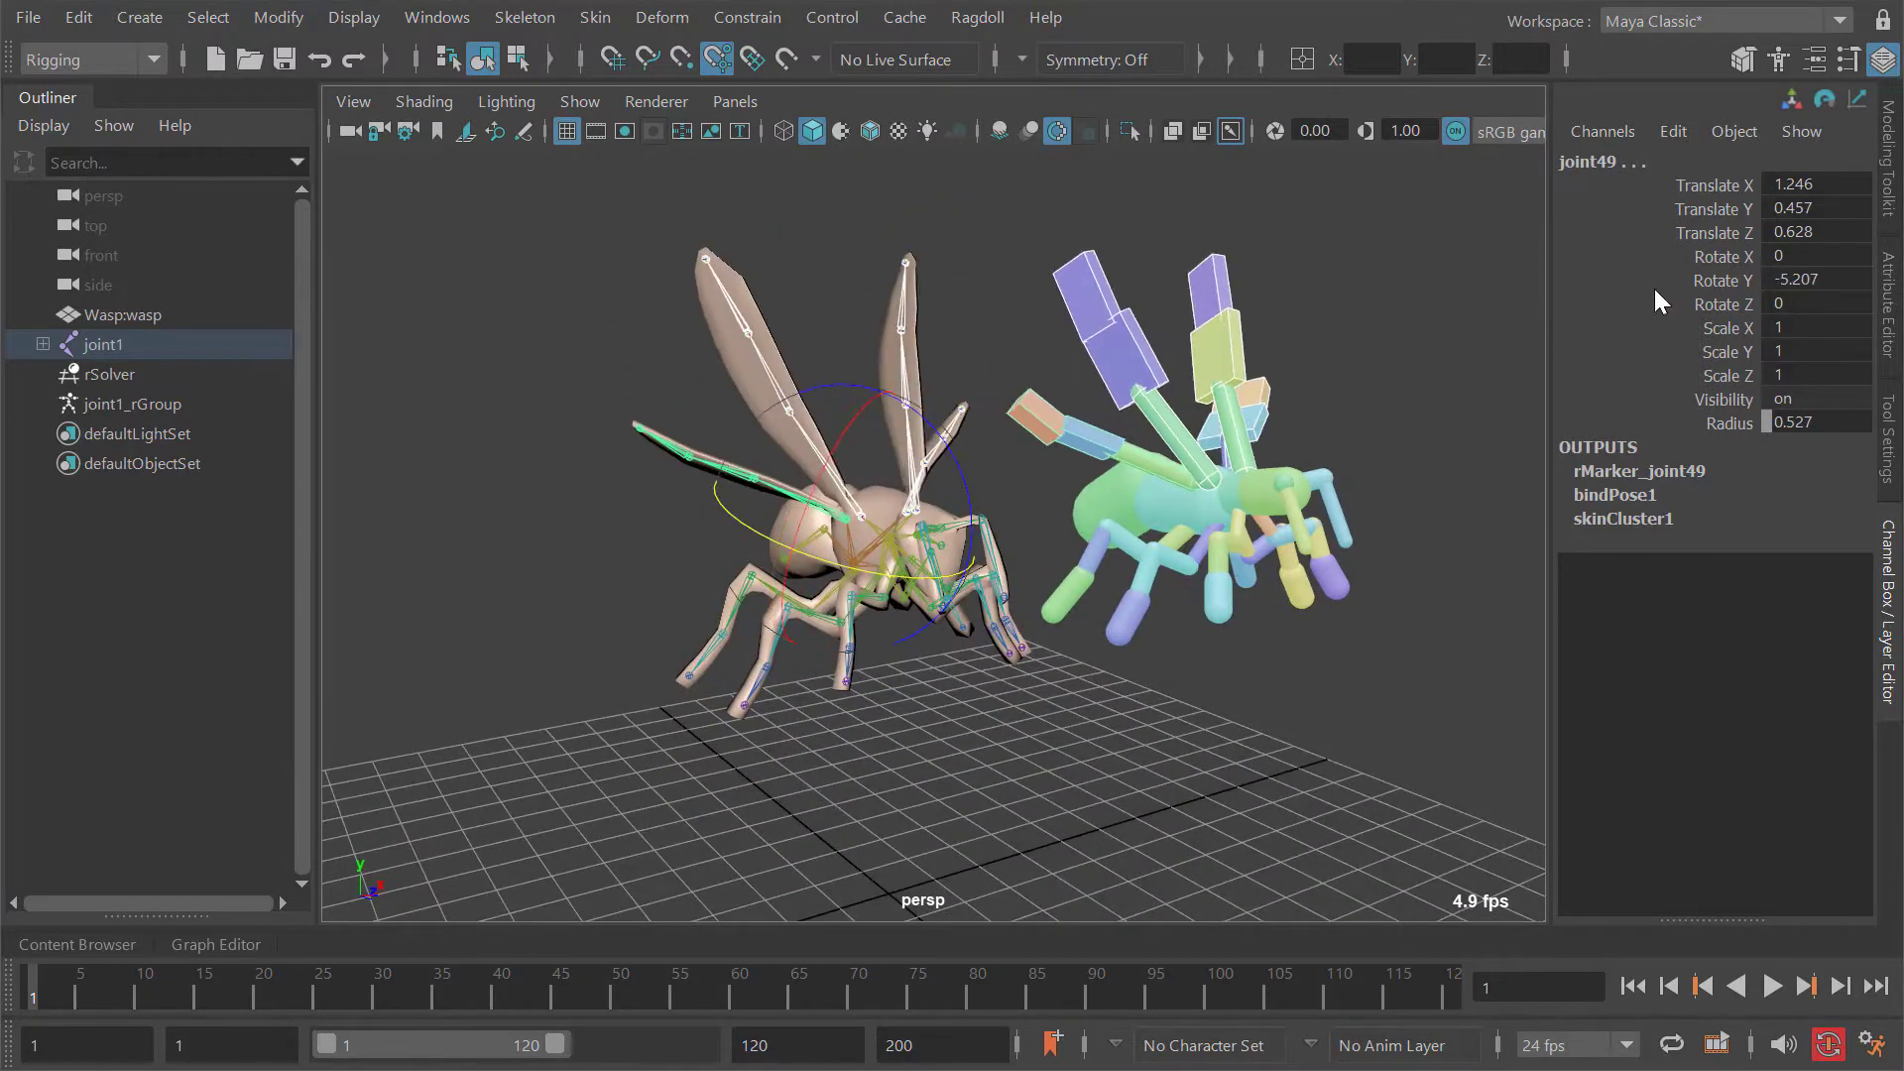
Step: Key the wing root joints' Rotate Y at 0 on frame 1 and about -77.6 on frame 20
{"action": "right_click", "coordinate": [1718, 282]}
{"action": "left_click", "coordinate": [1736, 317]}
{"action": "left_click_drag", "start_coordinate": [1287, 390], "coordinate": [1247, 401], "text": "alt"}
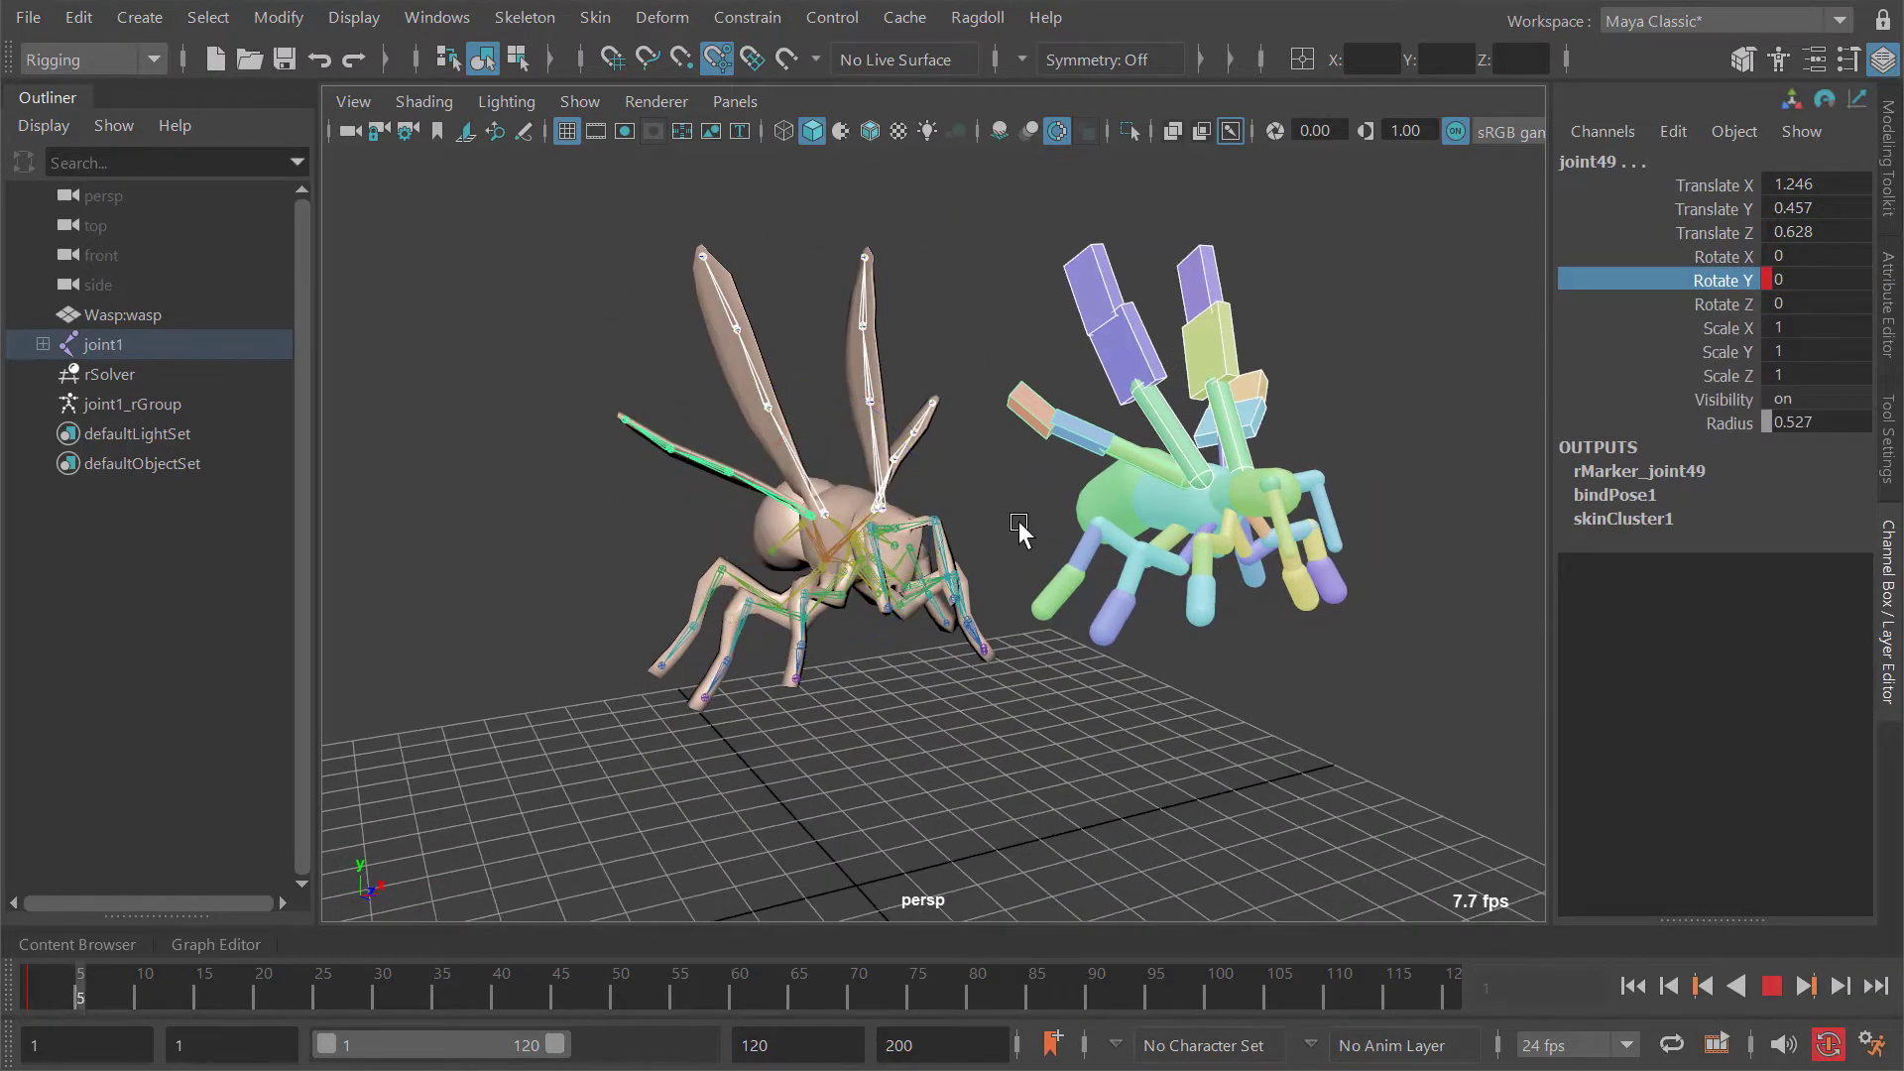
{"action": "left_click_drag", "start_coordinate": [958, 522], "coordinate": [791, 567], "text": "alt"}
{"action": "key", "text": "alt+v"}
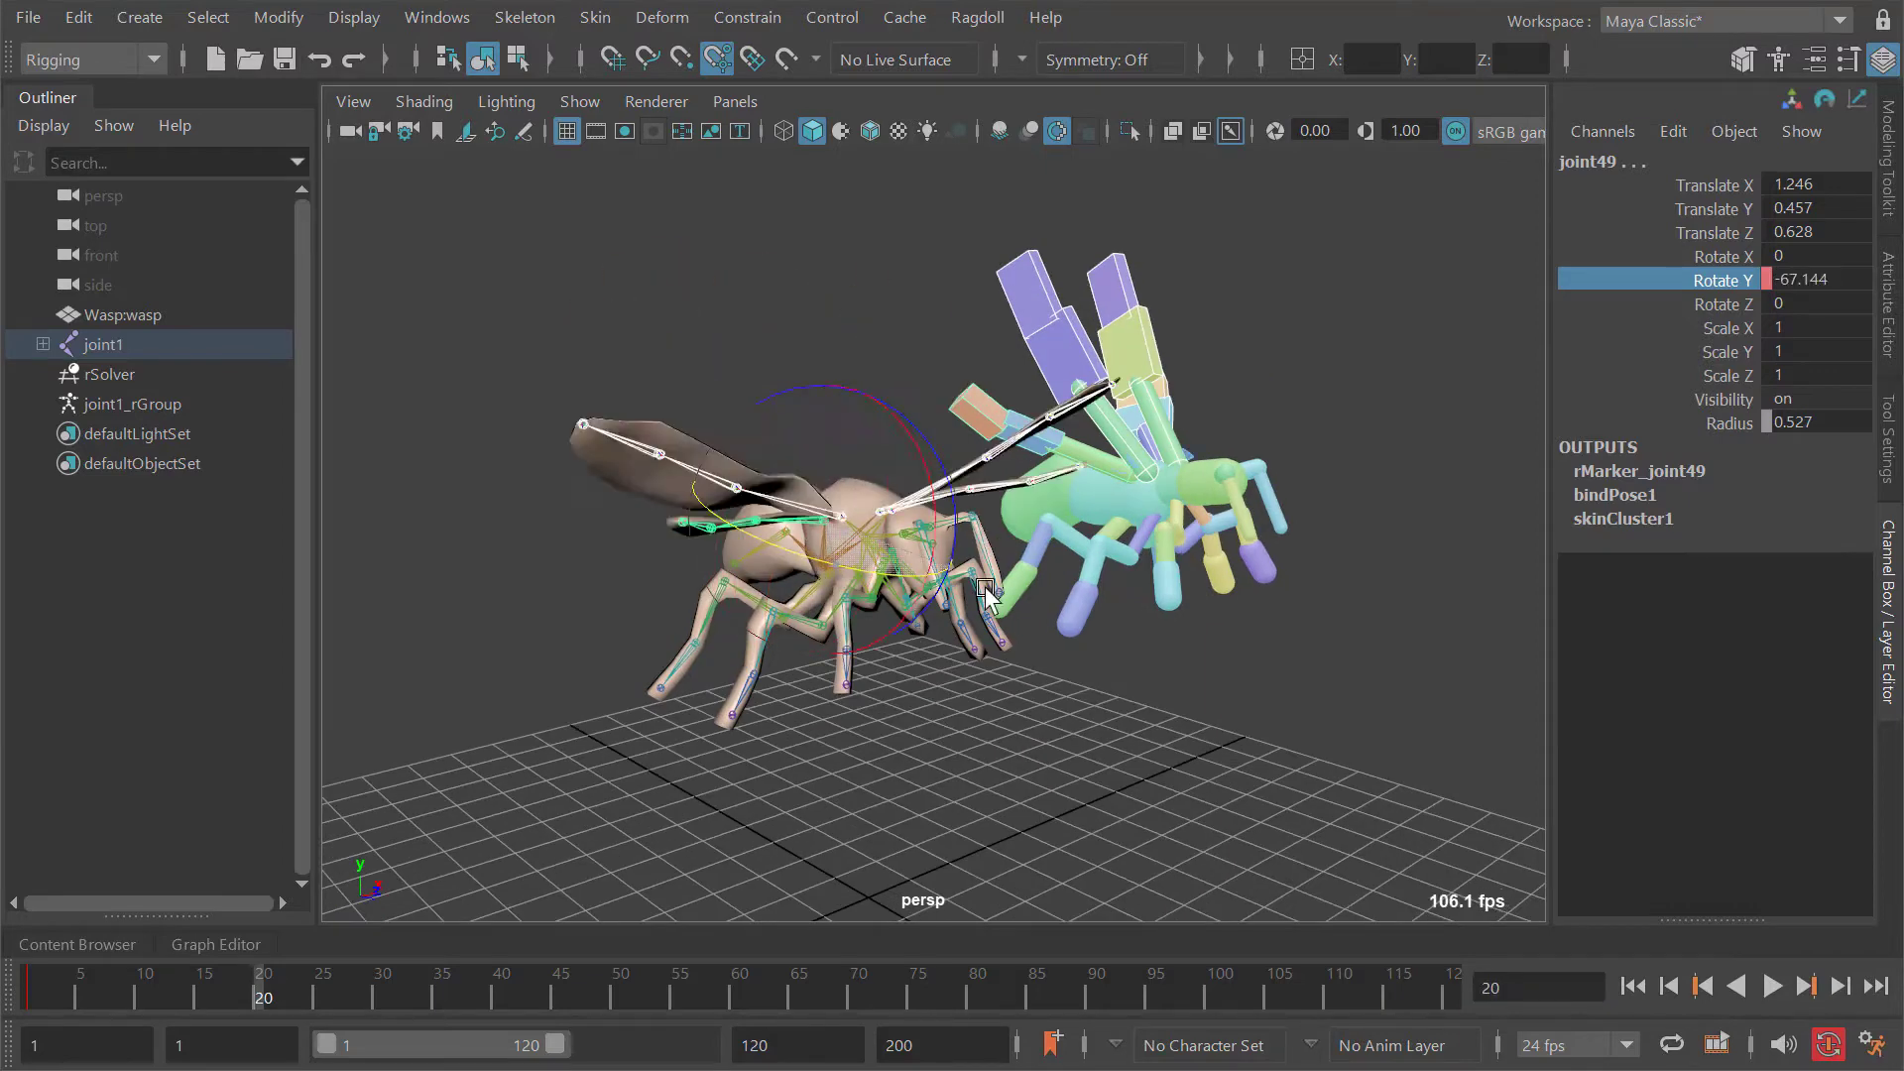
{"action": "left_click_drag", "start_coordinate": [985, 592], "coordinate": [1037, 486], "text": "alt"}
Step: Play the wing motion from the first frame and return to the start
{"action": "key", "text": "alt+shift+v"}
{"action": "key", "text": "alt+v"}
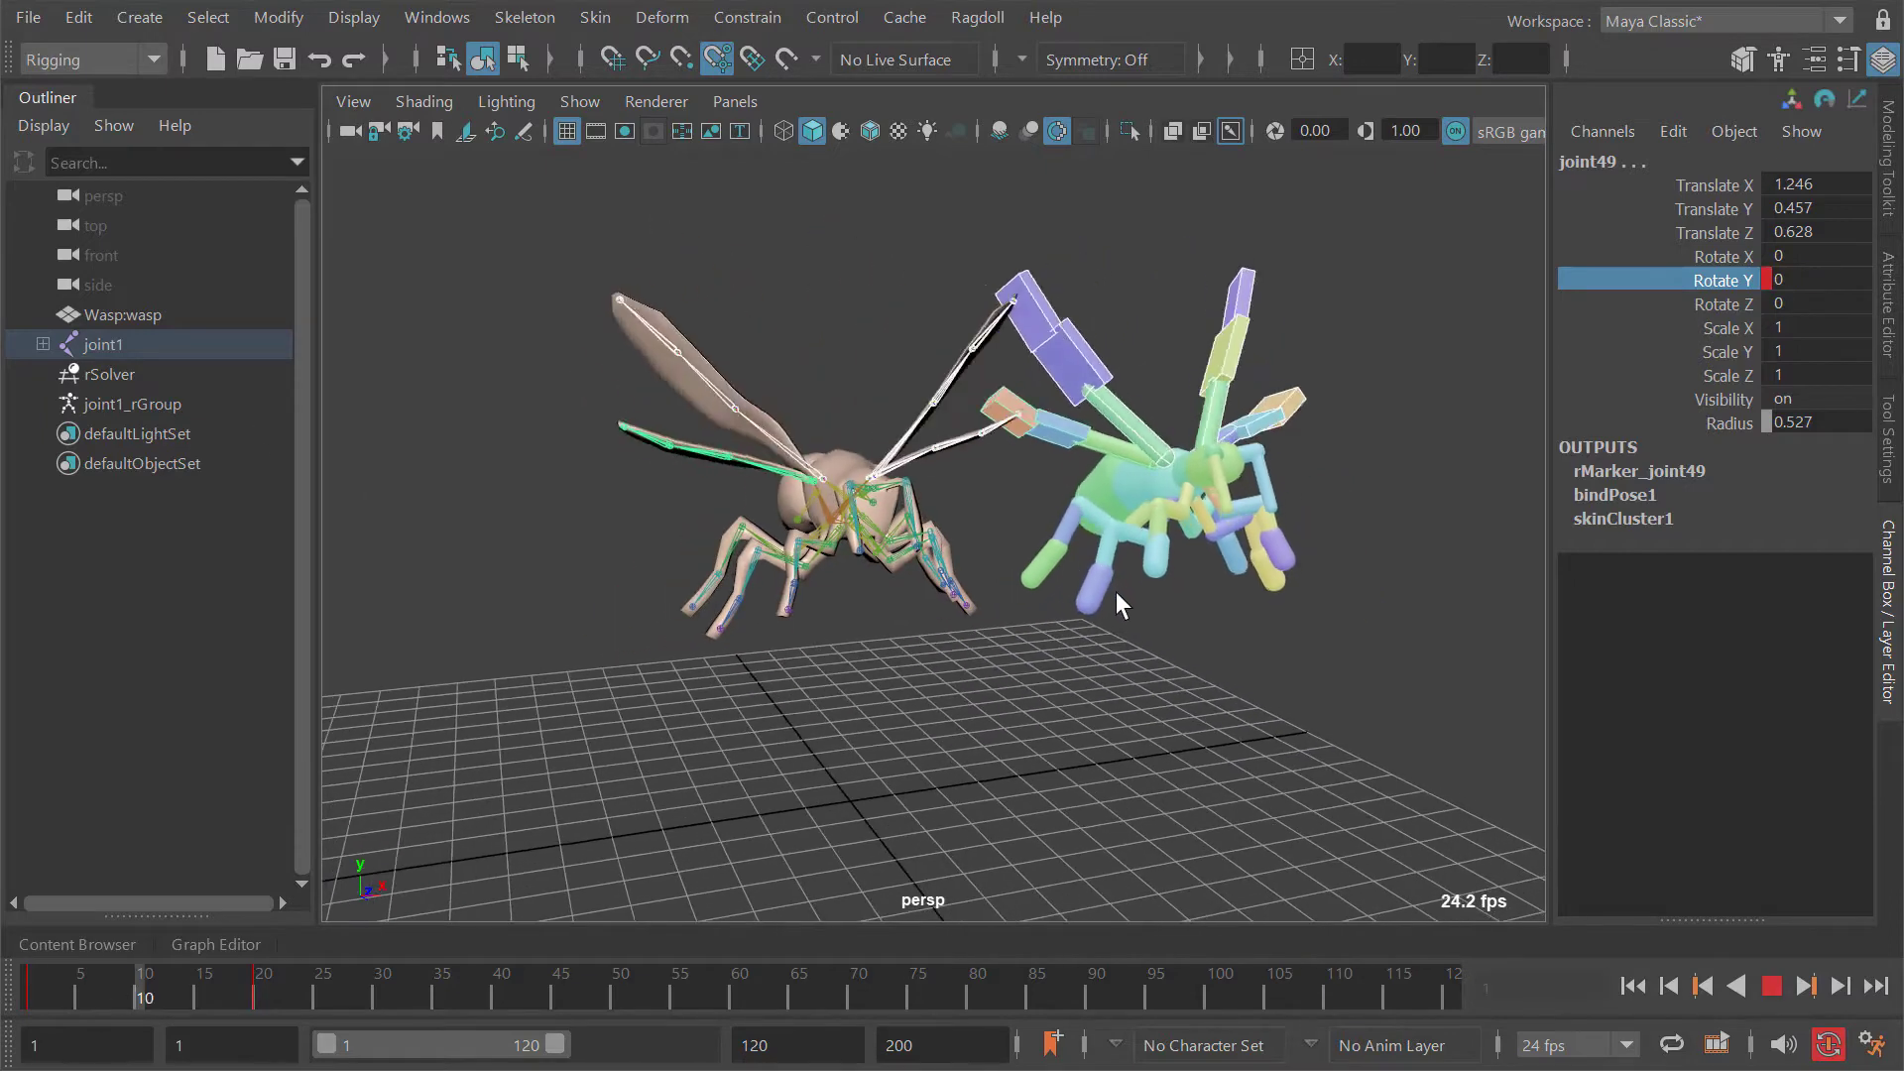
{"action": "key", "text": "alt+v"}
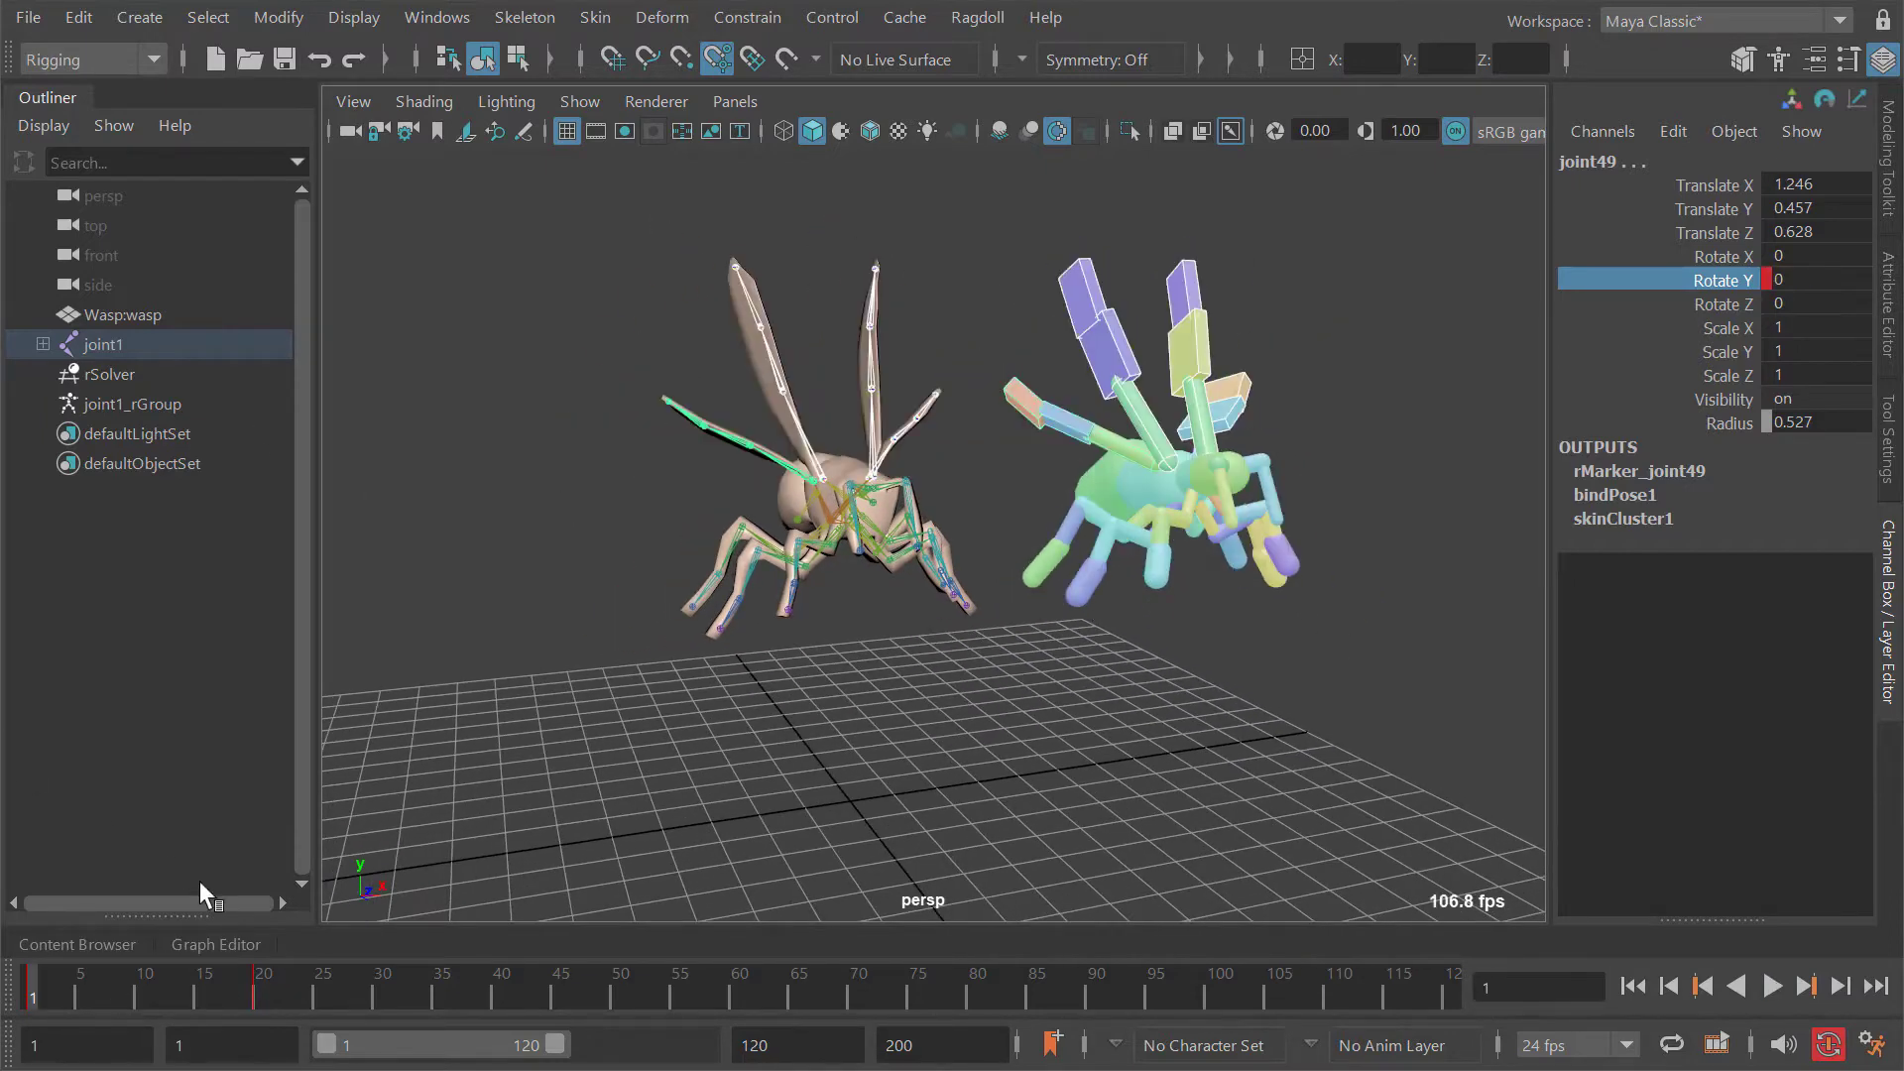
Step: In the Graph Editor, select the four wing joints' Rotate Y curves and add keys with value 0 at frame 40
{"action": "left_click", "coordinate": [214, 944]}
{"action": "key", "text": "f"}
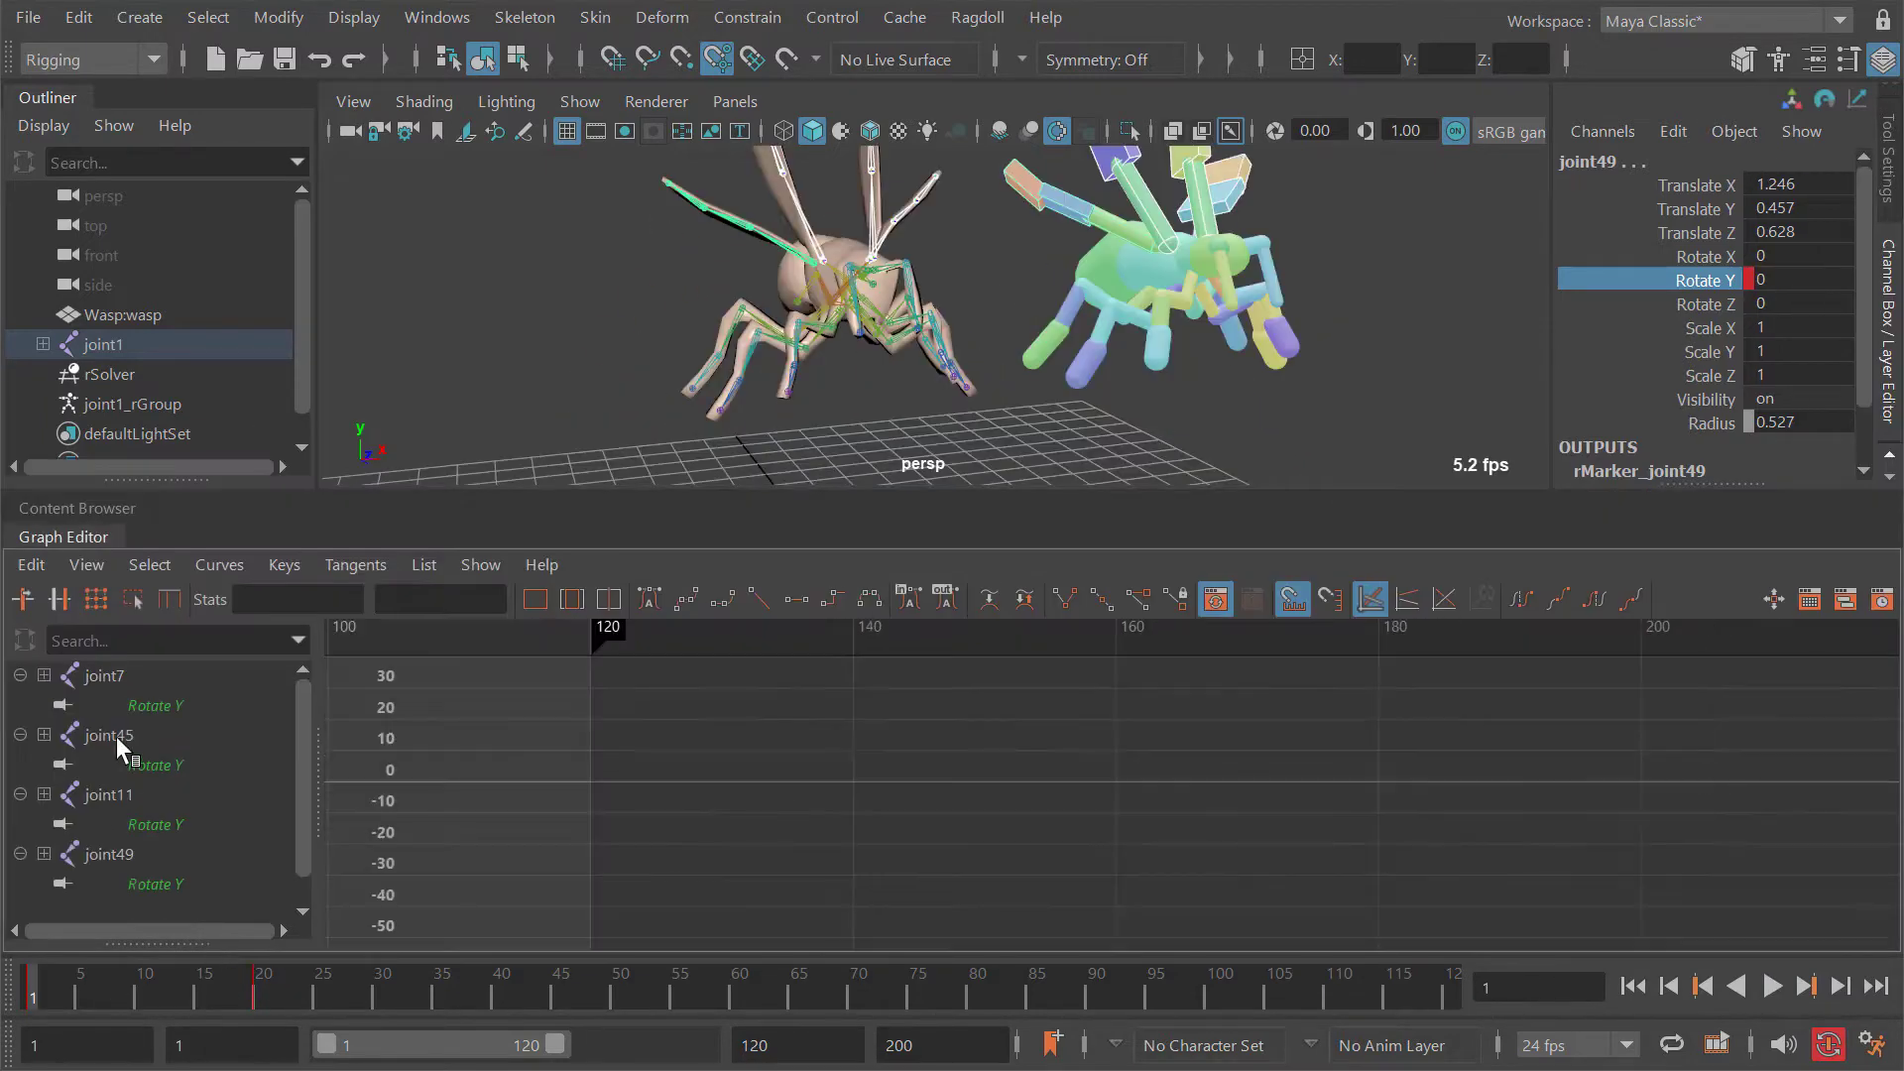
{"action": "left_click_drag", "start_coordinate": [154, 710], "coordinate": [265, 920]}
{"action": "scroll", "coordinate": [930, 847], "scroll_direction": "down", "scroll_amount": 4}
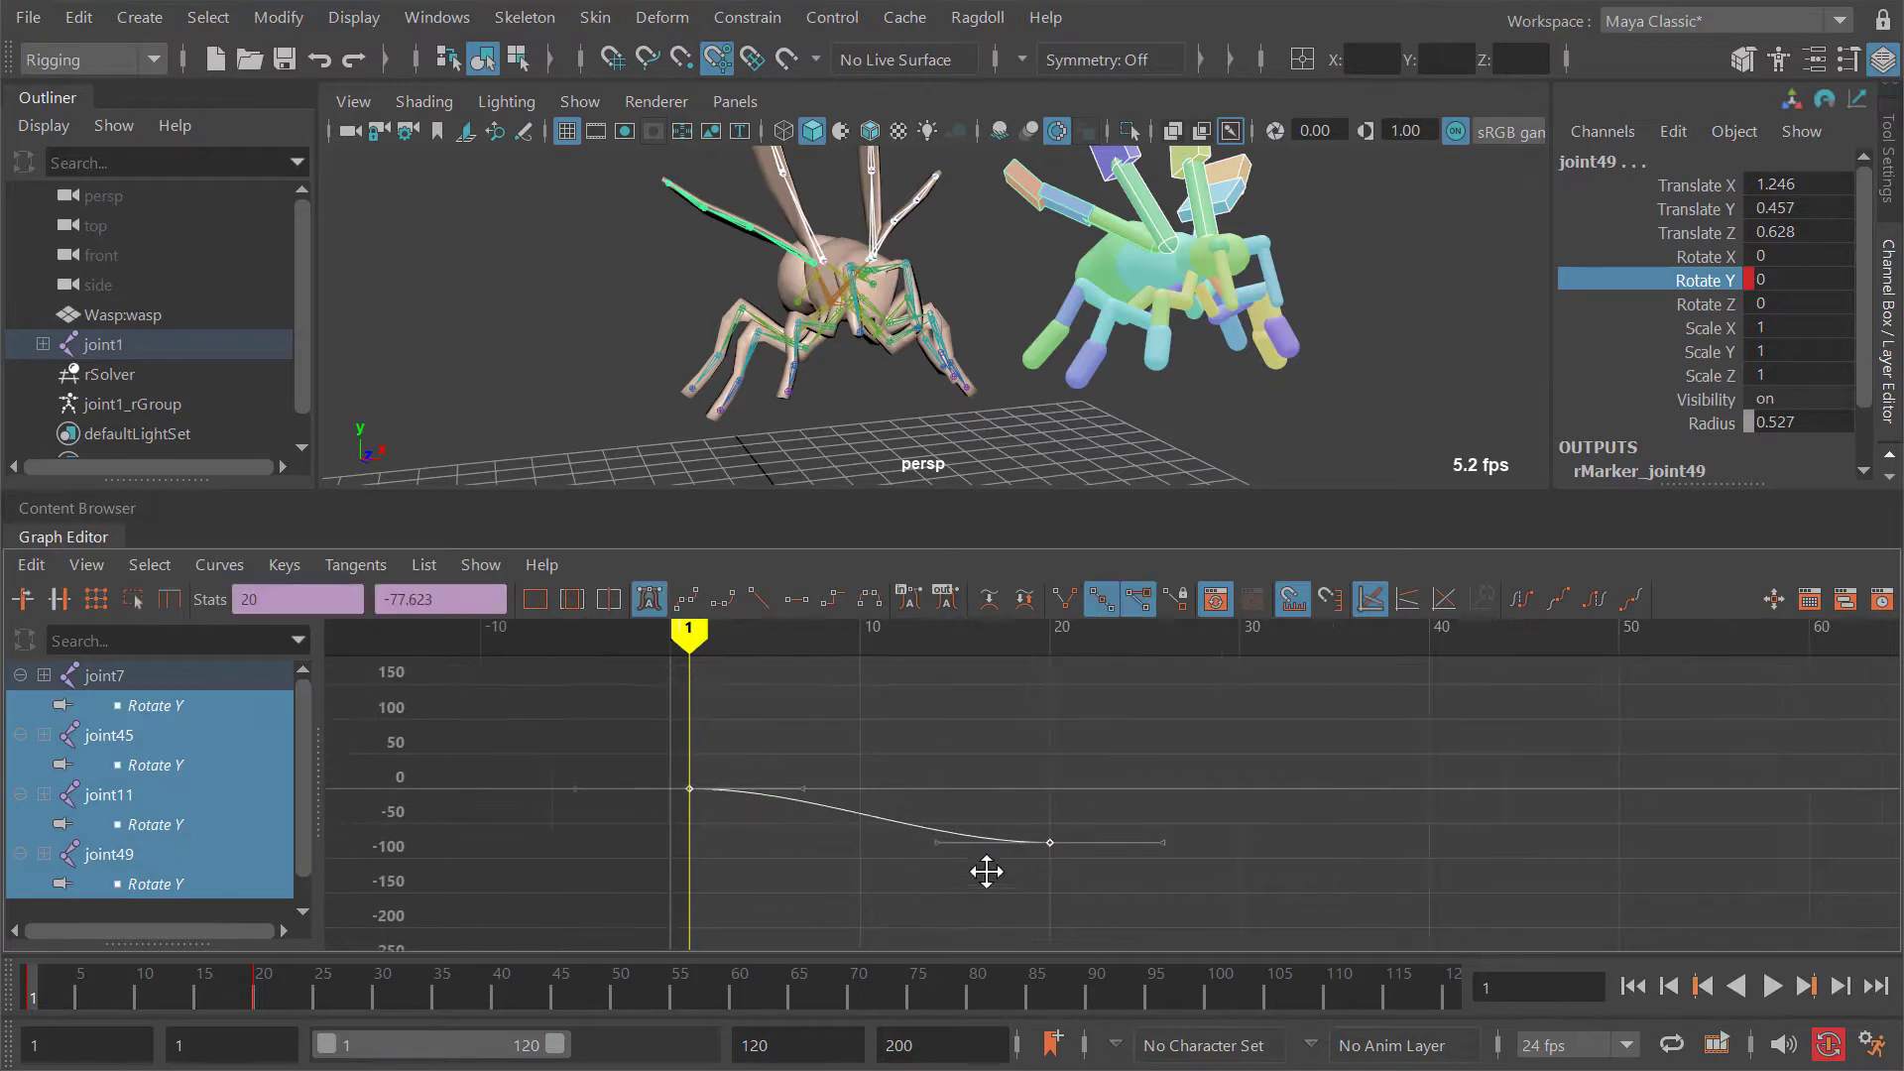
{"action": "middle_click_drag", "start_coordinate": [986, 872], "coordinate": [969, 872], "text": "alt"}
{"action": "key", "text": "i"}
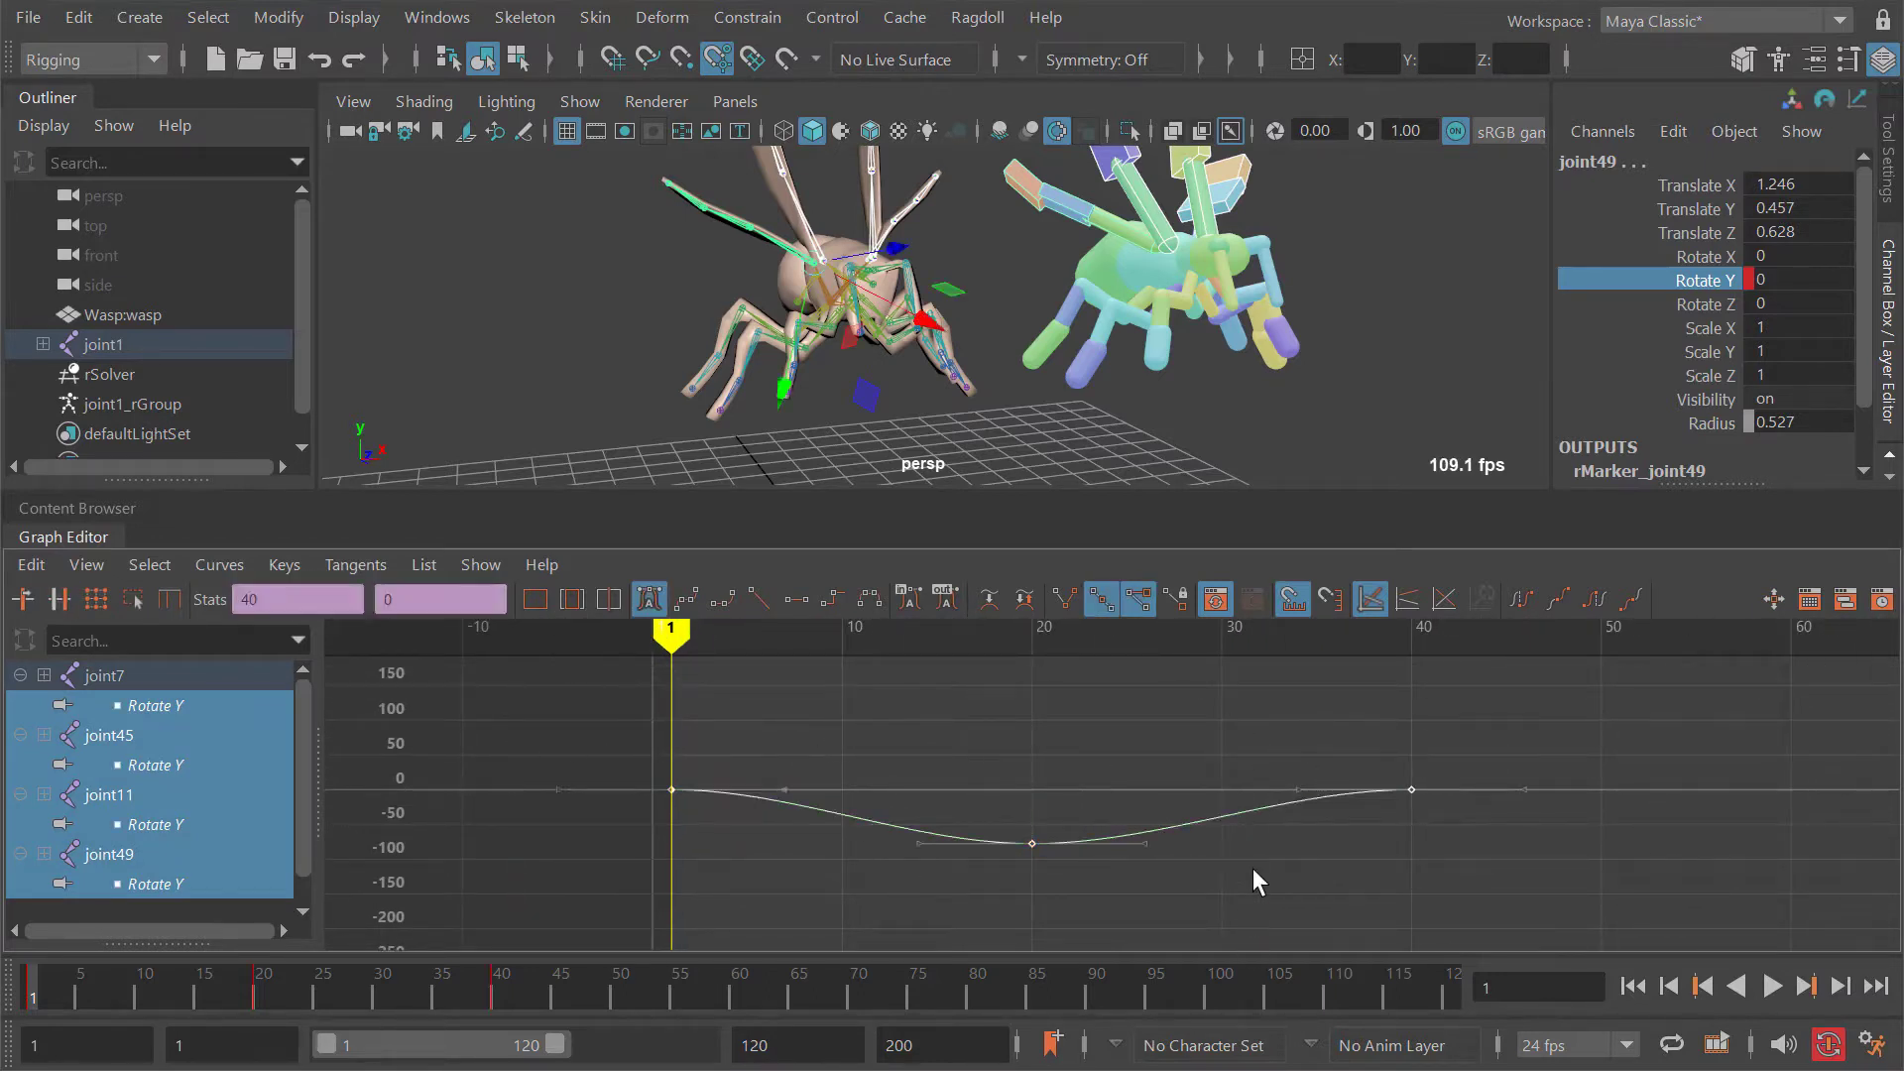
Step: Set the Post Infinity of the wing rotation curves to Cycle and display their infinity extensions
{"action": "left_click", "coordinate": [220, 564]}
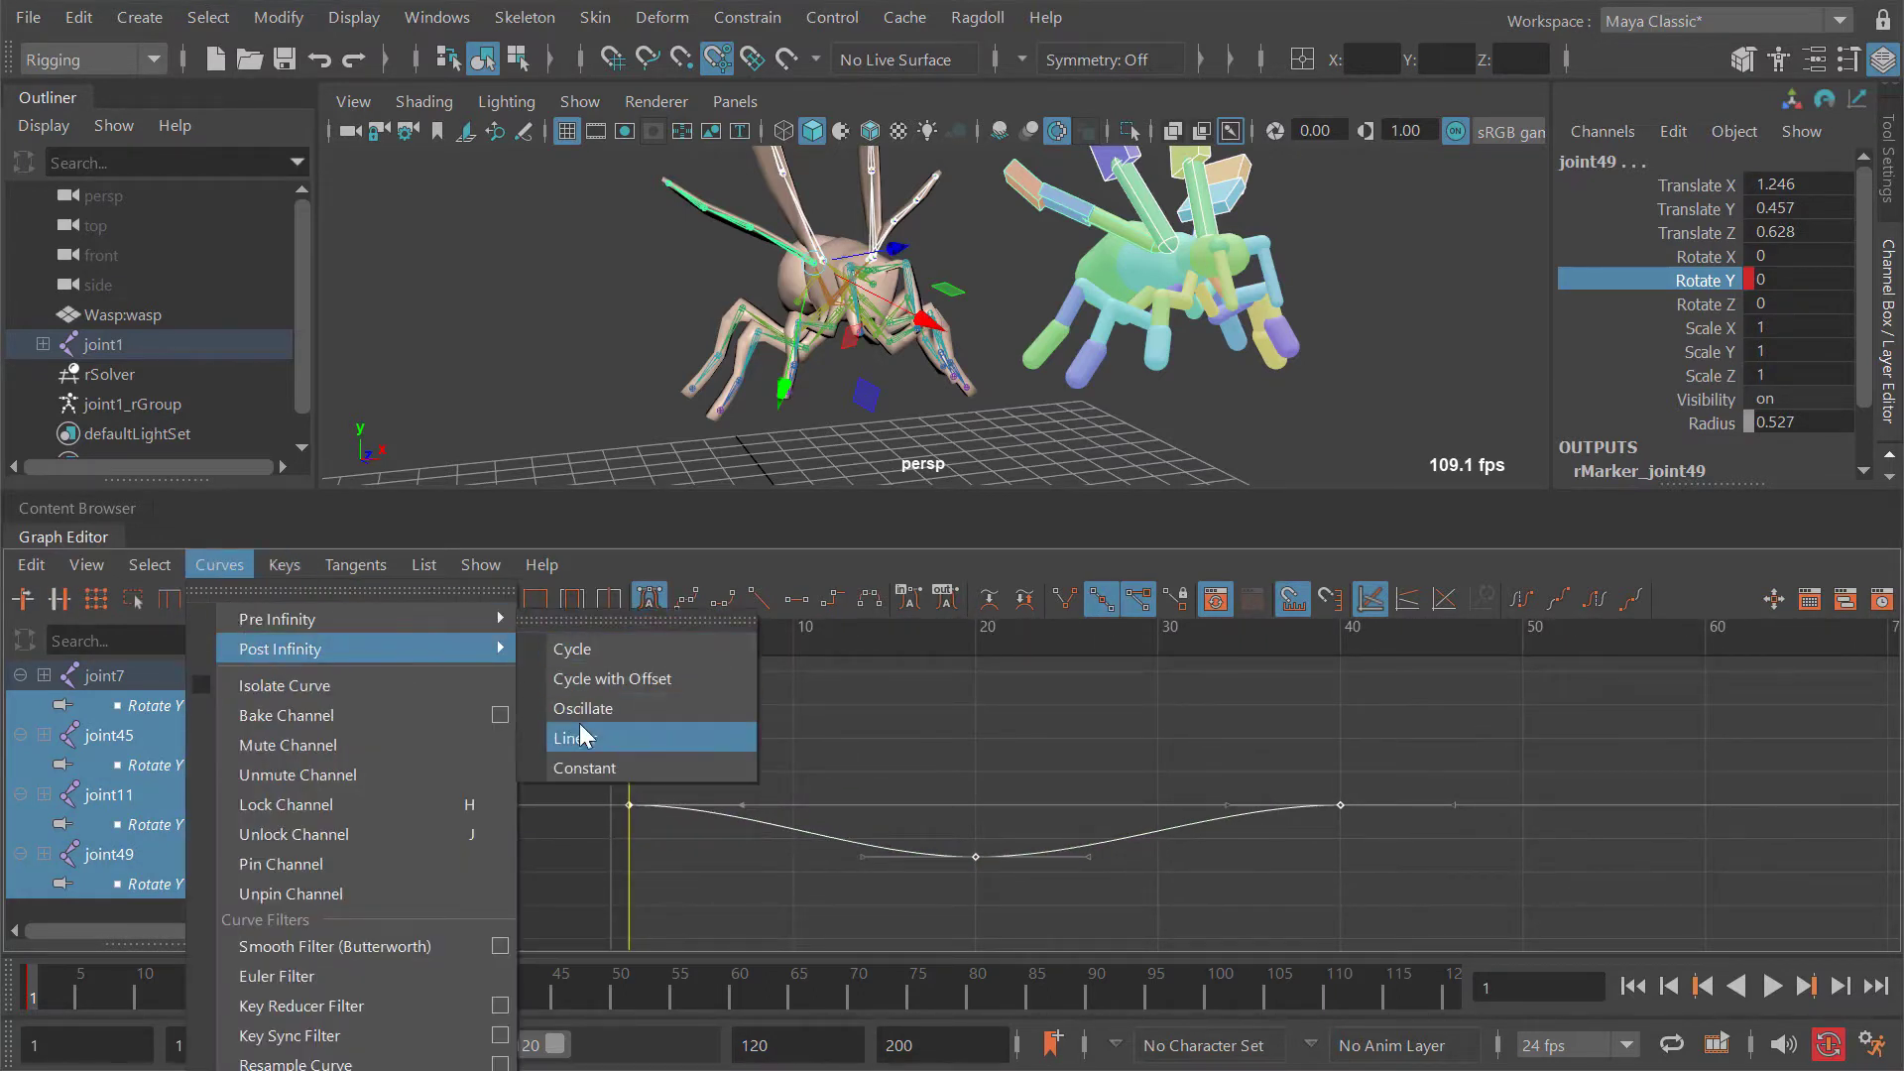
{"action": "left_click", "coordinate": [573, 649]}
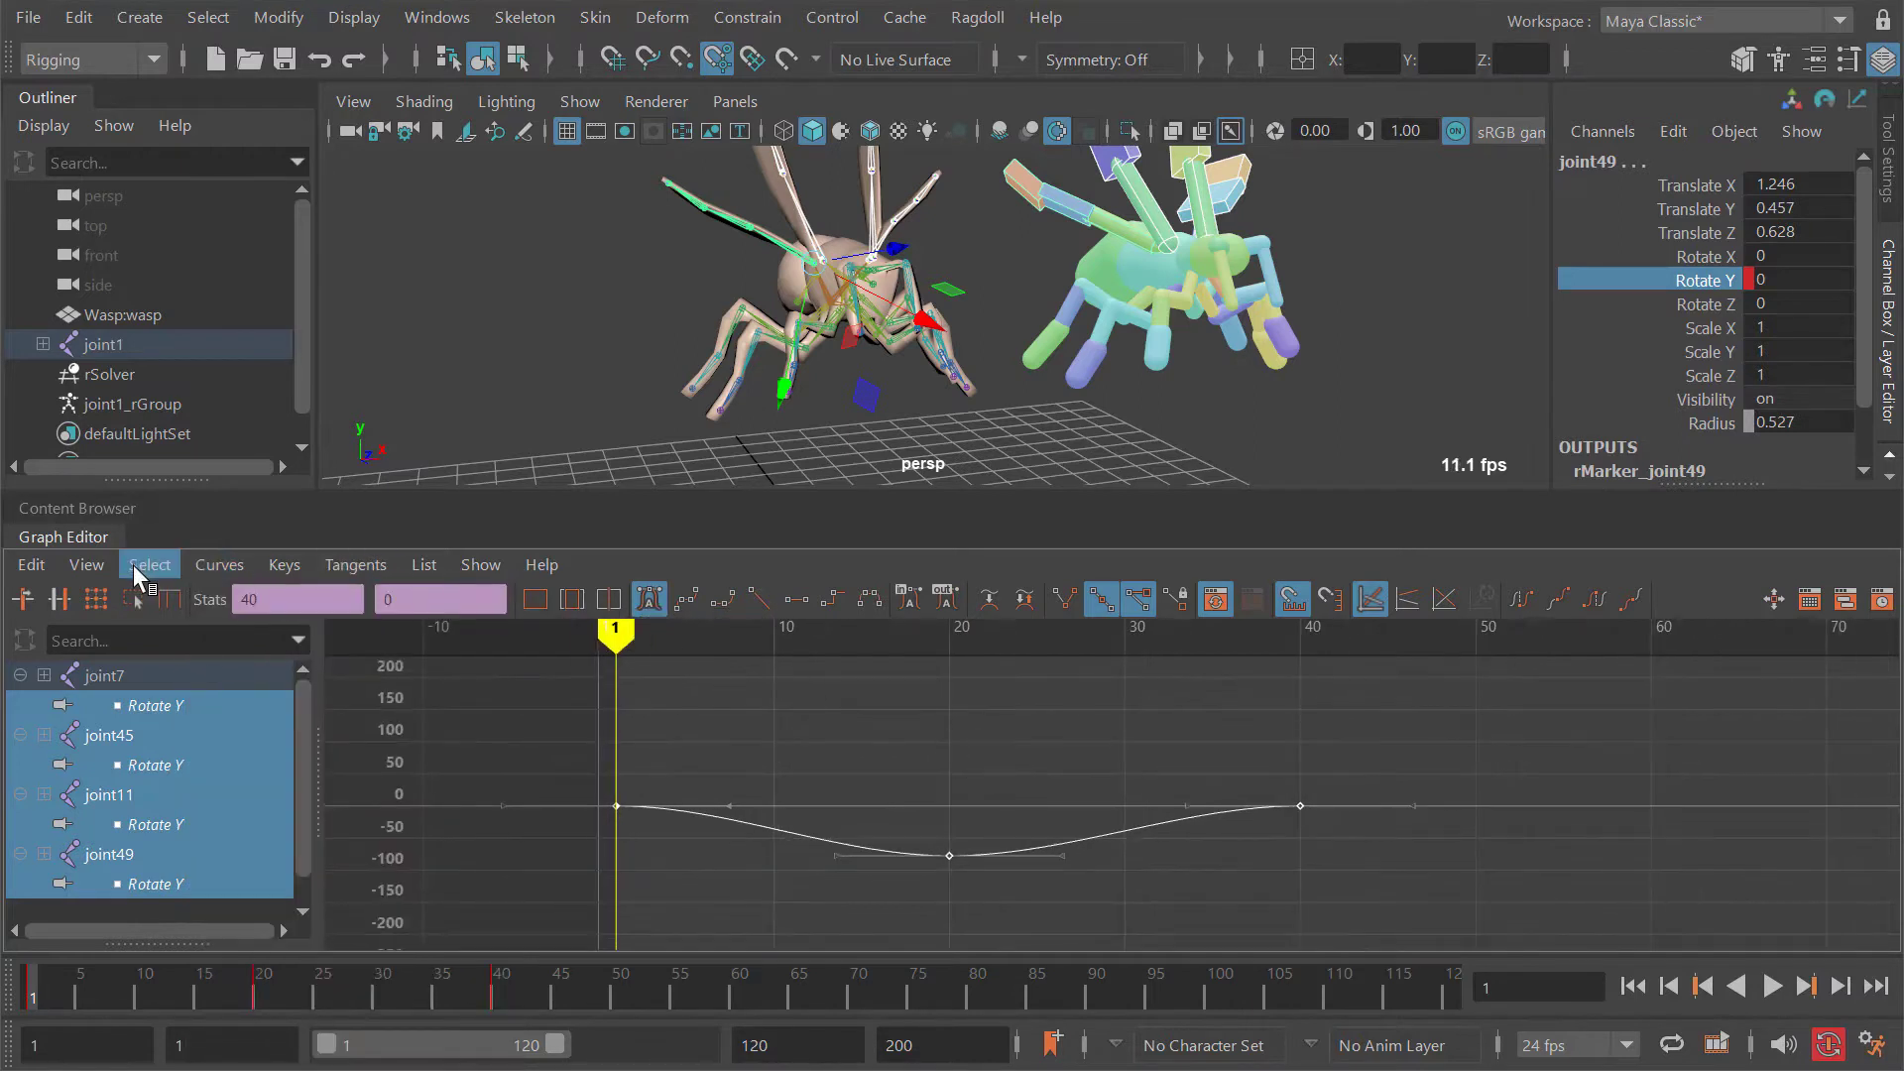
{"action": "left_click", "coordinate": [133, 563]}
{"action": "left_click", "coordinate": [174, 1060]}
{"action": "right_click_drag", "start_coordinate": [1208, 828], "coordinate": [1156, 833], "text": "alt+shift"}
{"action": "middle_click_drag", "start_coordinate": [1135, 819], "coordinate": [1047, 808], "text": "alt"}
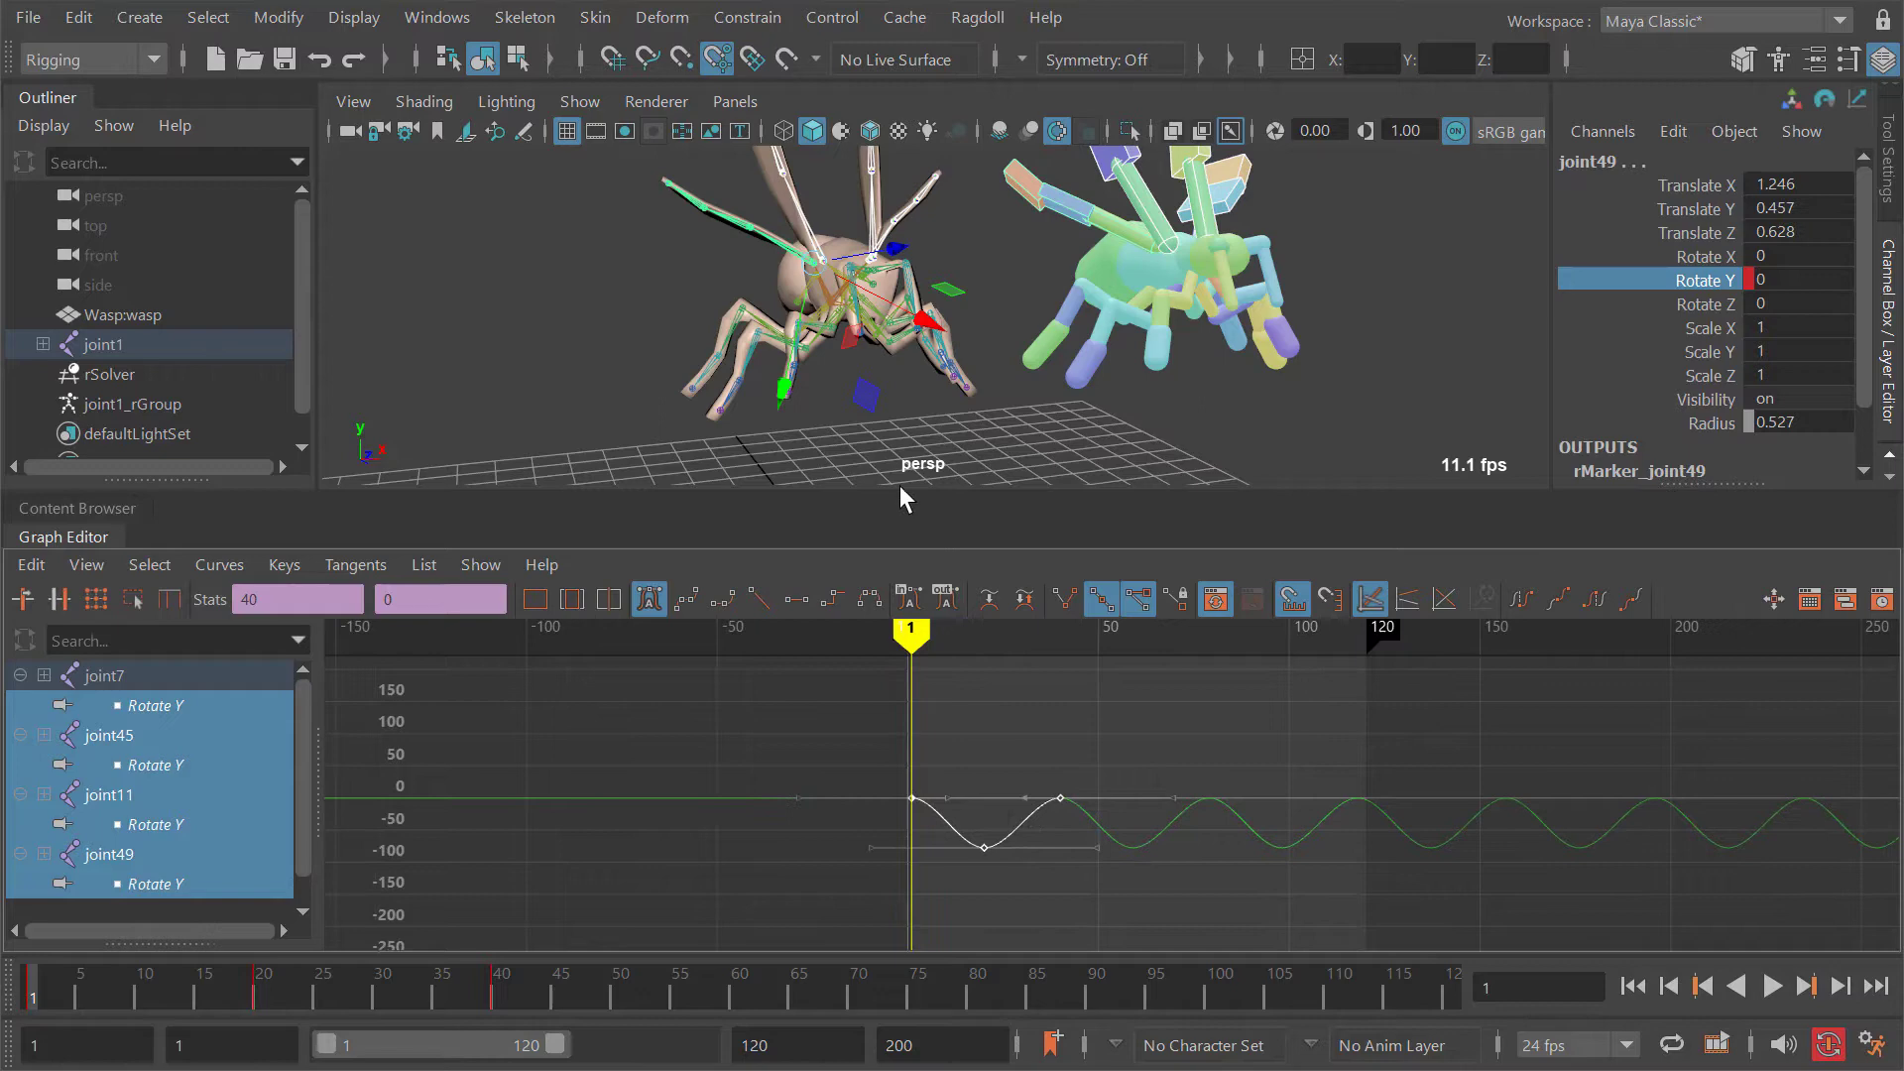
Step: Remove the Content Browser and resize the Graph Editor so both the curves and the viewport can be seen
{"action": "left_click_drag", "start_coordinate": [905, 507], "coordinate": [906, 623]}
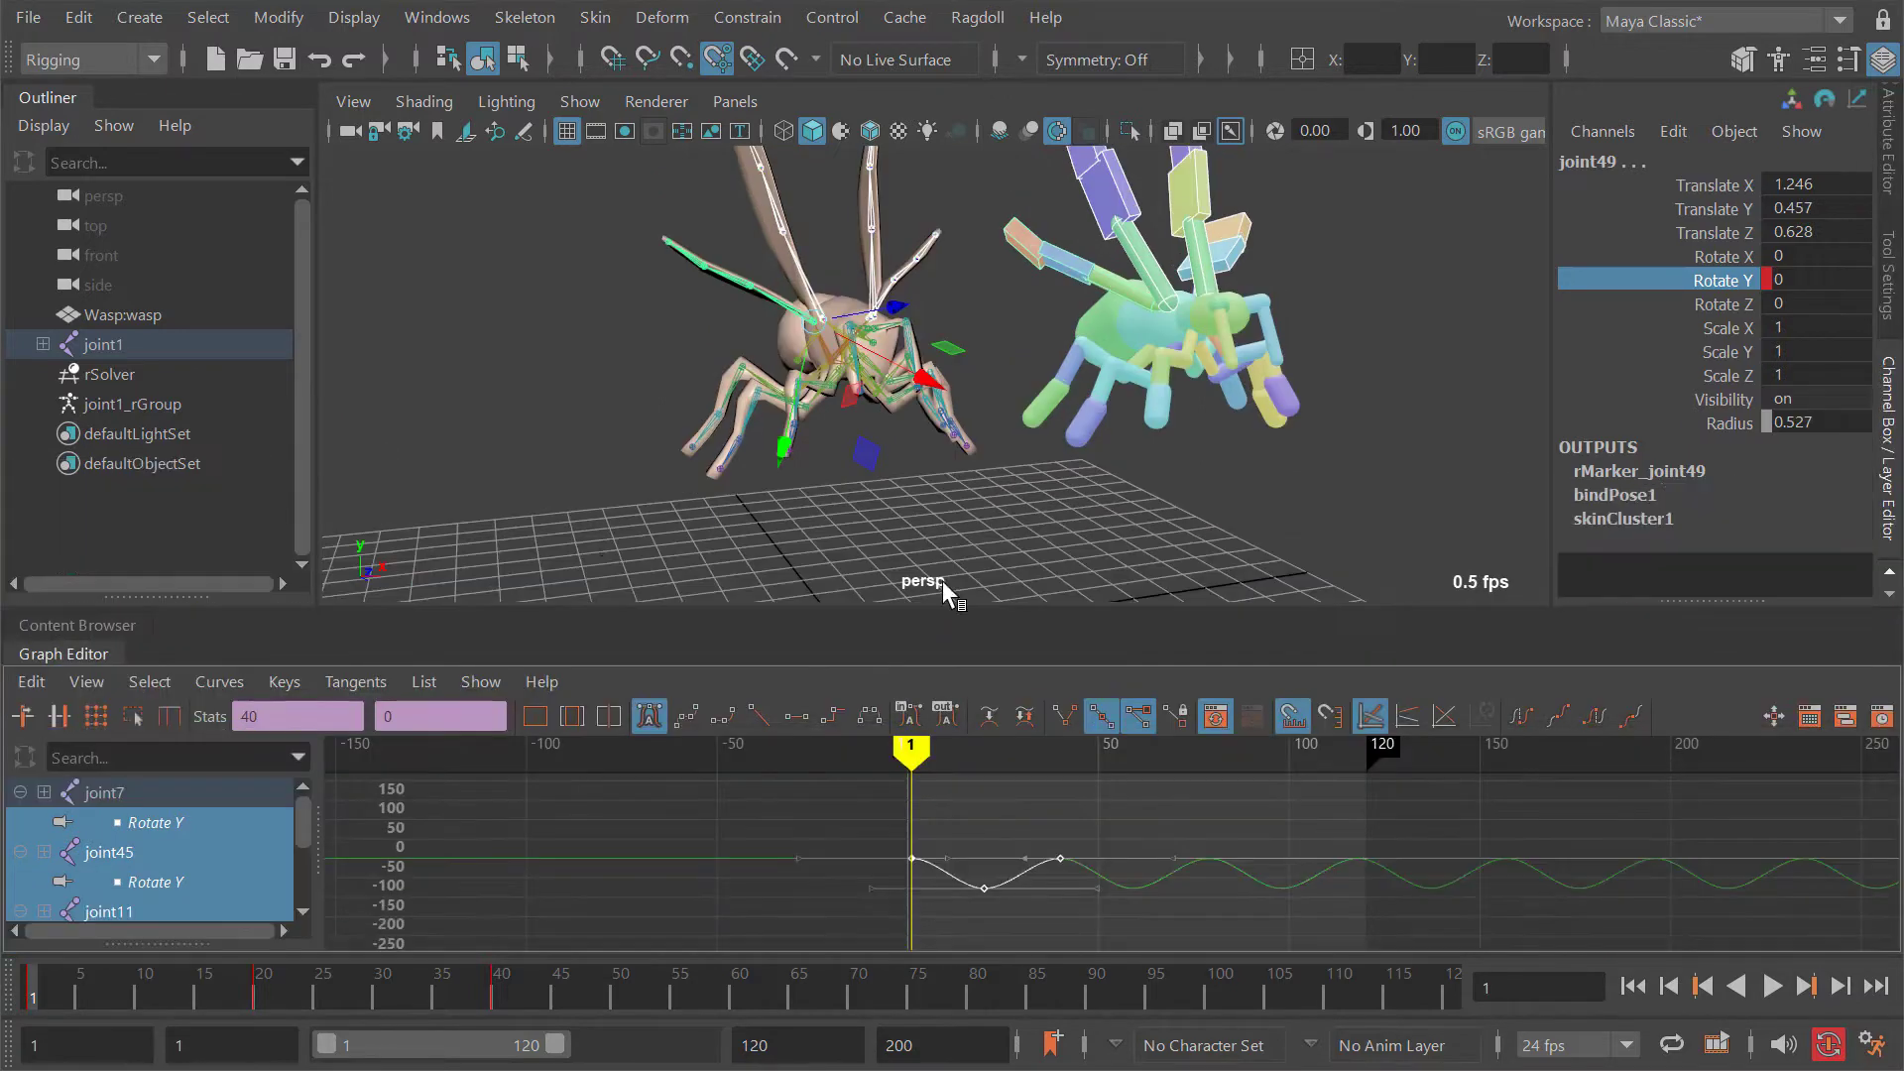
{"action": "left_click", "coordinate": [105, 624]}
{"action": "right_click", "coordinate": [110, 454]}
{"action": "left_click", "coordinate": [174, 575]}
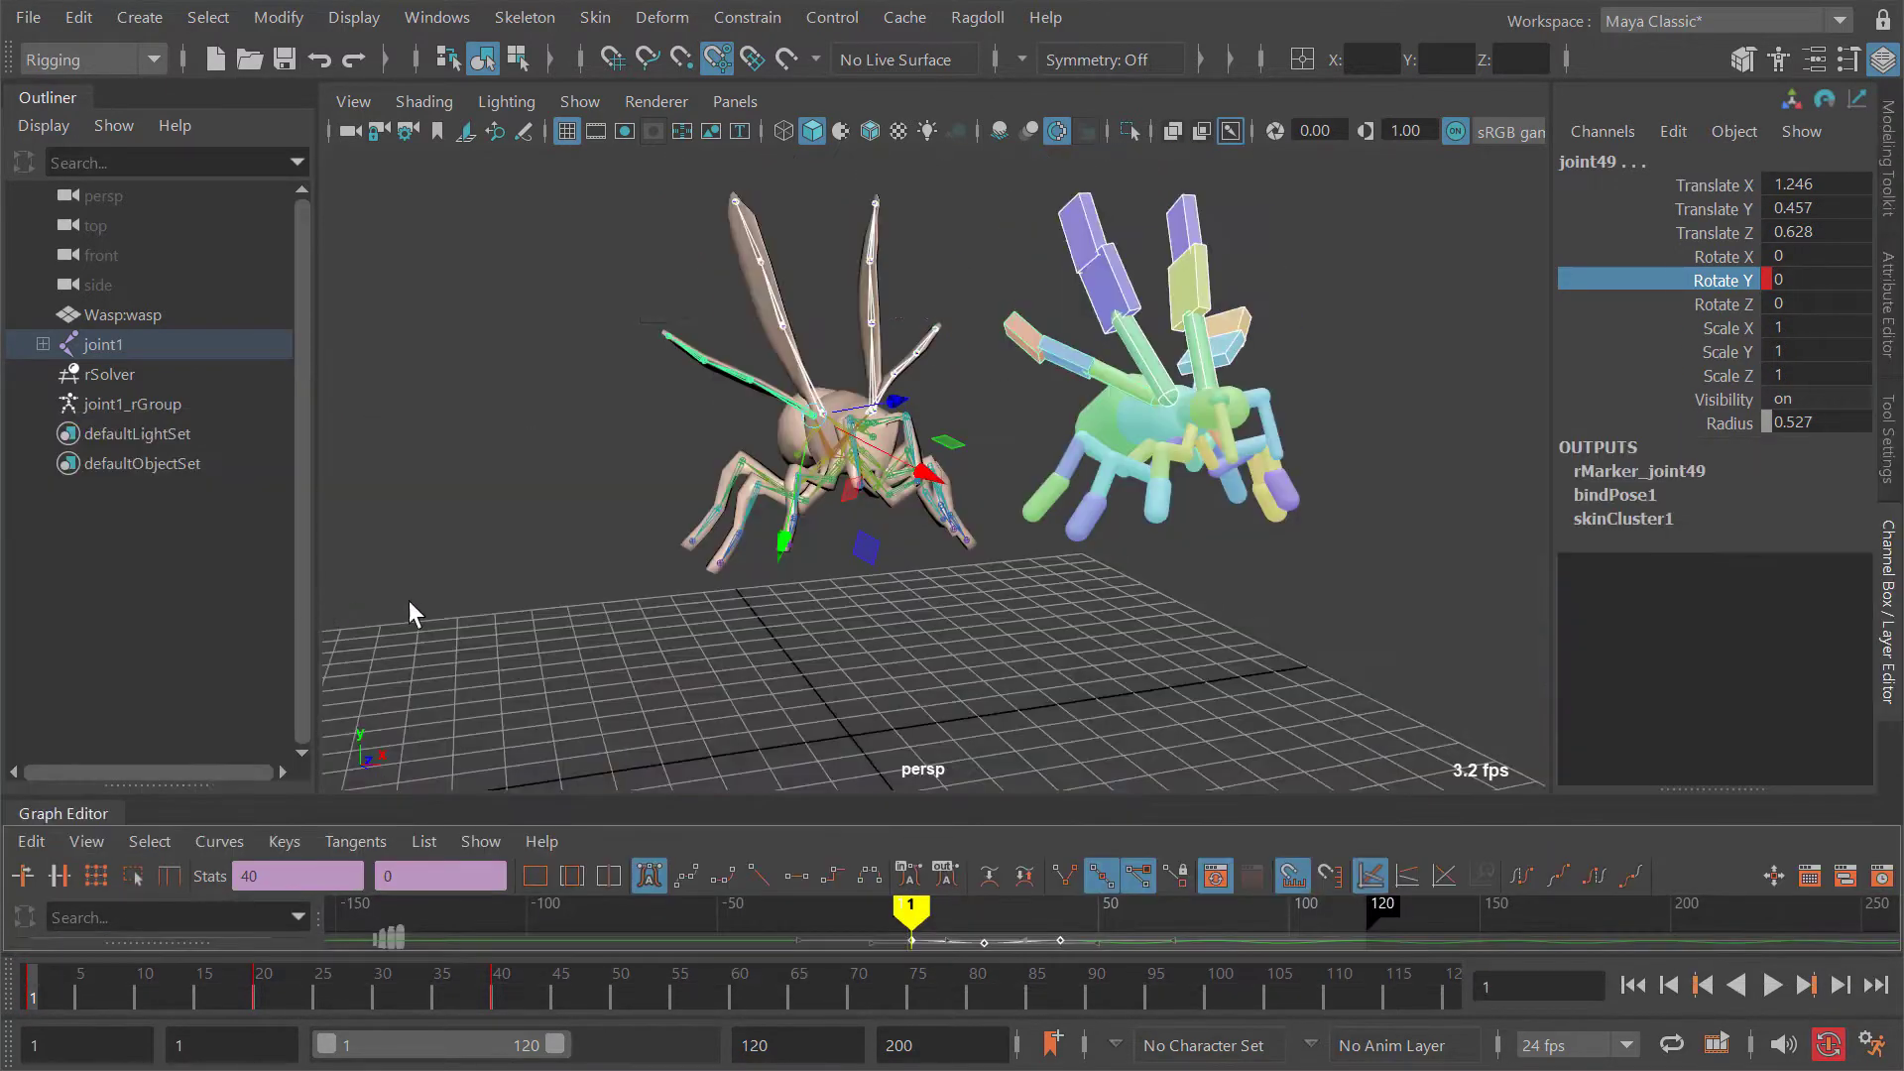
{"action": "left_click_drag", "start_coordinate": [729, 790], "coordinate": [729, 612]}
Step: Play the cycling wing flaps and watch how the simulated markers follow them
{"action": "middle_click_drag", "start_coordinate": [1115, 451], "coordinate": [1050, 506], "text": "alt"}
{"action": "scroll", "coordinate": [1050, 505], "scroll_direction": "down", "scroll_amount": 1}
{"action": "key", "text": "alt+v"}
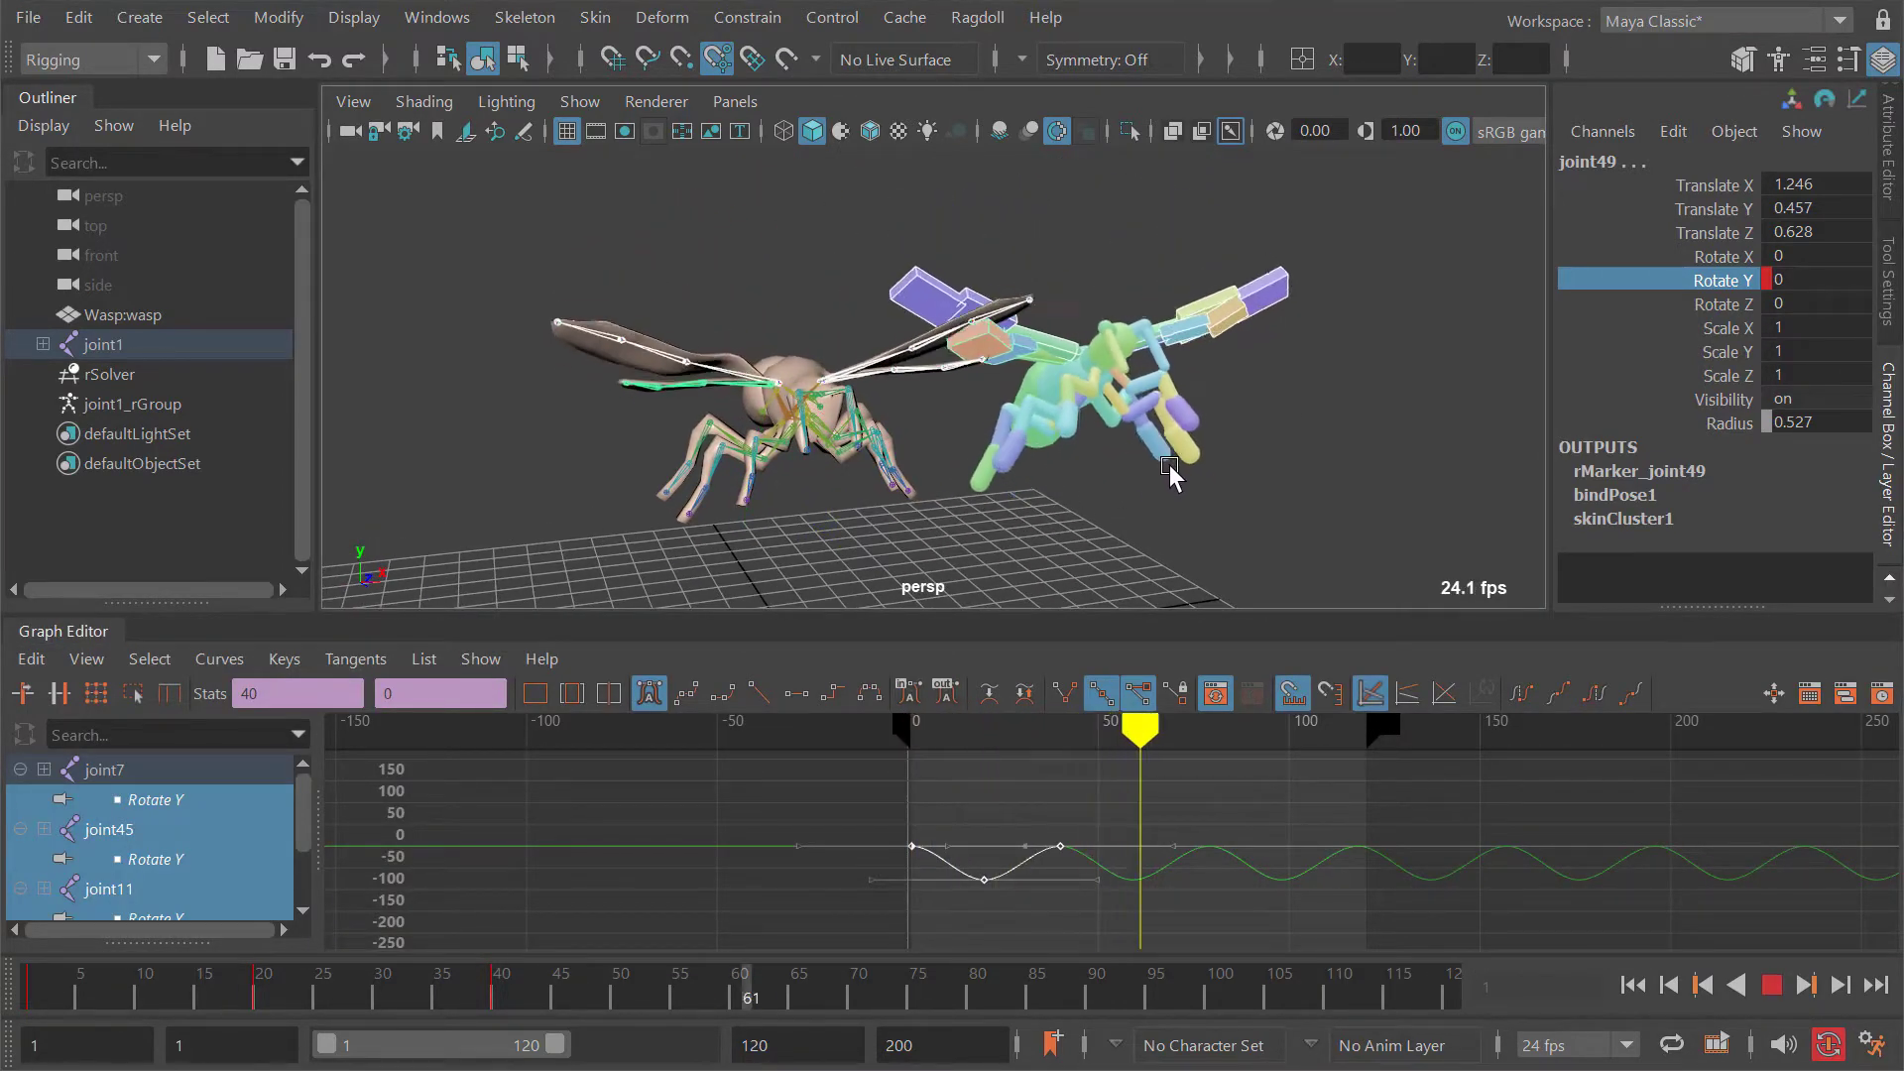
{"action": "left_click_drag", "start_coordinate": [1174, 472], "coordinate": [1118, 482], "text": "alt"}
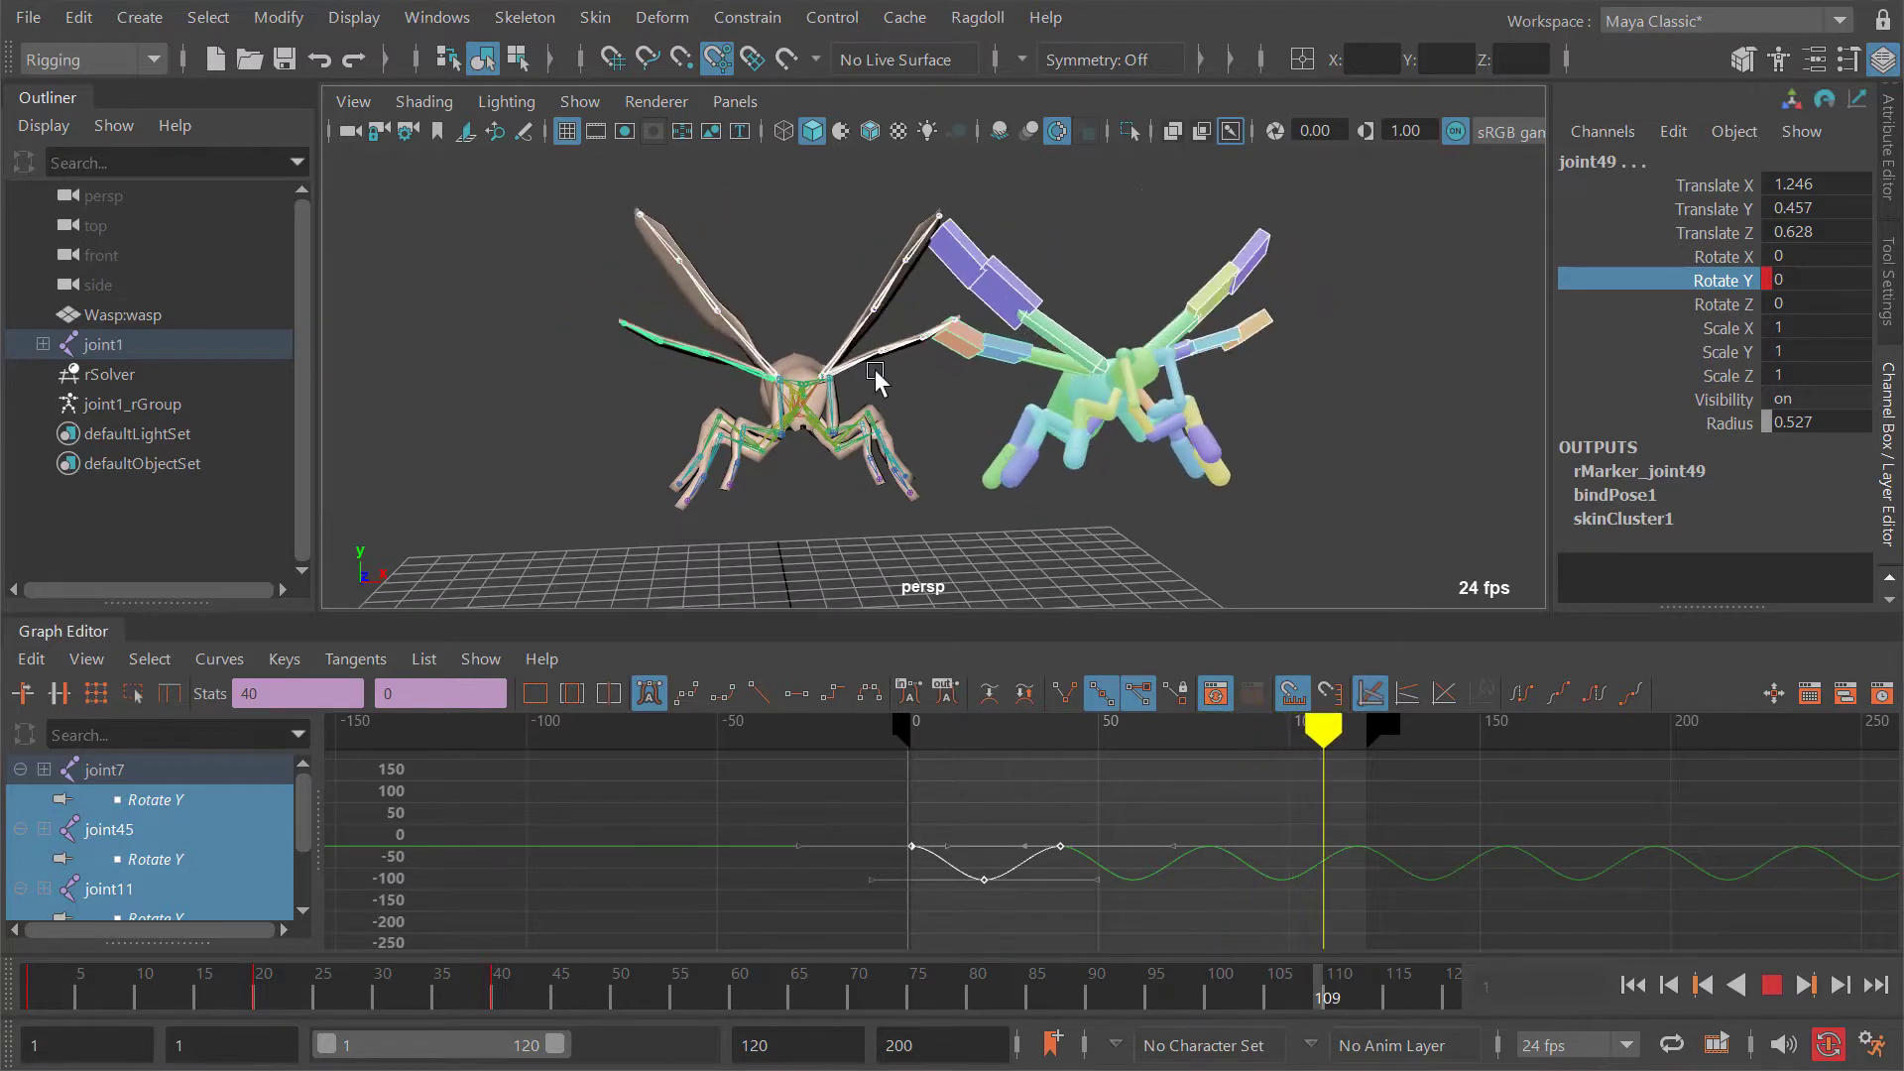
{"action": "key", "text": "alt+v"}
{"action": "key", "text": "alt+v"}
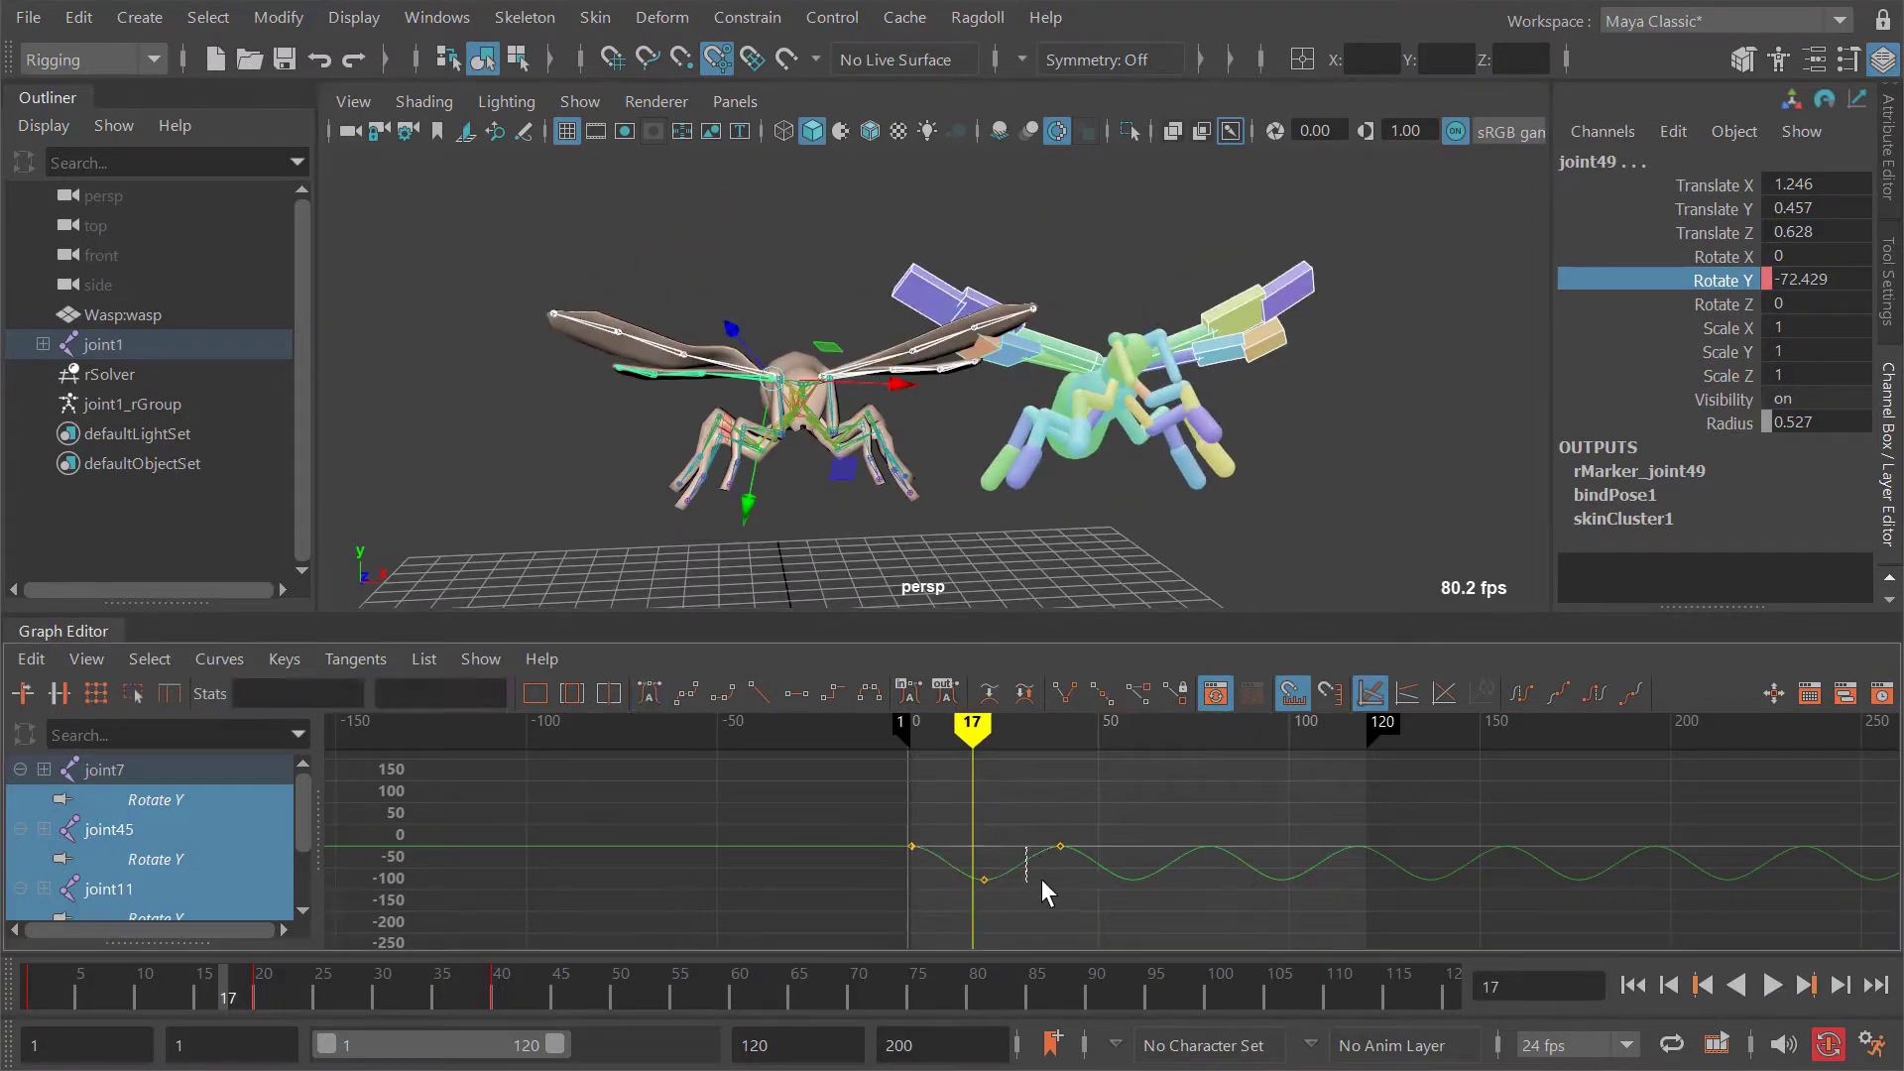
Step: Shorten the wing flap cycle by moving its end keys to about frame 28, and replay the simulation
{"action": "middle_click_drag", "start_coordinate": [970, 818], "coordinate": [968, 825], "text": "shift"}
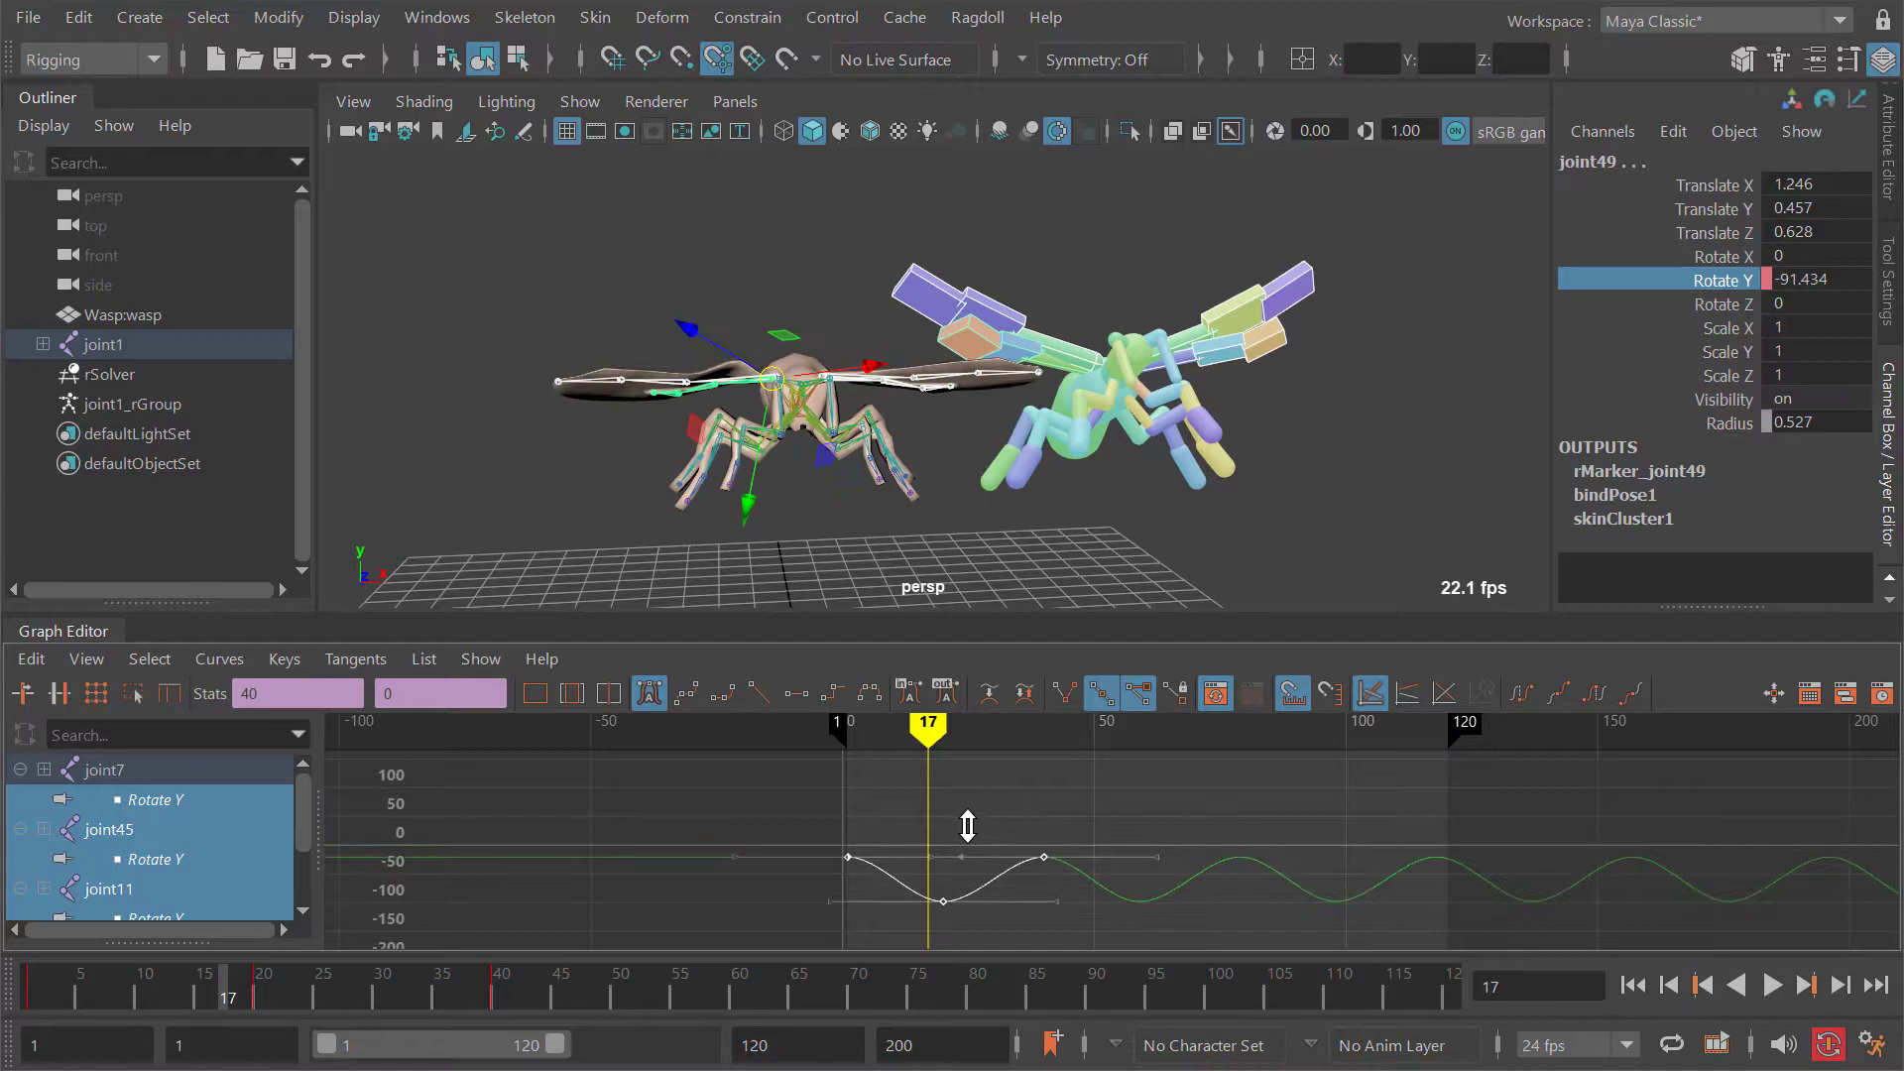
{"action": "key", "text": "alt+v"}
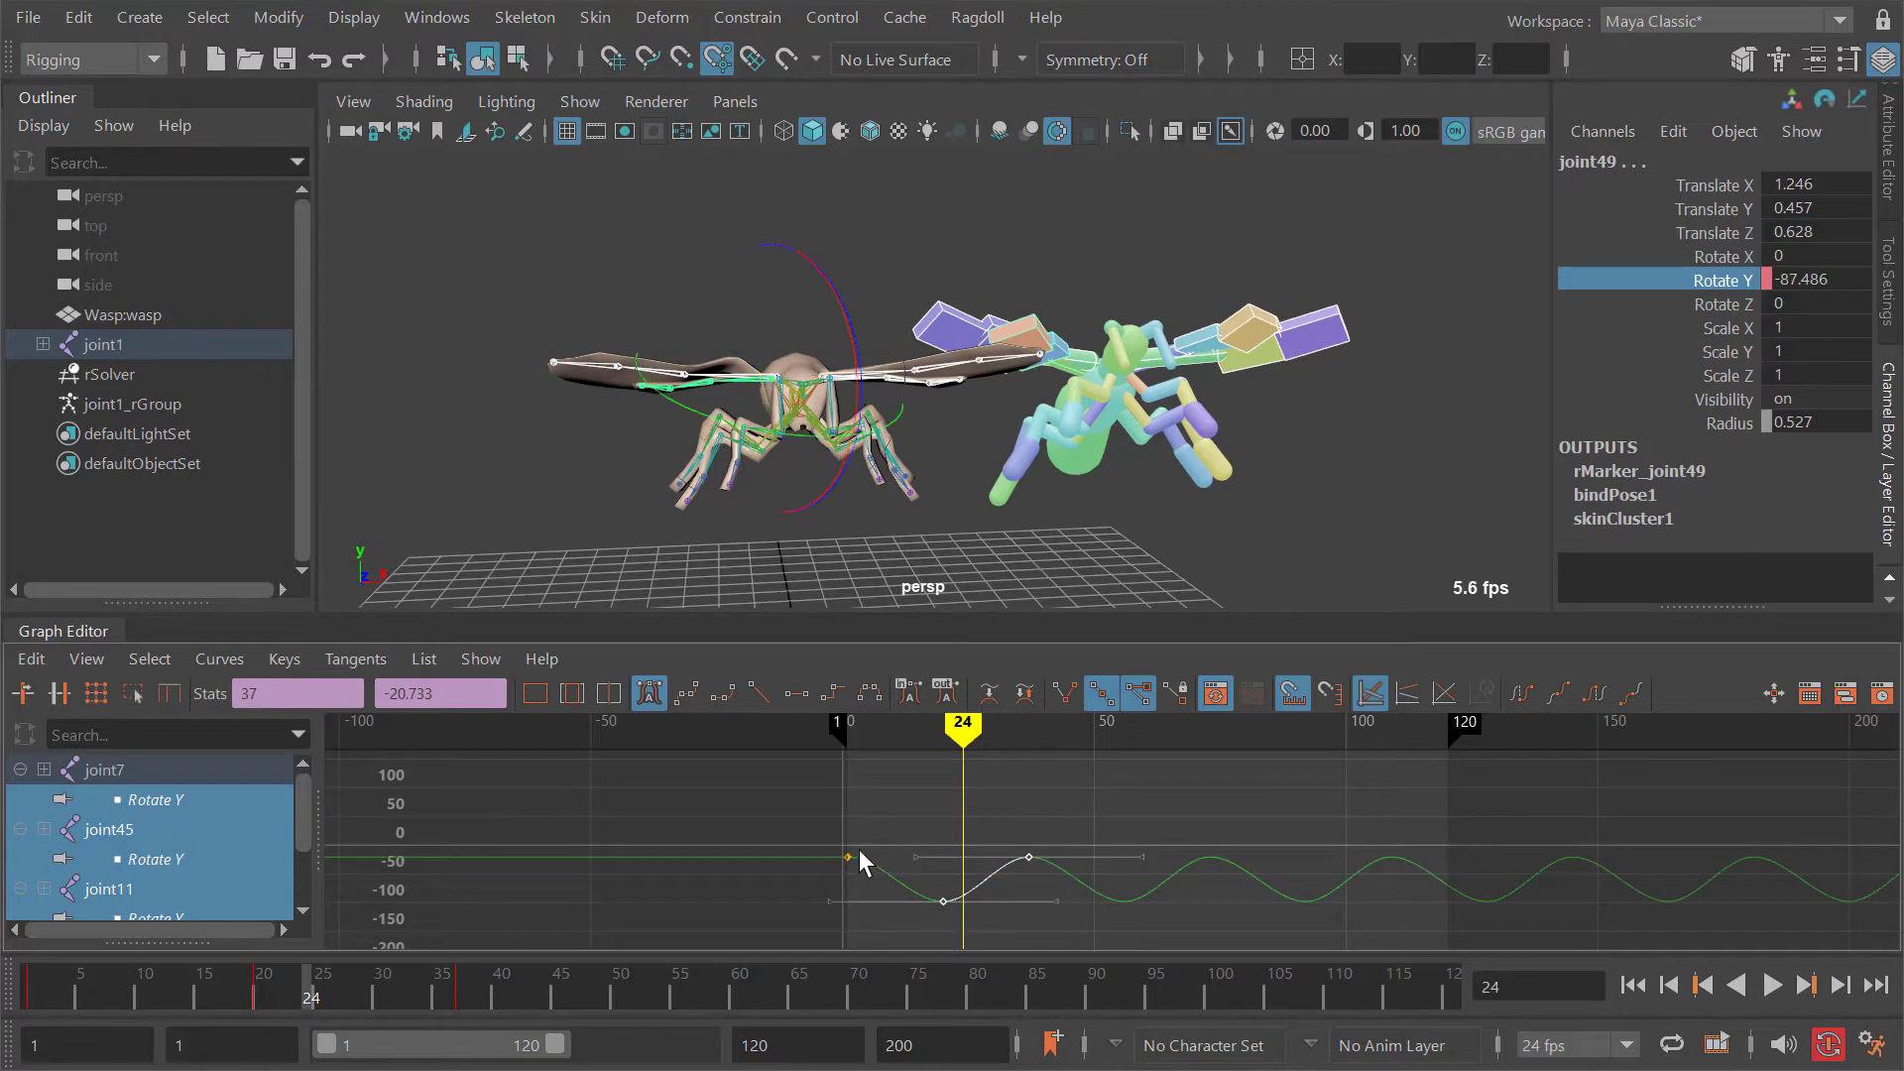
{"action": "middle_click_drag", "start_coordinate": [858, 858], "coordinate": [848, 853], "text": "shift"}
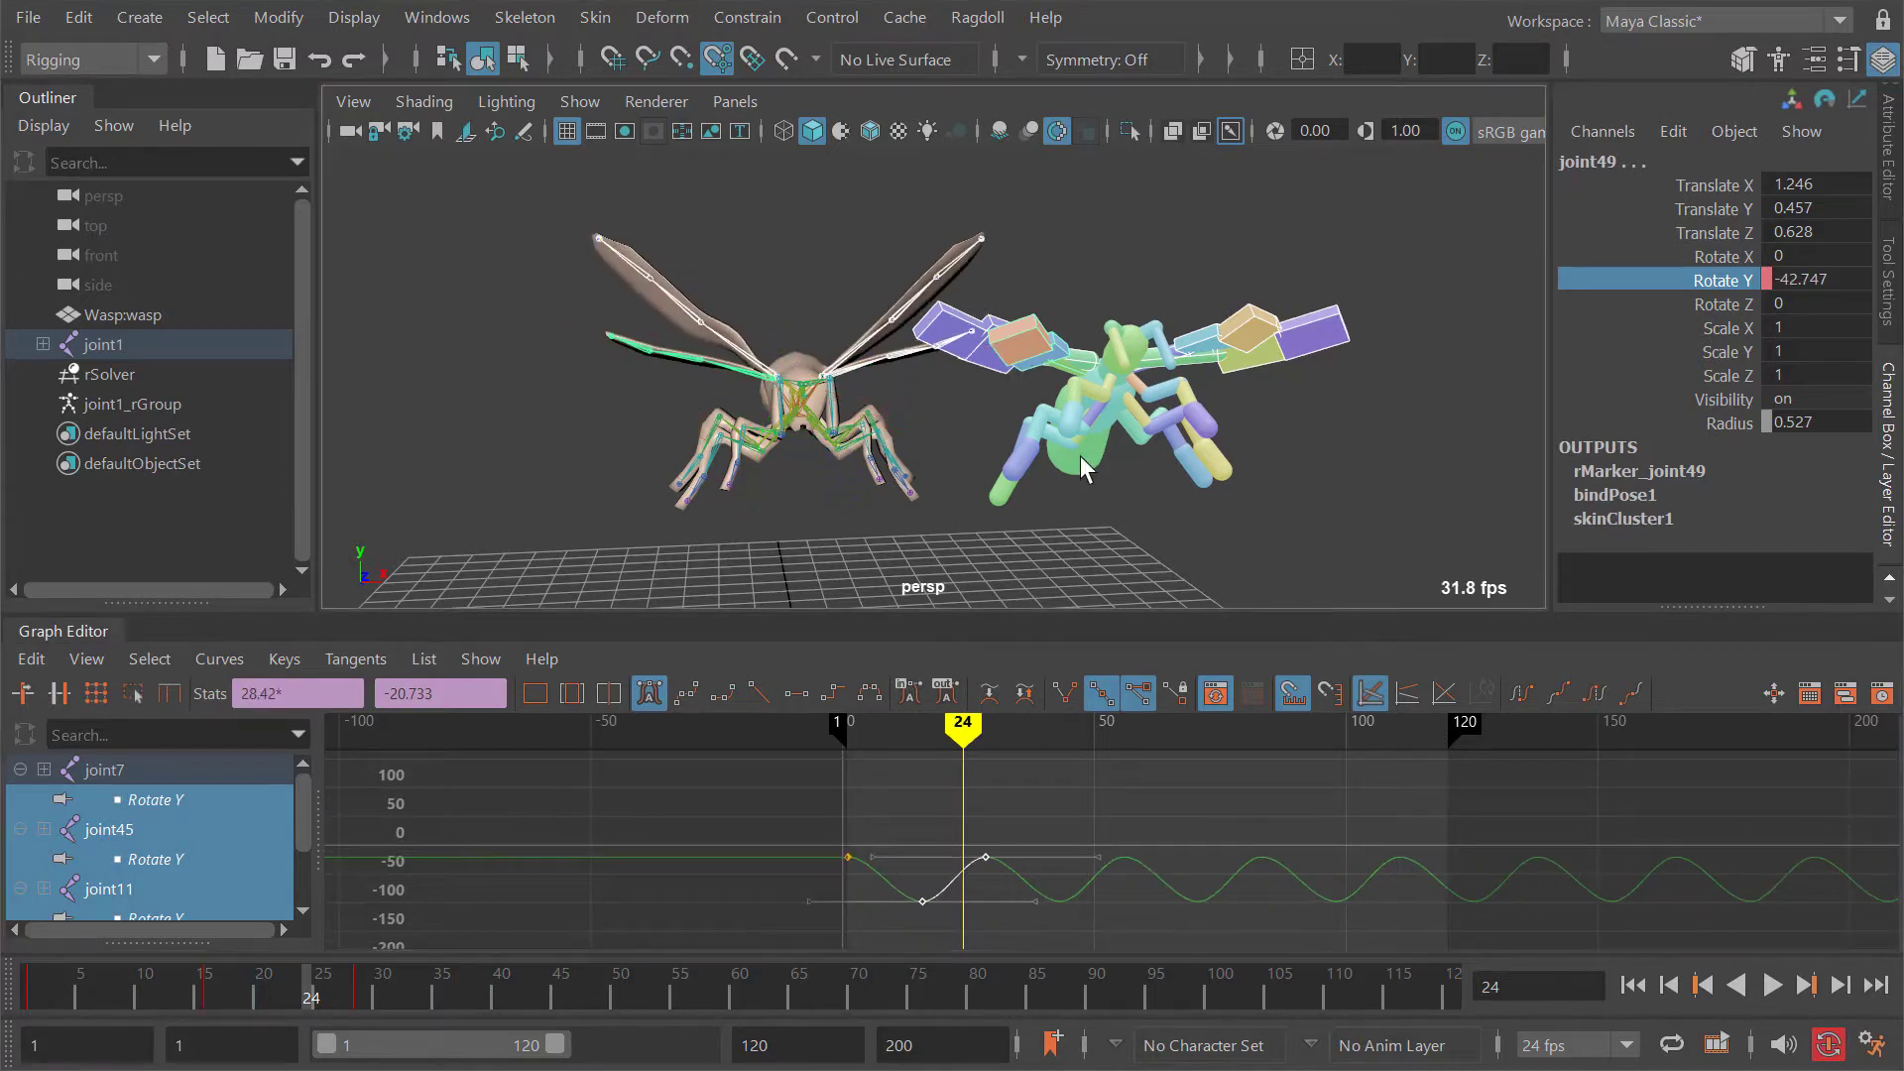
{"action": "key", "text": "alt+v"}
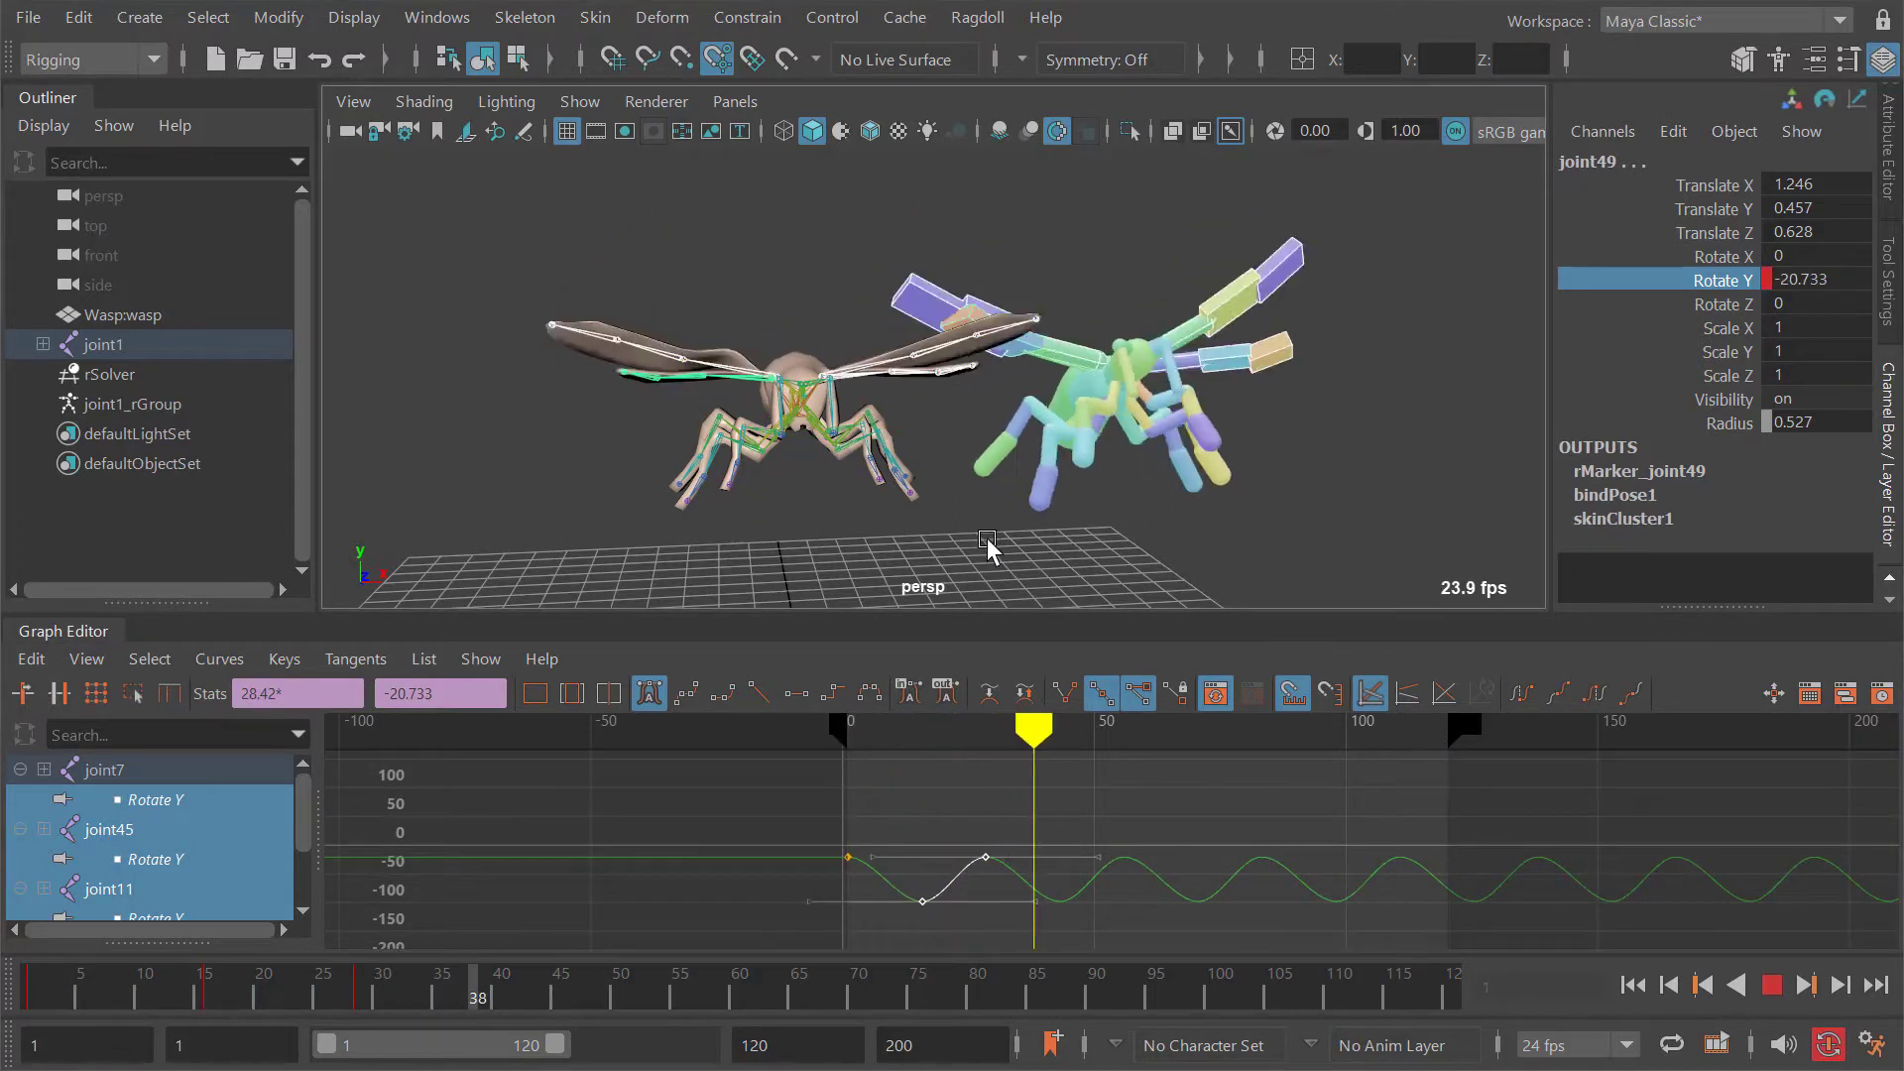
Step: Key the wing joints' rotation at the first key and go to the mid-flap key
{"action": "left_click_drag", "start_coordinate": [996, 547], "coordinate": [1001, 375], "text": "alt"}
{"action": "key", "text": "alt+v"}
{"action": "key", "text": "period"}
{"action": "key", "text": "comma"}
{"action": "key", "text": "shift+e"}
{"action": "key", "text": "period"}
Step: Rotate the front and rear wing joints into the downstroke pose at the mid-flap key, about frame 16
{"action": "left_click_drag", "start_coordinate": [1002, 375], "coordinate": [973, 390], "text": "alt"}
{"action": "left_click", "coordinate": [937, 427]}
{"action": "left_click_drag", "start_coordinate": [913, 466], "coordinate": [935, 476]}
{"action": "left_click", "coordinate": [917, 238], "text": "shift"}
{"action": "left_click_drag", "start_coordinate": [1022, 426], "coordinate": [1111, 298]}
{"action": "left_click", "coordinate": [883, 248]}
{"action": "left_click", "coordinate": [1010, 436]}
{"action": "left_click", "coordinate": [893, 337]}
{"action": "left_click", "coordinate": [1024, 365], "text": "shift"}
{"action": "left_click", "coordinate": [1042, 397], "text": "shift"}
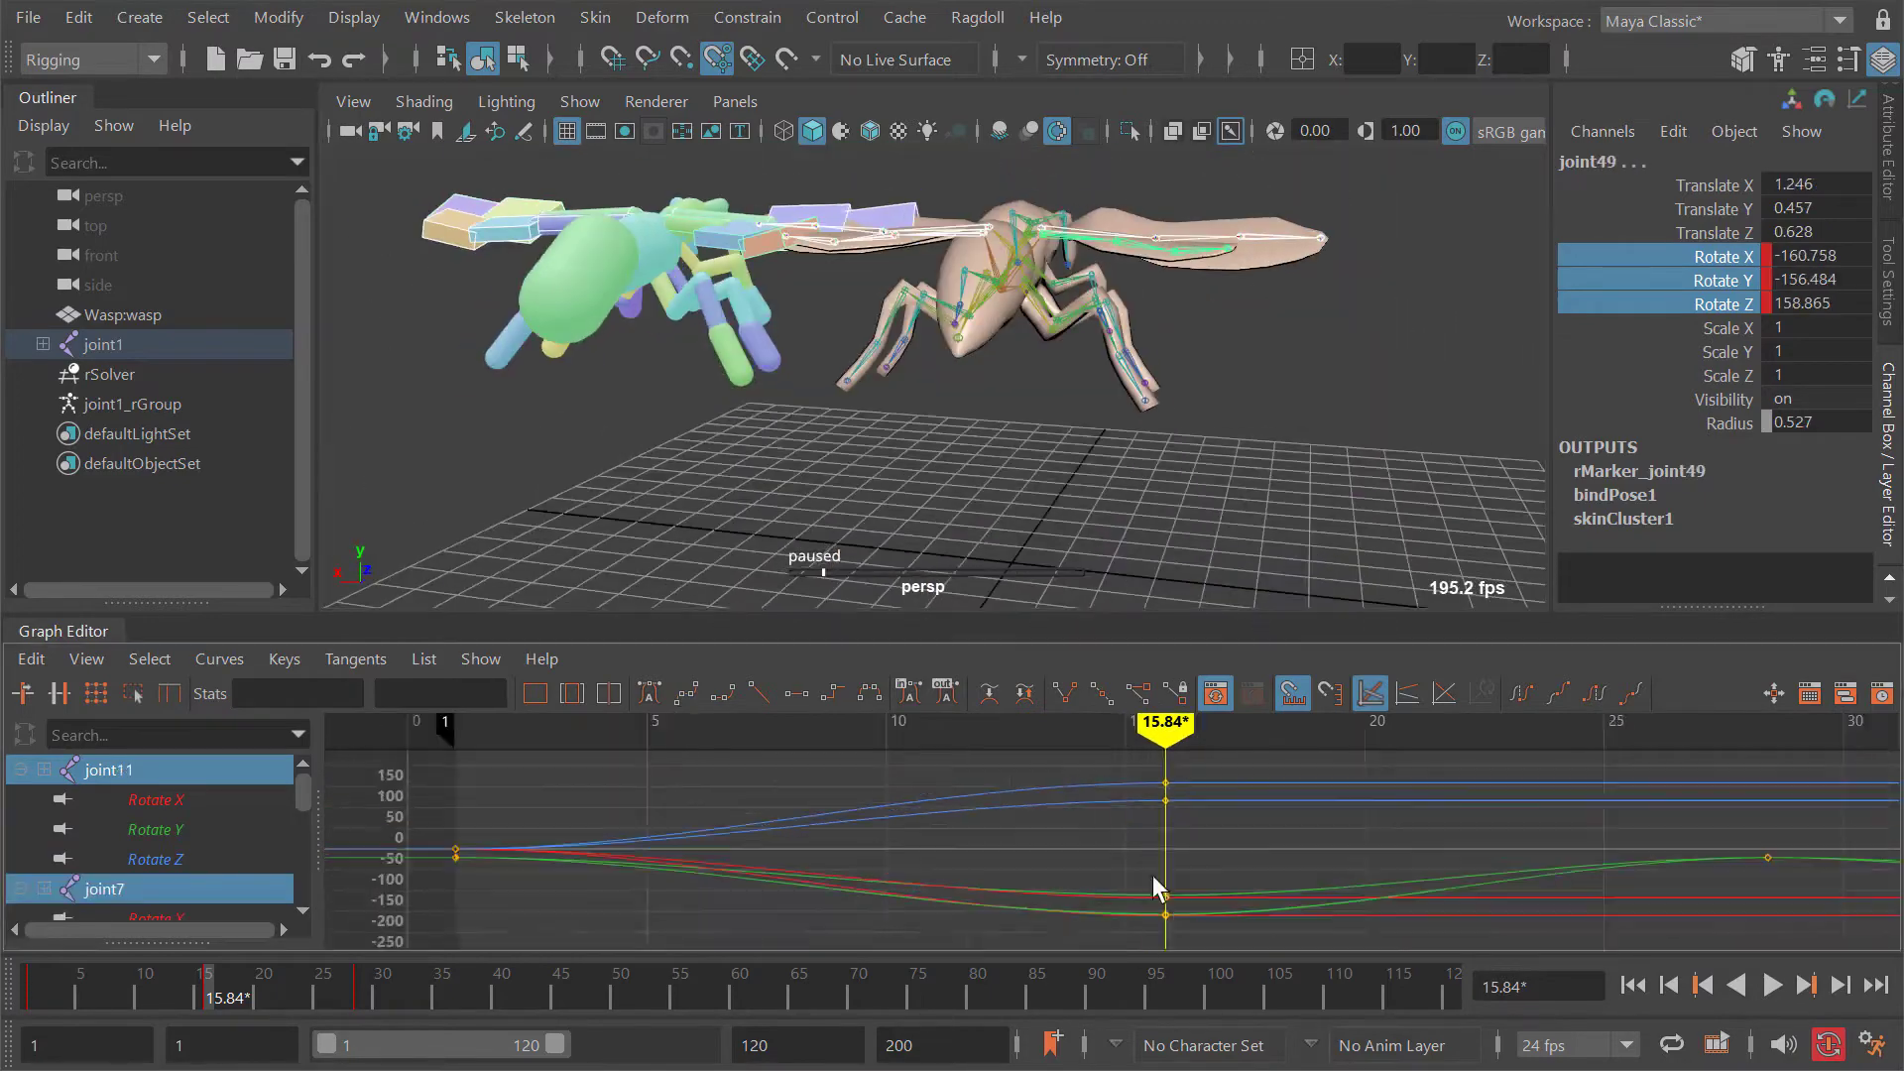
Step: Give the wing rotation curves end keys matching the start pose at frame 32, and cycle the curves beyond them
{"action": "scroll", "coordinate": [1153, 876], "scroll_direction": "down", "scroll_amount": 5}
{"action": "left_click_drag", "start_coordinate": [1408, 917], "coordinate": [786, 807]}
{"action": "left_click_drag", "start_coordinate": [1216, 797], "coordinate": [1216, 891]}
{"action": "left_click", "coordinate": [219, 659]}
{"action": "left_click", "coordinate": [591, 744]}
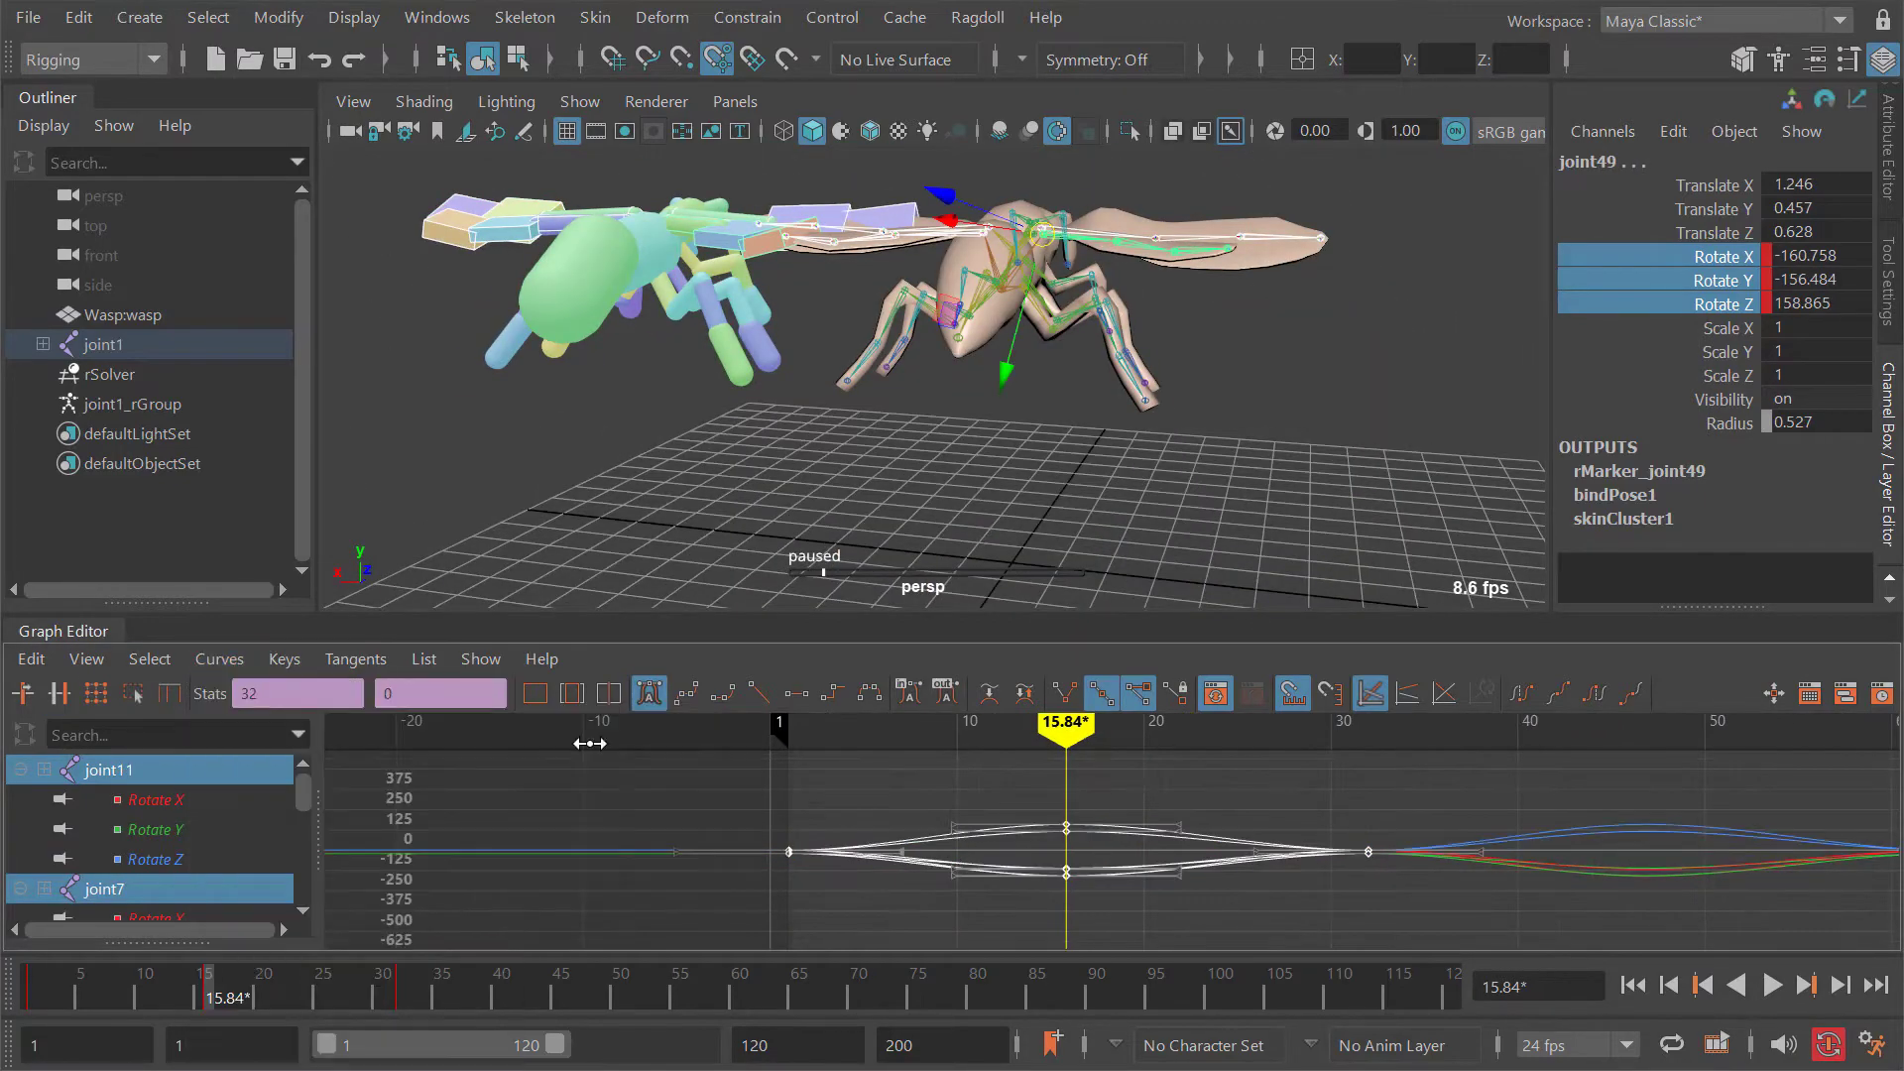
{"action": "left_click", "coordinate": [220, 660]}
{"action": "left_click", "coordinate": [591, 744]}
Step: Play the flap and rotate the wing joints into an in-between pose keyed at about frame 9
{"action": "right_click_drag", "start_coordinate": [1220, 850], "coordinate": [1071, 849], "text": "alt+shift"}
{"action": "key", "text": "alt+v"}
{"action": "left_click_drag", "start_coordinate": [1101, 347], "coordinate": [977, 387], "text": "alt"}
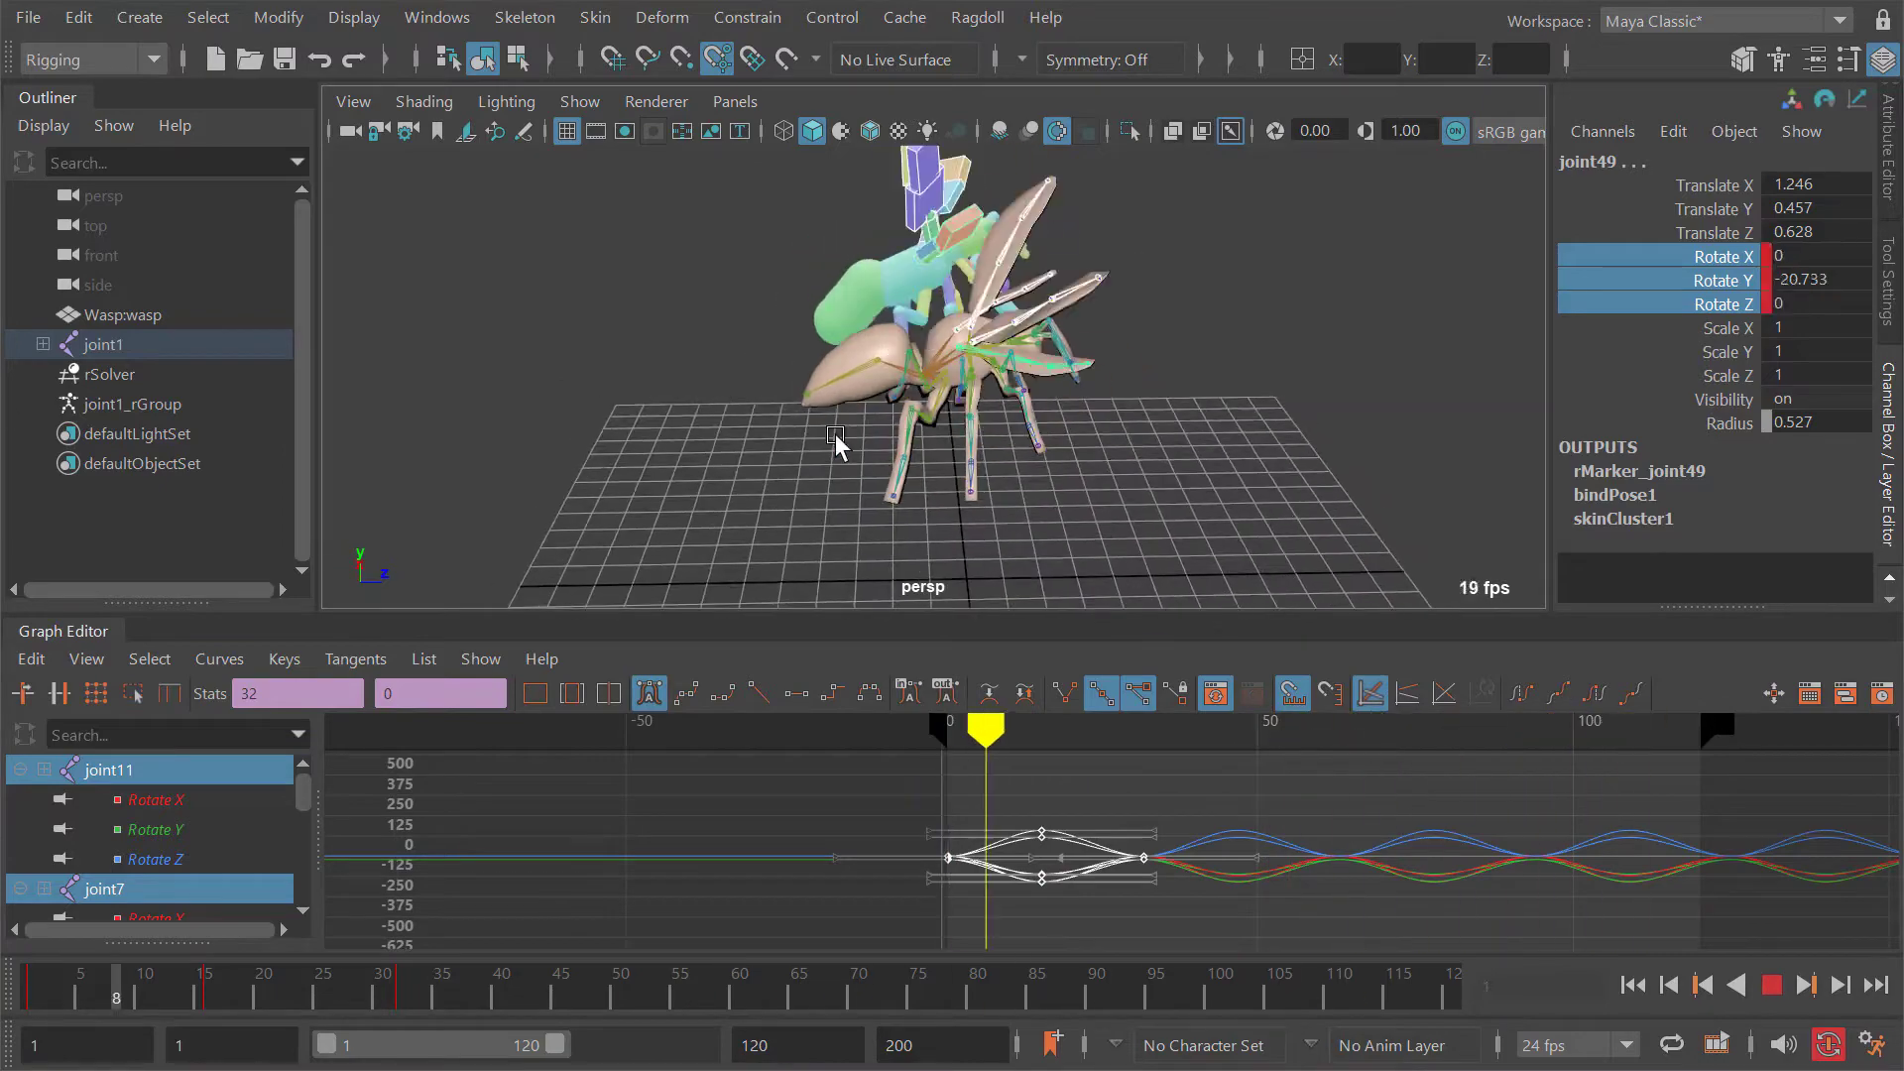
{"action": "key", "text": "alt+v"}
{"action": "left_click_drag", "start_coordinate": [836, 436], "coordinate": [1098, 461], "text": "alt"}
{"action": "left_click_drag", "start_coordinate": [1024, 389], "coordinate": [1091, 427]}
{"action": "left_click_drag", "start_coordinate": [1091, 427], "coordinate": [893, 348], "text": "alt"}
{"action": "left_click_drag", "start_coordinate": [892, 347], "coordinate": [949, 401]}
Step: Replay the simulation from the first frame and examine the refined wing flap from several angles
{"action": "key", "text": "alt+shift+v"}
{"action": "key", "text": "alt+v"}
{"action": "key", "text": "alt+shift+v"}
{"action": "left_click_drag", "start_coordinate": [1130, 424], "coordinate": [884, 343], "text": "alt"}
{"action": "left_click_drag", "start_coordinate": [1224, 428], "coordinate": [1050, 406], "text": "alt"}
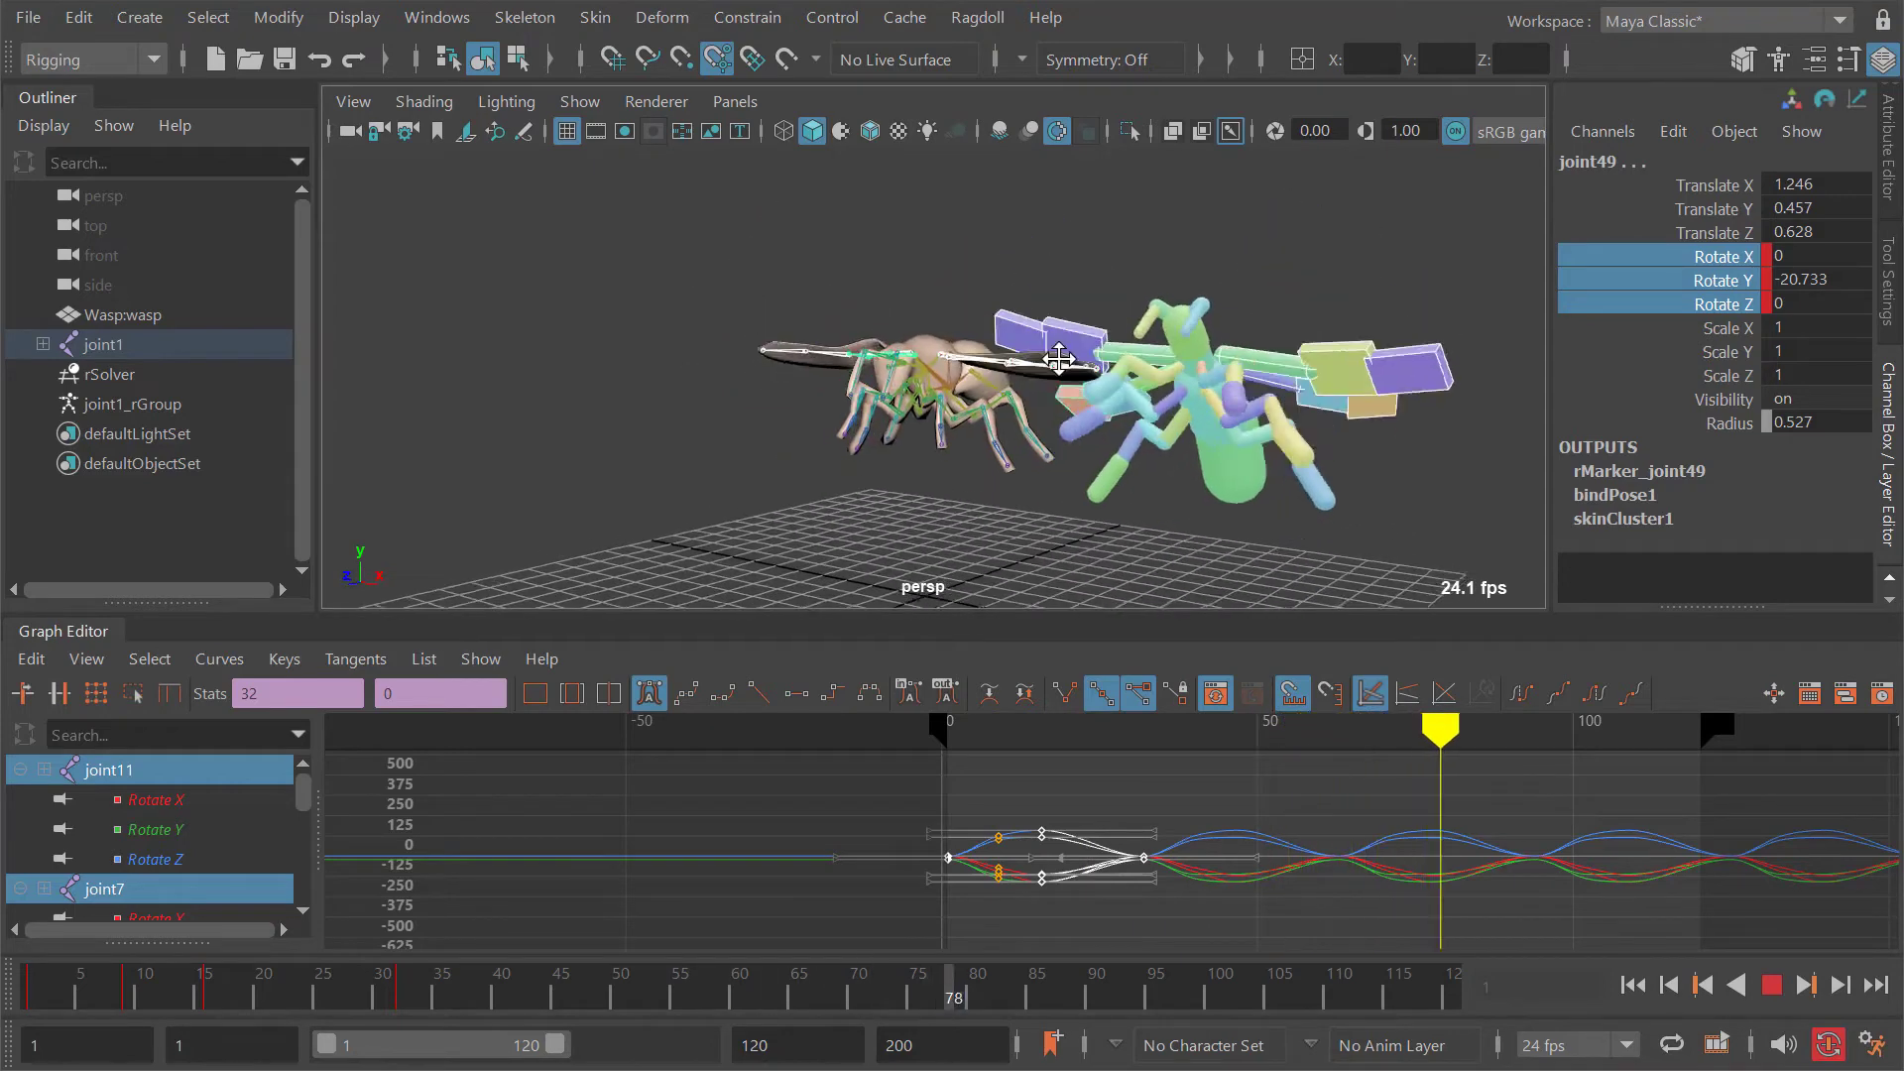
{"action": "left_click_drag", "start_coordinate": [1127, 456], "coordinate": [1071, 404], "text": "alt"}
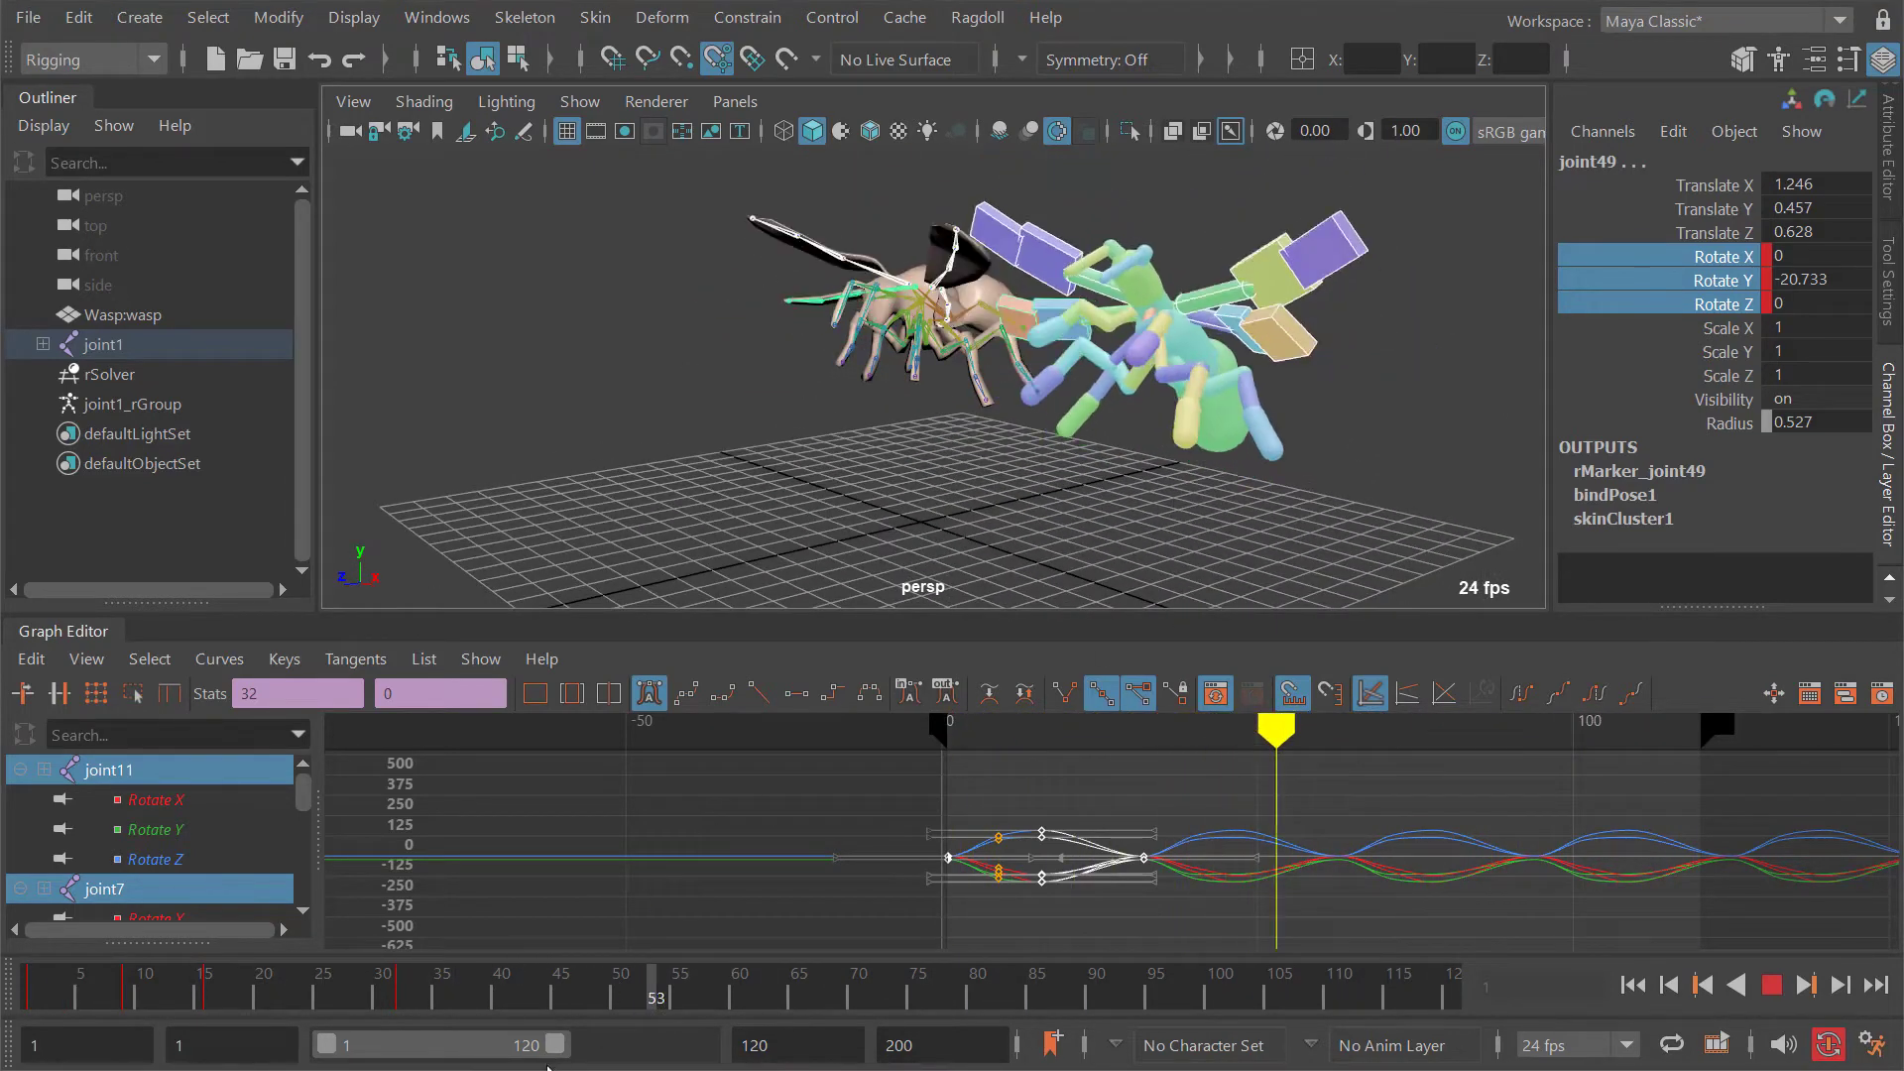
Step: Extend the playback range to frame 200 and replay the simulation from the start
{"action": "left_click_drag", "start_coordinate": [555, 1044], "coordinate": [787, 1045]}
{"action": "left_click_drag", "start_coordinate": [931, 349], "coordinate": [996, 395], "text": "alt"}
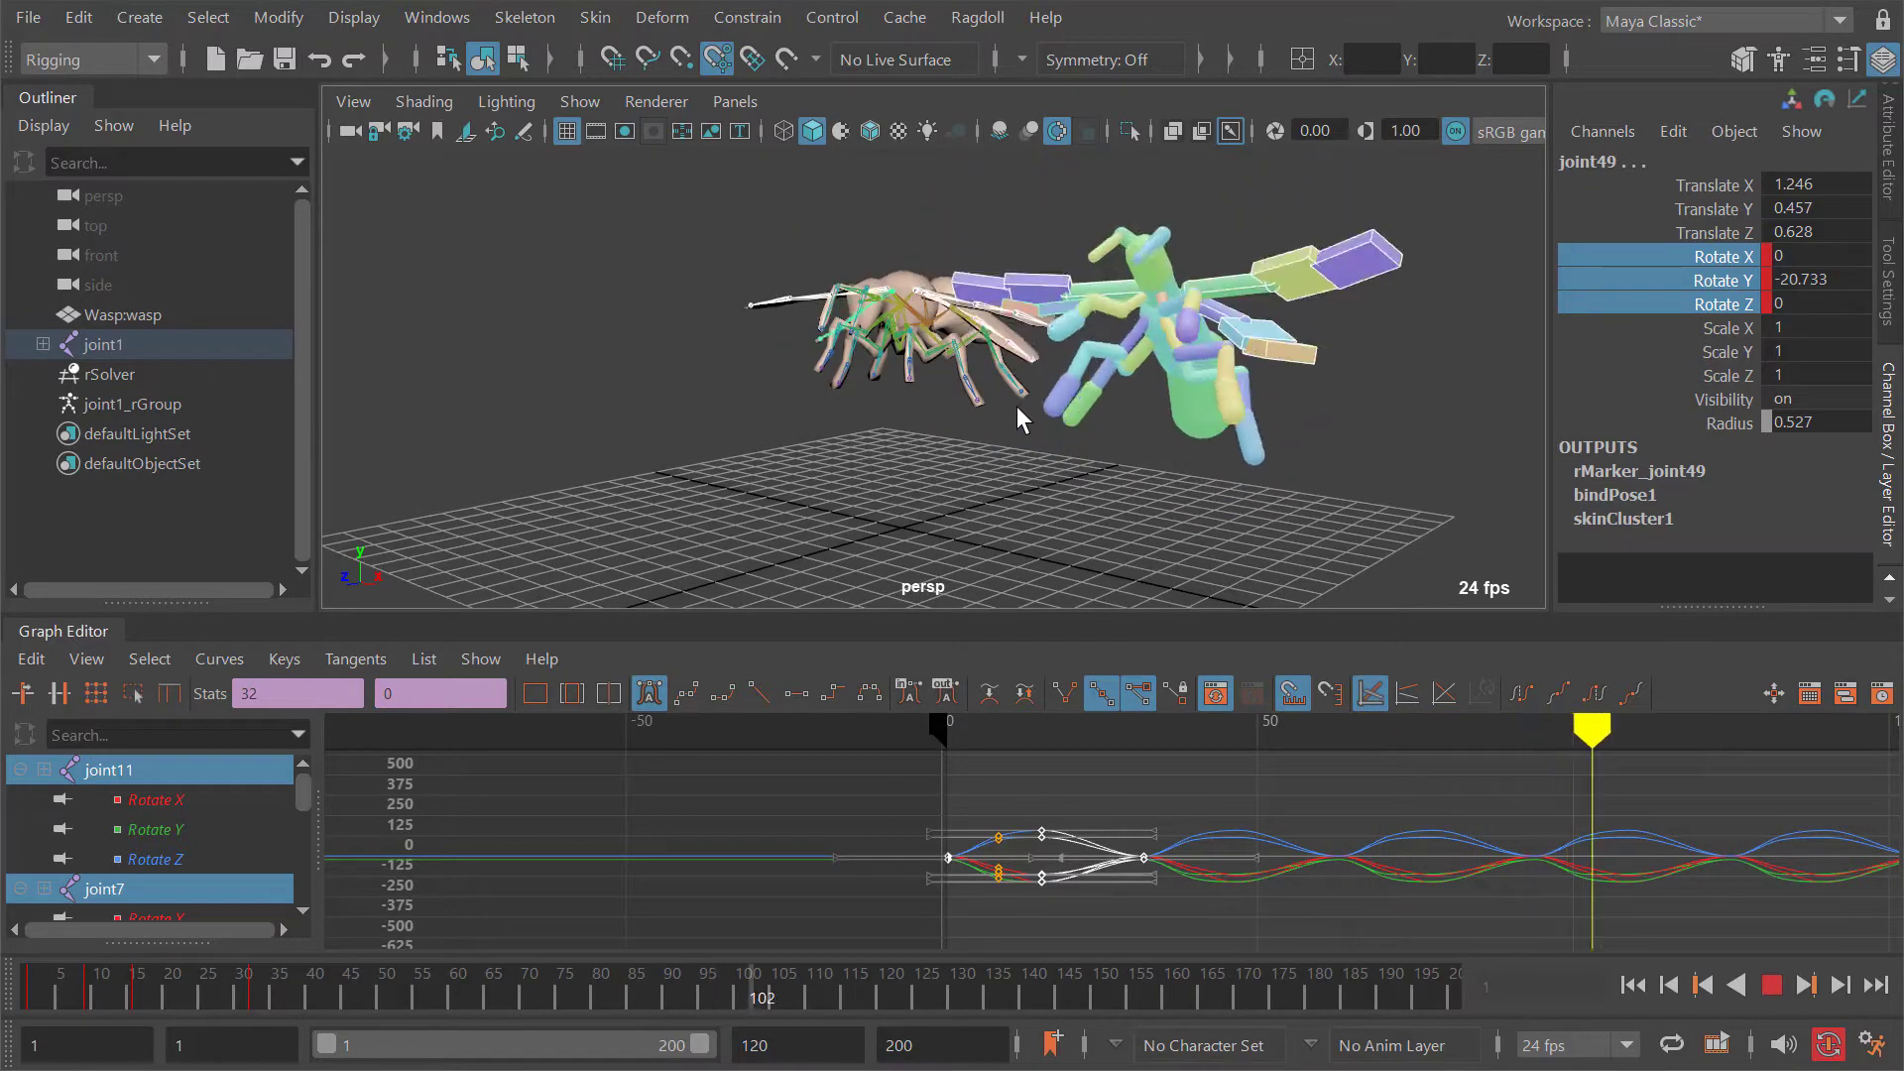
{"action": "key", "text": "alt+v"}
{"action": "key", "text": "alt+shift+v"}
{"action": "key", "text": "alt+v"}
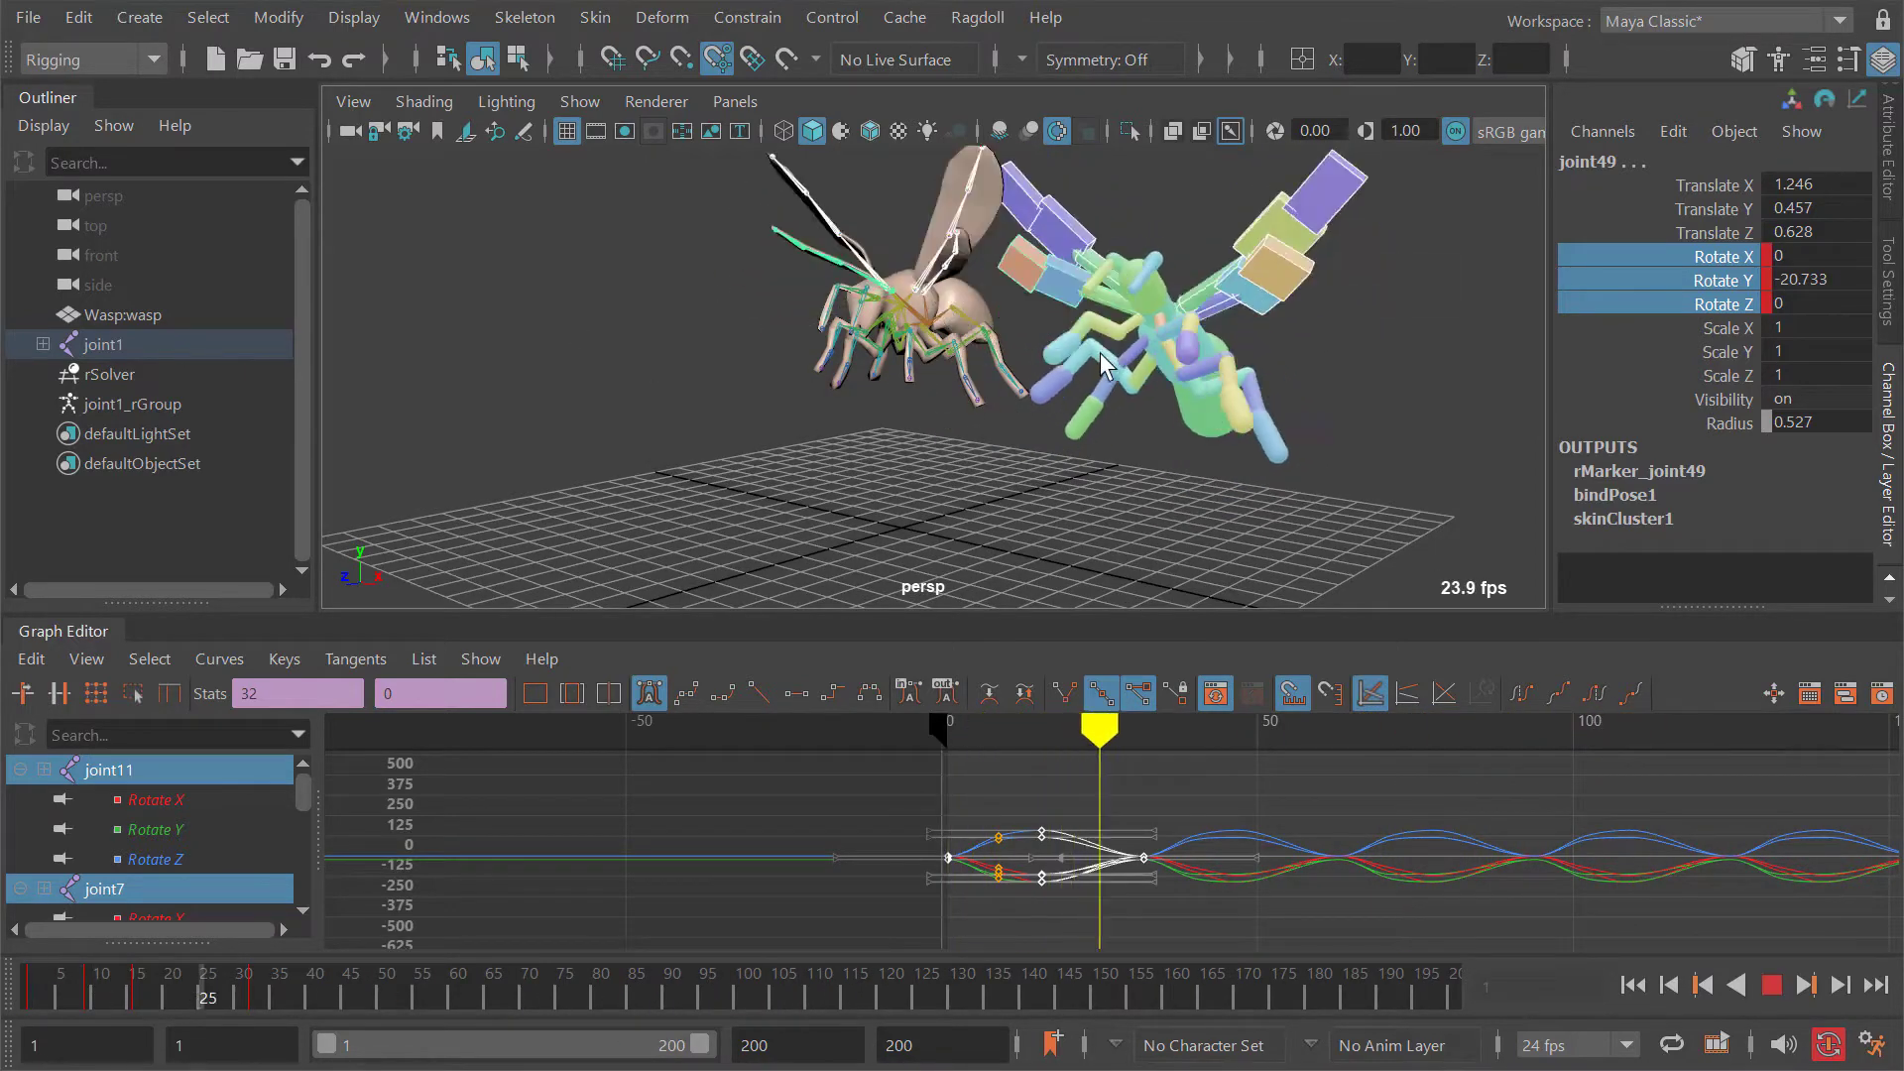
{"action": "left_click_drag", "start_coordinate": [1081, 377], "coordinate": [932, 367], "text": "alt"}
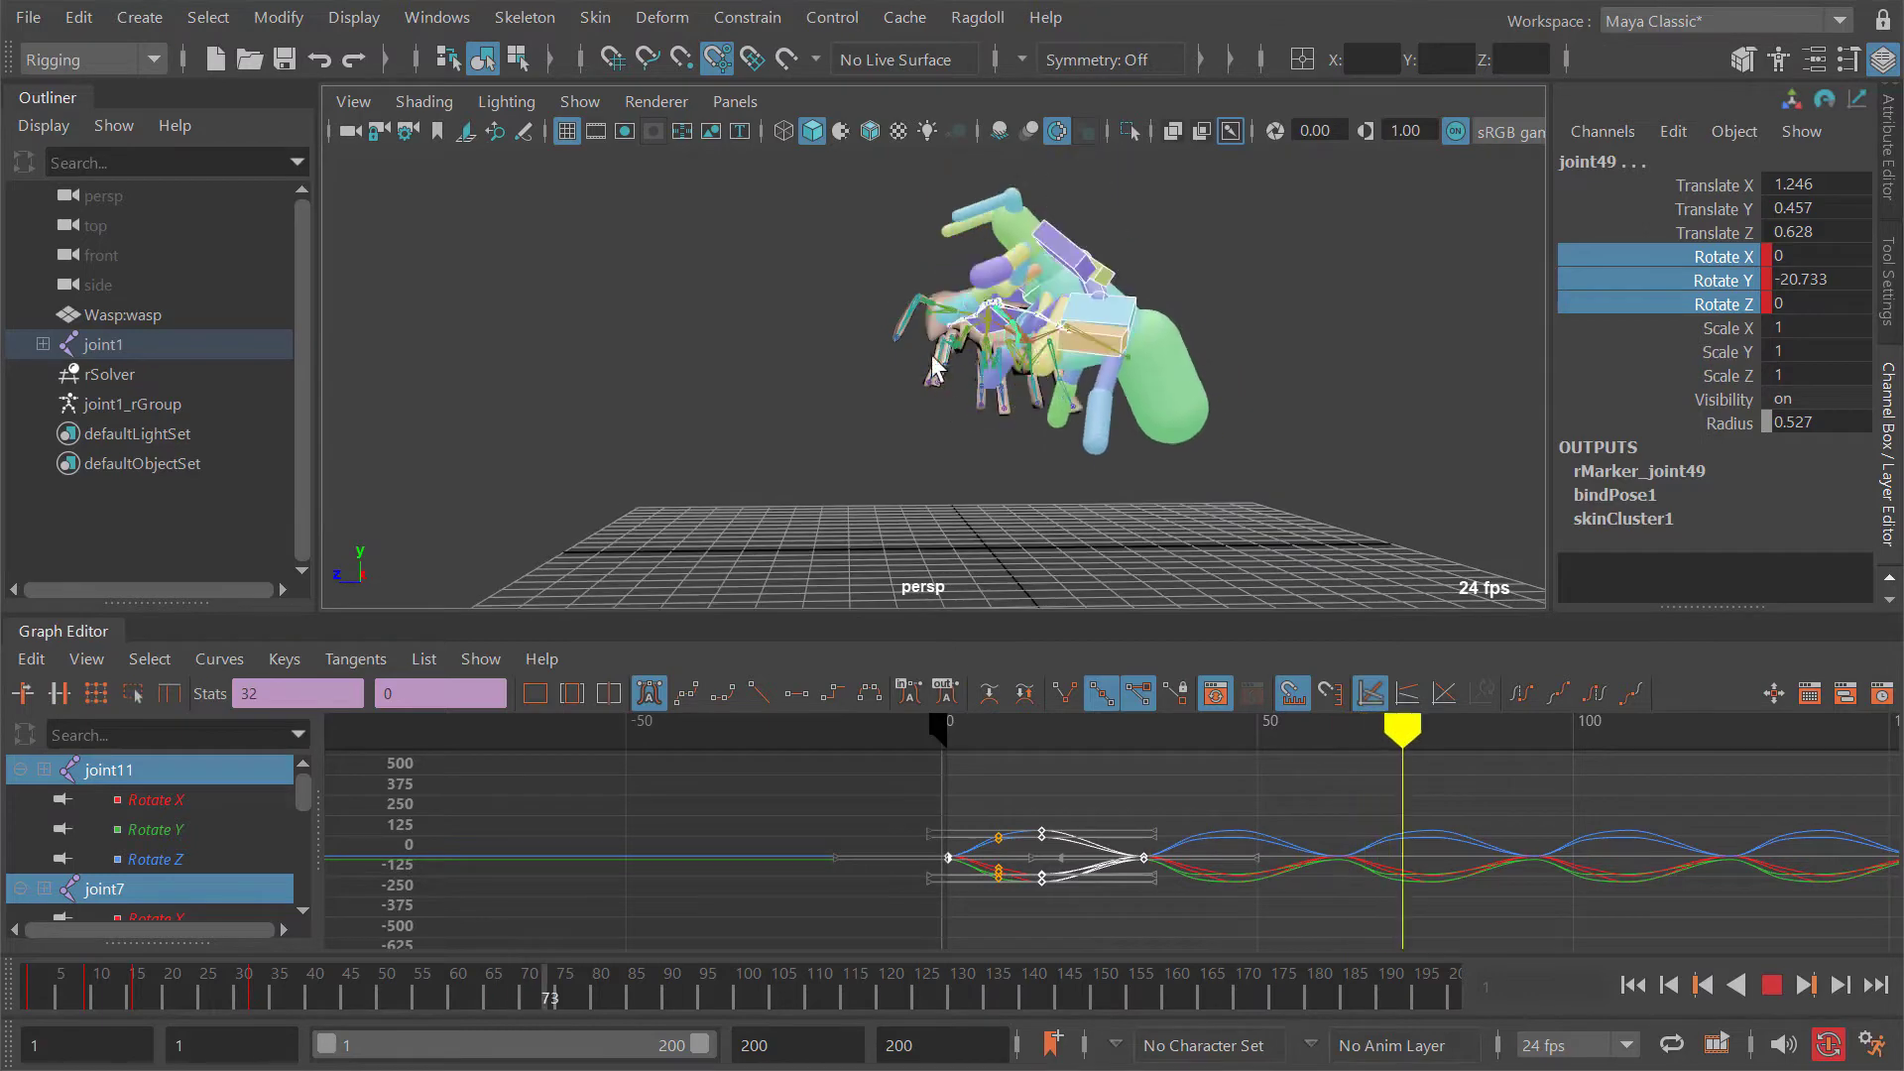
{"action": "left_click_drag", "start_coordinate": [833, 402], "coordinate": [948, 384], "text": "alt"}
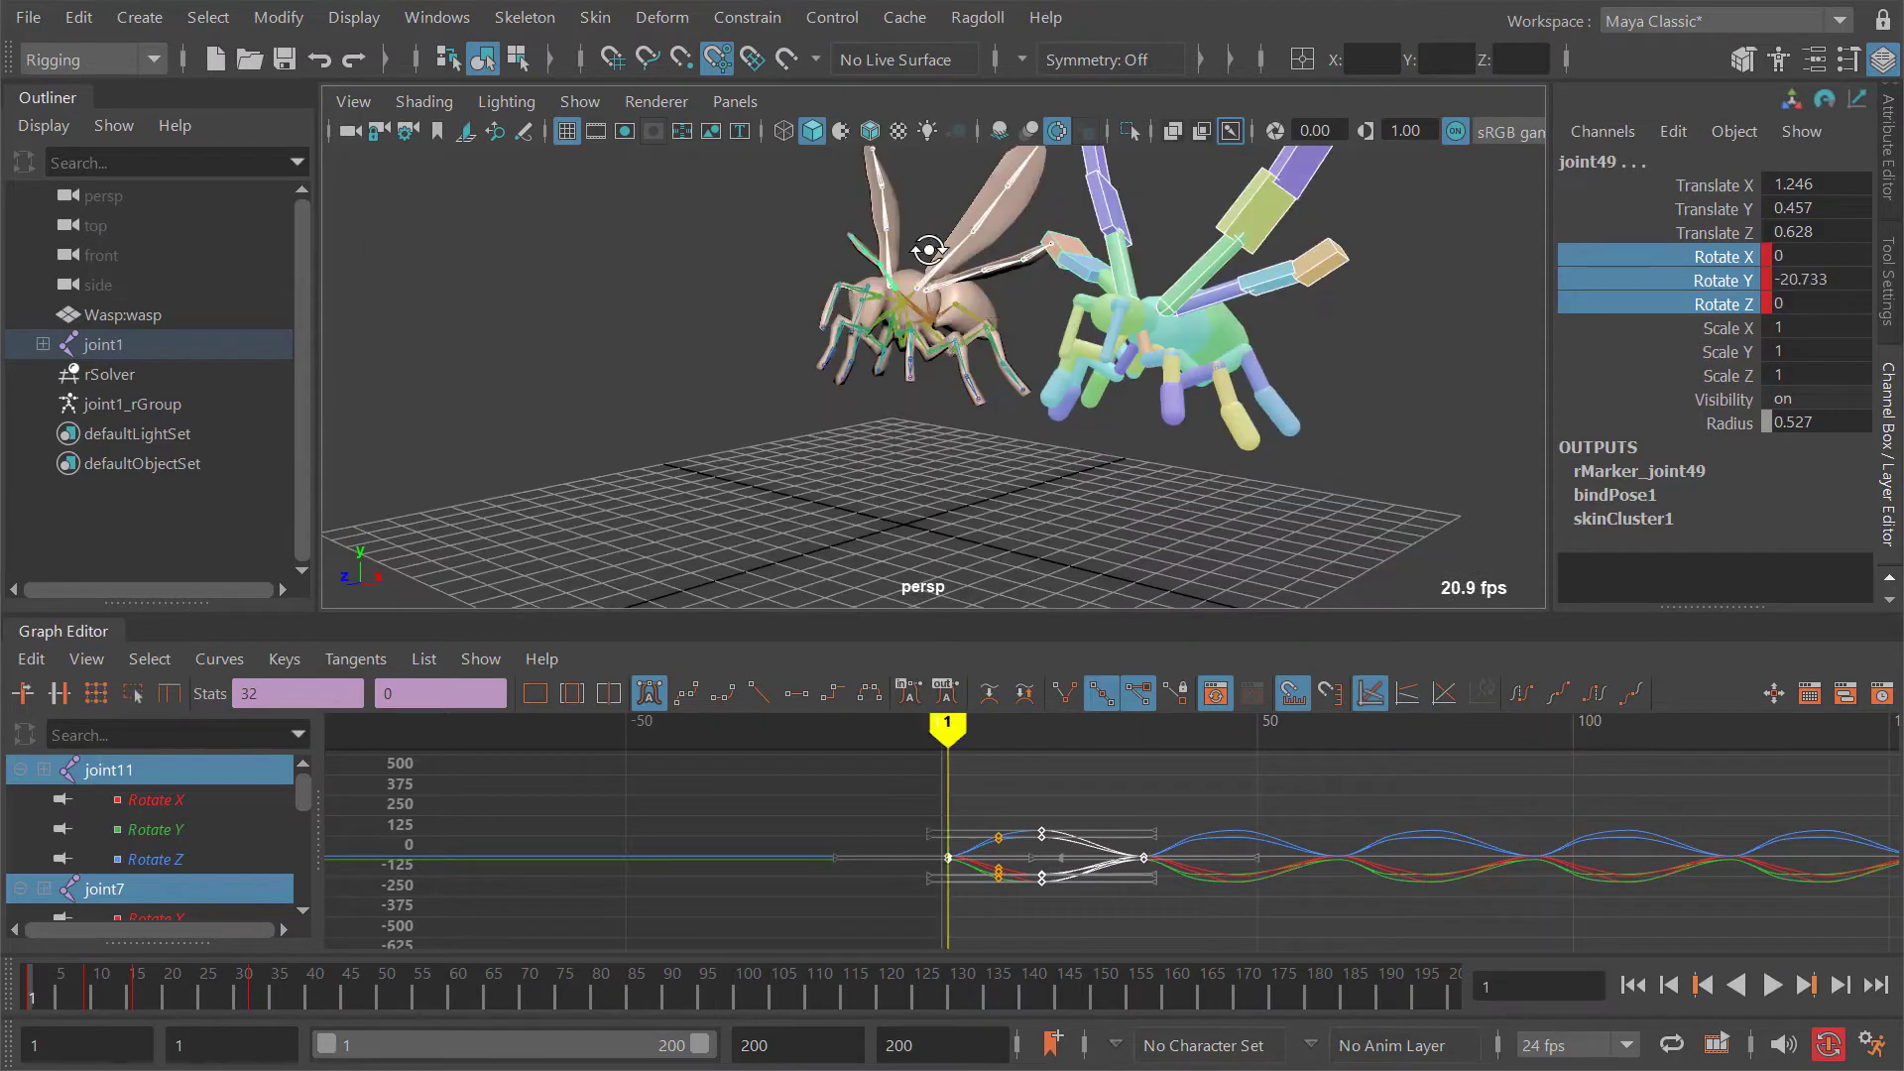
Step: Select the root joint, joint1, and collapse the Graph Editor to enlarge the viewport
{"action": "left_click_drag", "start_coordinate": [929, 250], "coordinate": [872, 337], "text": "alt"}
{"action": "left_click", "coordinate": [850, 264]}
{"action": "middle_click_drag", "start_coordinate": [918, 276], "coordinate": [944, 294], "text": "alt"}
{"action": "left_click_drag", "start_coordinate": [952, 297], "coordinate": [1103, 345], "text": "alt"}
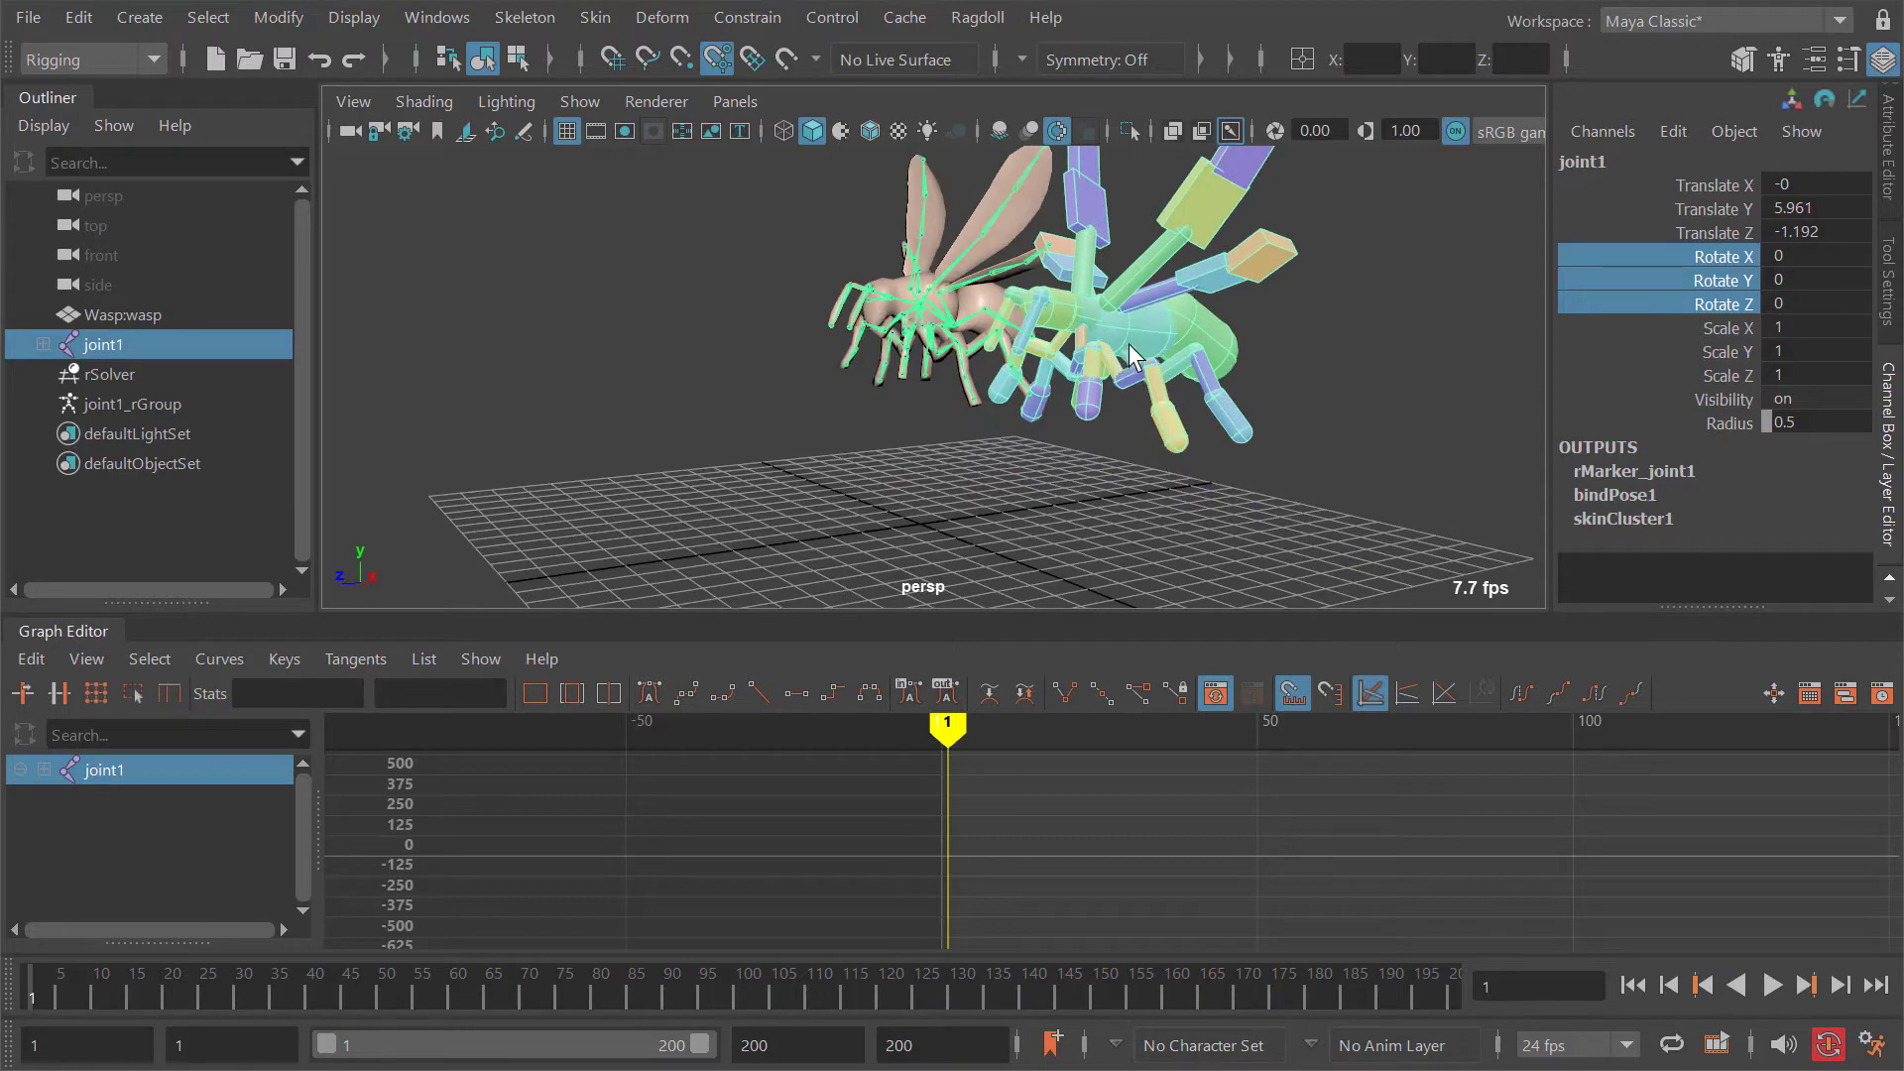
{"action": "left_click_drag", "start_coordinate": [1289, 363], "coordinate": [1086, 290], "text": "alt"}
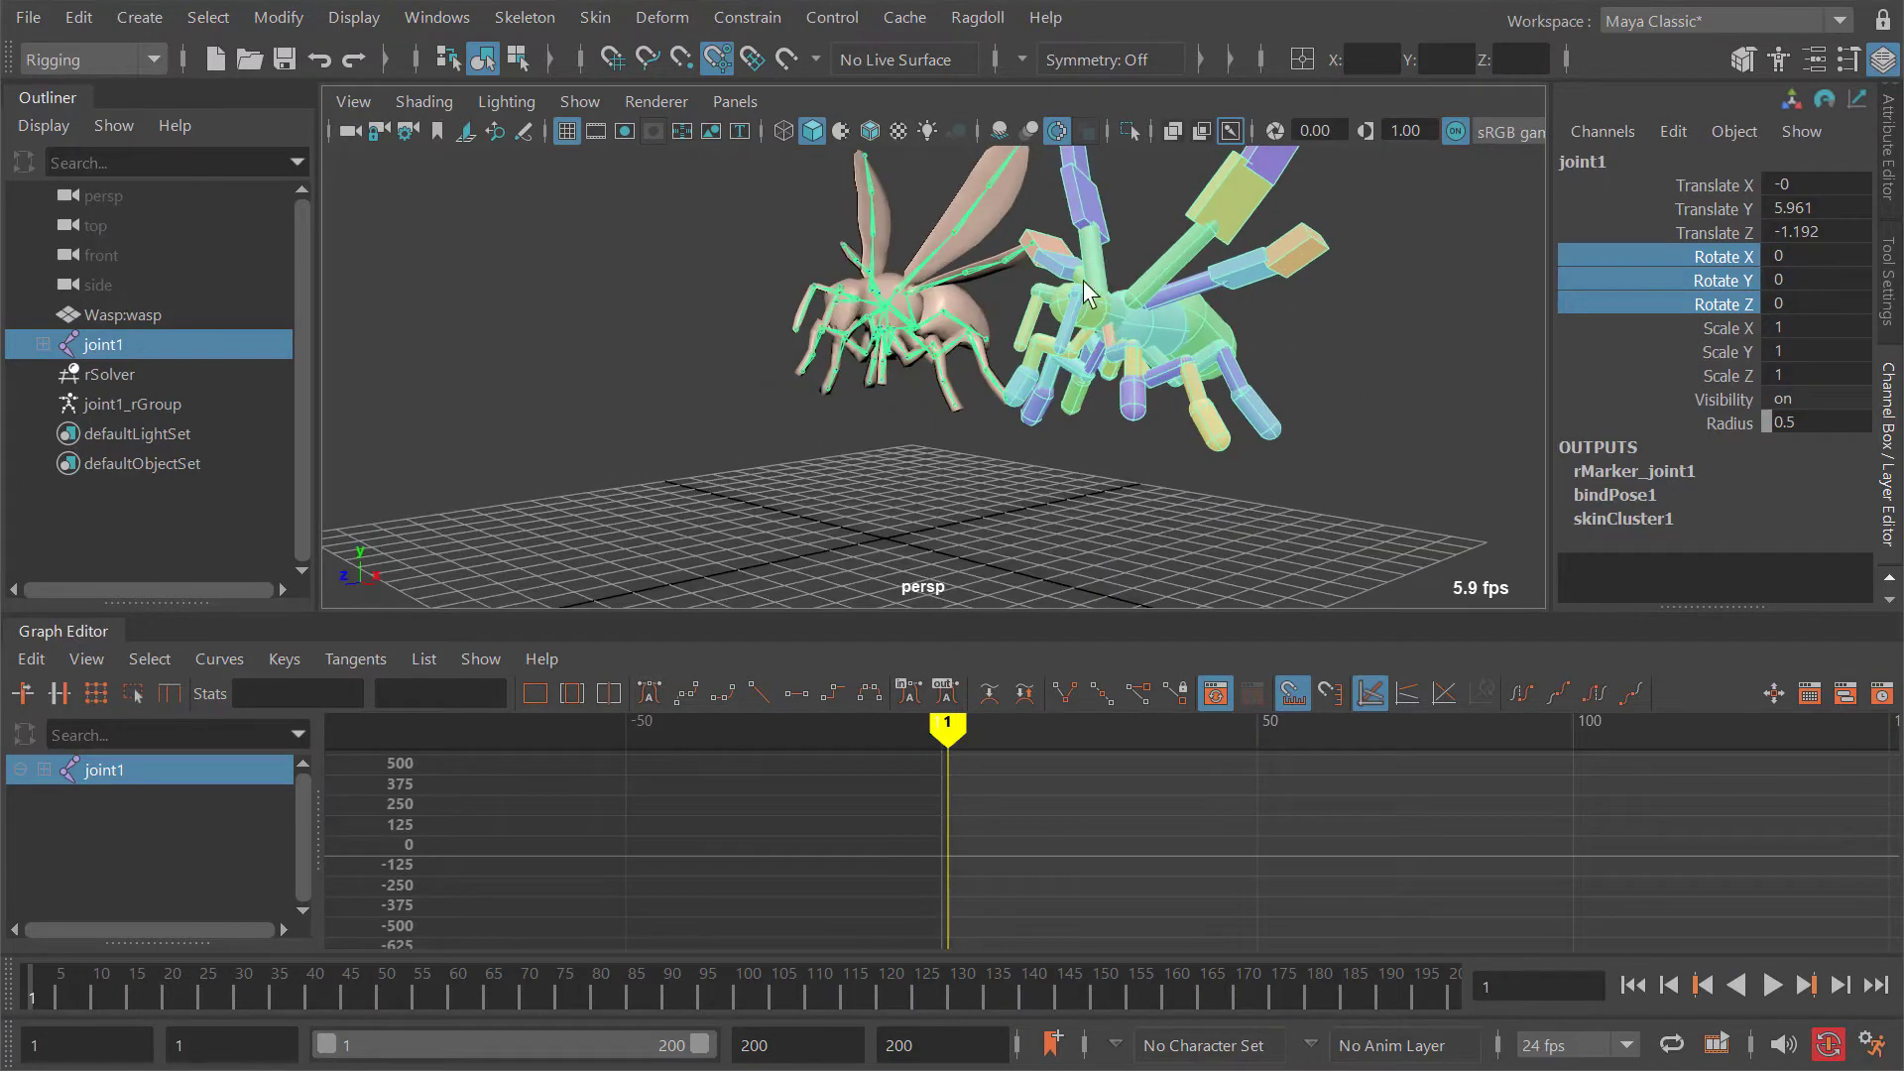
{"action": "left_click_drag", "start_coordinate": [1134, 353], "coordinate": [1650, 470], "text": "alt"}
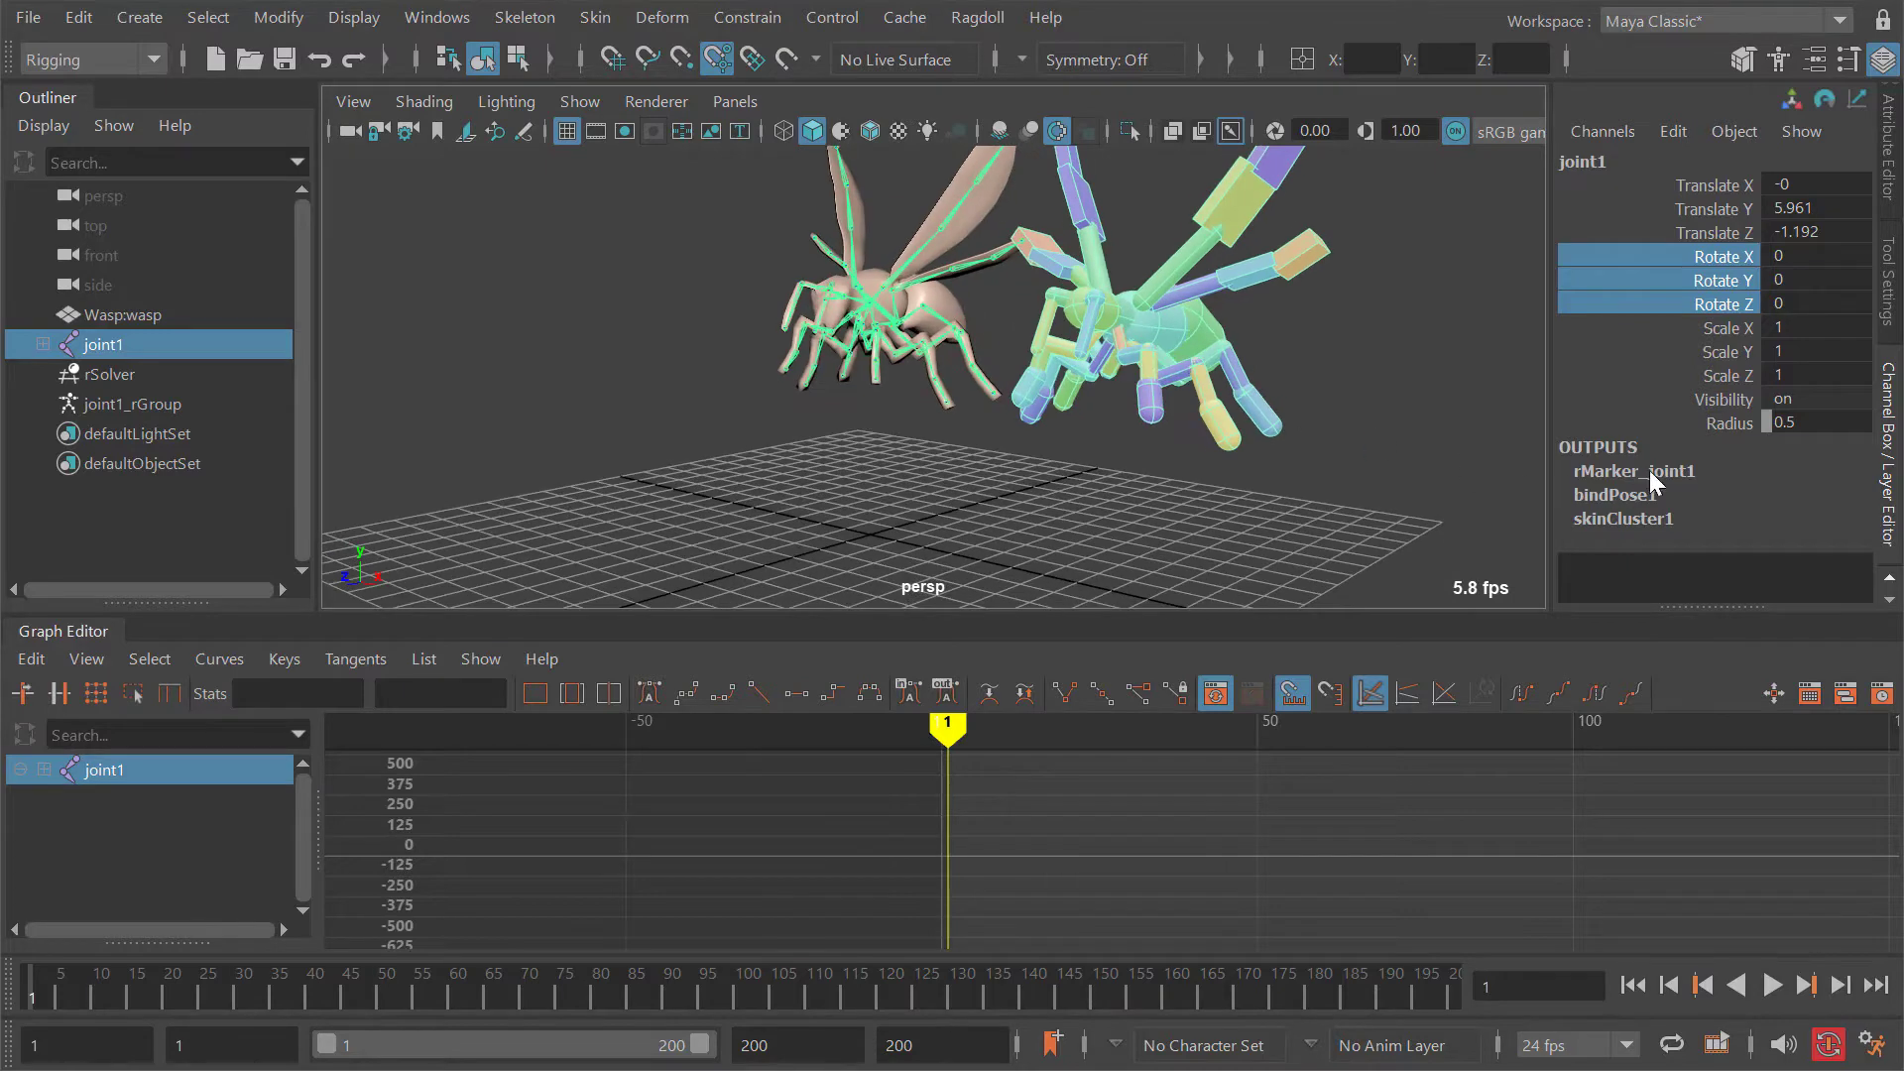
{"action": "double_click", "coordinate": [109, 627]}
{"action": "middle_click_drag", "start_coordinate": [1121, 496], "coordinate": [1071, 515], "text": "alt"}
{"action": "left_click_drag", "start_coordinate": [1179, 453], "coordinate": [949, 523], "text": "alt"}
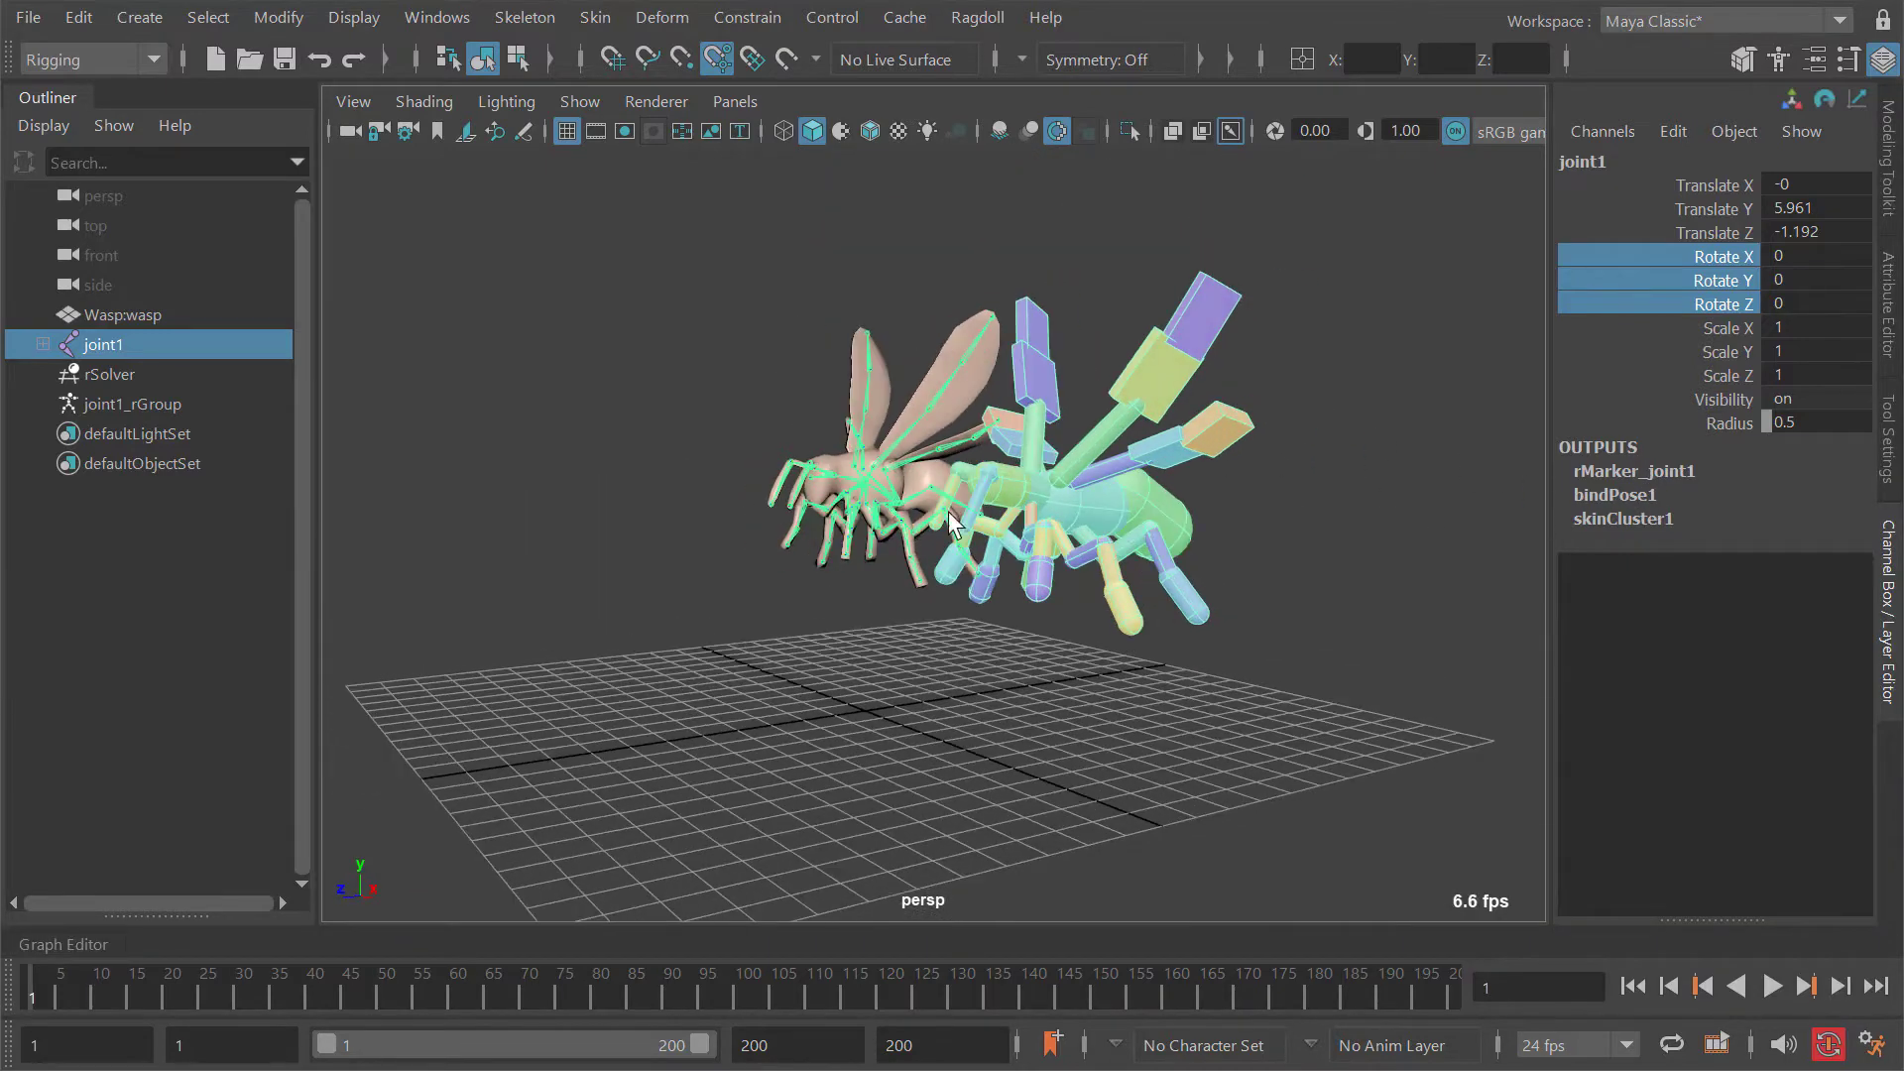
Step: Set rMarker_joint1's Behaviour to Pose Match and its Pose Space to World, and play the simulation
{"action": "left_click", "coordinate": [1620, 476]}
{"action": "left_click", "coordinate": [1798, 493]}
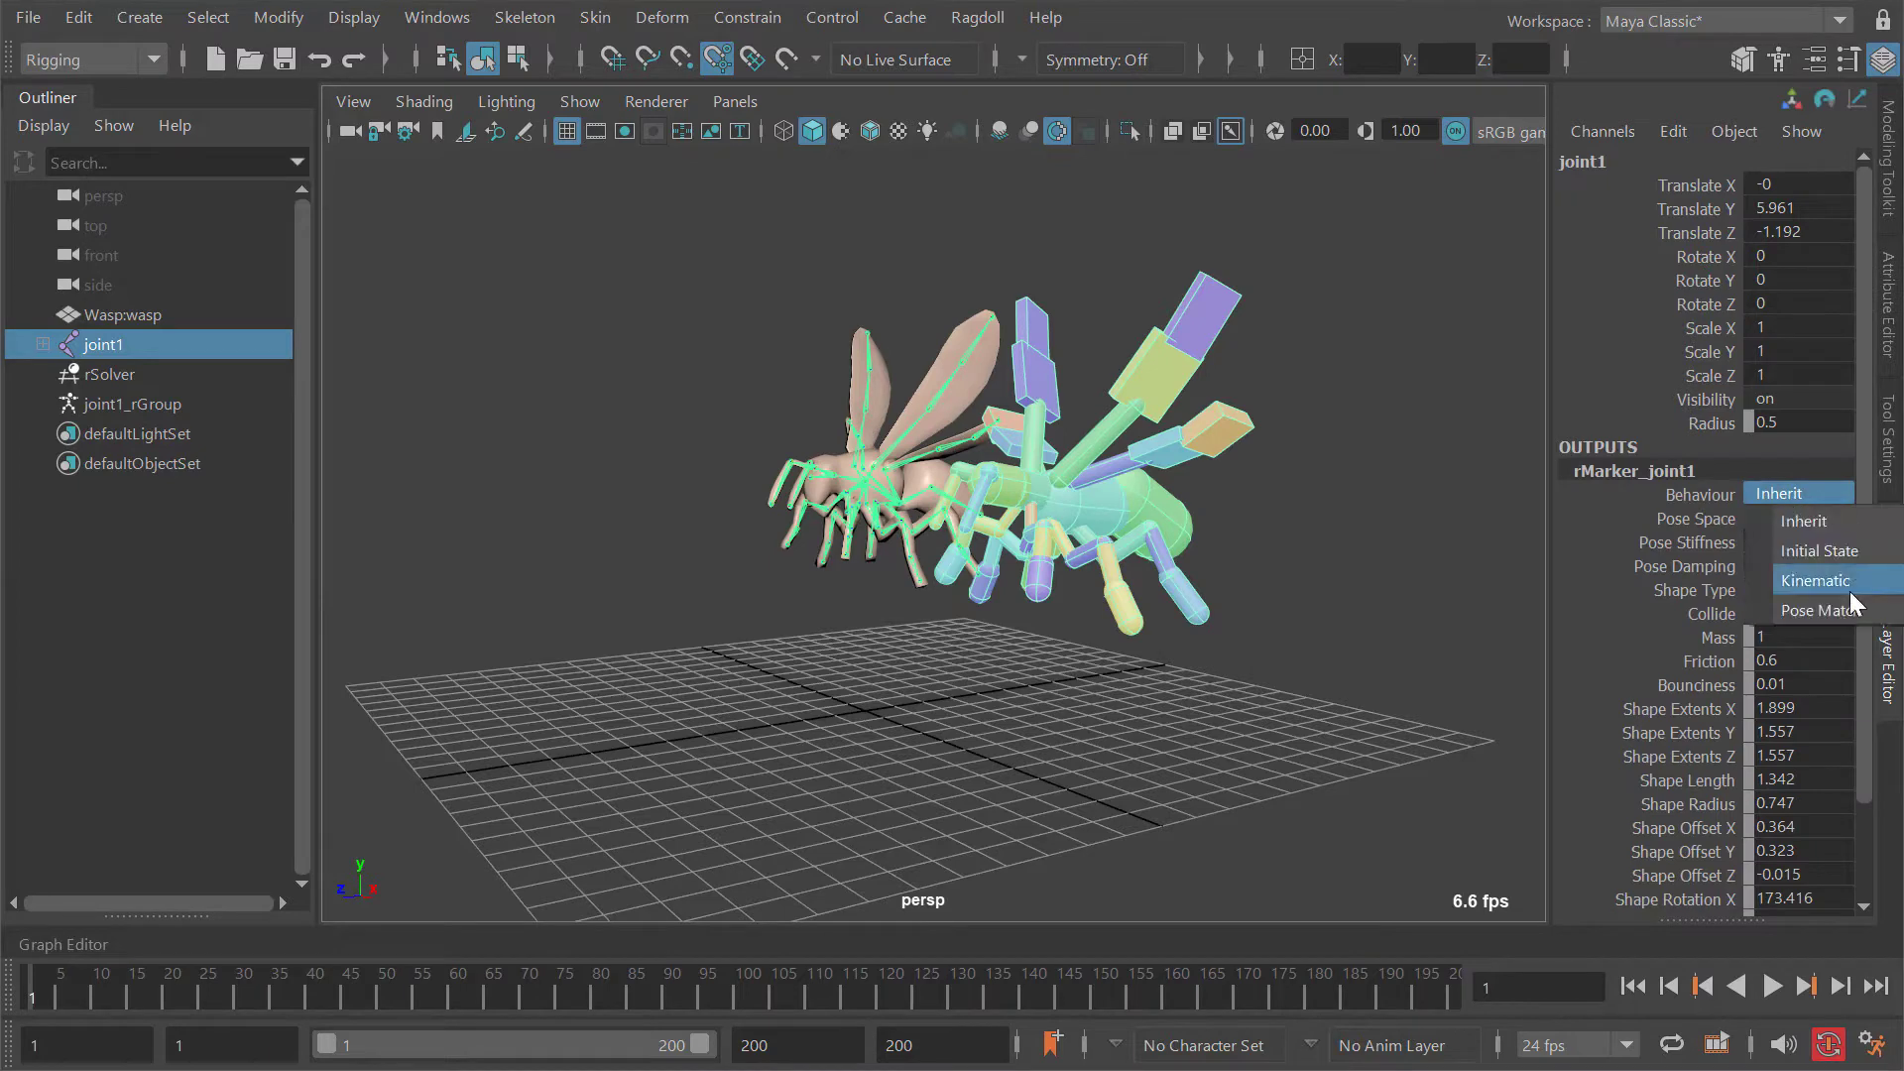
{"action": "left_click", "coordinate": [1802, 603]}
{"action": "left_click_drag", "start_coordinate": [1140, 556], "coordinate": [1295, 569], "text": "alt"}
{"action": "key", "text": "alt+v"}
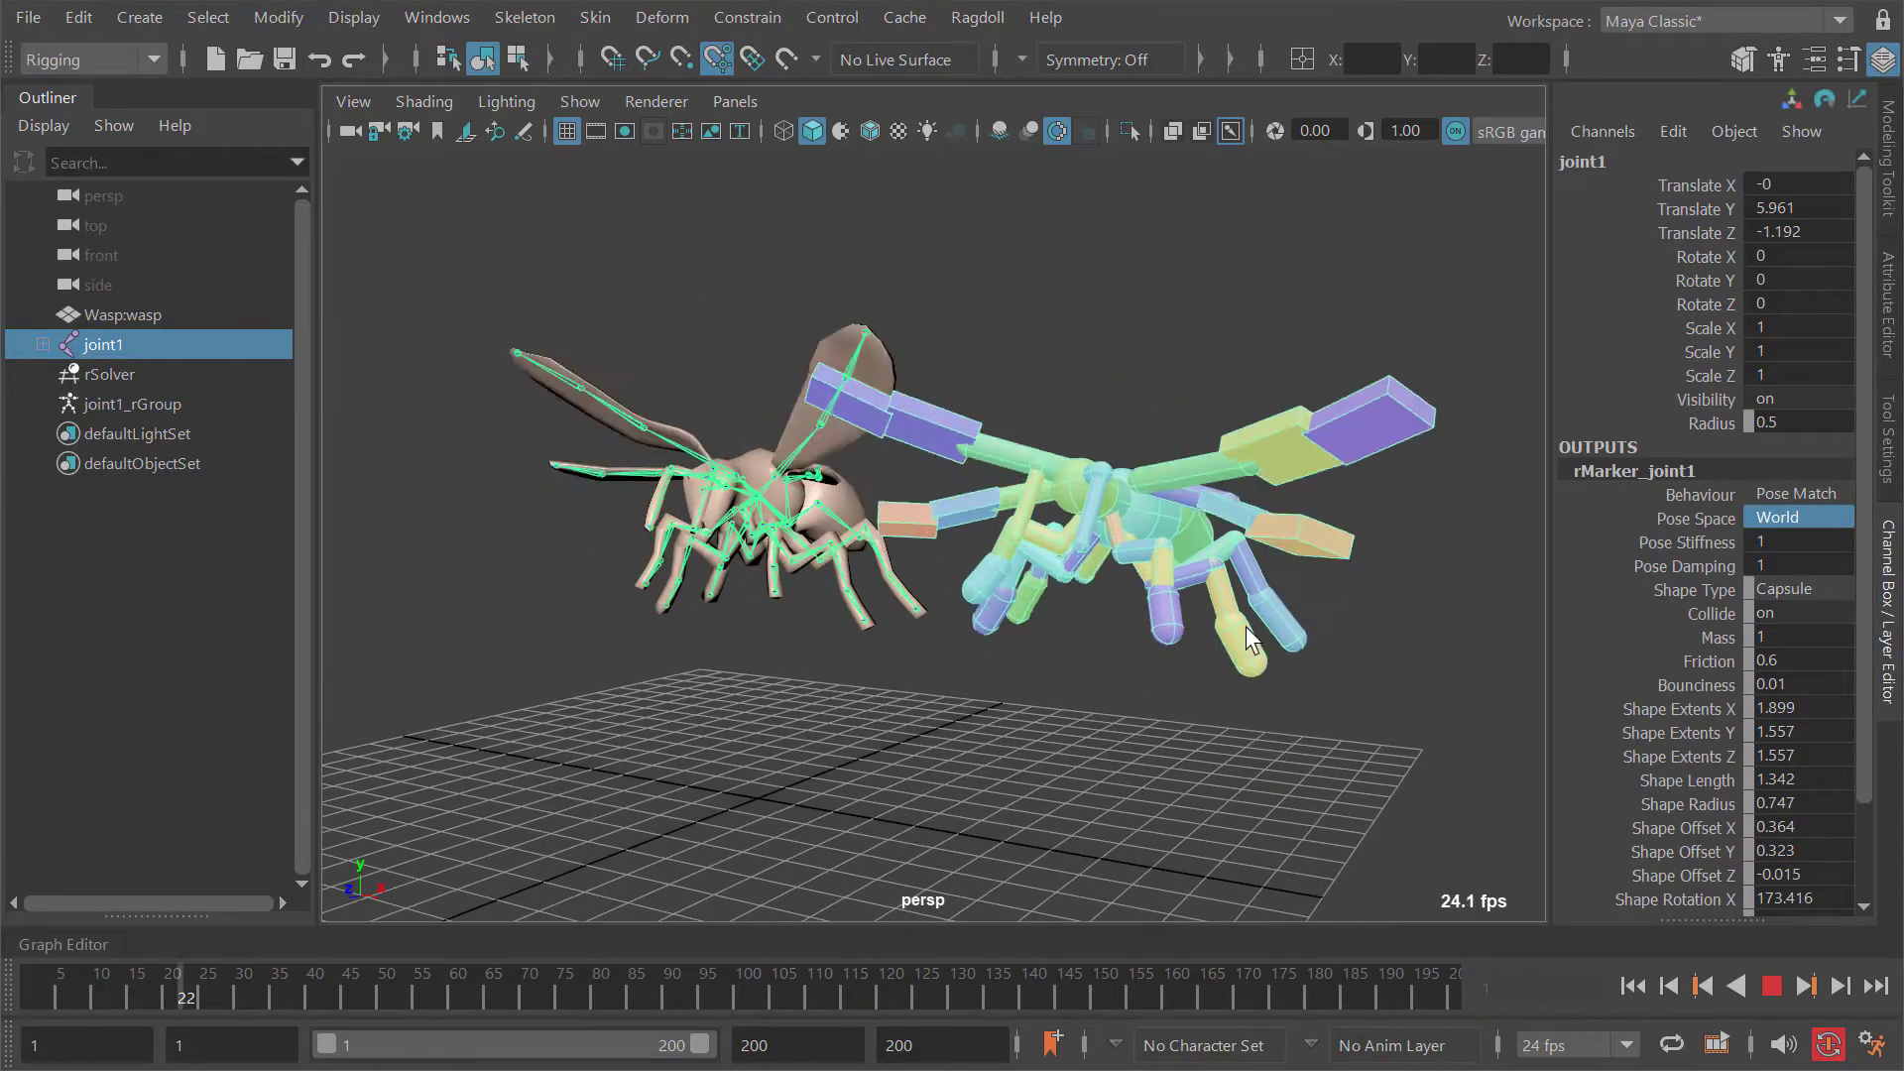
Step: Set rMarker_joint1's Pose Stiffness to 0.1 and replay the simulation to check how the body bobs with the flaps
{"action": "left_click_drag", "start_coordinate": [1251, 610], "coordinate": [1121, 585], "text": "alt"}
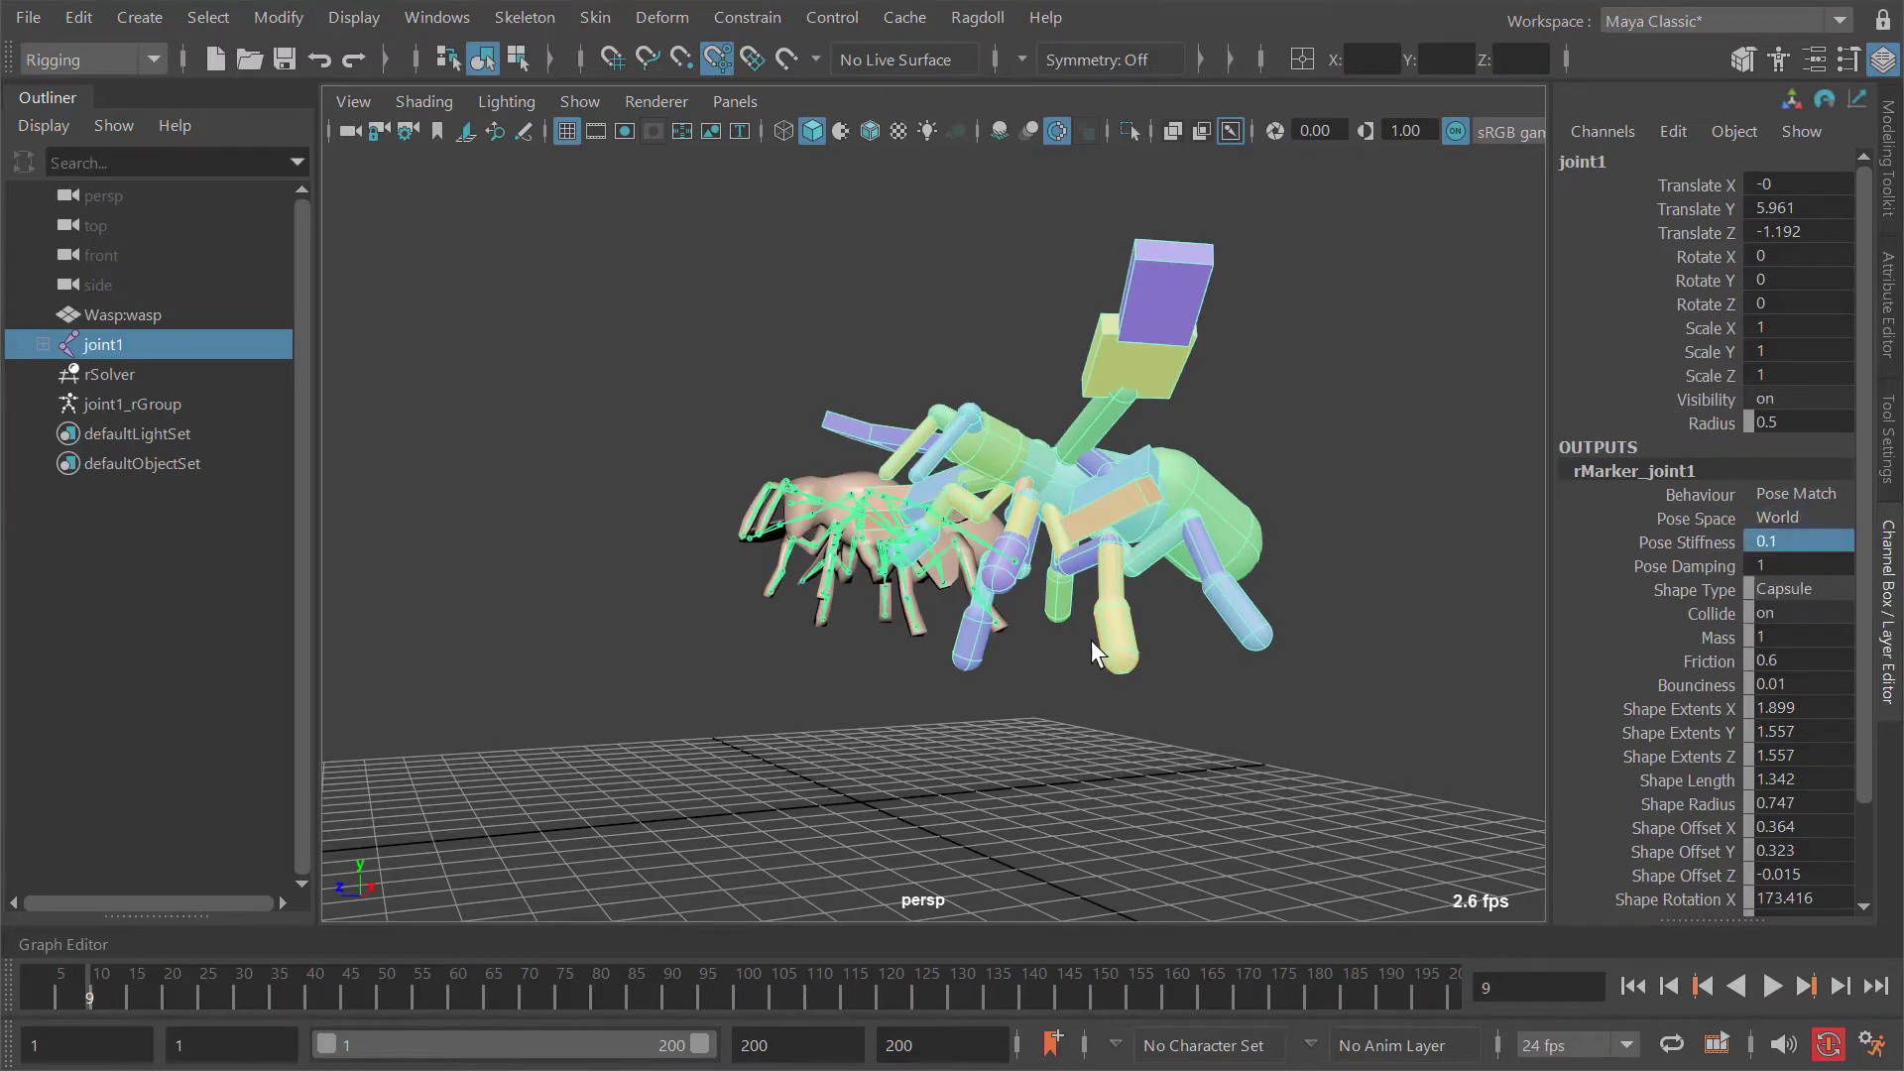
{"action": "left_click_drag", "start_coordinate": [1091, 640], "coordinate": [1192, 656], "text": "alt"}
{"action": "key", "text": "alt+v"}
{"action": "key", "text": "alt+shift+v"}
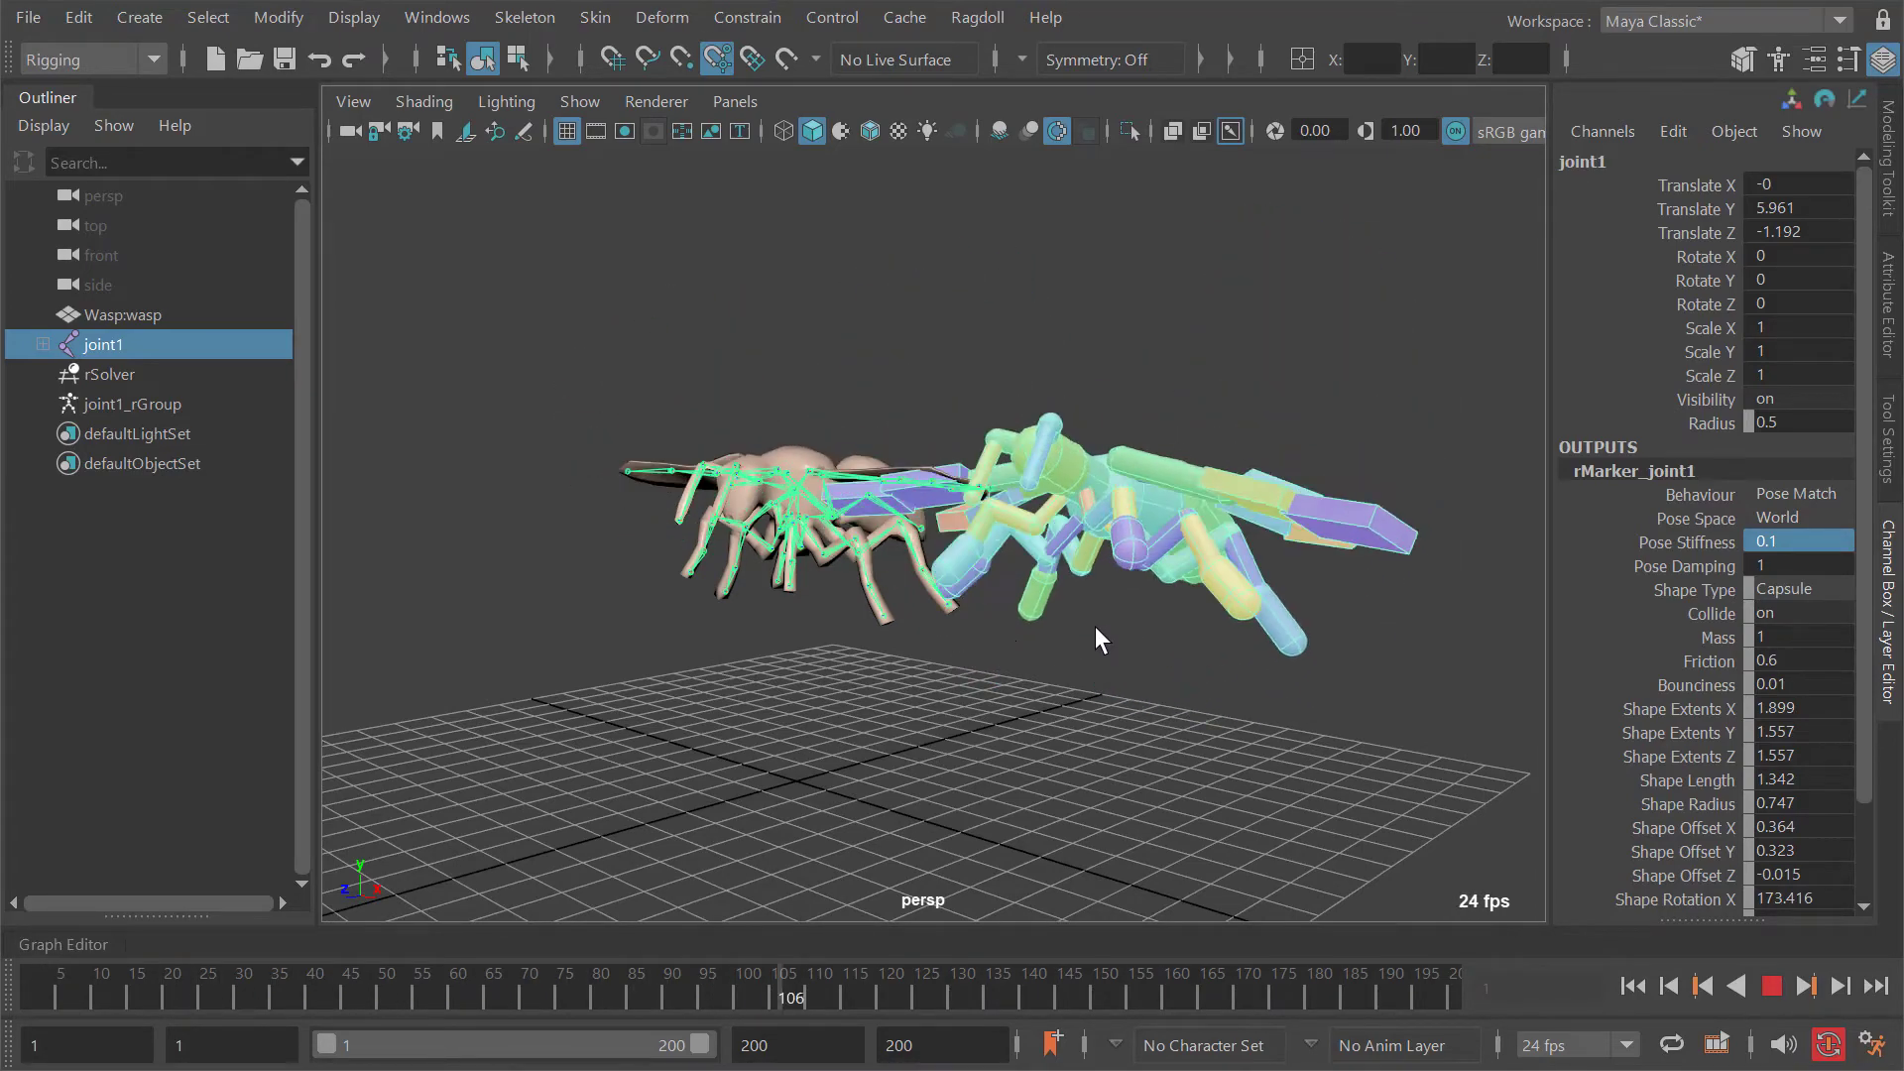
{"action": "mouse_move", "coordinate": [1095, 626]}
{"action": "left_mouse_down", "text": "alt"}
{"action": "mouse_move", "coordinate": [1164, 635]}
{"action": "mouse_move", "coordinate": [1109, 622]}
{"action": "left_mouse_up", "text": "alt"}
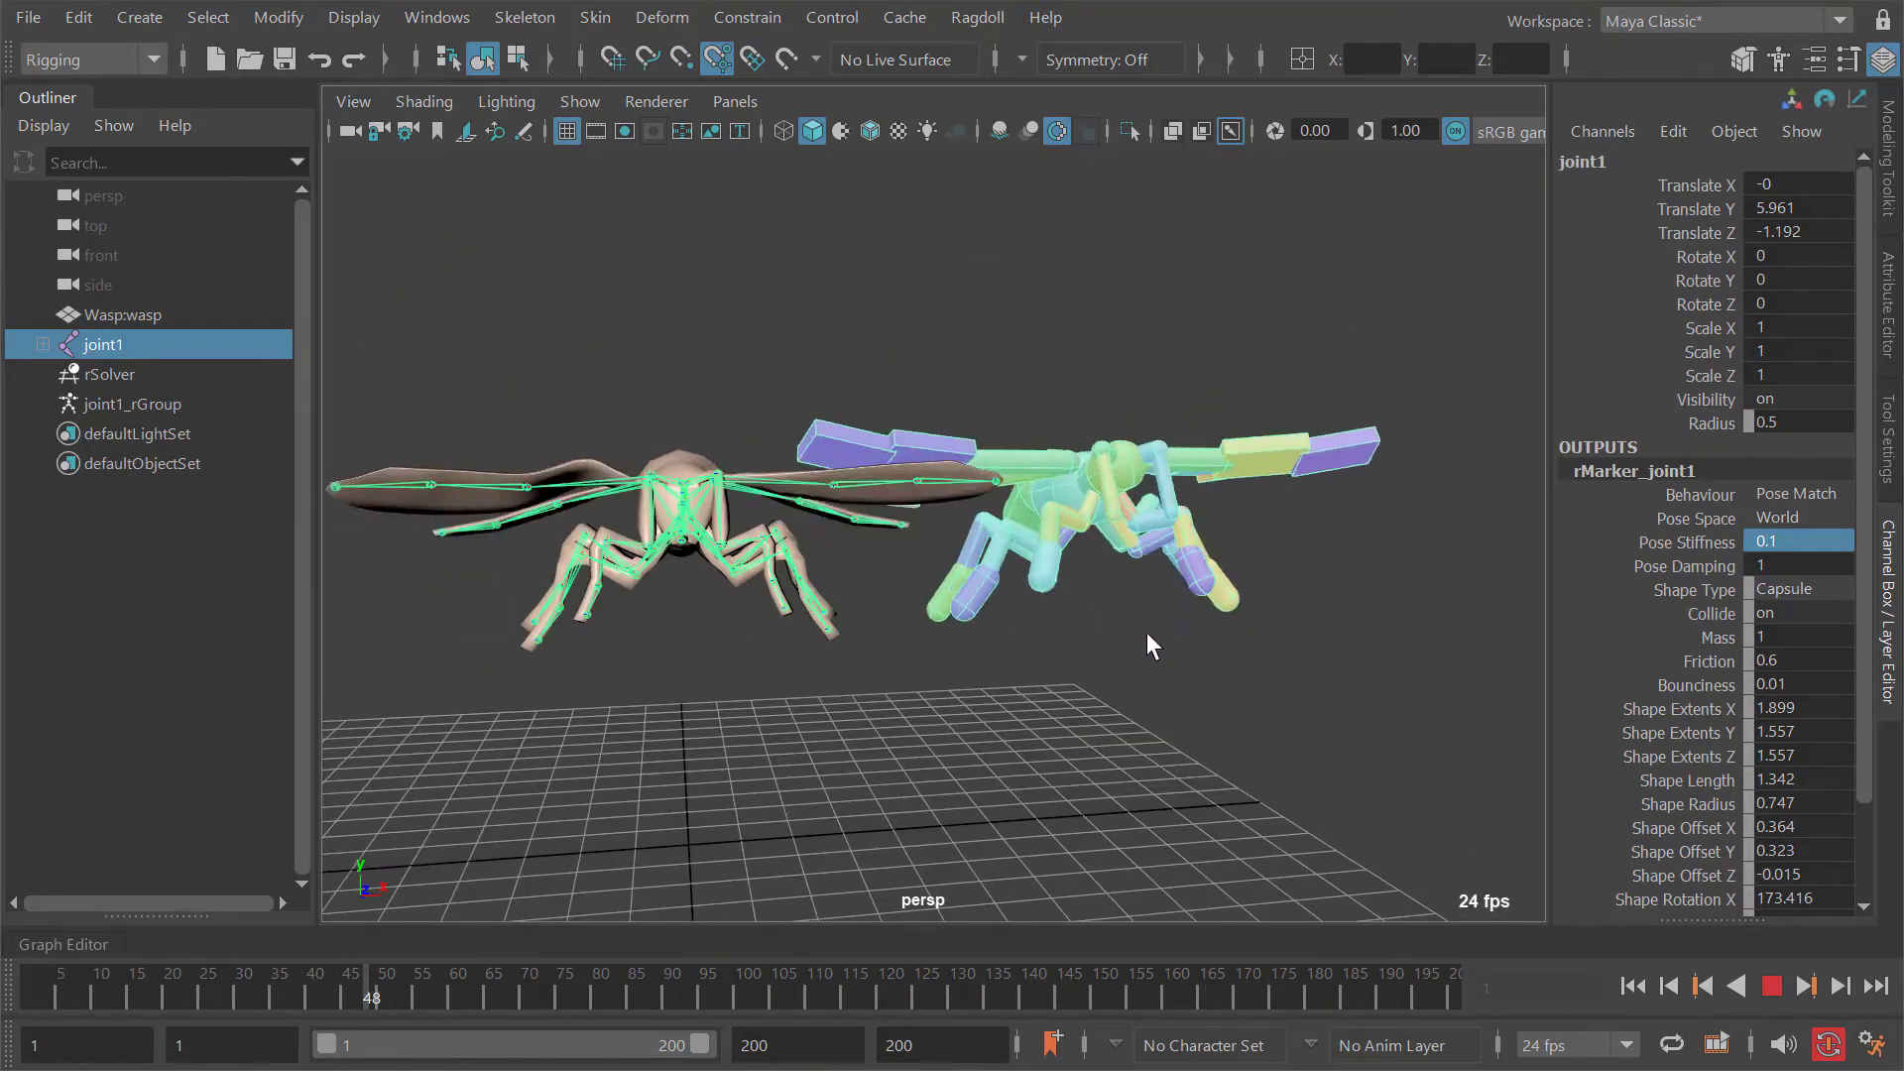
{"action": "left_click_drag", "start_coordinate": [1085, 605], "coordinate": [1041, 599], "text": "alt"}
{"action": "key", "text": "alt+shift+v"}
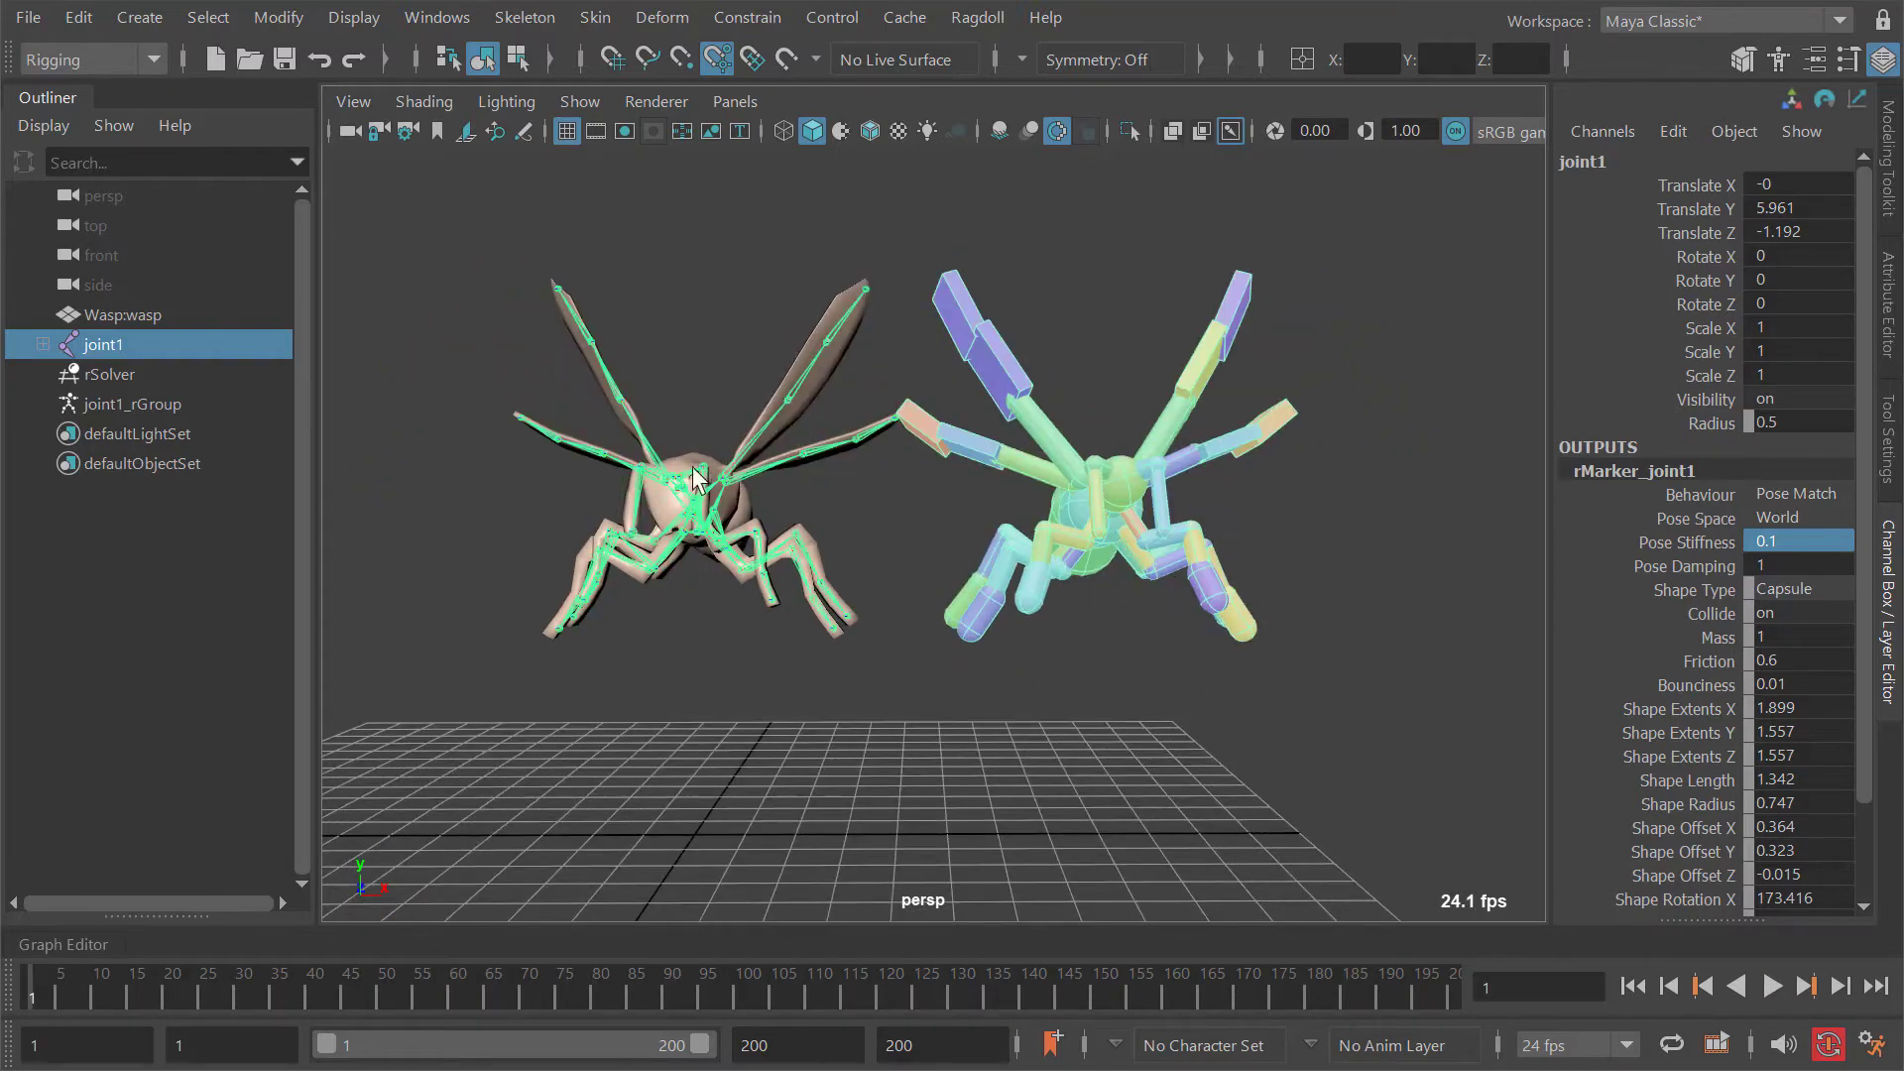
{"action": "left_click_drag", "start_coordinate": [1225, 570], "coordinate": [1052, 599], "text": "alt"}
{"action": "key", "text": "alt+v"}
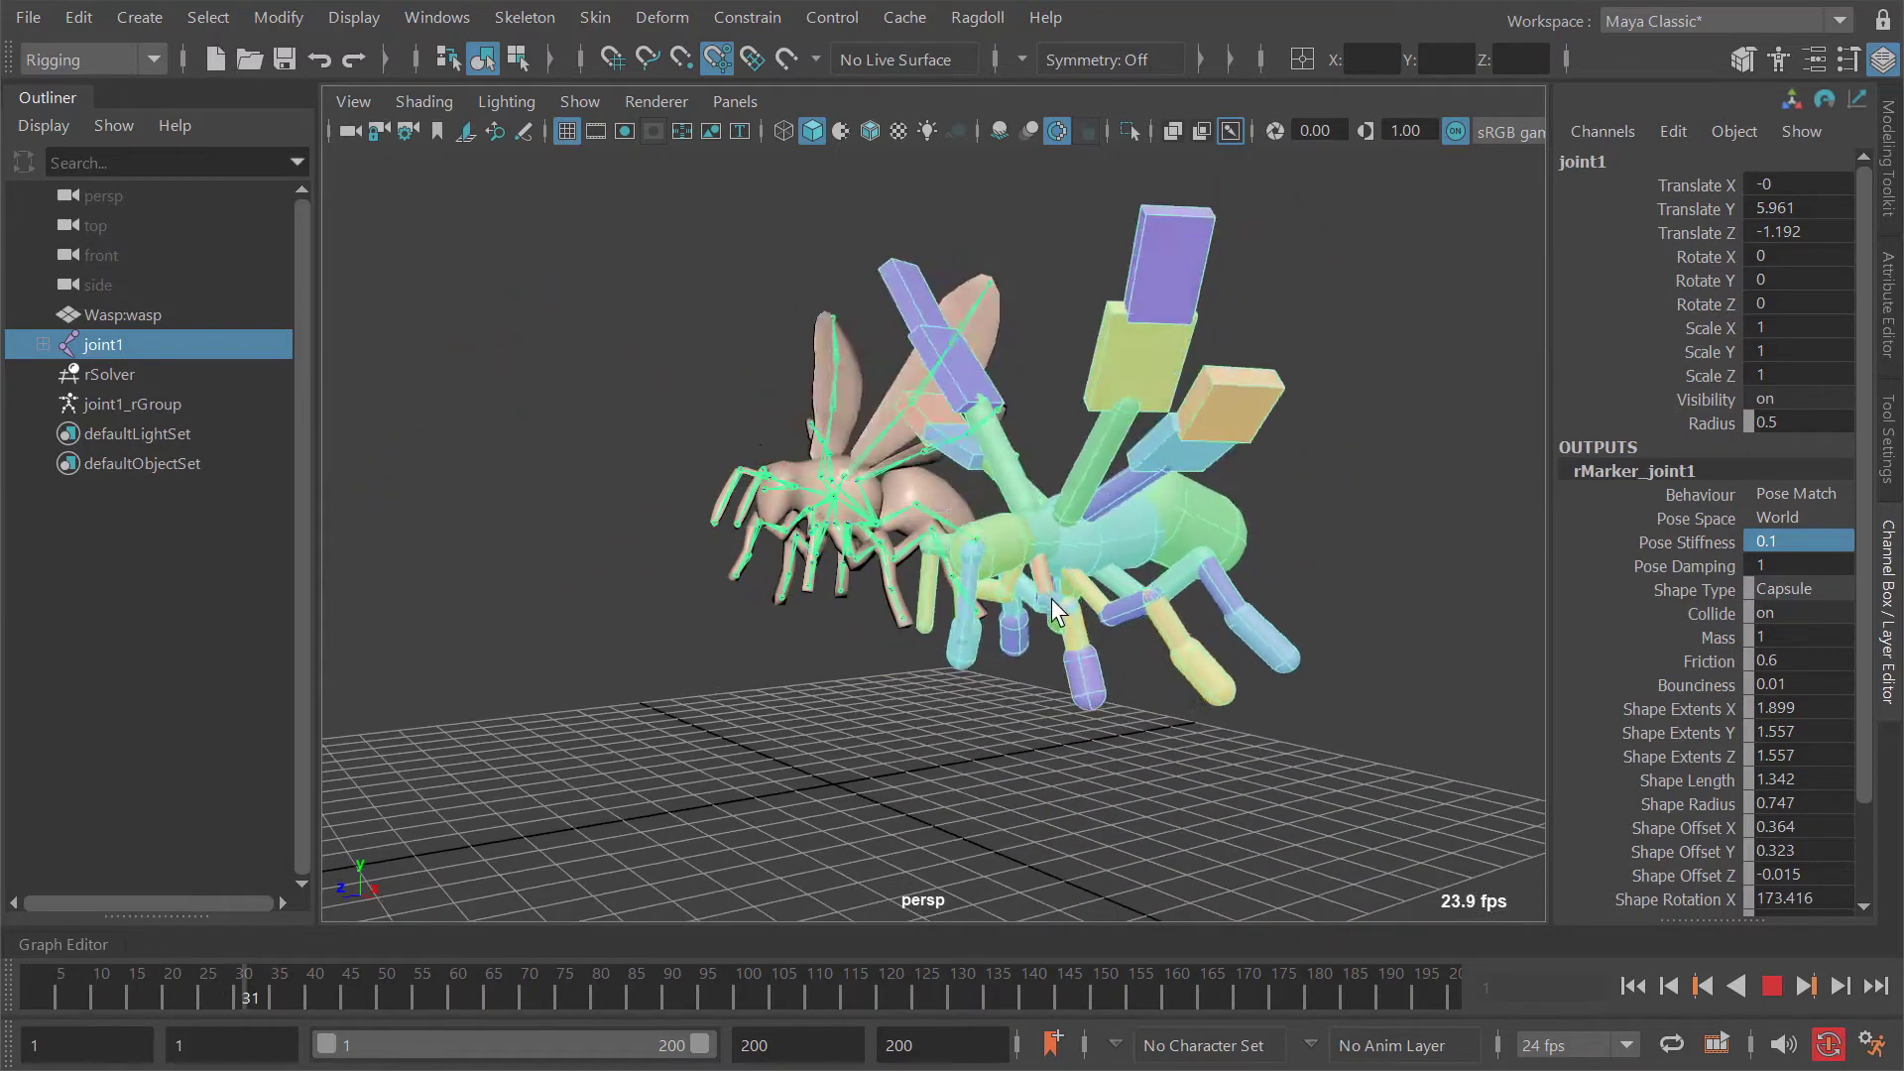
{"action": "key", "text": "alt+shift+v"}
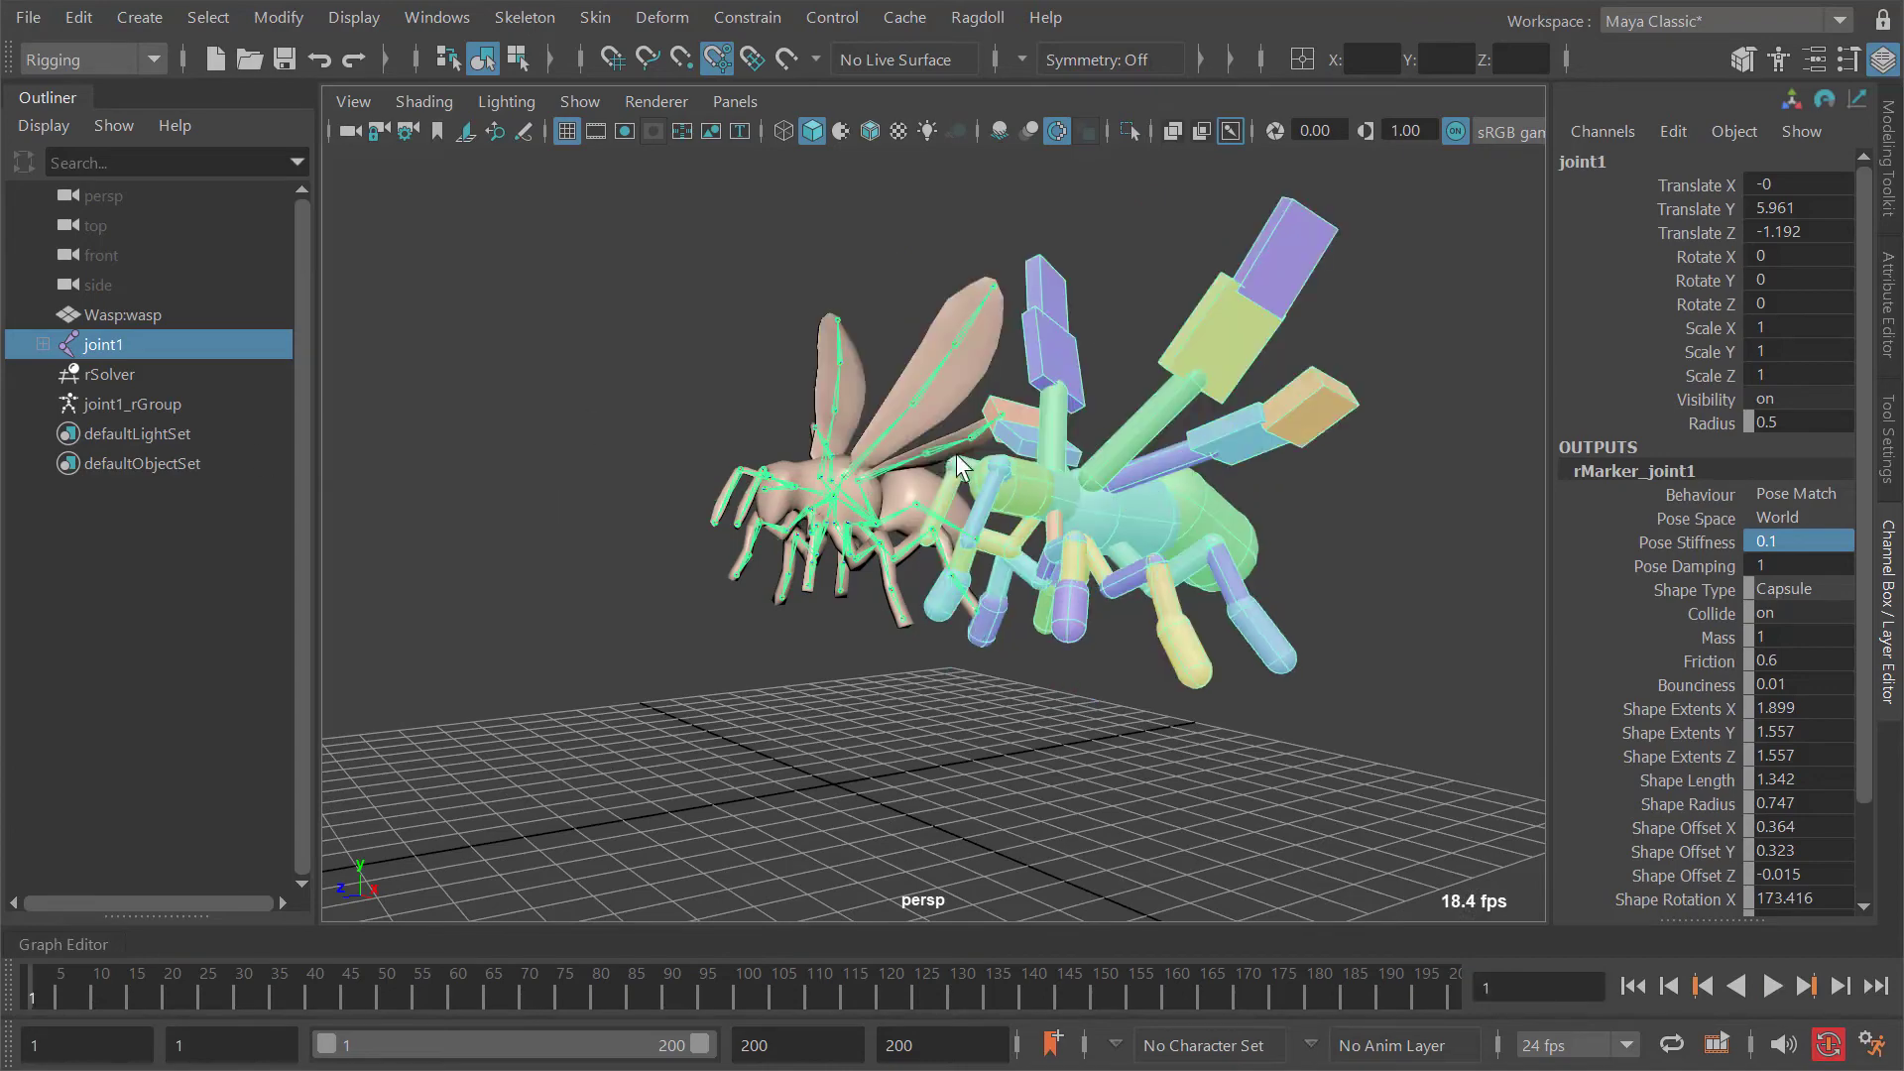
Step: Select the head joint, joint3, and play the simulation to check how the head moves
{"action": "left_click_drag", "start_coordinate": [1059, 488], "coordinate": [840, 354], "text": "alt"}
{"action": "left_click", "coordinate": [869, 474]}
{"action": "left_click_drag", "start_coordinate": [775, 536], "coordinate": [984, 510], "text": "alt"}
{"action": "left_click_drag", "start_coordinate": [1142, 504], "coordinate": [1056, 572], "text": "alt"}
{"action": "key", "text": "alt+v"}
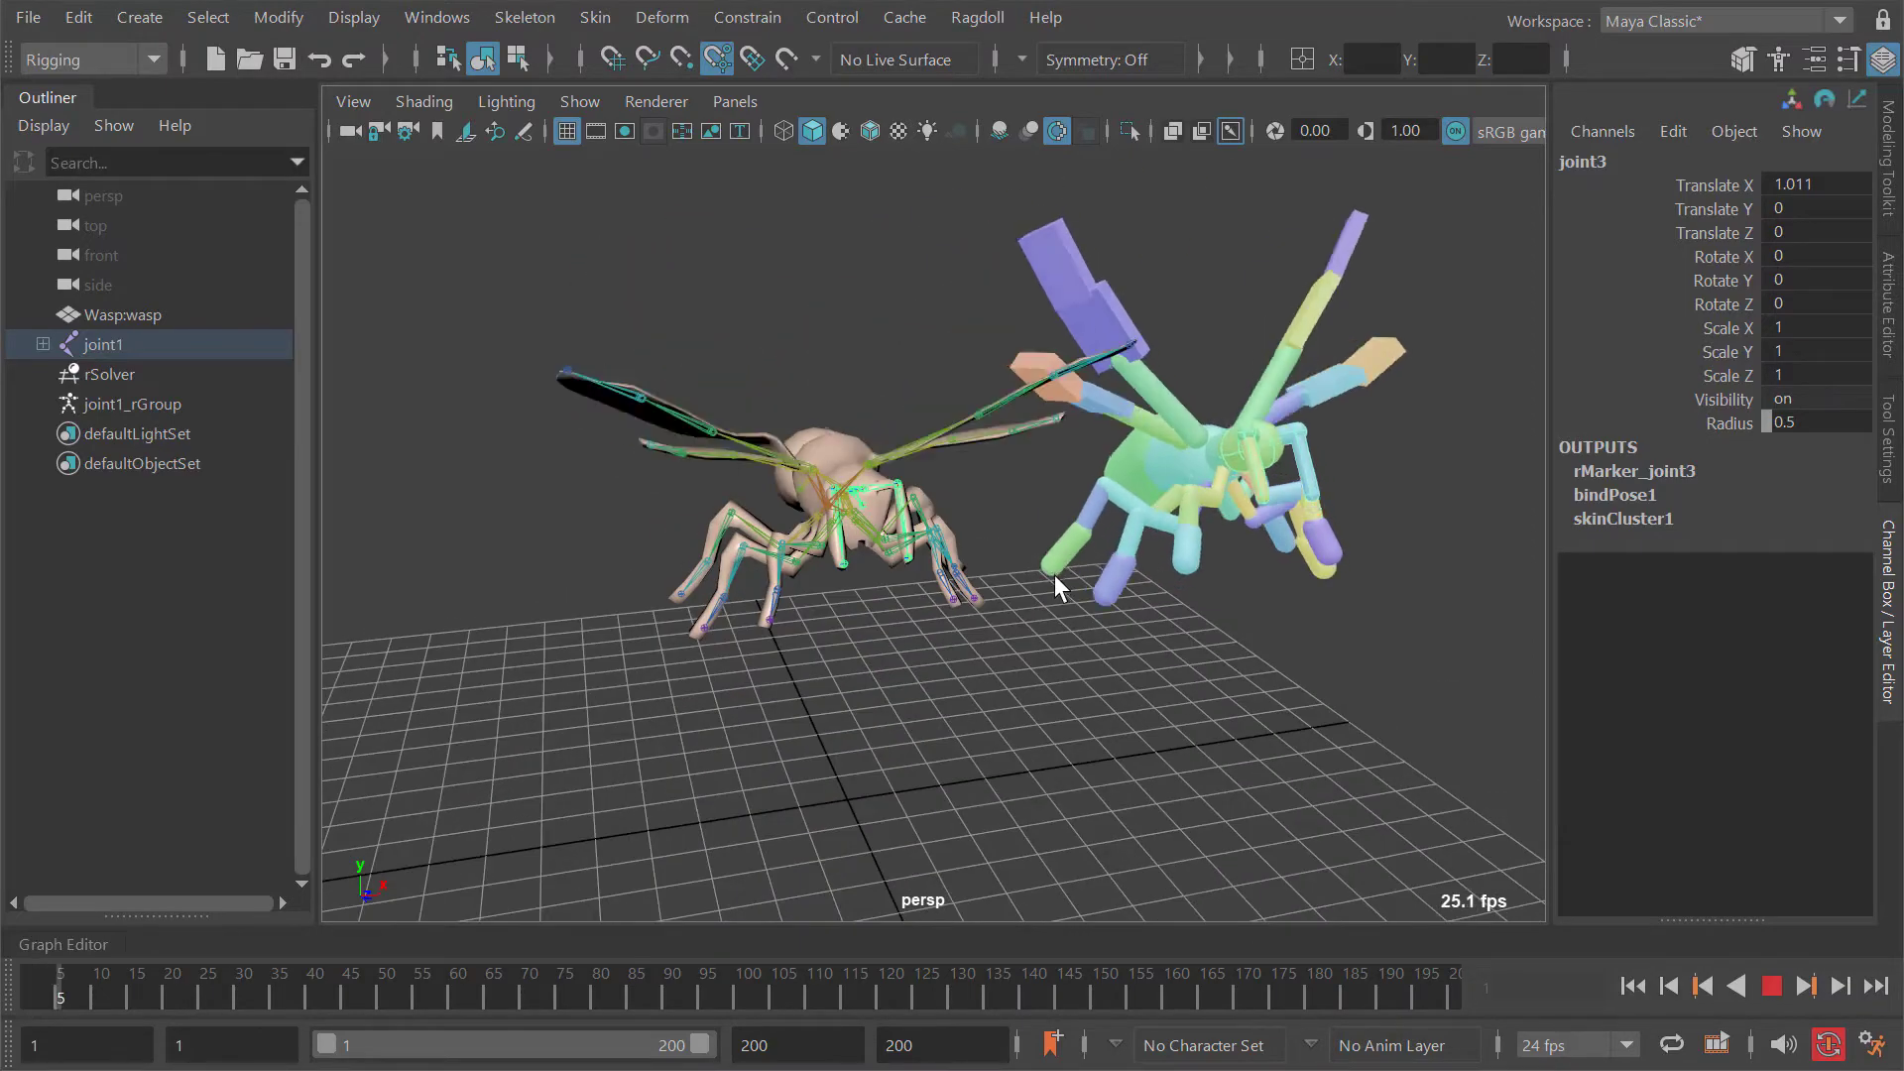
{"action": "left_click_drag", "start_coordinate": [1176, 488], "coordinate": [994, 441], "text": "alt"}
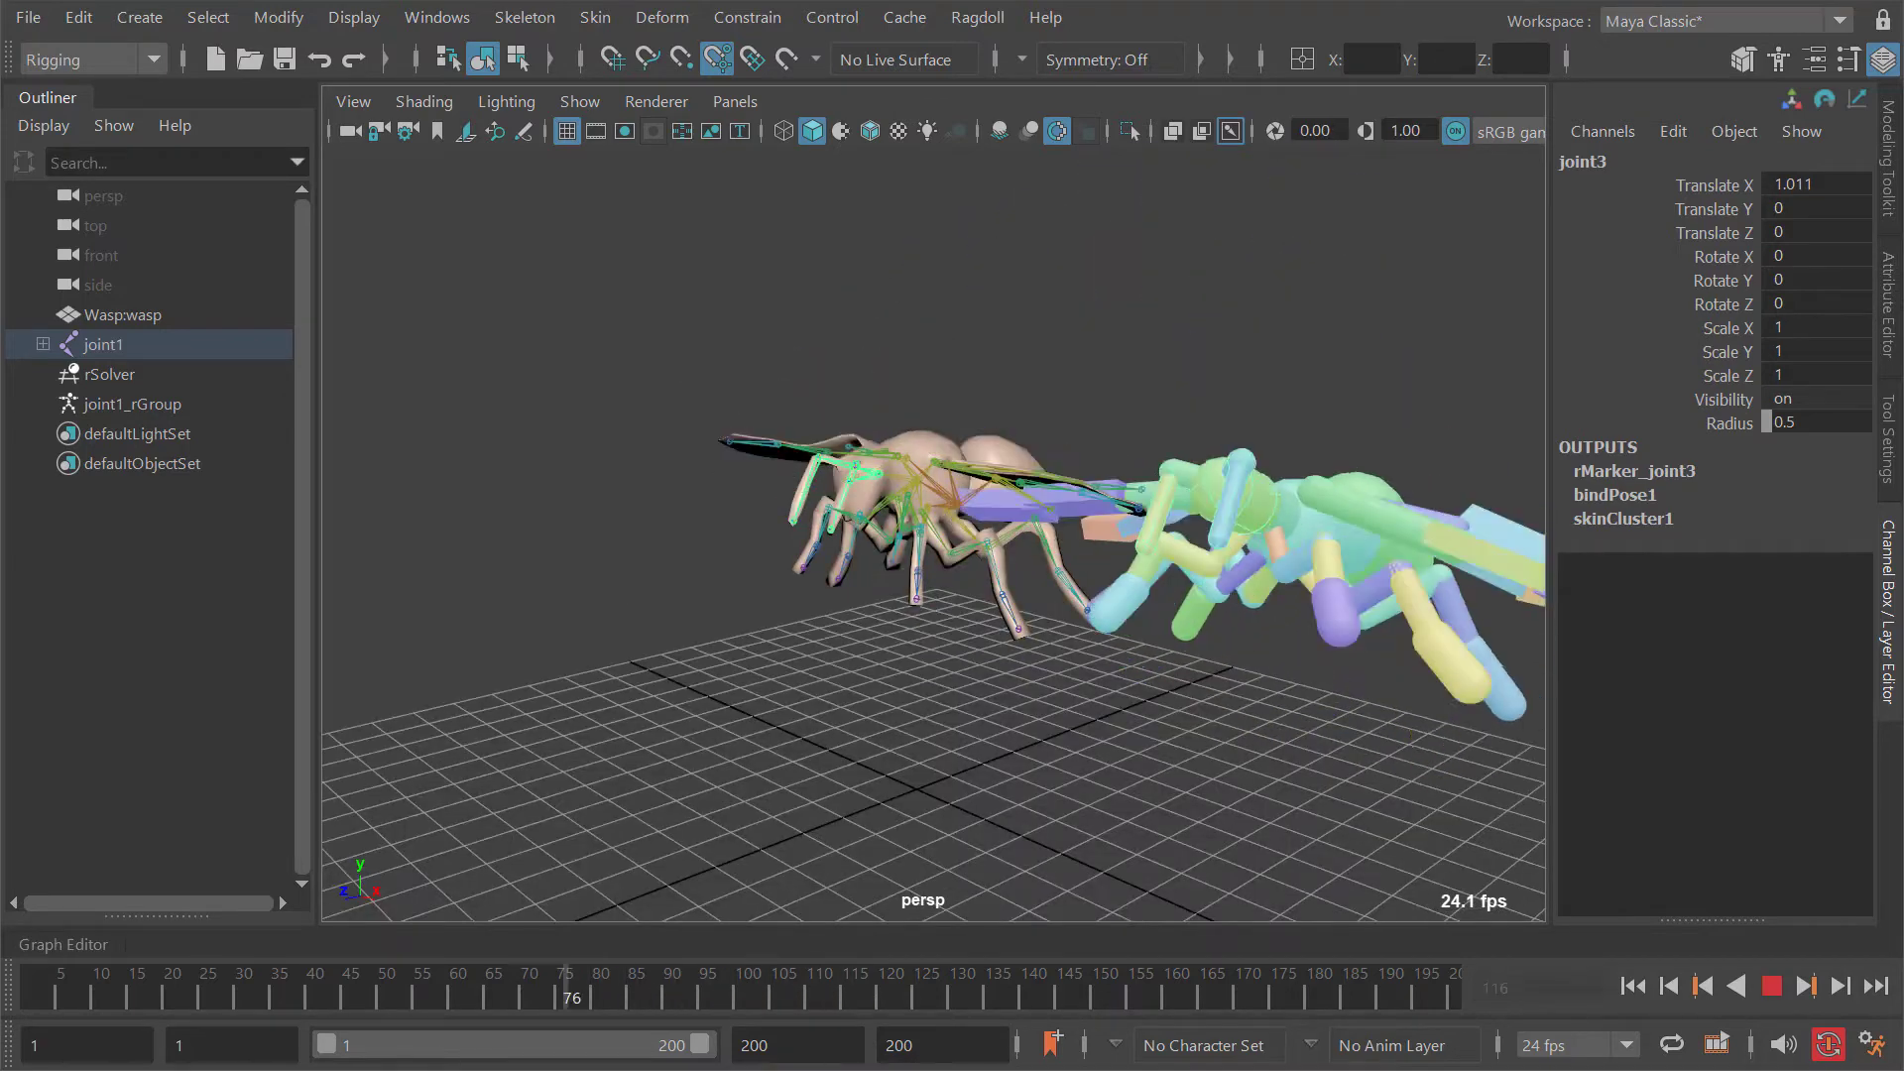
{"action": "key", "text": "alt+shift+v"}
{"action": "left_click_drag", "start_coordinate": [957, 496], "coordinate": [991, 510], "text": "alt"}
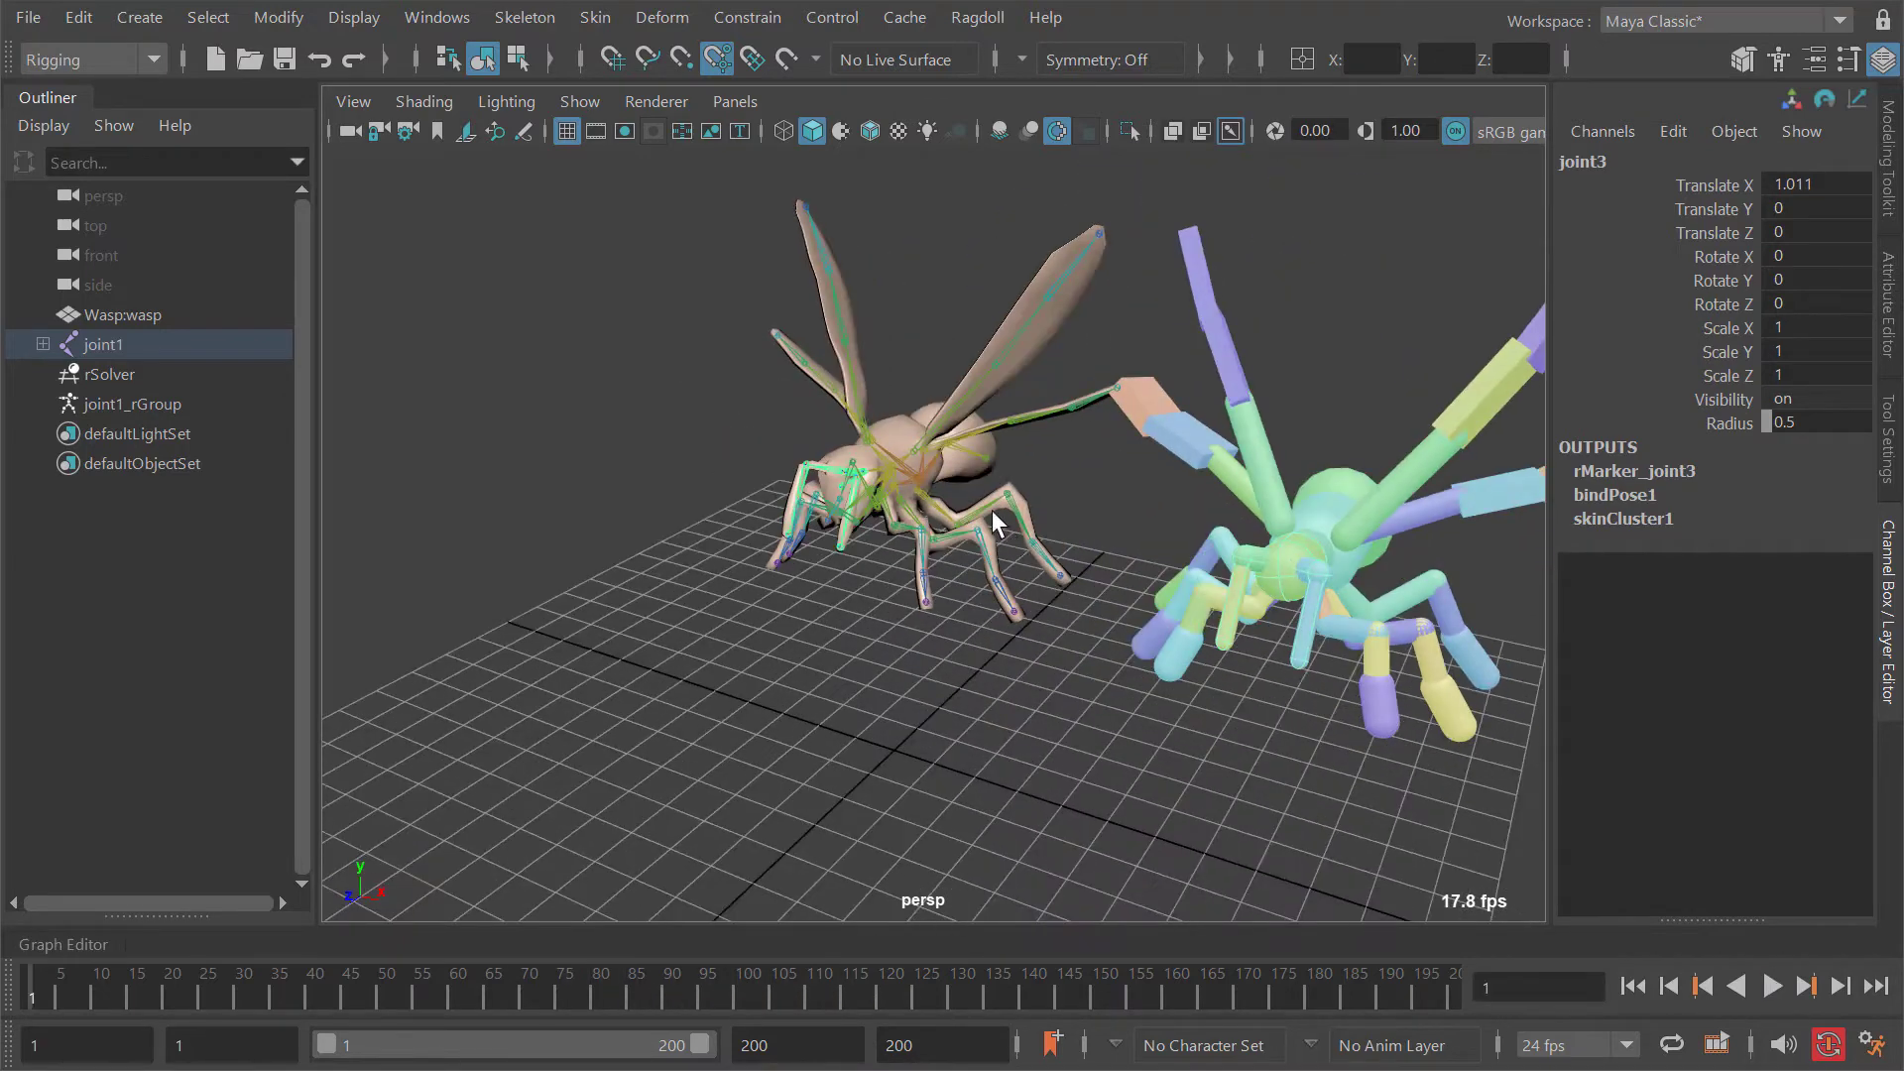
Step: Set rMarker_joint3's Behaviour to Pose Match and its Pose Space to World, and play the simulation to check the head
{"action": "left_click", "coordinate": [1627, 472]}
{"action": "left_click_drag", "start_coordinate": [1342, 525], "coordinate": [1656, 506], "text": "alt"}
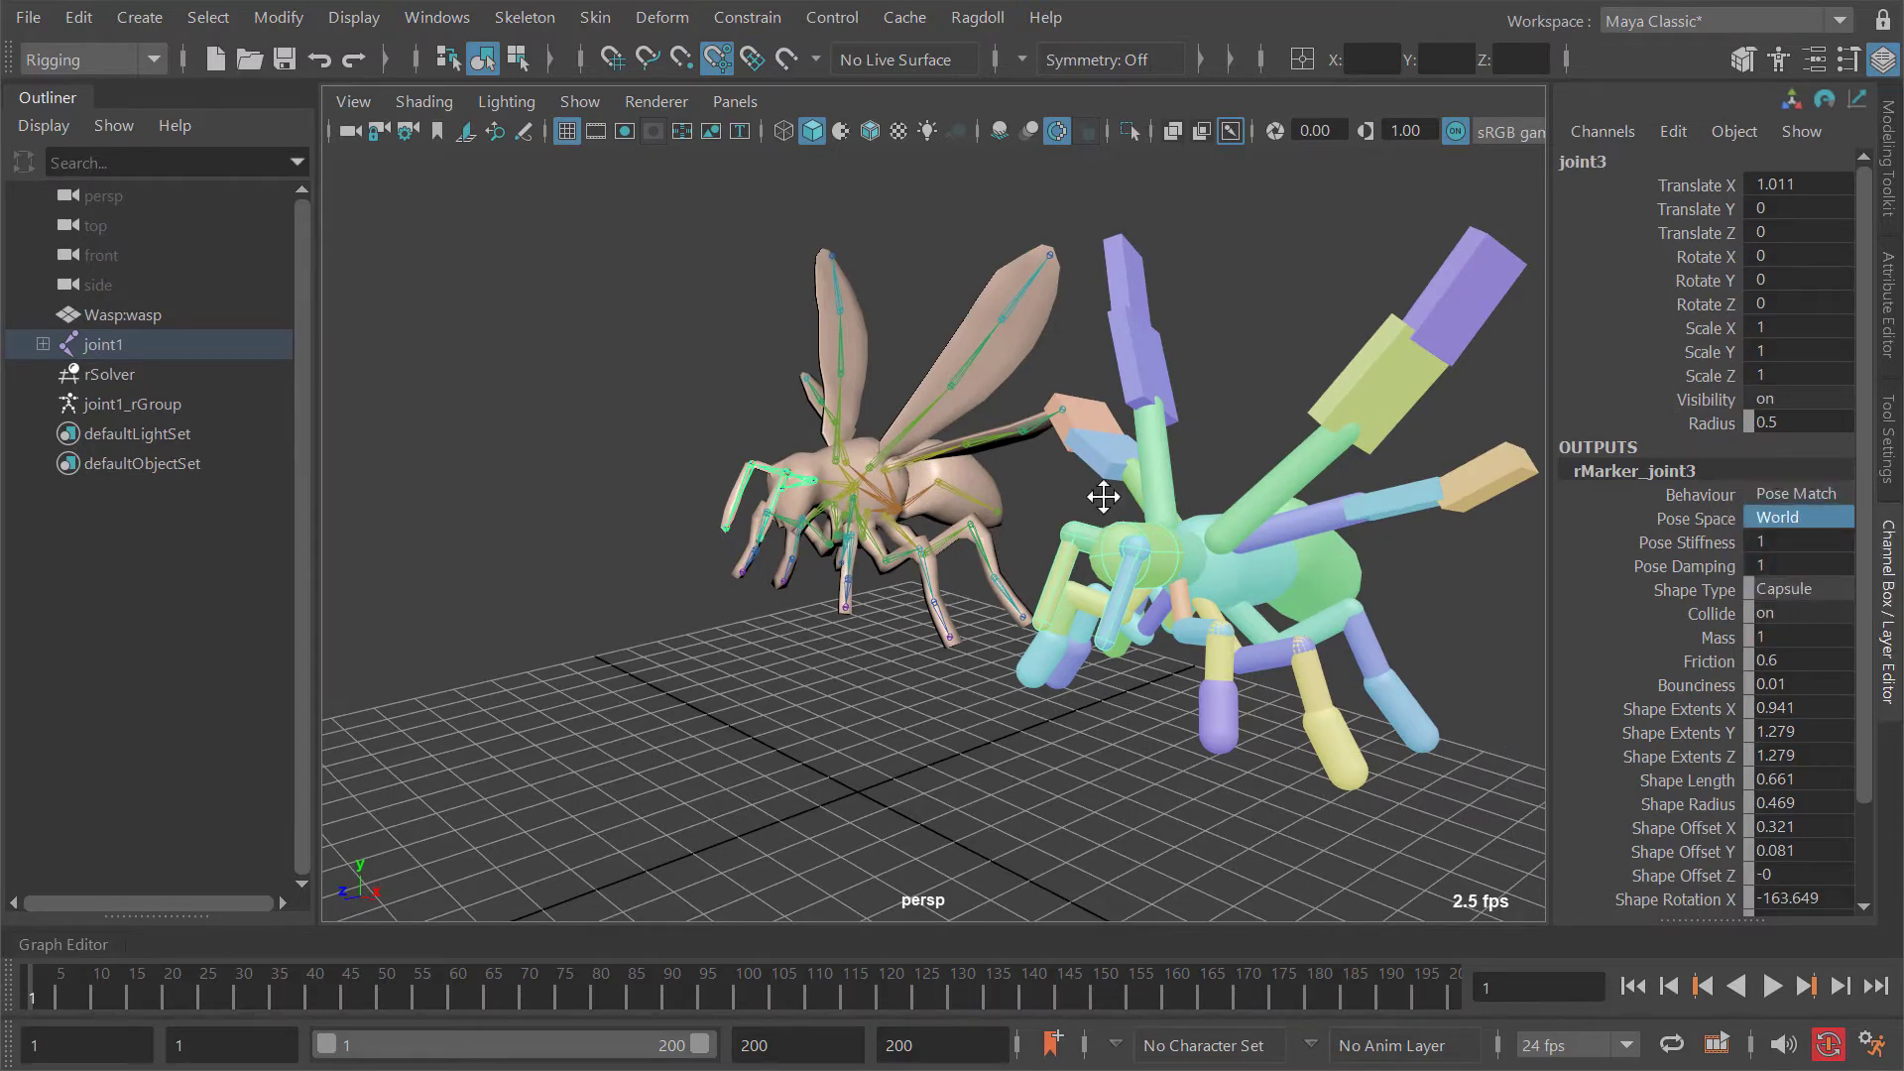
{"action": "mouse_move", "coordinate": [1104, 496]}
{"action": "left_mouse_down", "text": "alt"}
{"action": "mouse_move", "coordinate": [1156, 545]}
{"action": "mouse_move", "coordinate": [1081, 508]}
{"action": "left_mouse_up", "text": "alt"}
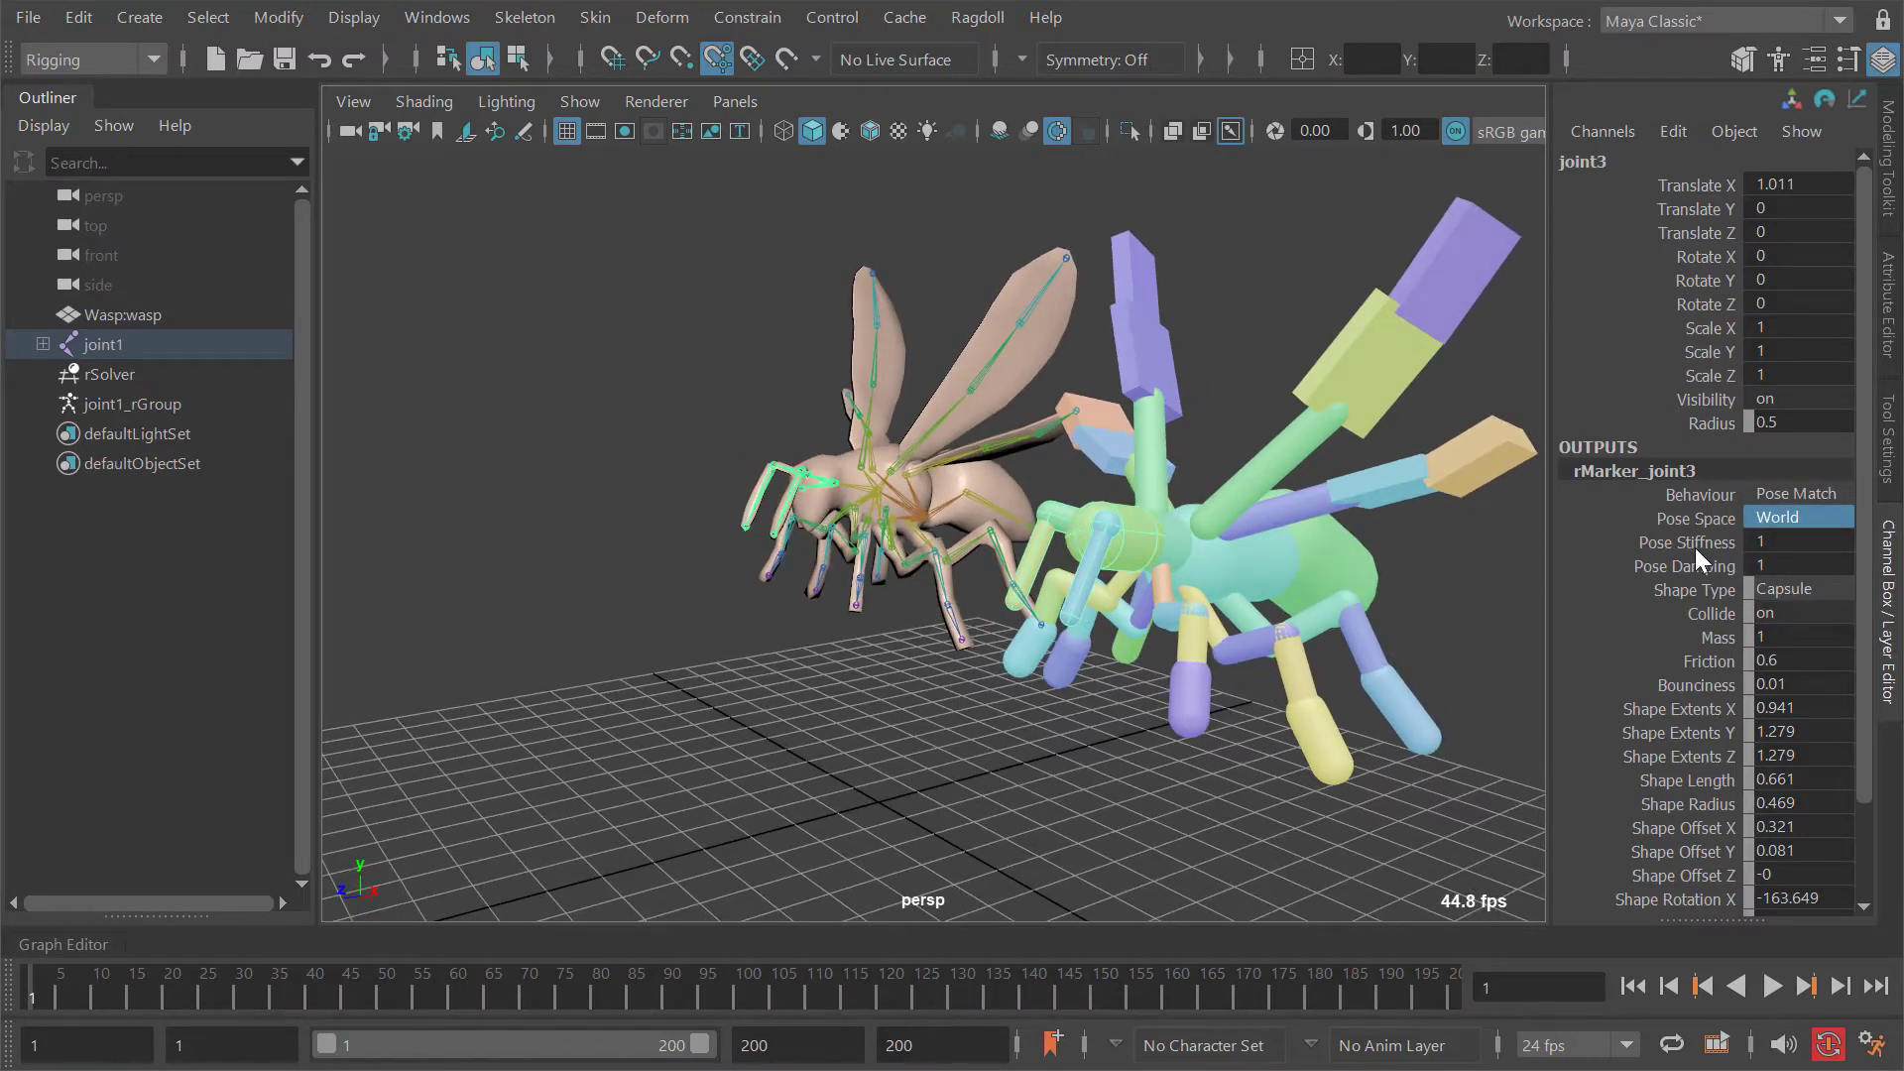
{"action": "key", "text": "alt+v"}
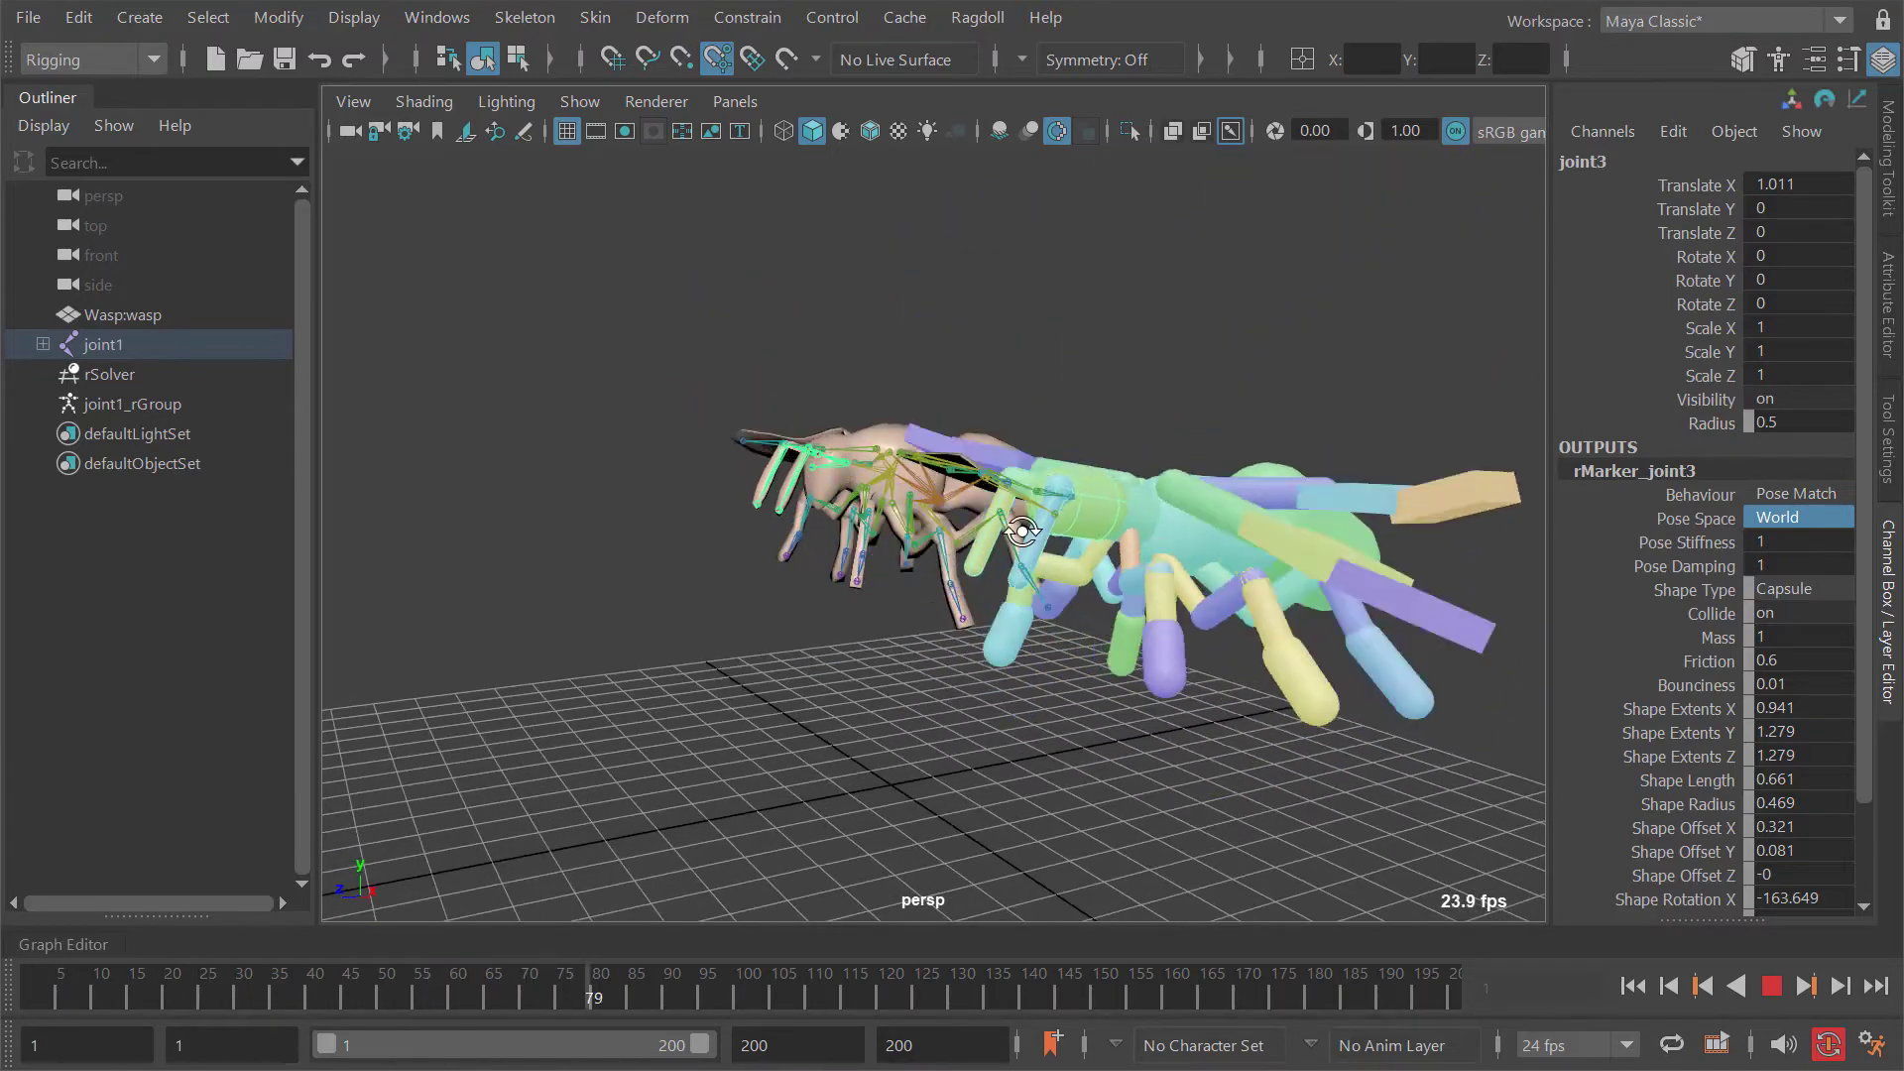
{"action": "left_click_drag", "start_coordinate": [1116, 445], "coordinate": [1205, 580], "text": "alt"}
{"action": "key", "text": "alt+v"}
{"action": "left_click_drag", "start_coordinate": [1116, 486], "coordinate": [1165, 471], "text": "alt"}
{"action": "left_click_drag", "start_coordinate": [882, 500], "coordinate": [1214, 491], "text": "alt"}
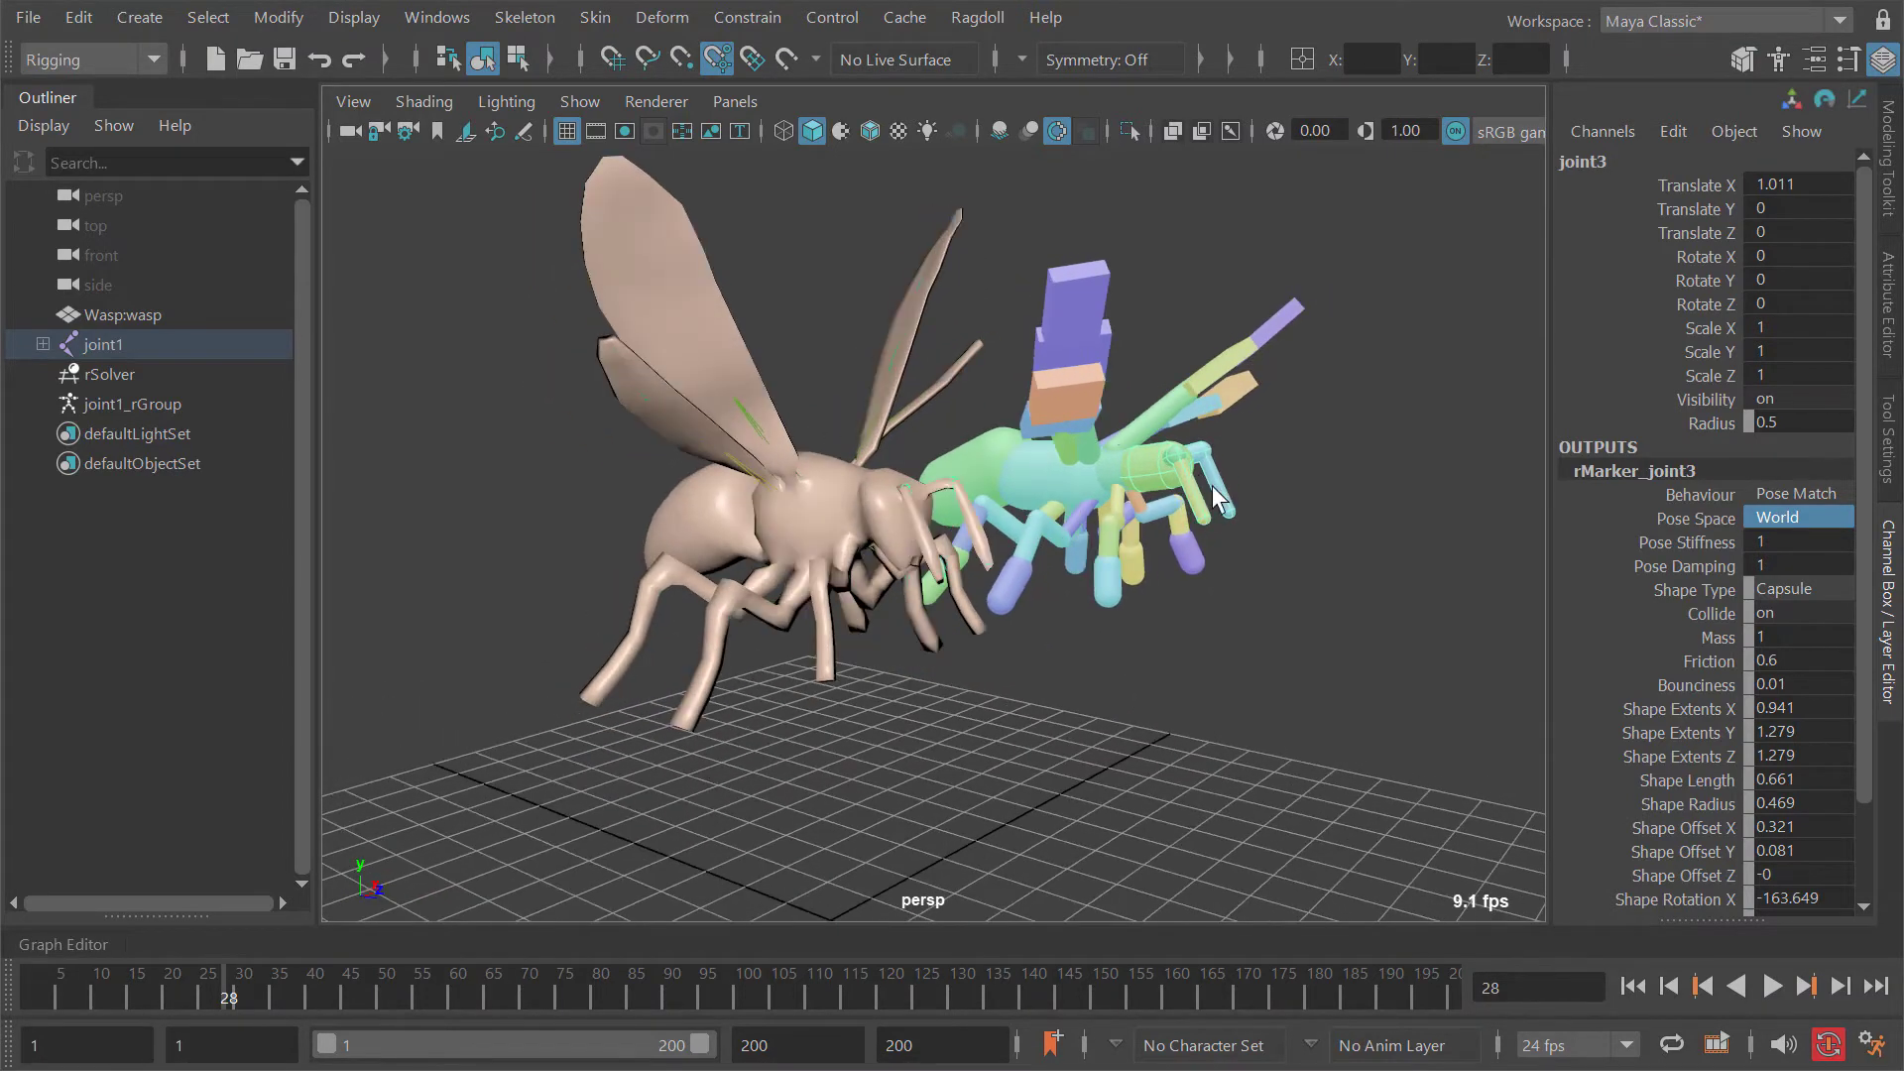
Step: Rewind the simulation and expand the Advanced Pose attributes of the head marker rMarker_joint3
{"action": "key", "text": "alt+shift+v"}
{"action": "left_click_drag", "start_coordinate": [1028, 553], "coordinate": [998, 467], "text": "alt"}
{"action": "key", "text": "ctrl+a"}
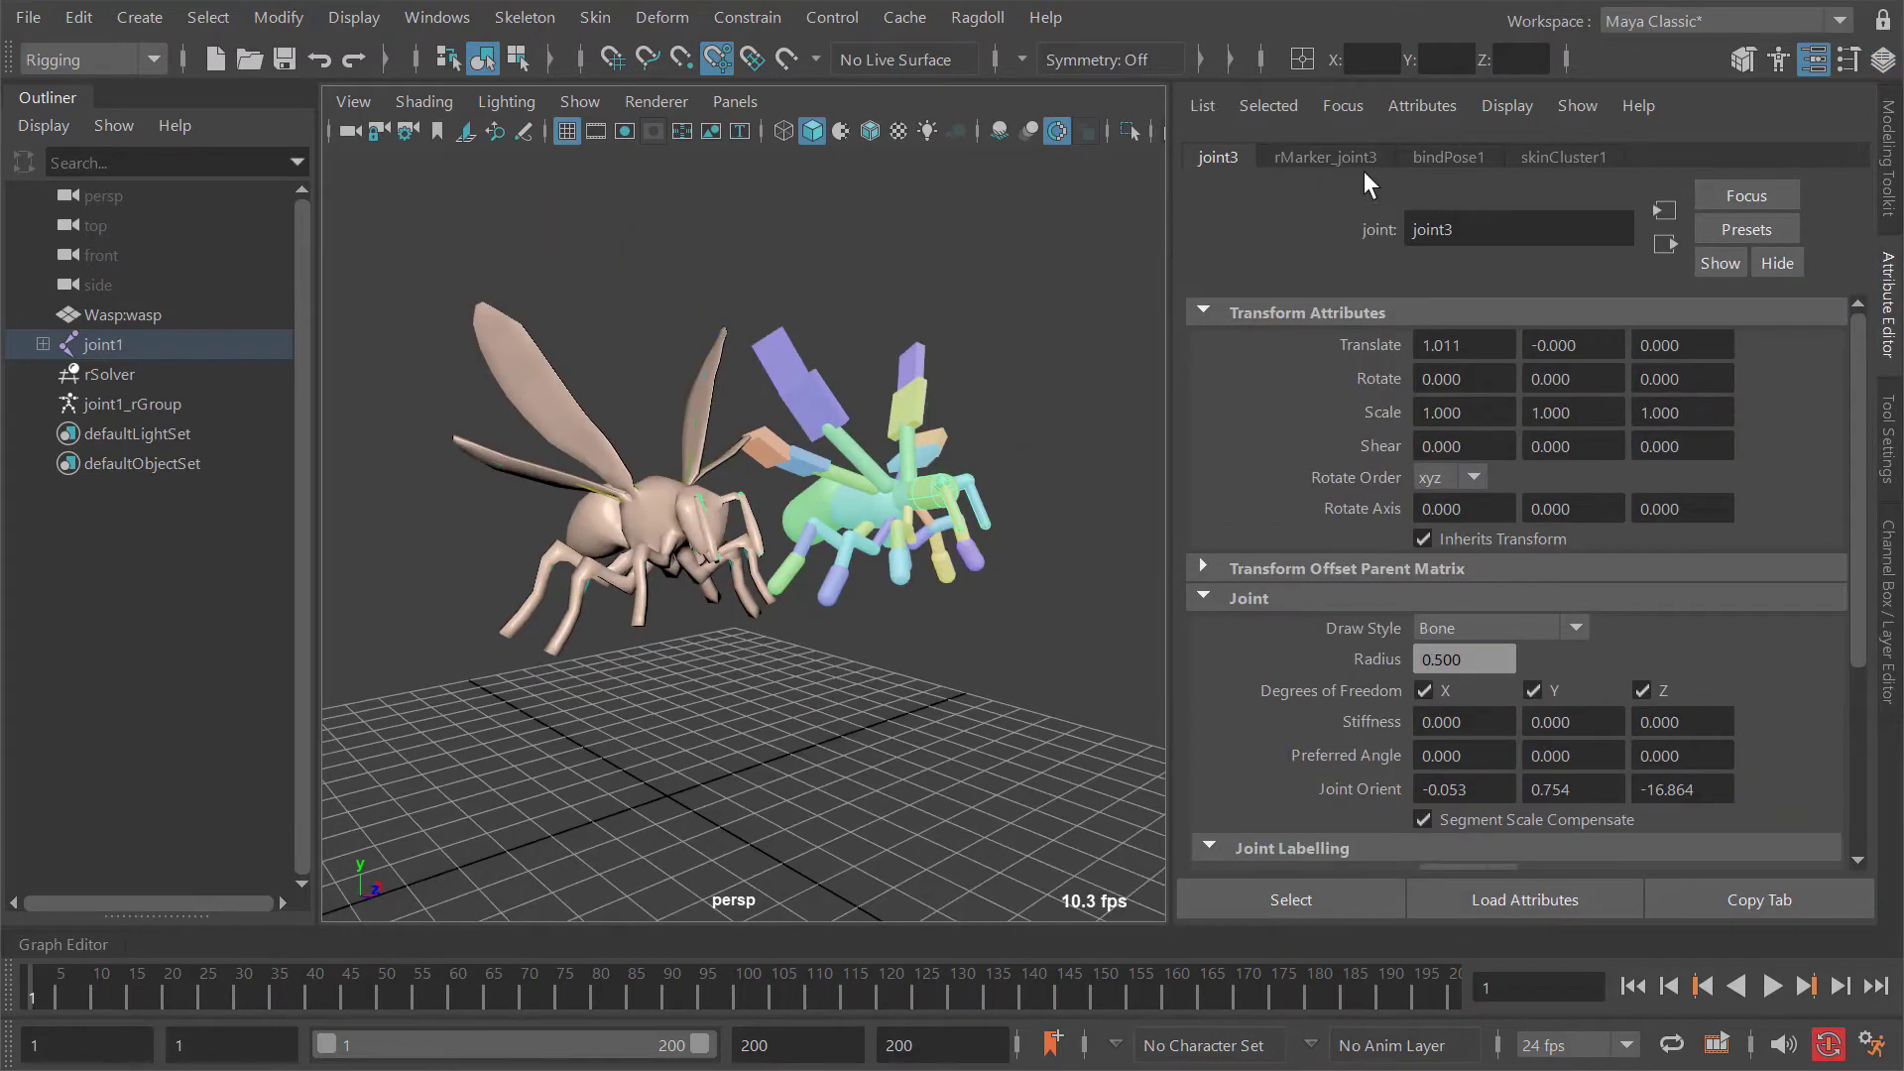
{"action": "left_click", "coordinate": [1339, 161]}
{"action": "middle_click_drag", "start_coordinate": [958, 492], "coordinate": [990, 478], "text": "alt"}
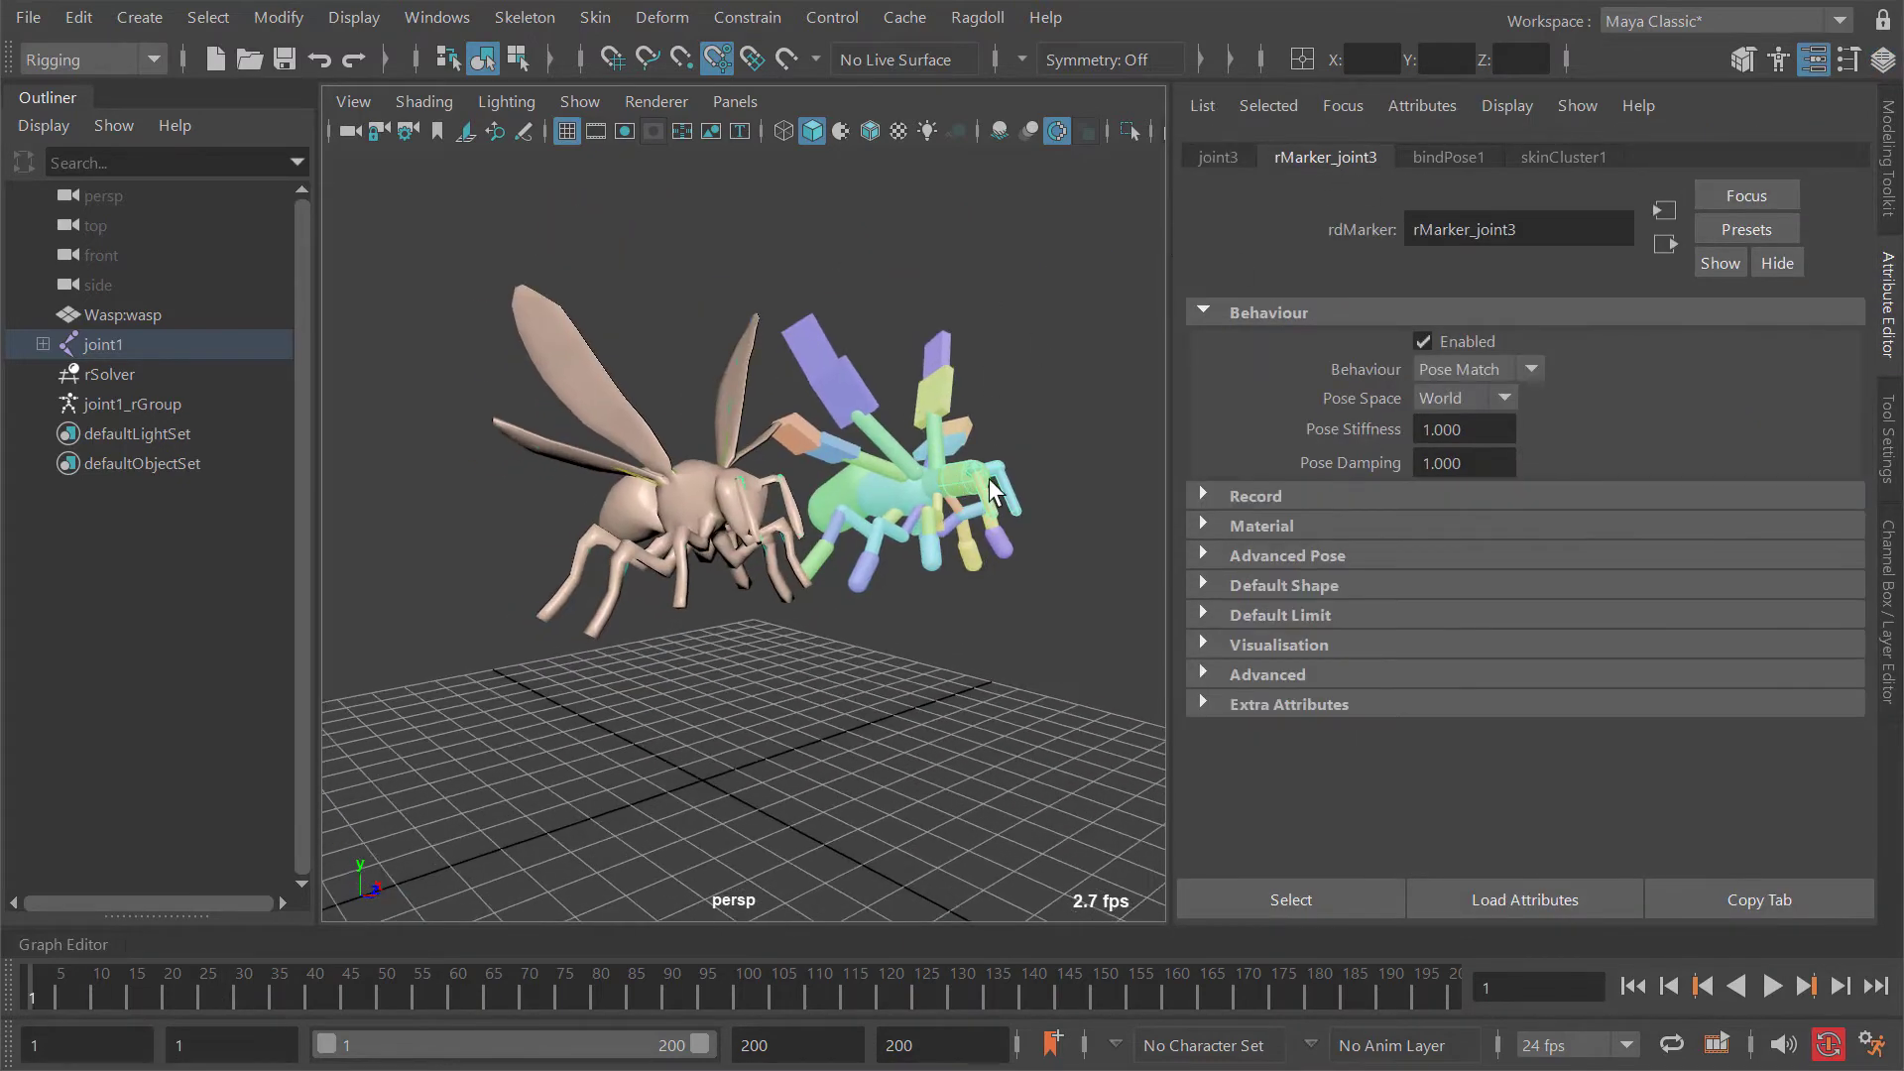
{"action": "left_click", "coordinate": [1206, 553]}
{"action": "middle_click_drag", "start_coordinate": [982, 562], "coordinate": [1051, 533], "text": "alt"}
{"action": "mouse_move", "coordinate": [1051, 533]}
{"action": "left_mouse_down", "text": "alt"}
{"action": "mouse_move", "coordinate": [926, 510]}
{"action": "mouse_move", "coordinate": [1028, 534]}
{"action": "left_mouse_up", "text": "alt"}
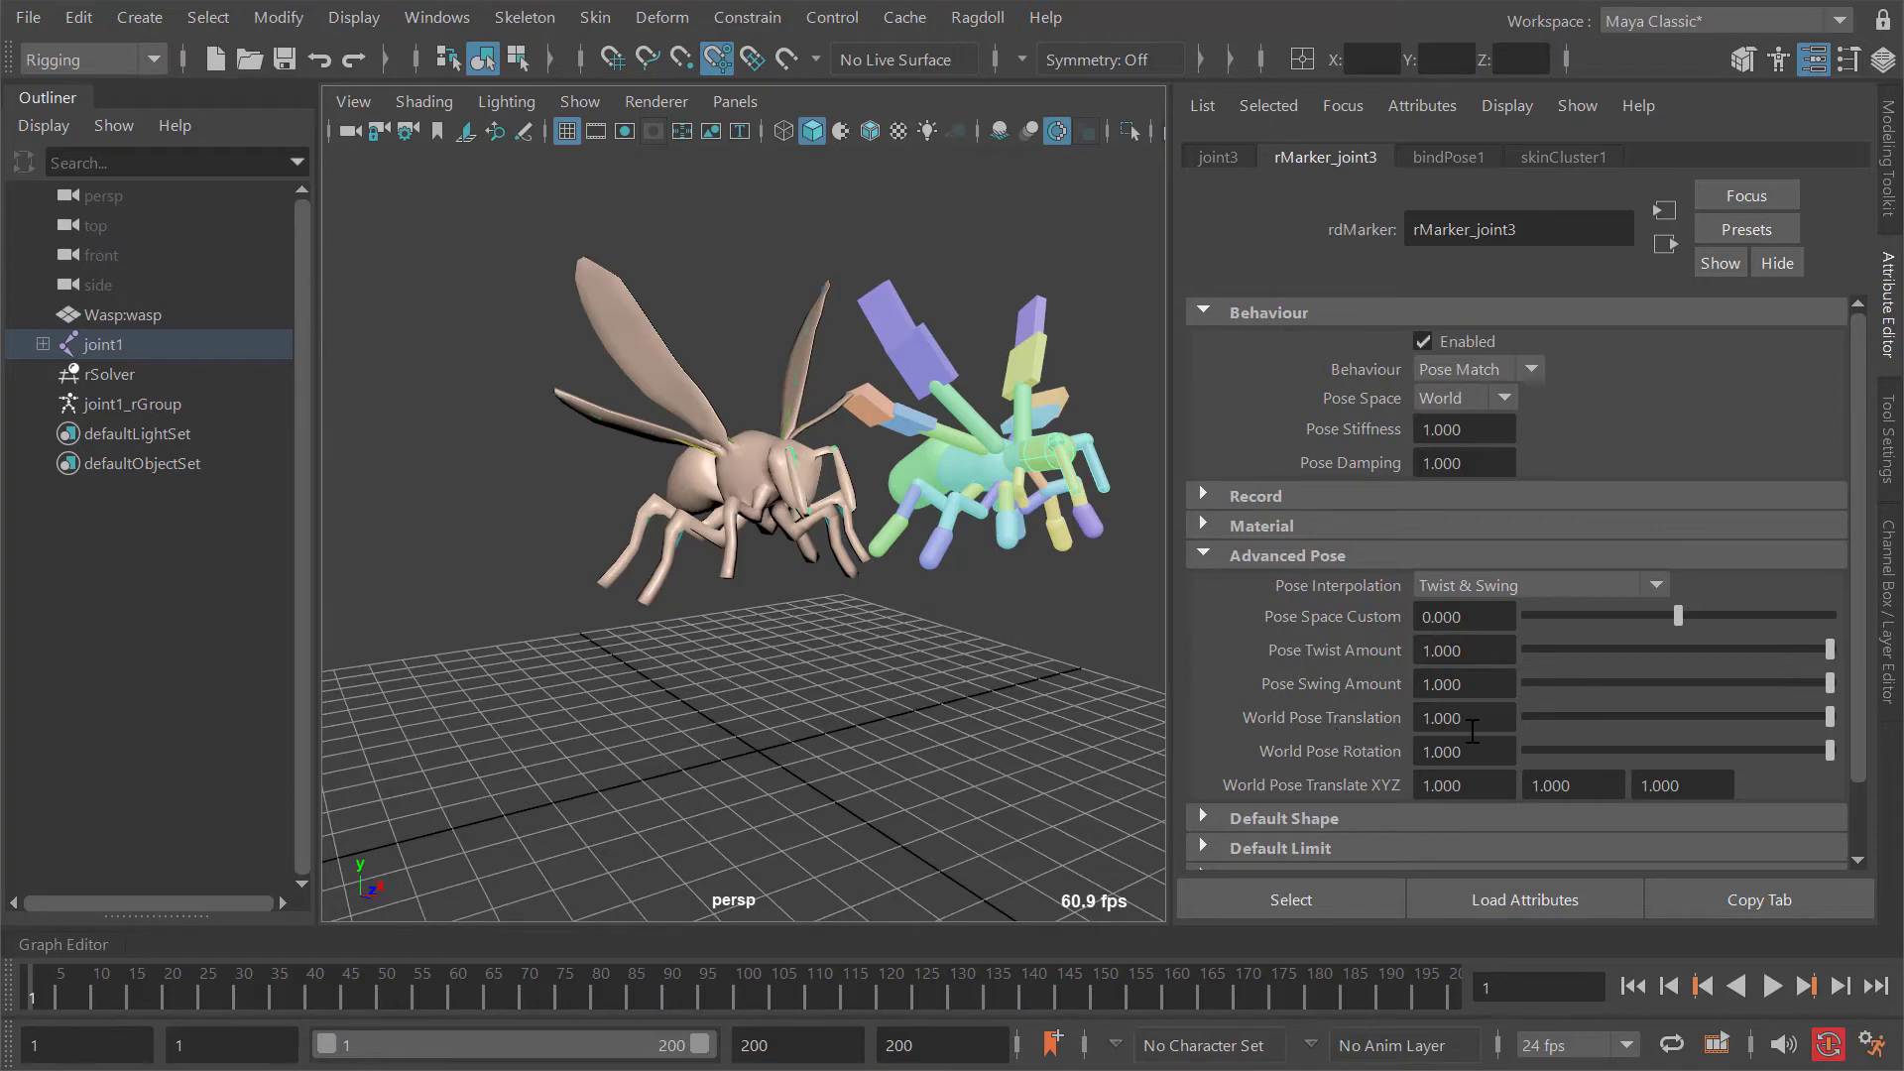
Step: Play the simulation to check the head, and set rMarker_joint3's World Pose Translation to 0
{"action": "key", "text": "alt+v"}
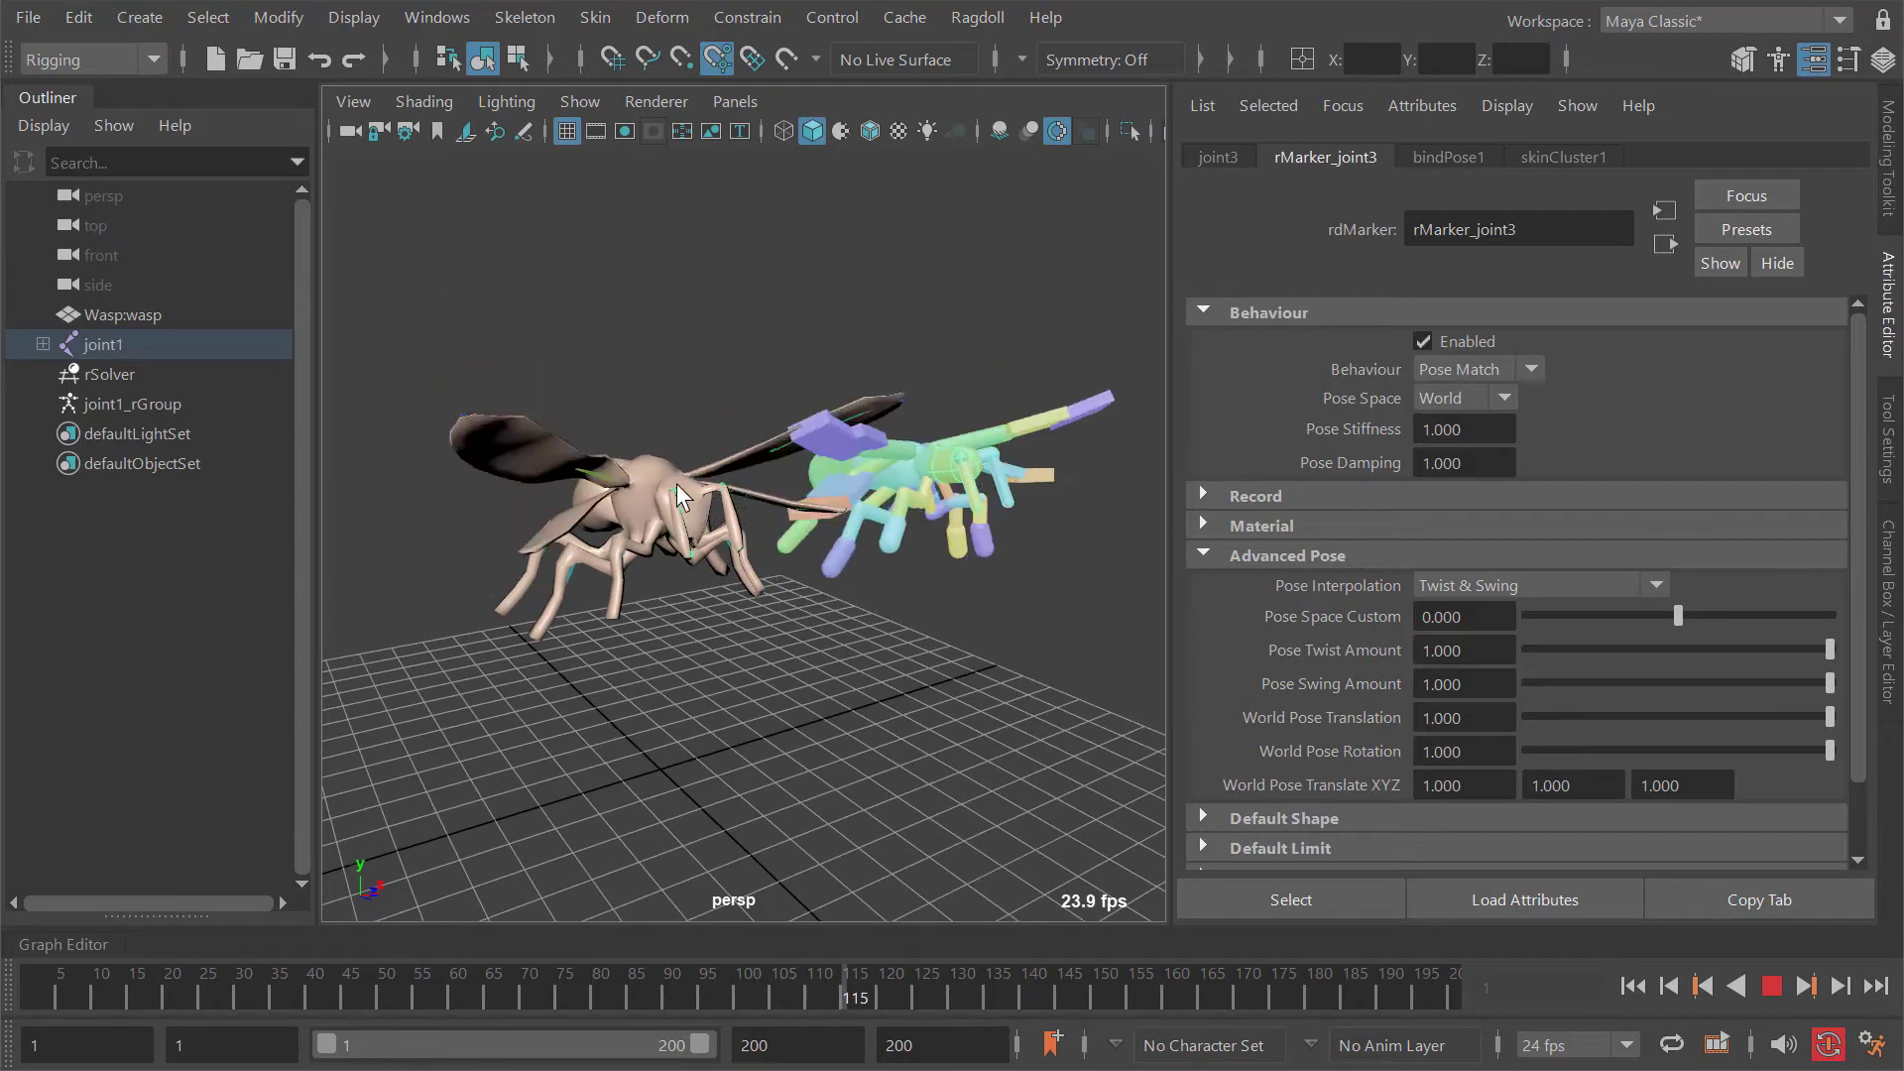
{"action": "key", "text": "Escape"}
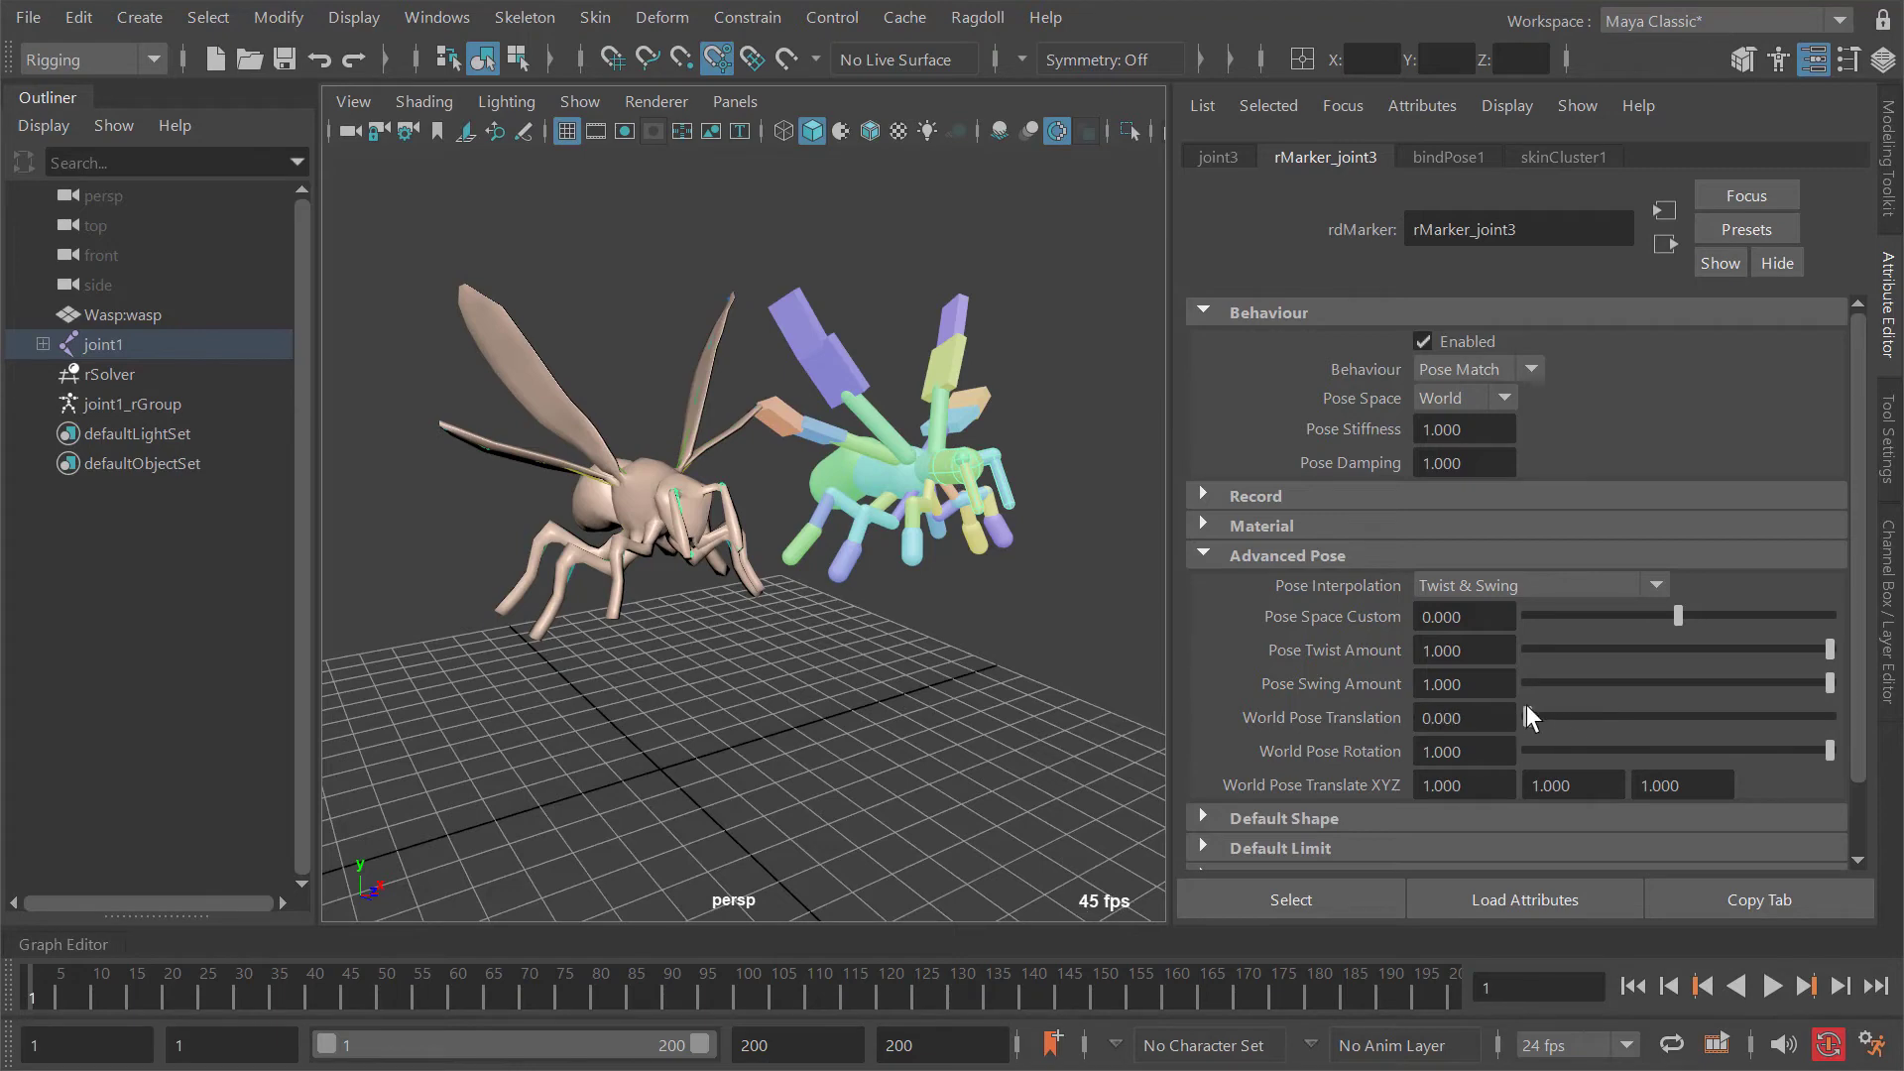
{"action": "middle_click_drag", "start_coordinate": [922, 513], "coordinate": [878, 518], "text": "alt"}
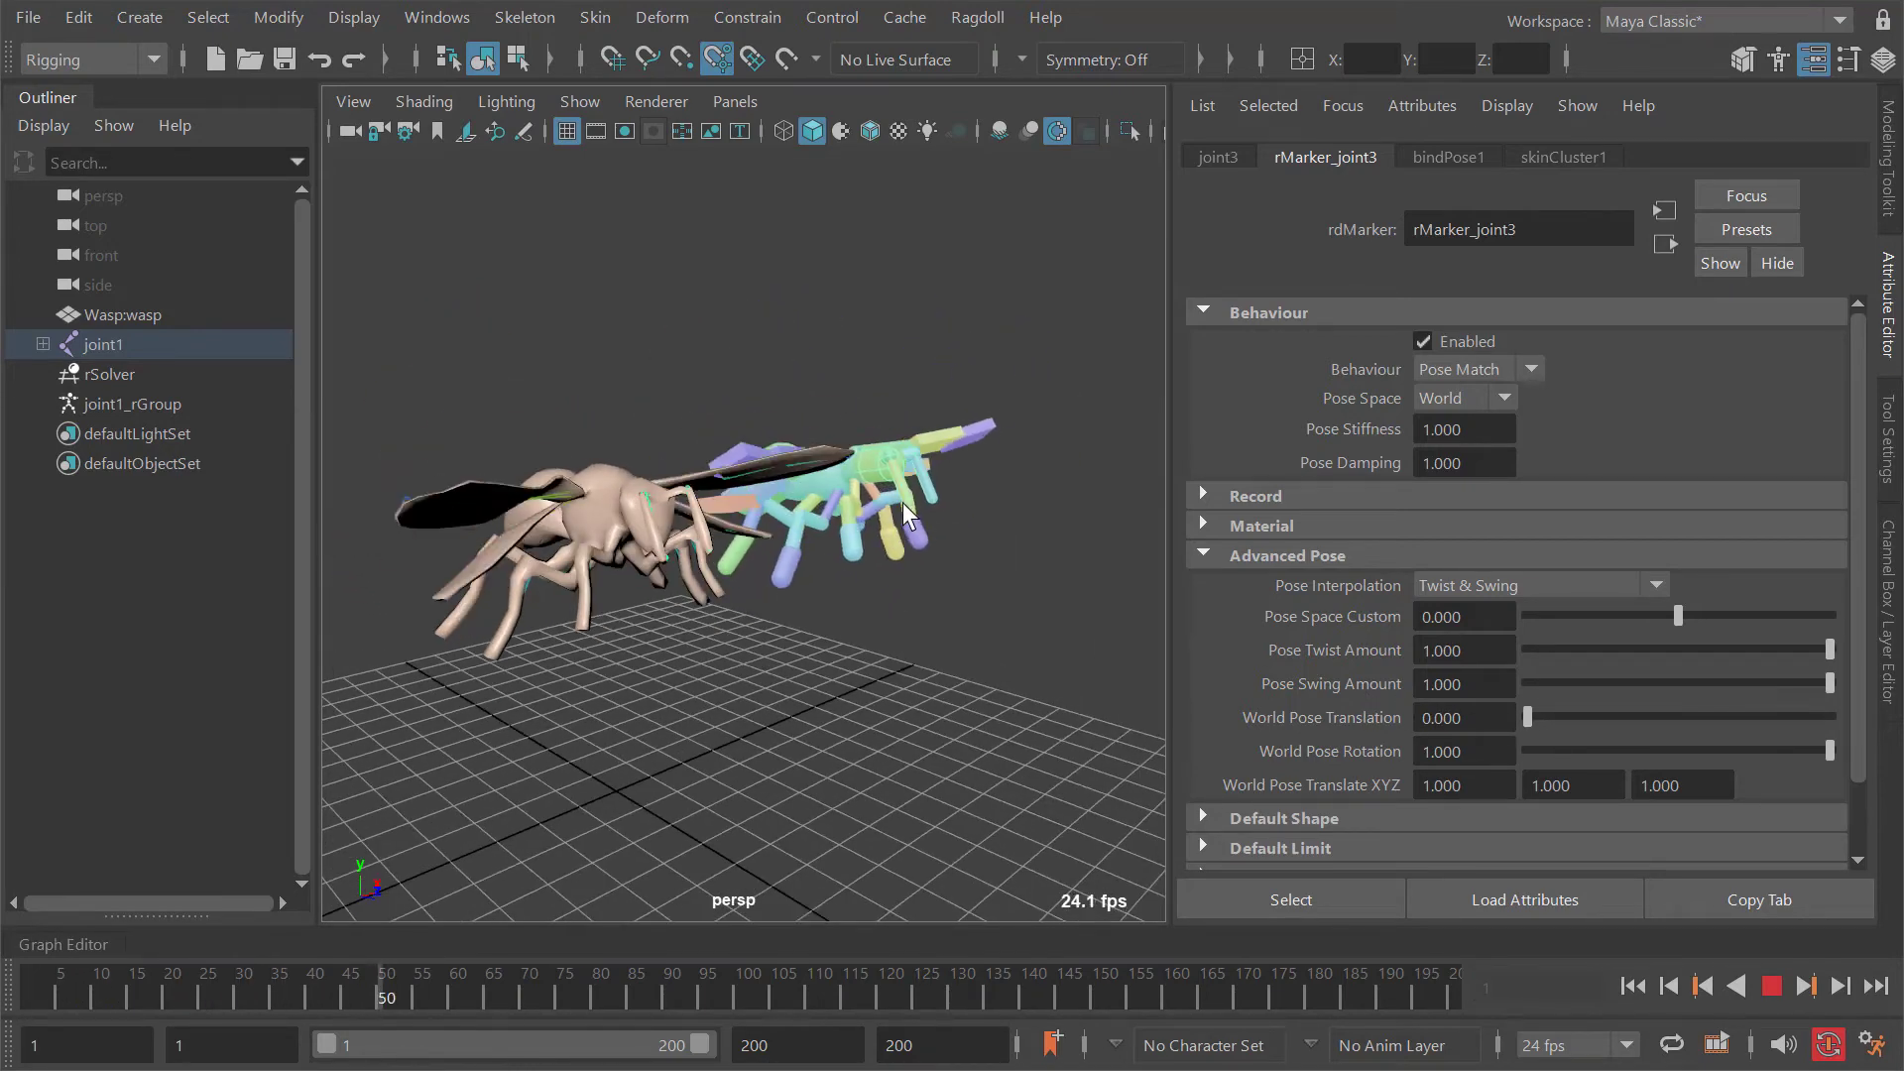
Step: Examine the simulated wasp's flight and head motion from several angles, rewind to the first frame and clear the selection
{"action": "left_click_drag", "start_coordinate": [1055, 561], "coordinate": [872, 555], "text": "alt"}
{"action": "left_click_drag", "start_coordinate": [1038, 610], "coordinate": [986, 681], "text": "alt"}
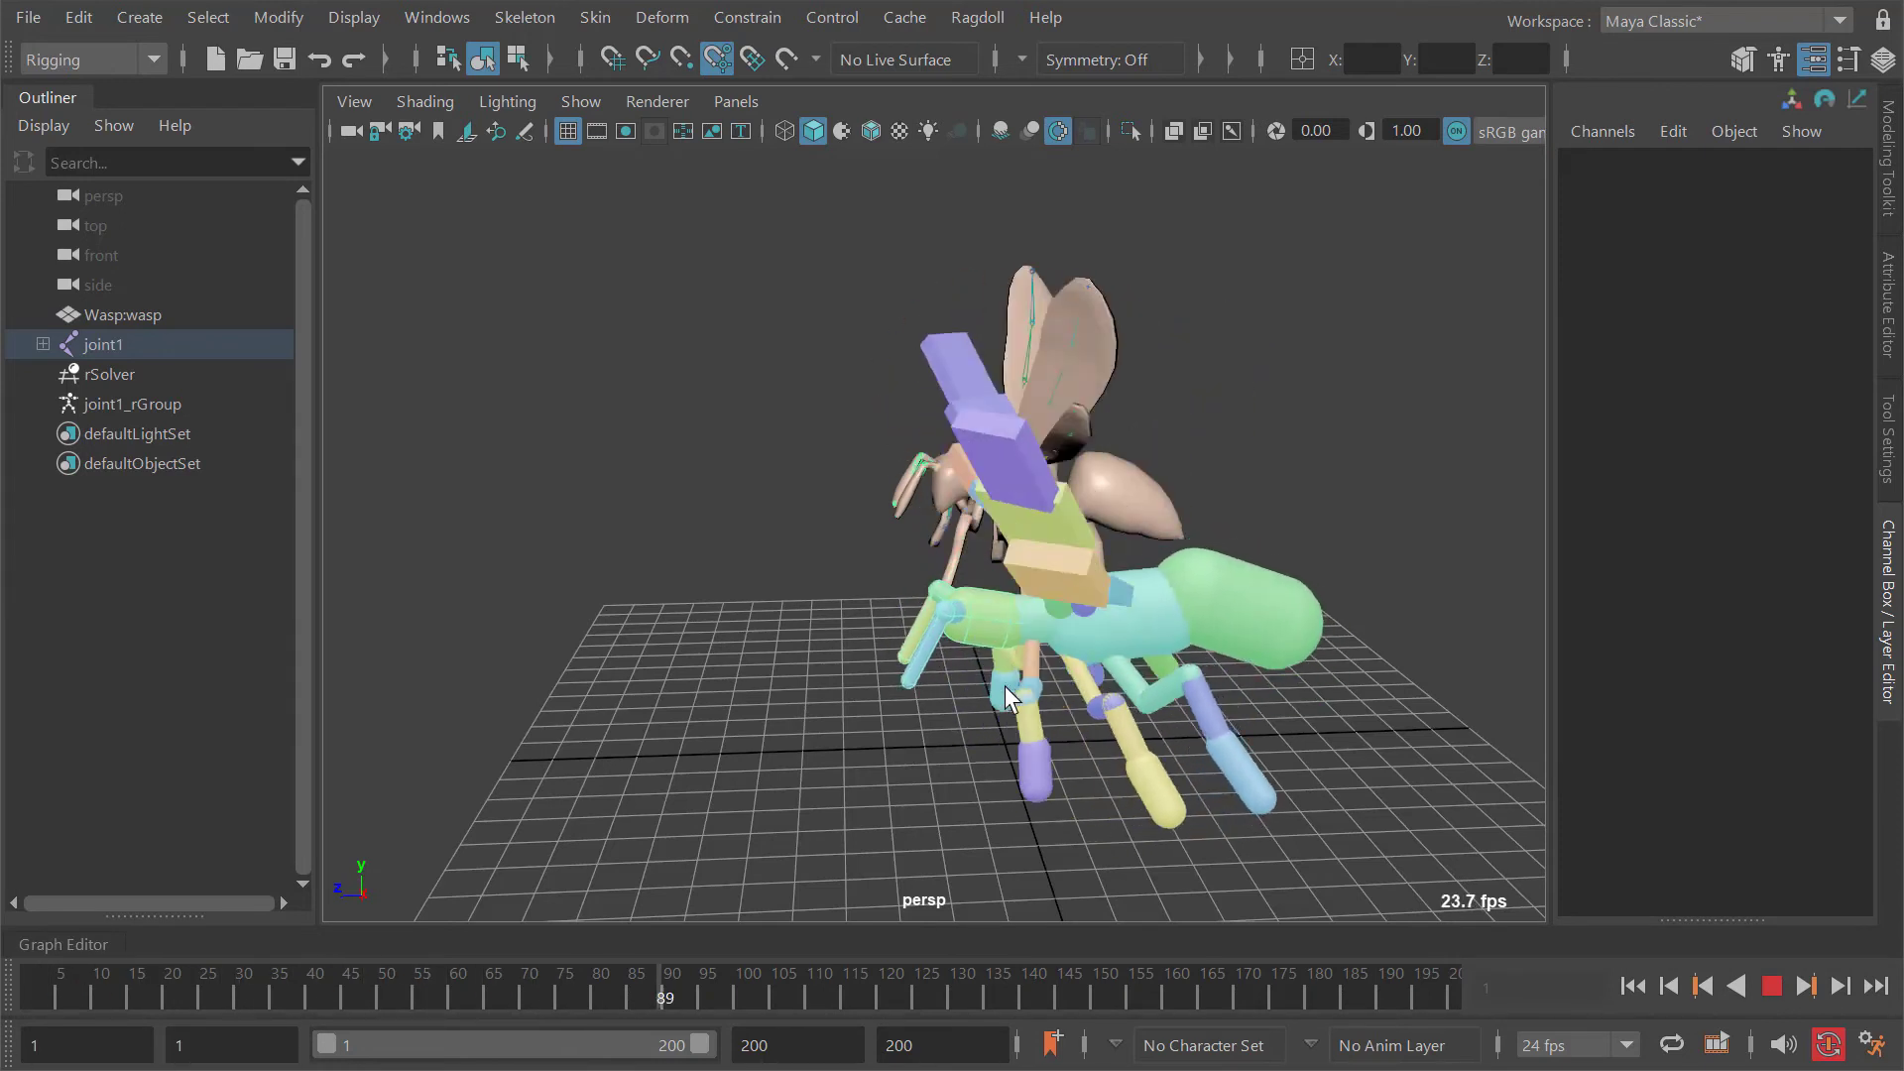
{"action": "mouse_move", "coordinate": [991, 670]}
{"action": "left_mouse_down", "text": "alt"}
{"action": "mouse_move", "coordinate": [919, 694]}
{"action": "mouse_move", "coordinate": [1045, 693]}
{"action": "mouse_move", "coordinate": [1047, 647]}
{"action": "mouse_move", "coordinate": [1011, 658]}
{"action": "mouse_move", "coordinate": [986, 623]}
{"action": "mouse_move", "coordinate": [967, 660]}
{"action": "mouse_move", "coordinate": [901, 629]}
{"action": "mouse_move", "coordinate": [1000, 641]}
{"action": "left_mouse_up", "text": "alt"}
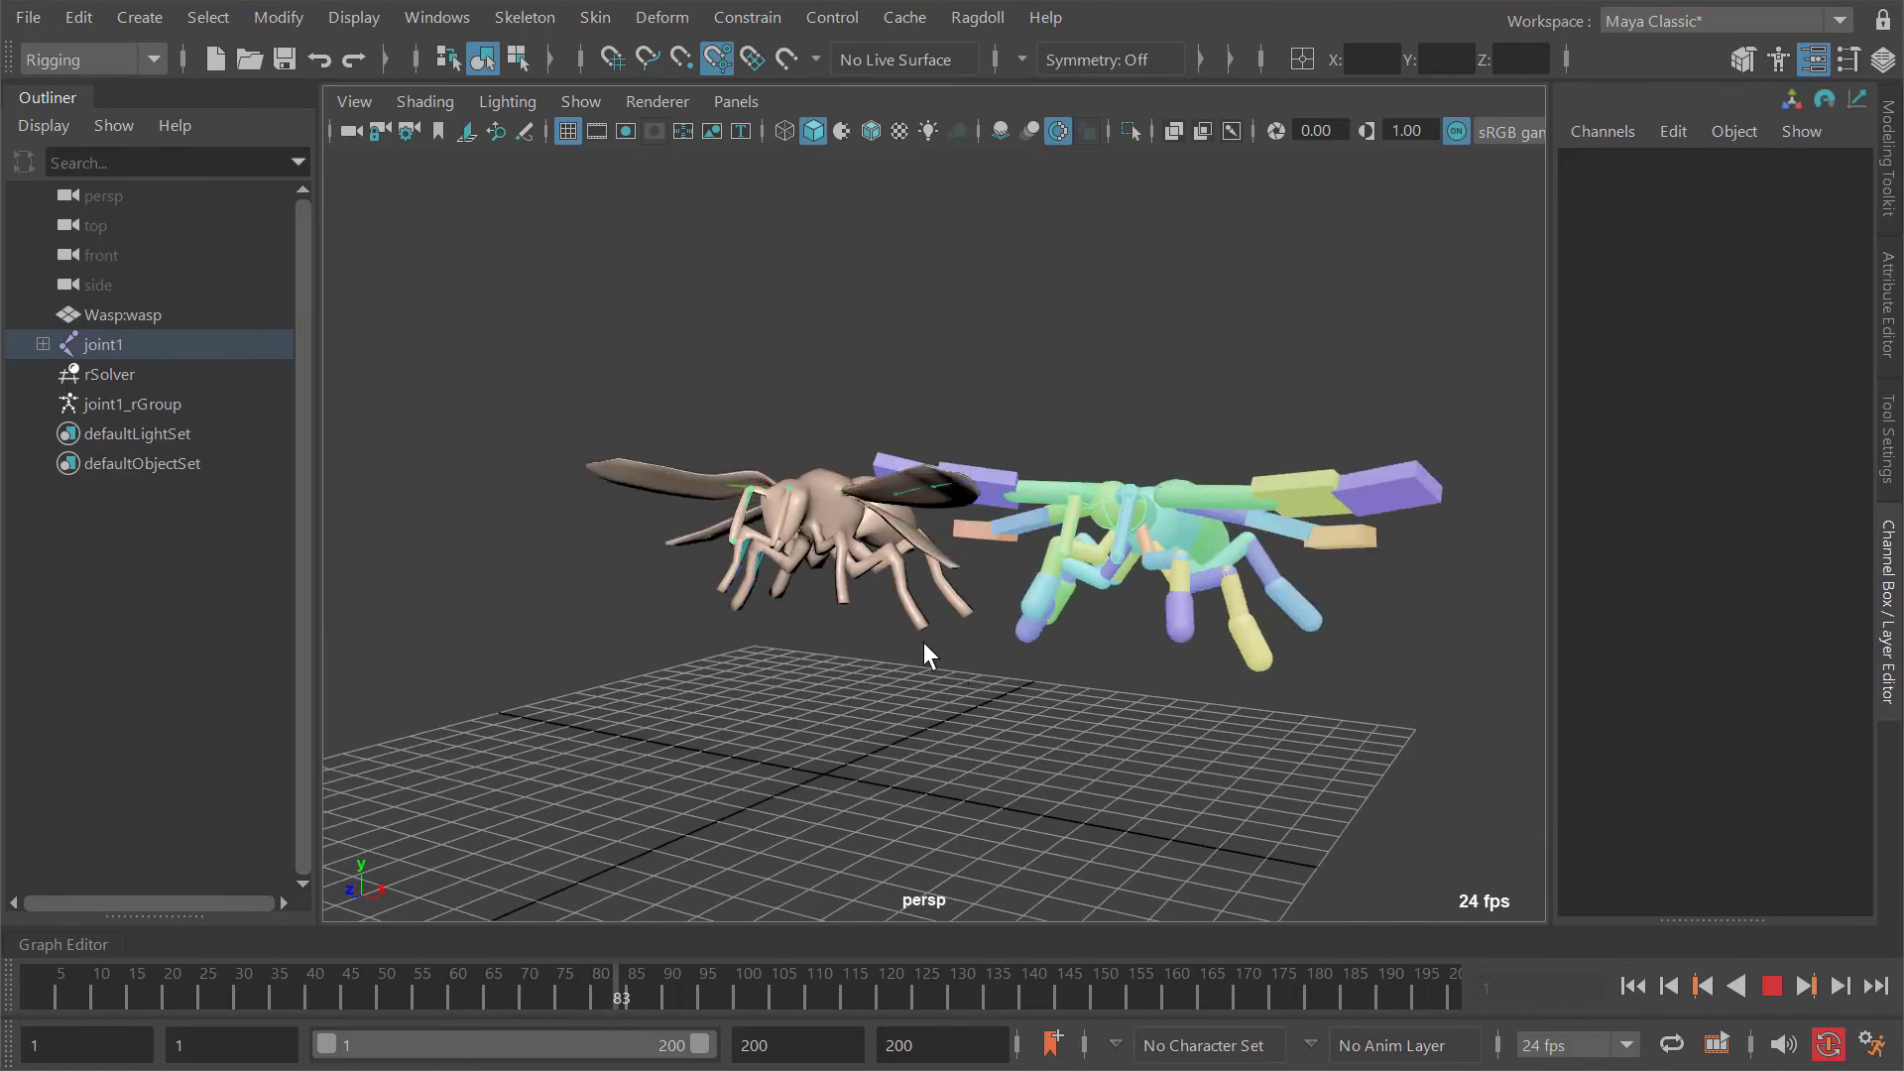
{"action": "left_click_drag", "start_coordinate": [1009, 659], "coordinate": [791, 600], "text": "alt"}
{"action": "key", "text": "alt+shift+v"}
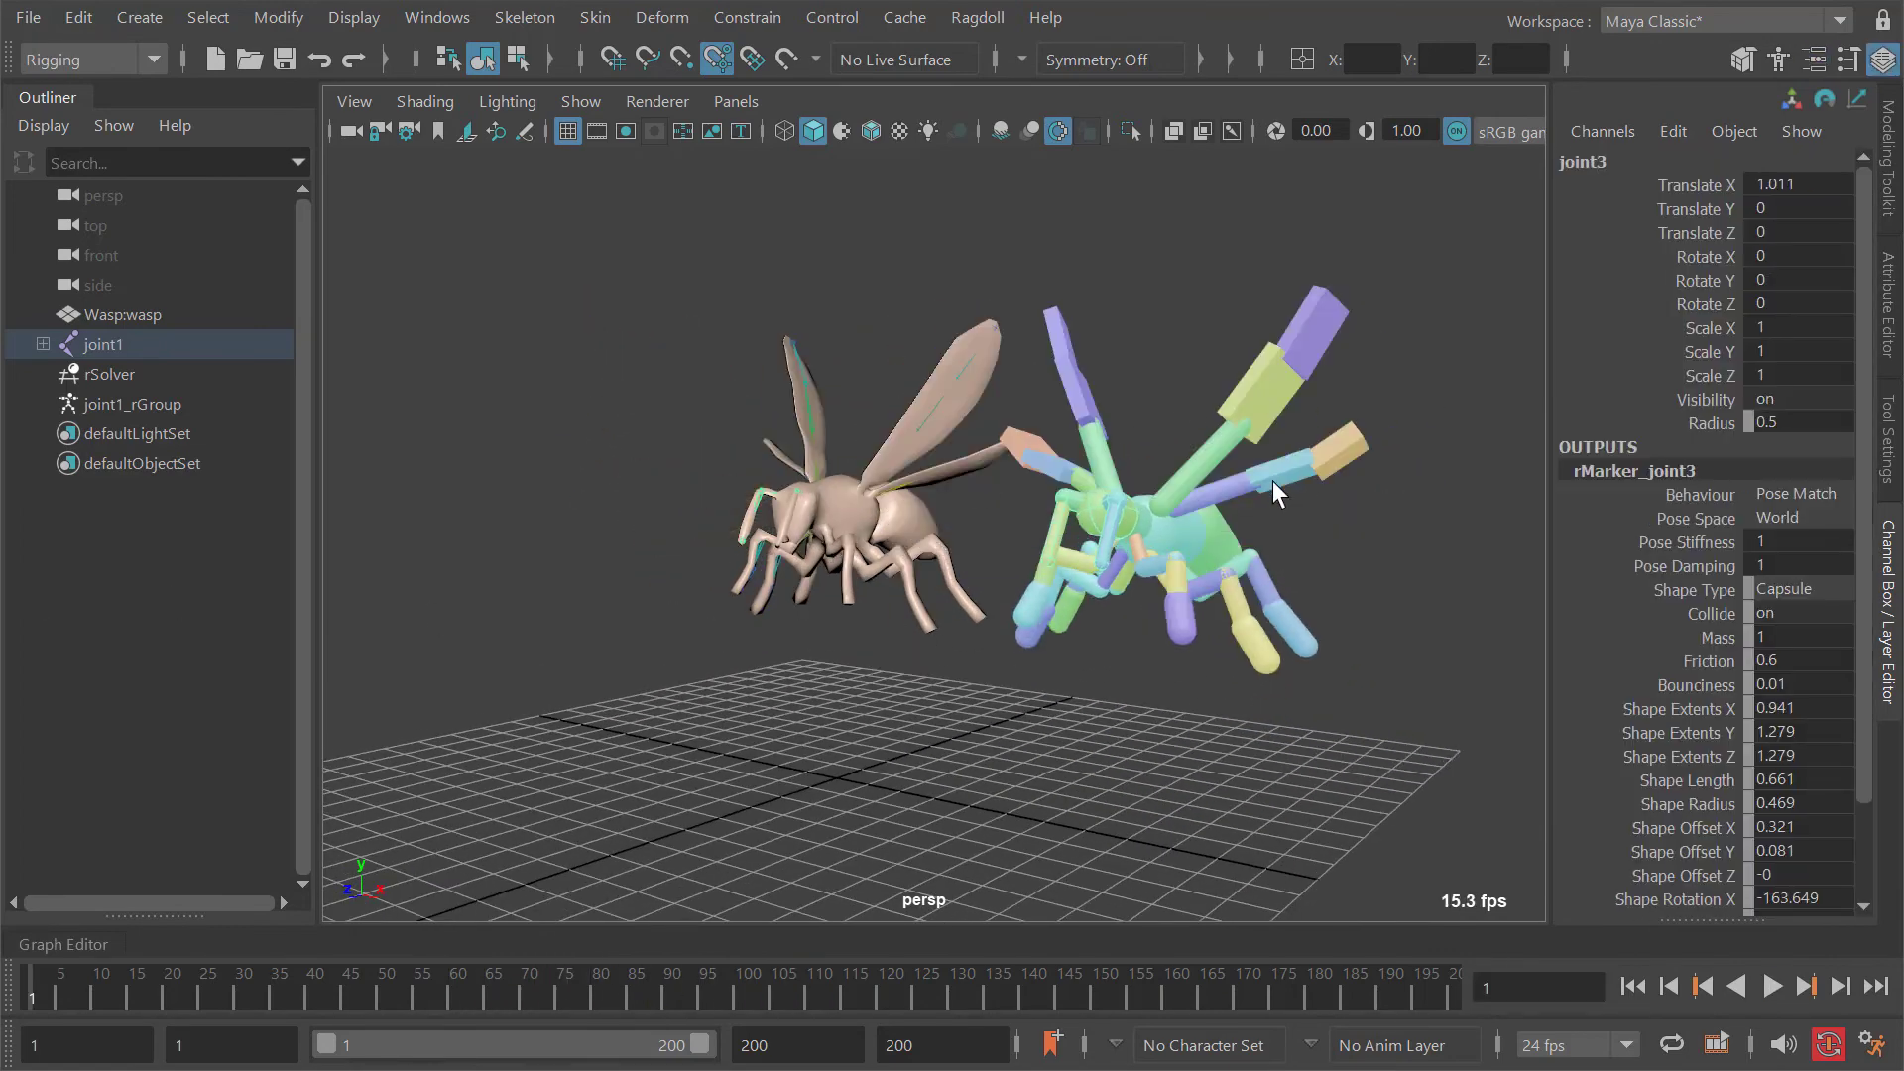
{"action": "left_click", "coordinate": [1117, 330]}
{"action": "left_click_drag", "start_coordinate": [1117, 333], "coordinate": [1151, 413], "text": "alt"}
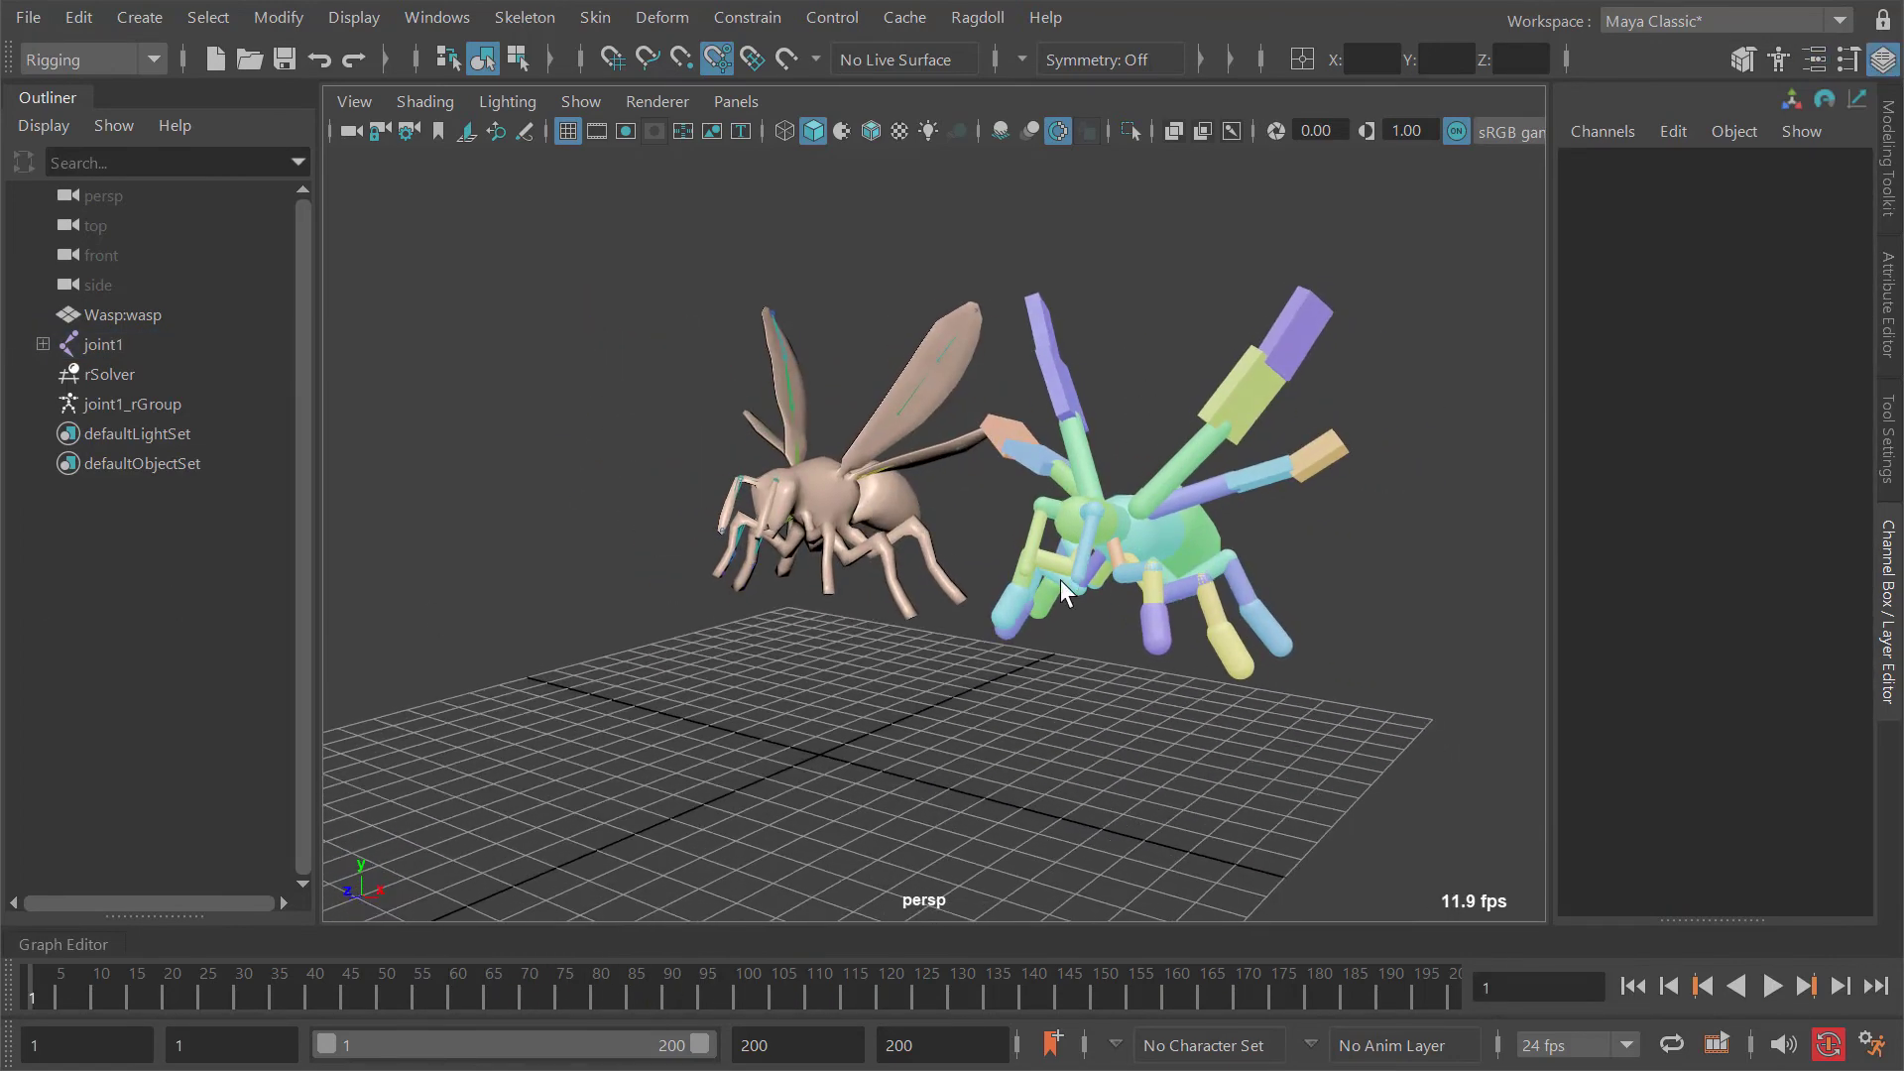